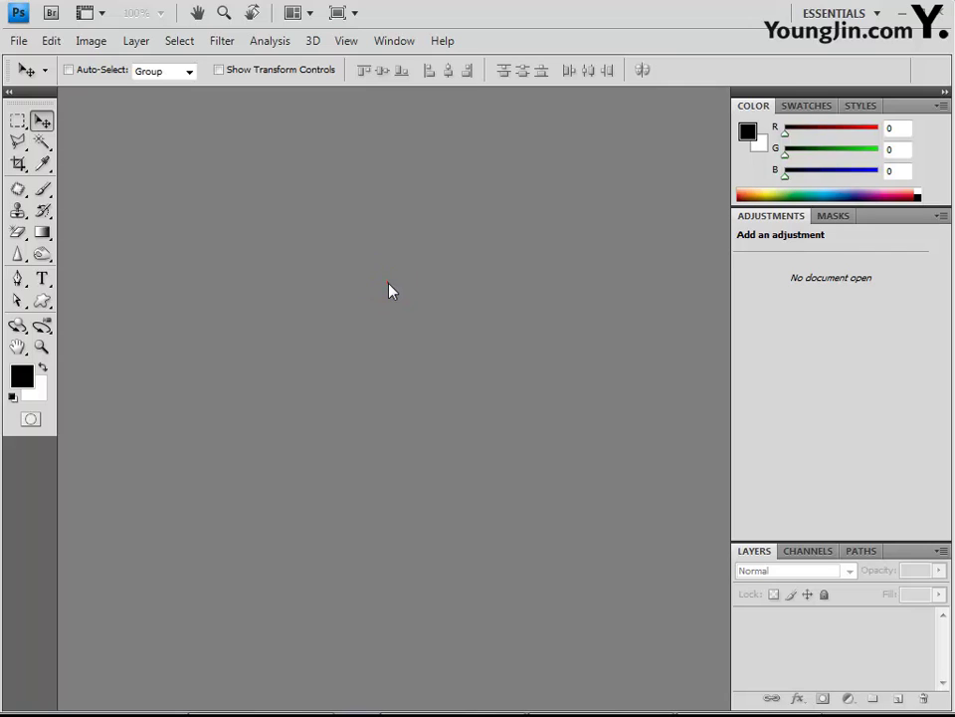
Open the image 달걀.jpg from the Chapter01 folder
{"action": "double_click", "coordinate": [391, 290]}
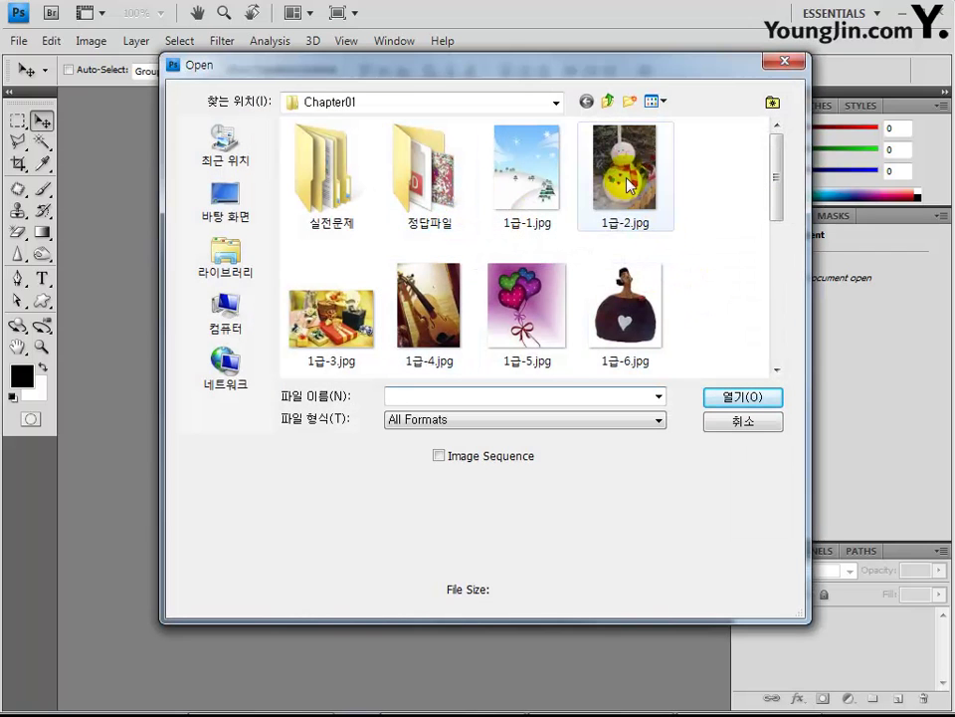
{"action": "left_click", "coordinate": [683, 261]}
{"action": "scroll", "coordinate": [702, 284], "scroll_direction": "down", "scroll_amount": 2}
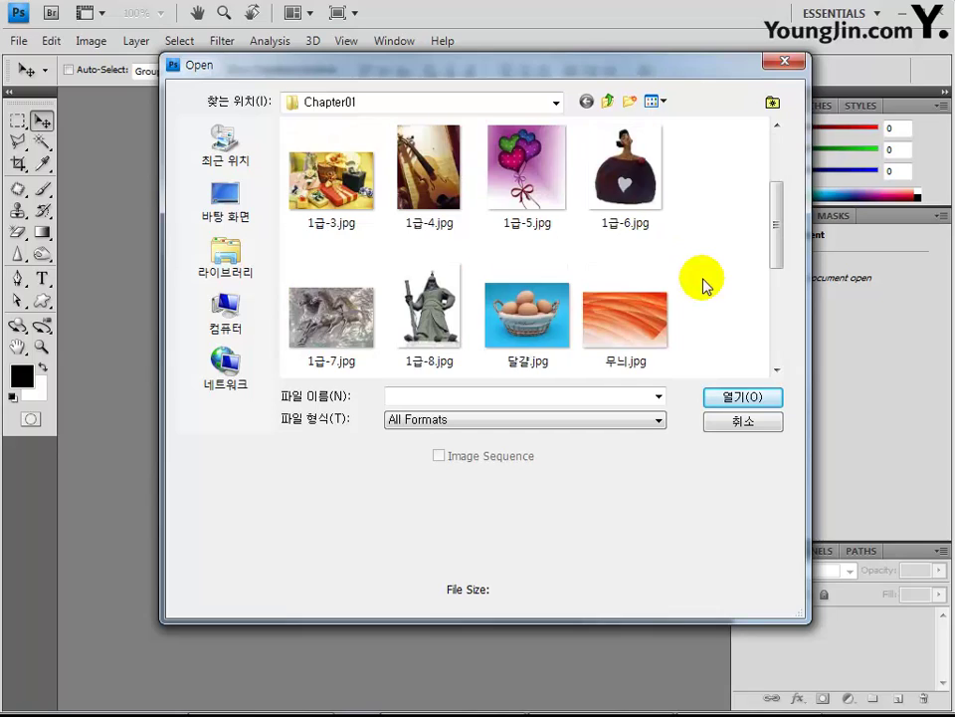
{"action": "left_click", "coordinate": [518, 350]}
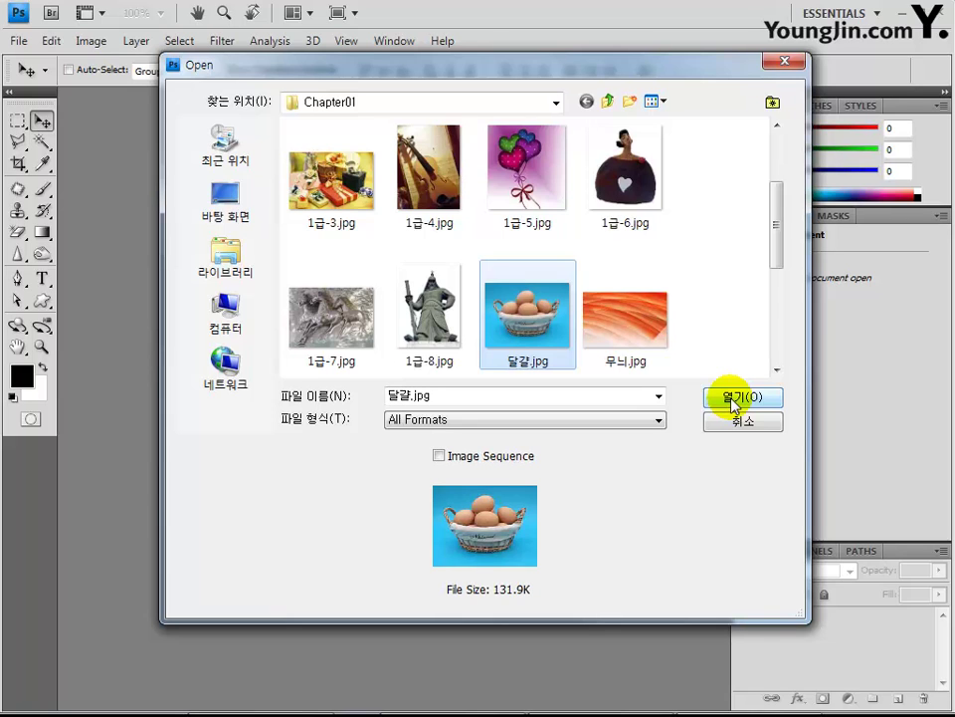
{"action": "left_click", "coordinate": [733, 399]}
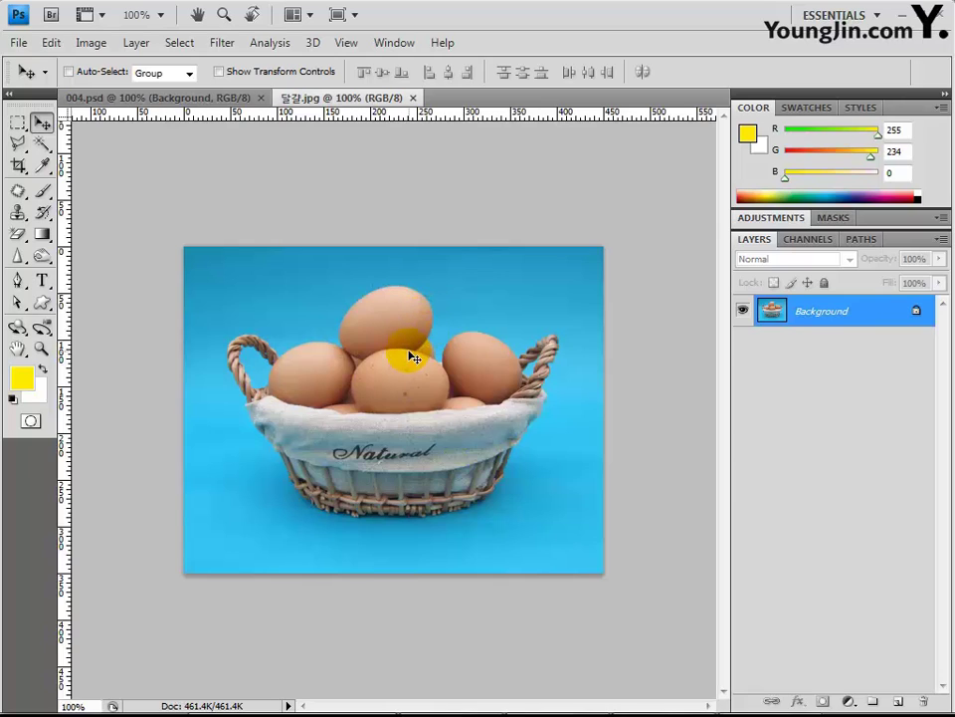
Trace a closed path around the topmost egg with the Pen tool in Paths mode
{"action": "left_click", "coordinate": [19, 287]}
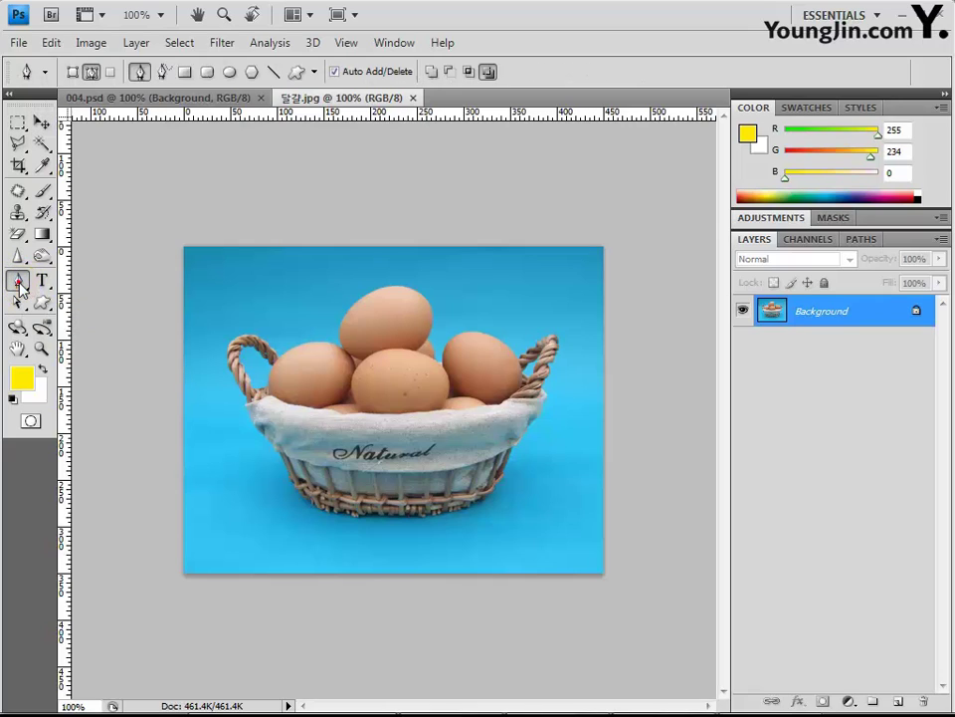
{"action": "left_click", "coordinate": [91, 72]}
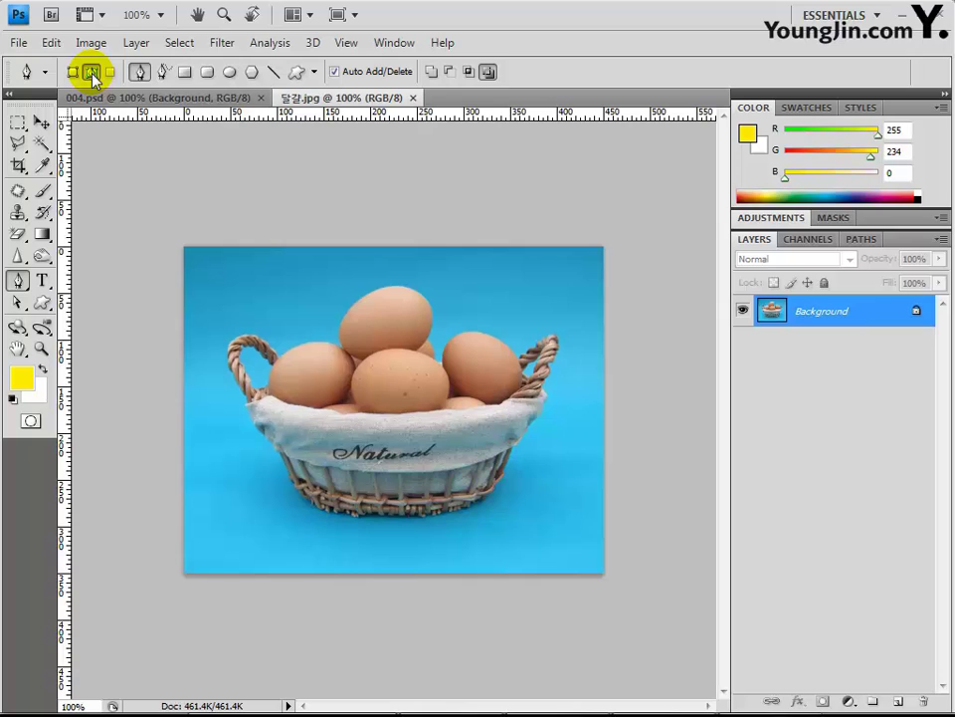
{"action": "left_click", "coordinate": [363, 363]}
{"action": "left_click_drag", "start_coordinate": [341, 331], "coordinate": [353, 285]}
{"action": "left_click_drag", "start_coordinate": [353, 335], "coordinate": [353, 325]}
{"action": "left_click_drag", "start_coordinate": [353, 325], "coordinate": [340, 329]}
{"action": "left_click", "coordinate": [341, 321], "text": "alt"}
{"action": "left_click_drag", "start_coordinate": [387, 302], "coordinate": [464, 314]}
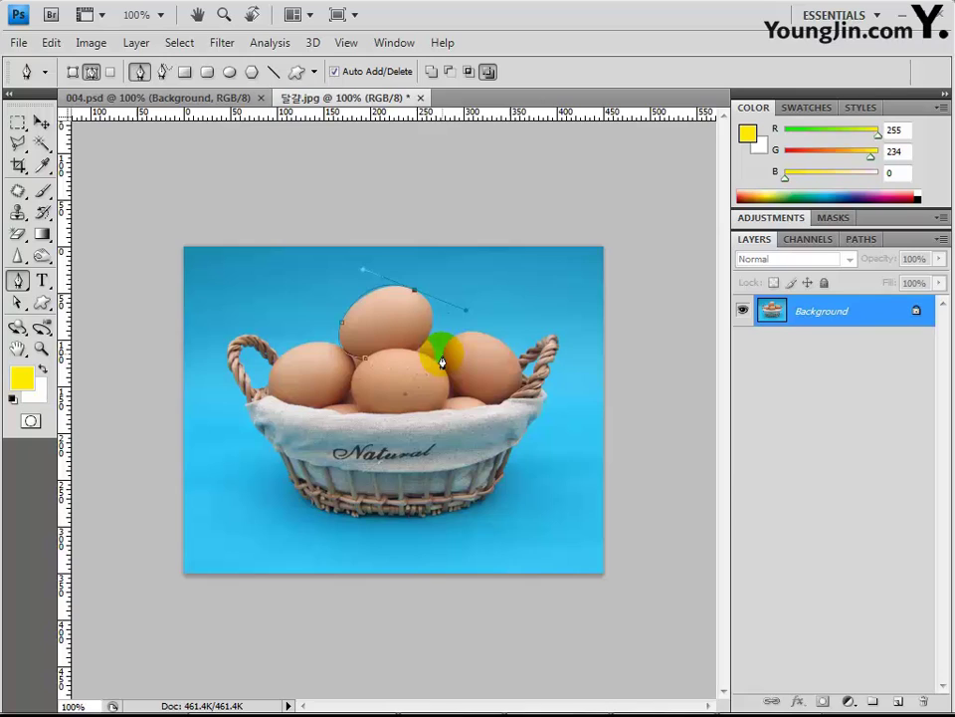
{"action": "left_click", "coordinate": [415, 292], "text": "alt"}
{"action": "left_click", "coordinate": [428, 336]}
{"action": "mouse_move", "coordinate": [416, 360]}
{"action": "left_mouse_down"}
{"action": "mouse_move", "coordinate": [399, 377]}
{"action": "mouse_move", "coordinate": [408, 365]}
{"action": "left_mouse_up"}
{"action": "left_click", "coordinate": [415, 360], "text": "alt"}
{"action": "mouse_move", "coordinate": [365, 364]}
{"action": "left_mouse_down"}
{"action": "mouse_move", "coordinate": [367, 374]}
{"action": "mouse_move", "coordinate": [353, 379]}
{"action": "left_mouse_up"}
{"action": "left_click", "coordinate": [415, 290]}
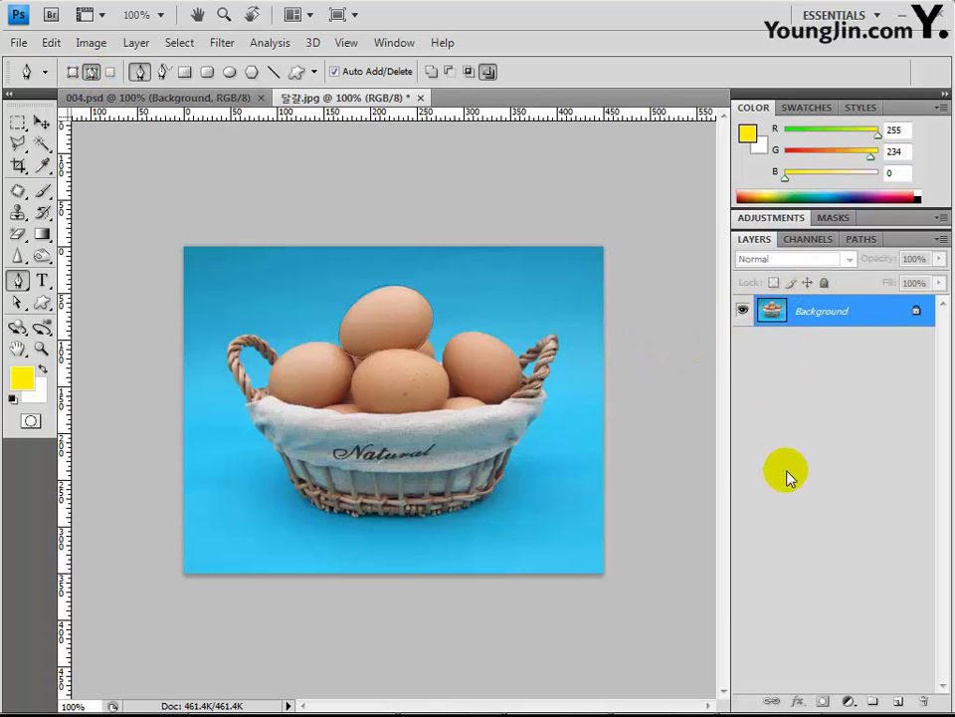
Detach the Paths panel from its group and load the egg's work path as a selection
{"action": "left_click", "coordinate": [860, 240]}
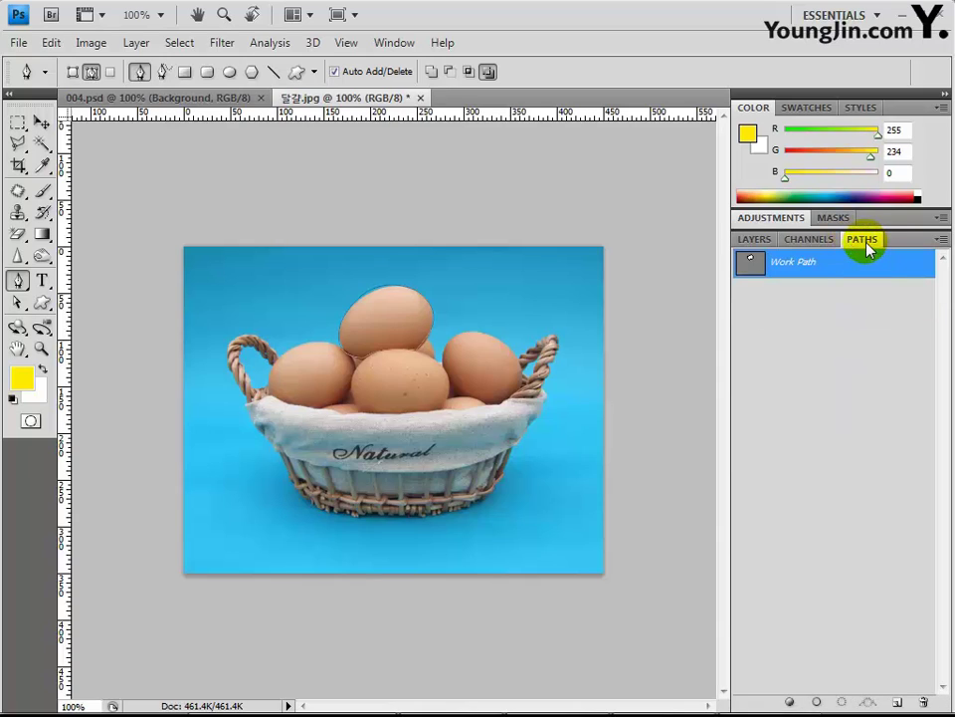
{"action": "left_click", "coordinate": [396, 44]}
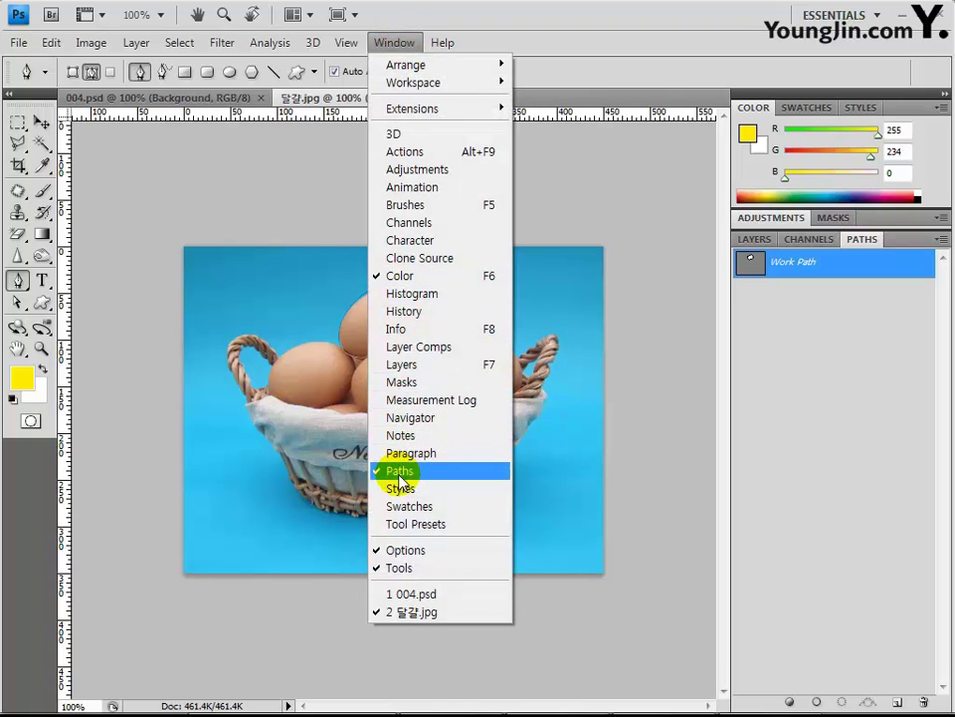
{"action": "left_click", "coordinate": [832, 265]}
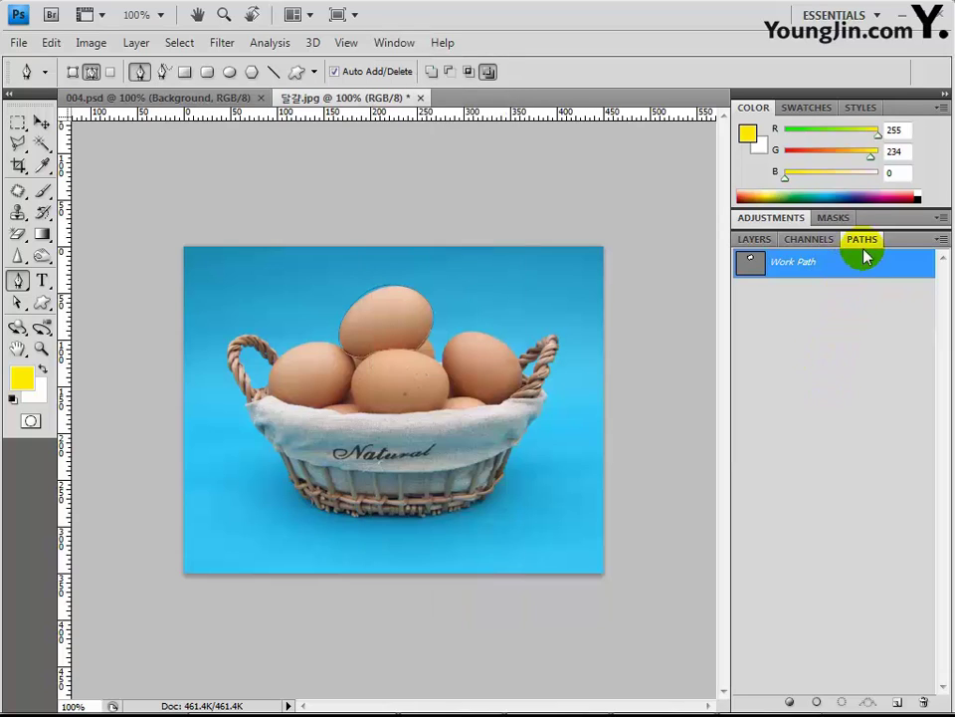
{"action": "left_click_drag", "start_coordinate": [864, 242], "coordinate": [753, 294]}
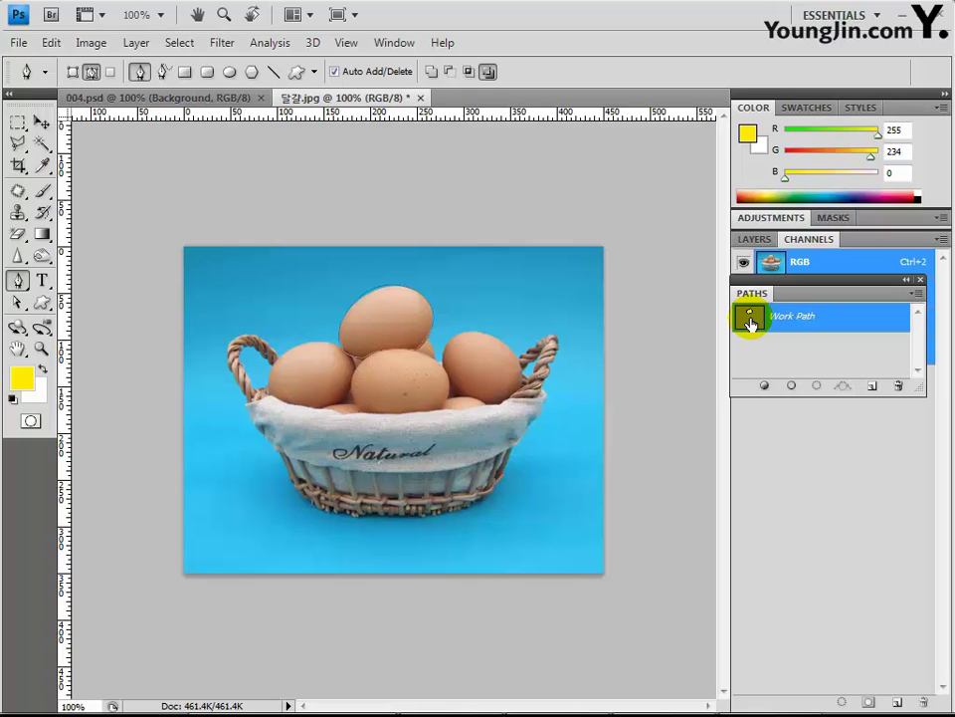
{"action": "left_click", "coordinate": [815, 388]}
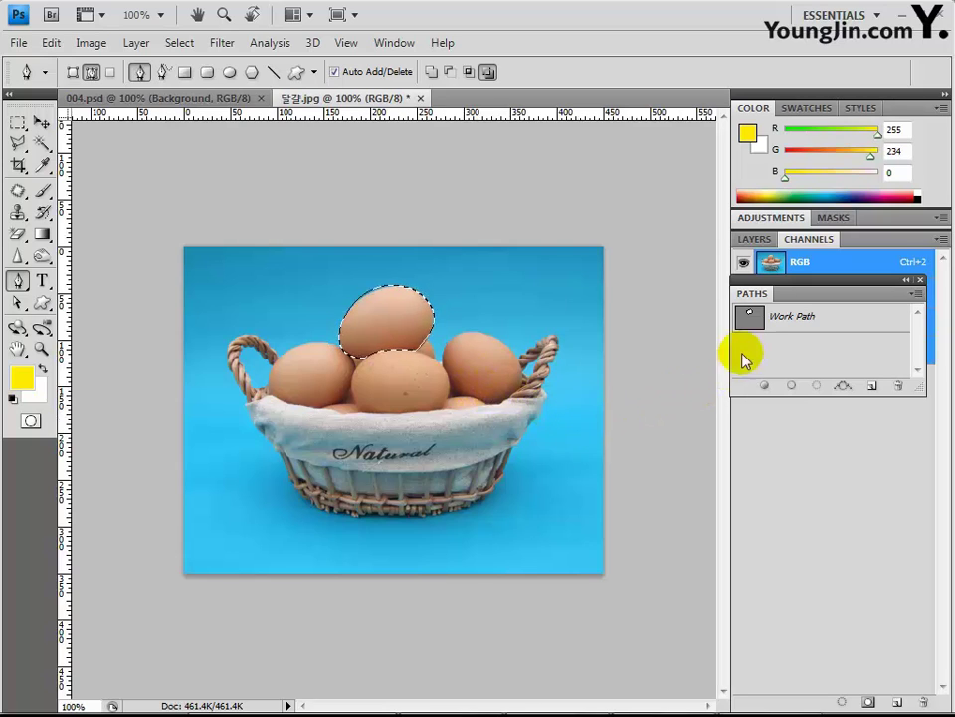
Regroup the floating Paths panel with Layers and Channels, and add a new empty layer above the Background
{"action": "left_click", "coordinate": [753, 239]}
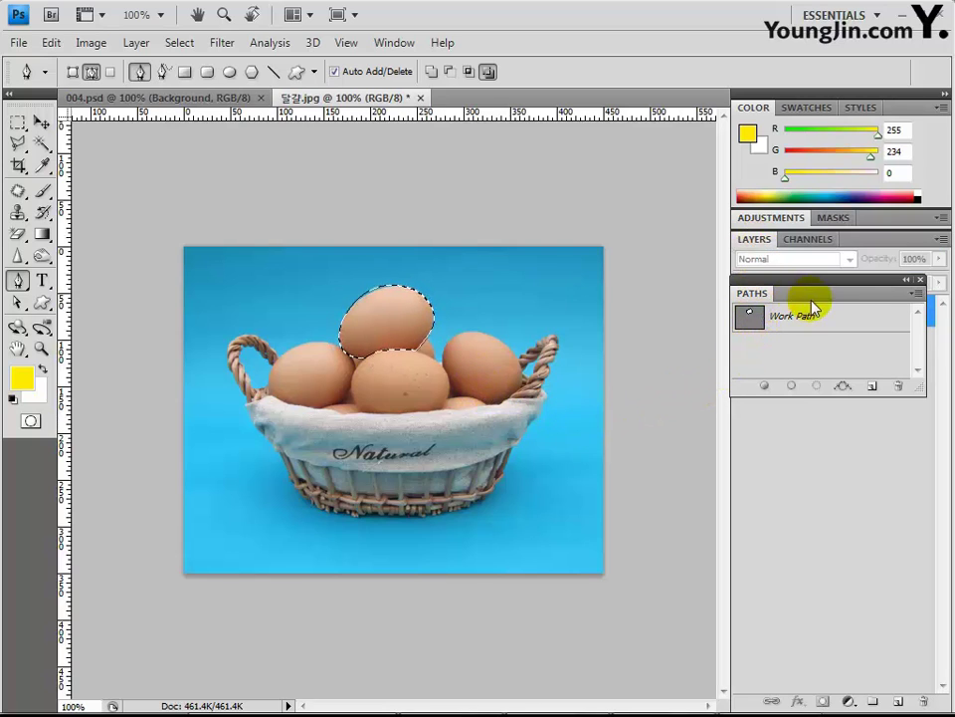
{"action": "left_click_drag", "start_coordinate": [753, 290], "coordinate": [861, 254]}
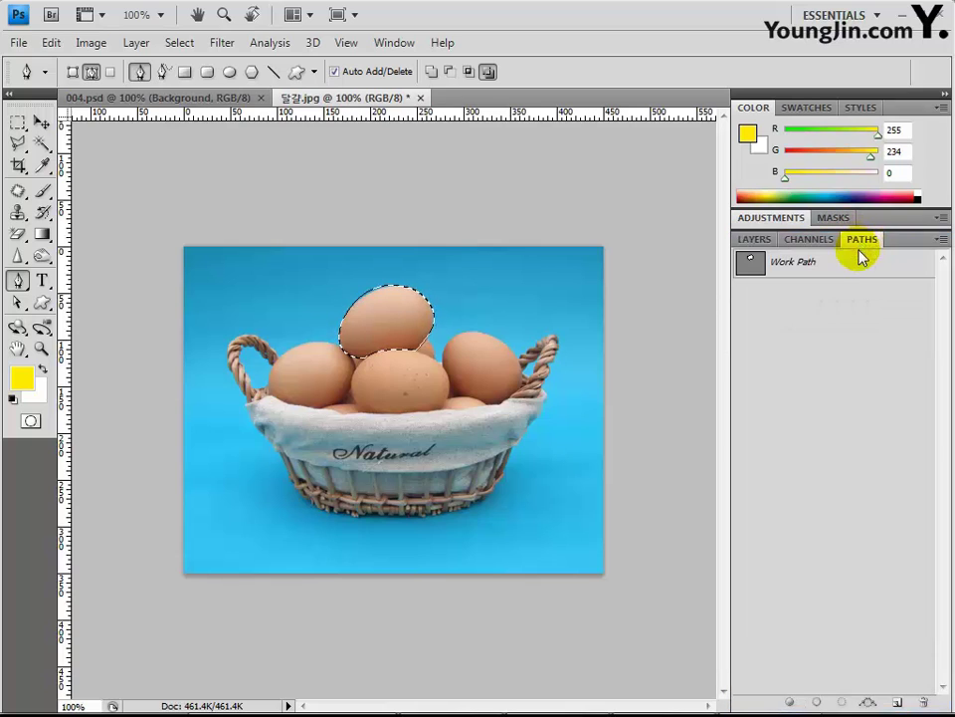
{"action": "left_click", "coordinate": [753, 240]}
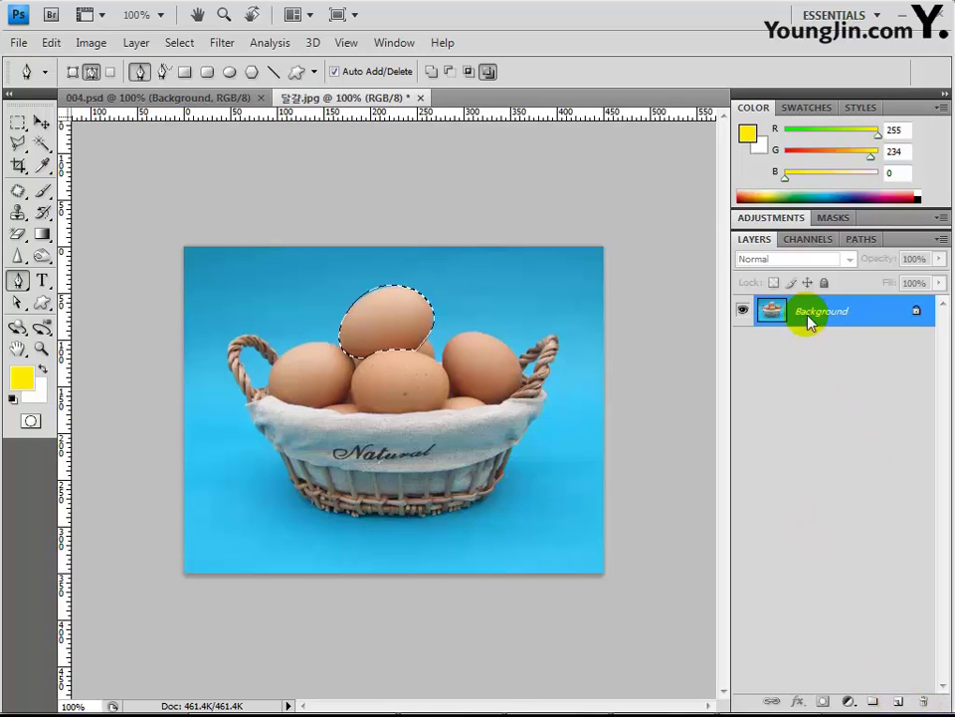
{"action": "left_click", "coordinate": [899, 703]}
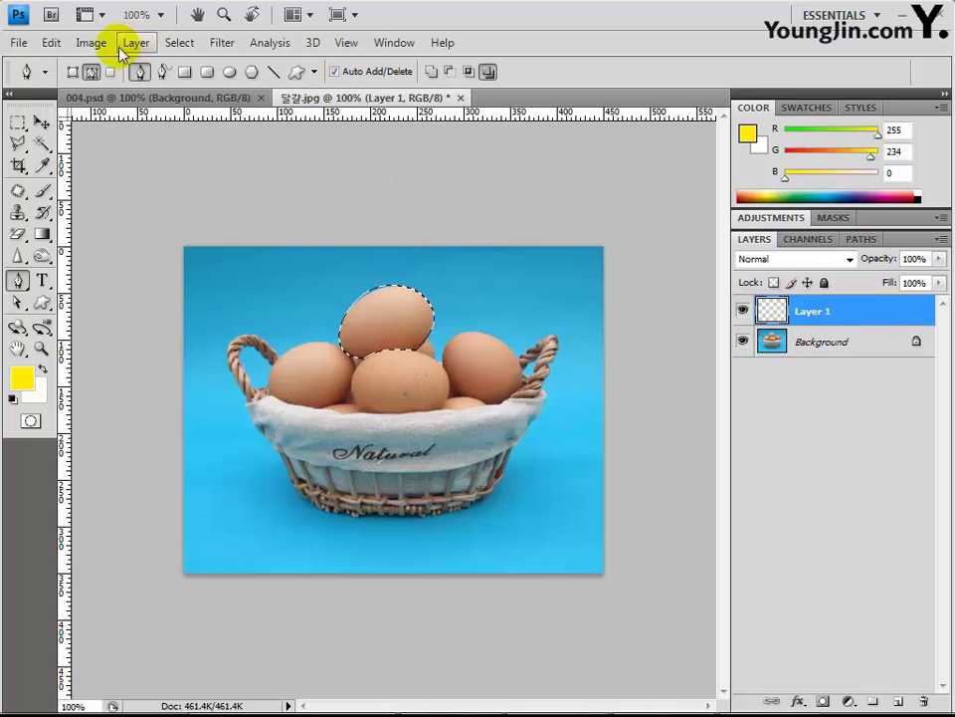
Fill the egg selection on Layer 1 with the colour #eee810 at 100% opacity in Normal mode
{"action": "left_click", "coordinate": [52, 43]}
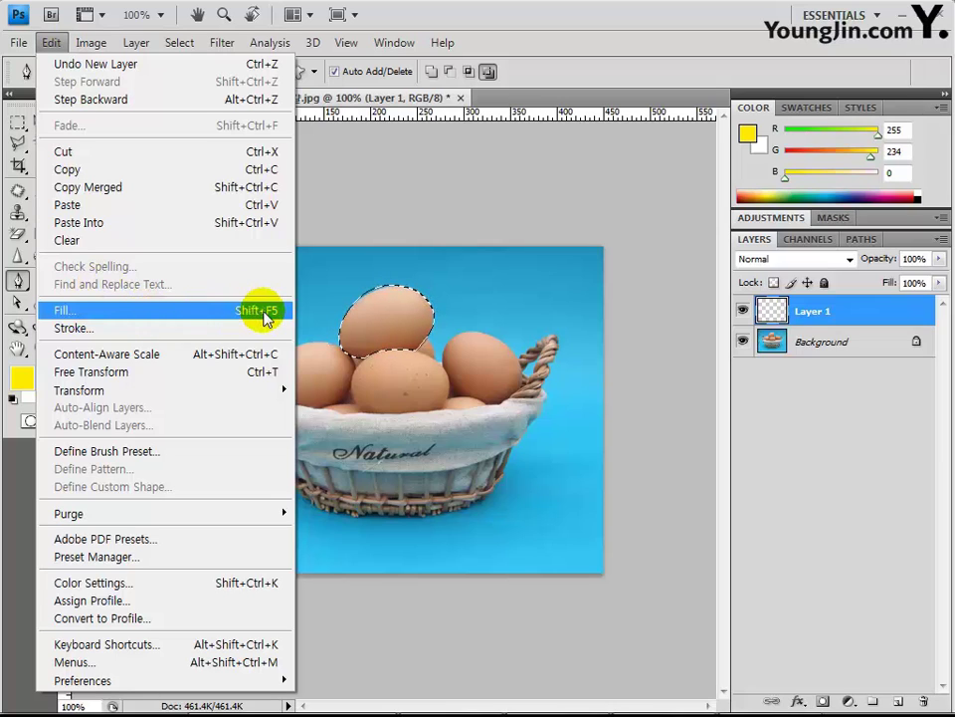
{"action": "left_click", "coordinate": [80, 316]}
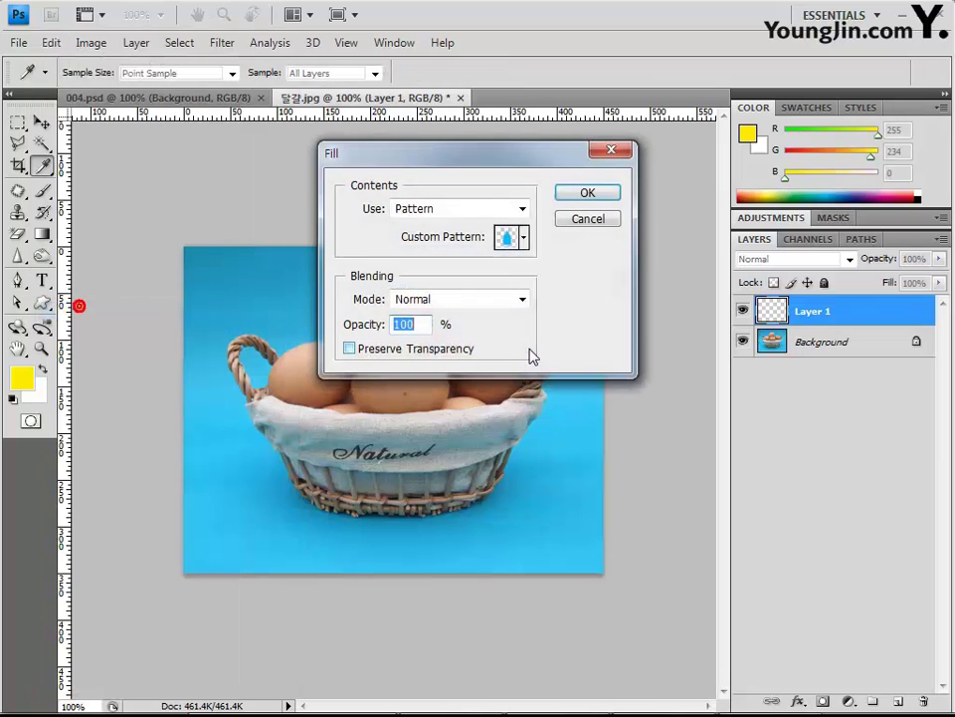
{"action": "left_click", "coordinate": [521, 209]}
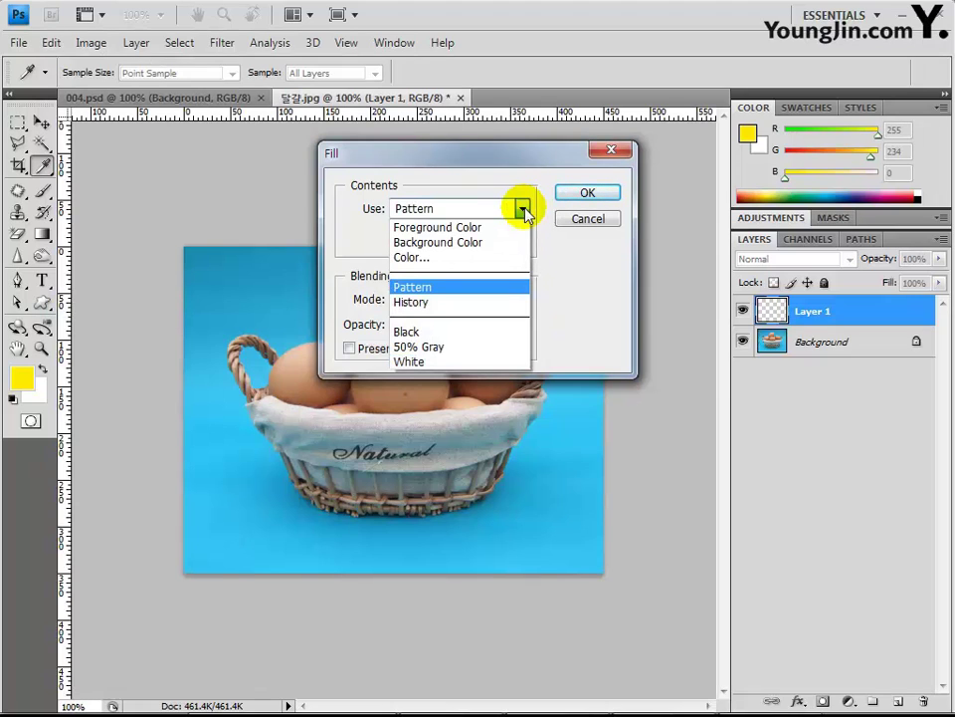
{"action": "left_click", "coordinate": [431, 258]}
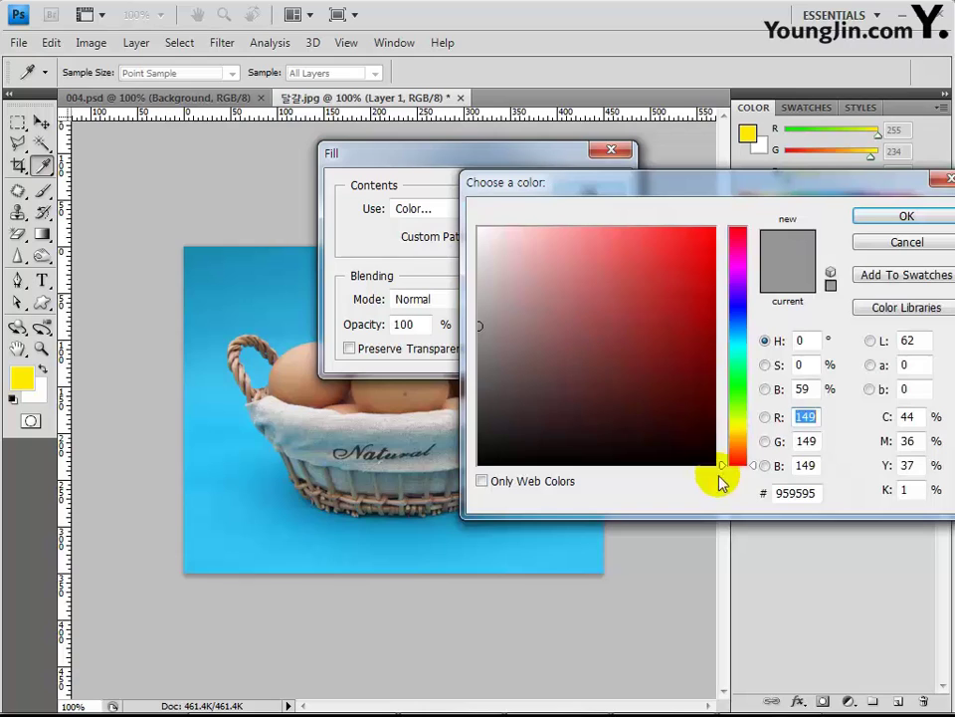
{"action": "left_click", "coordinate": [816, 494]}
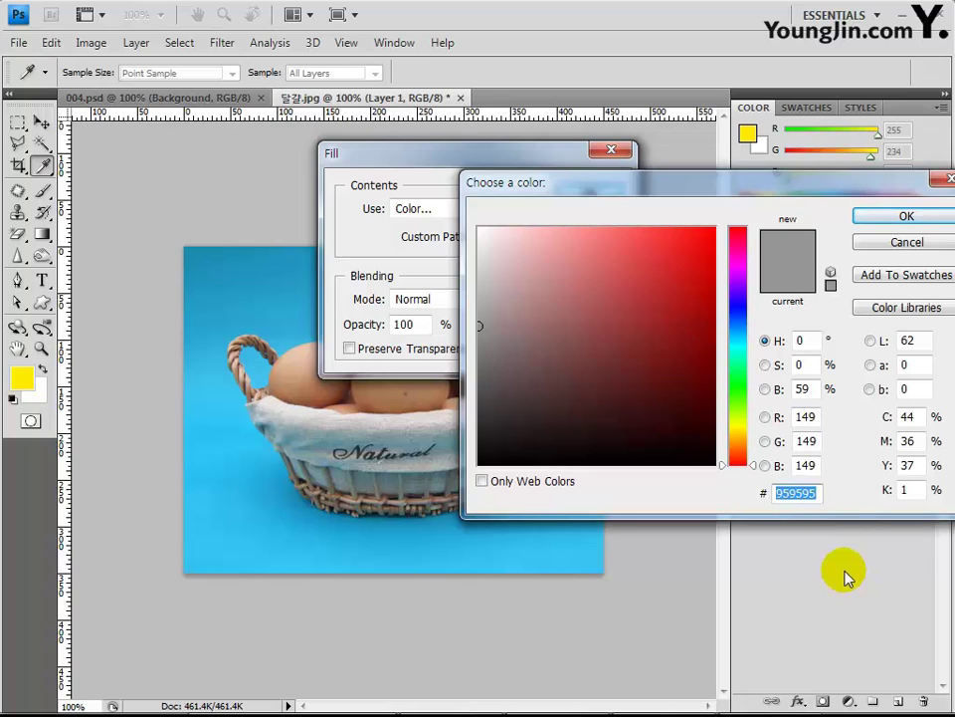
{"action": "type", "text": "eee"}
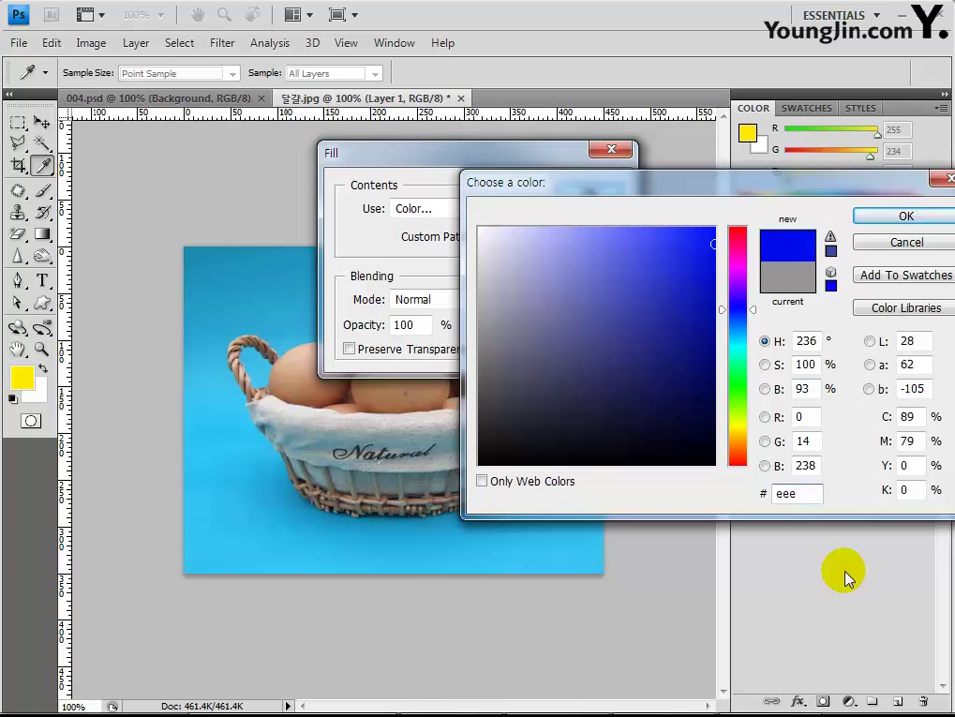
{"action": "type", "text": "810"}
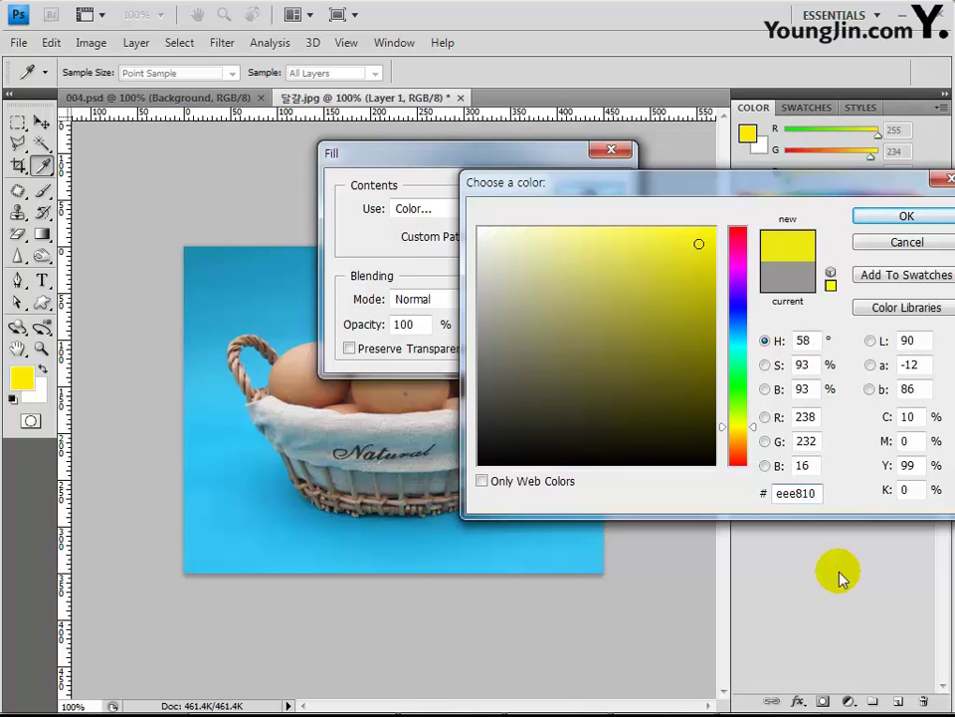
{"action": "left_click", "coordinate": [908, 217]}
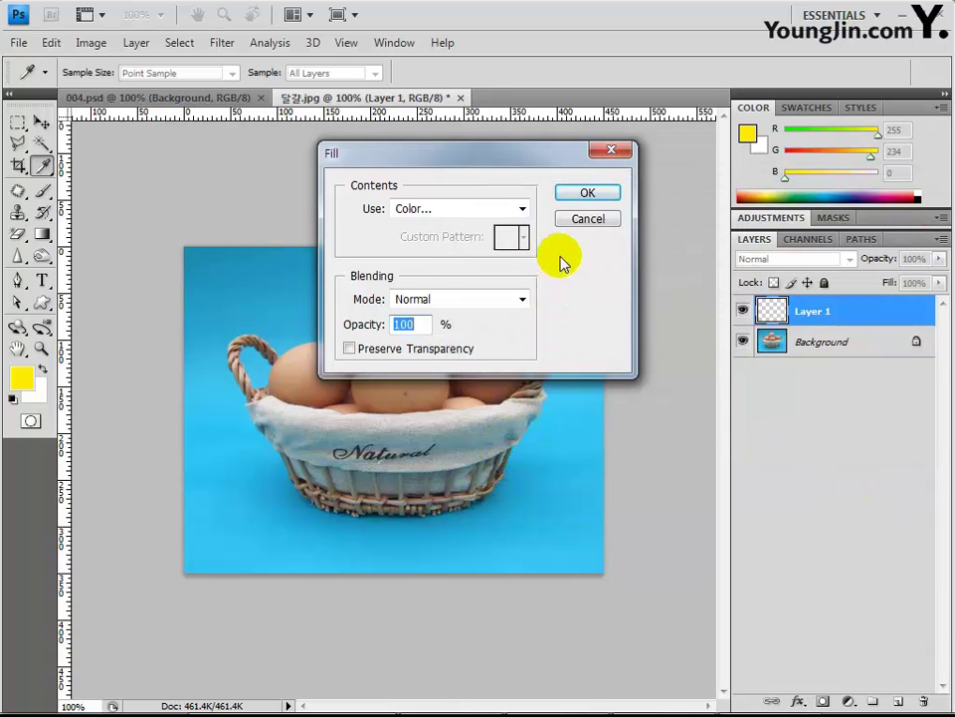
{"action": "left_click", "coordinate": [587, 194]}
{"action": "key", "text": "p"}
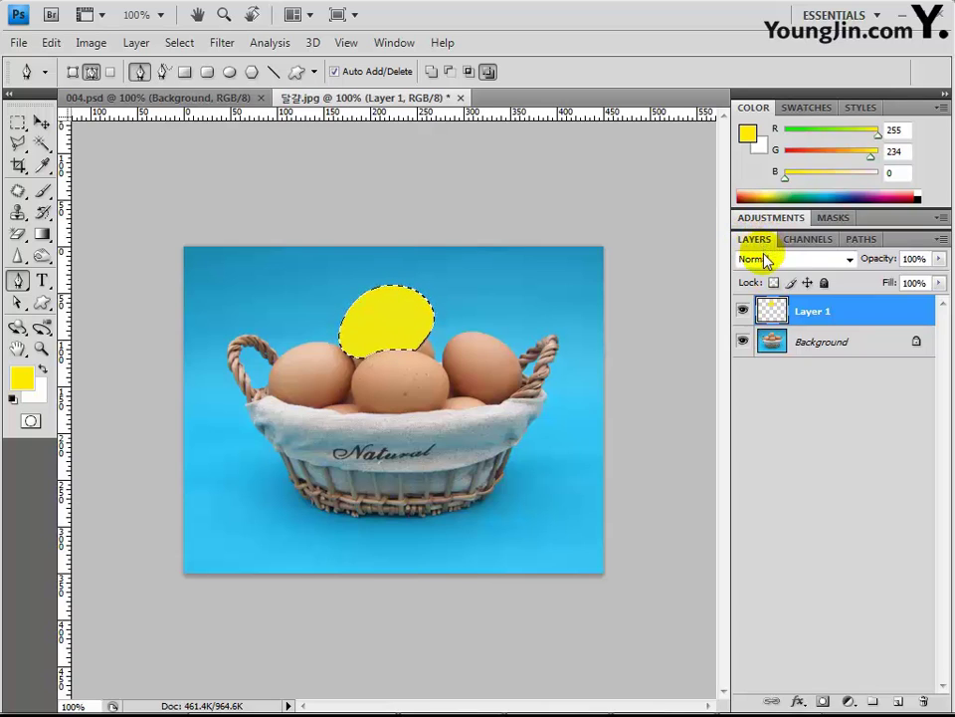
Set the blending mode of Layer 1 to Color
{"action": "left_click", "coordinate": [849, 260]}
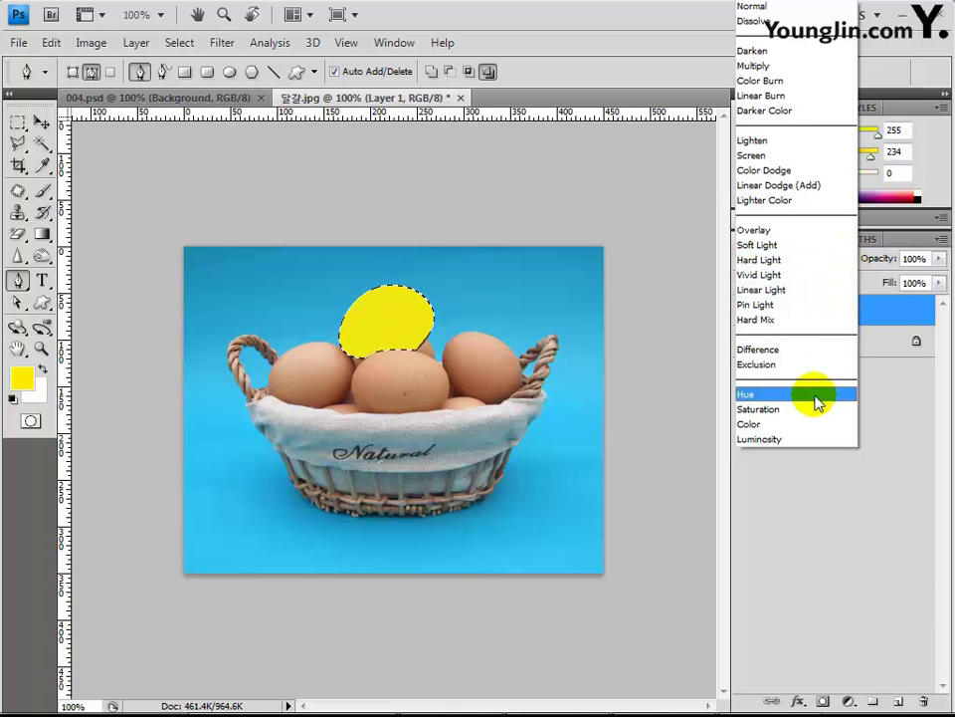
{"action": "left_click", "coordinate": [764, 424]}
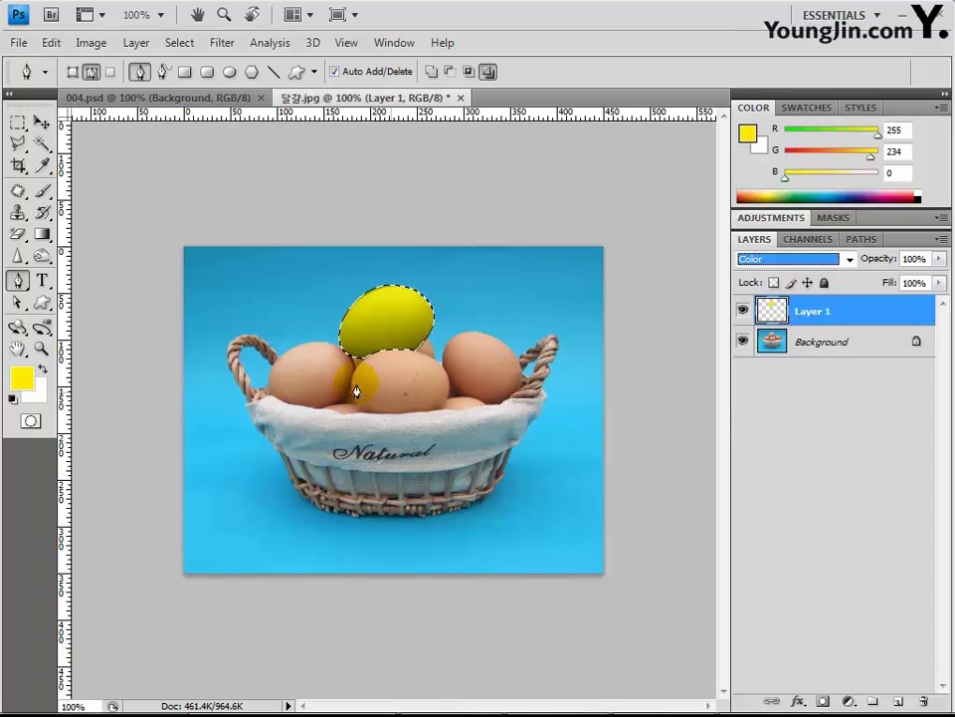
{"action": "left_click_drag", "start_coordinate": [420, 277], "coordinate": [434, 342]}
{"action": "left_click", "coordinate": [422, 367]}
{"action": "left_click", "coordinate": [444, 332]}
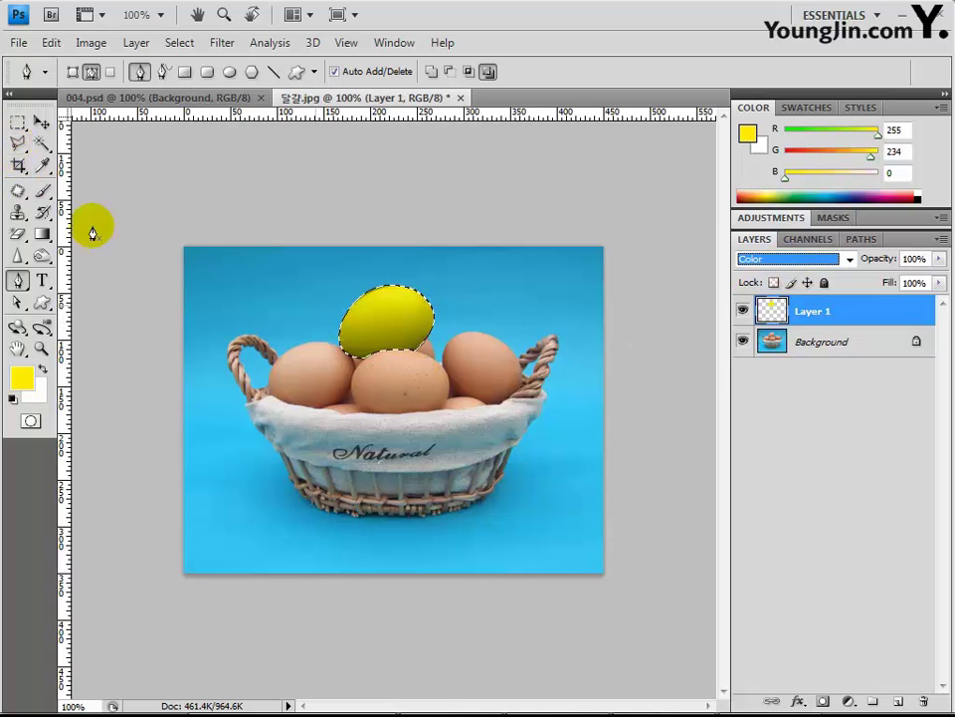
Switch to the Rectangular Marquee tool and deselect the egg selection
{"action": "left_click", "coordinate": [16, 124]}
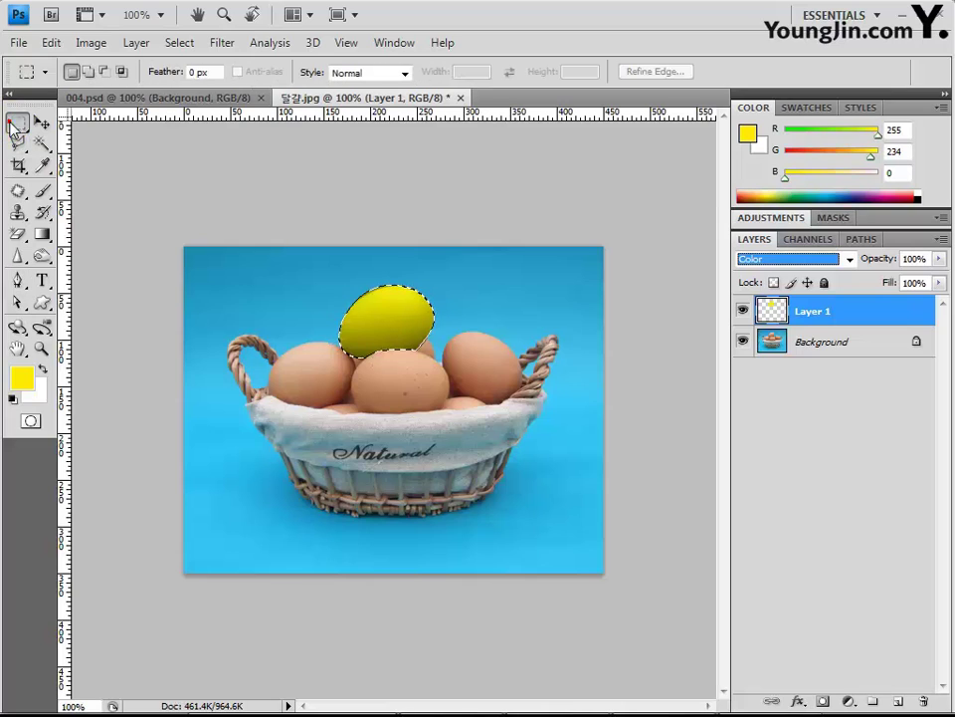
{"action": "right_click", "coordinate": [399, 319]}
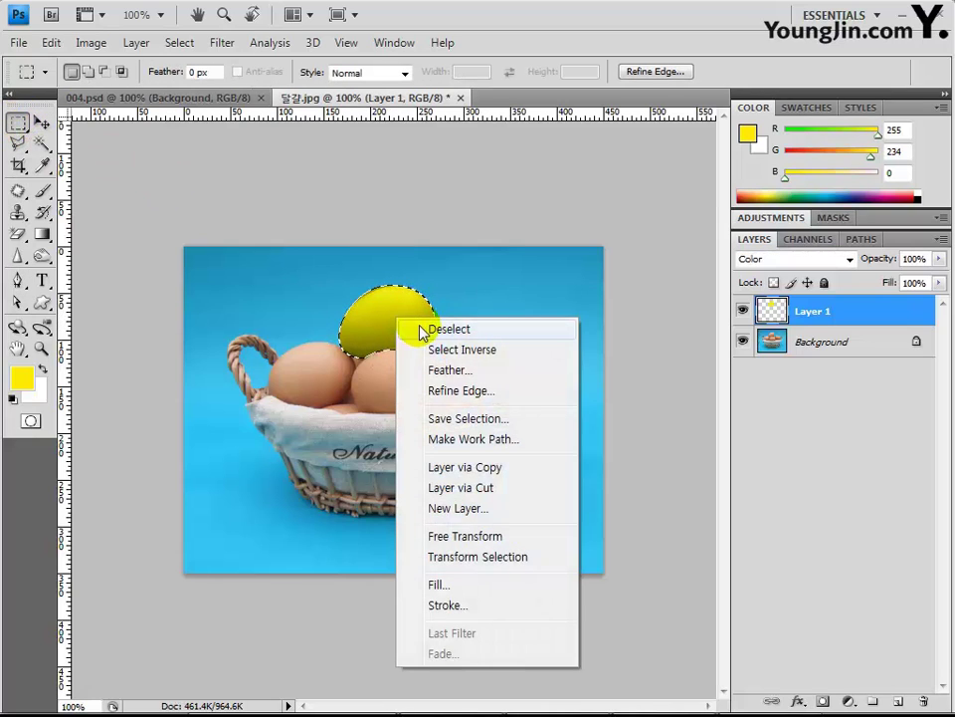
{"action": "left_click", "coordinate": [426, 328]}
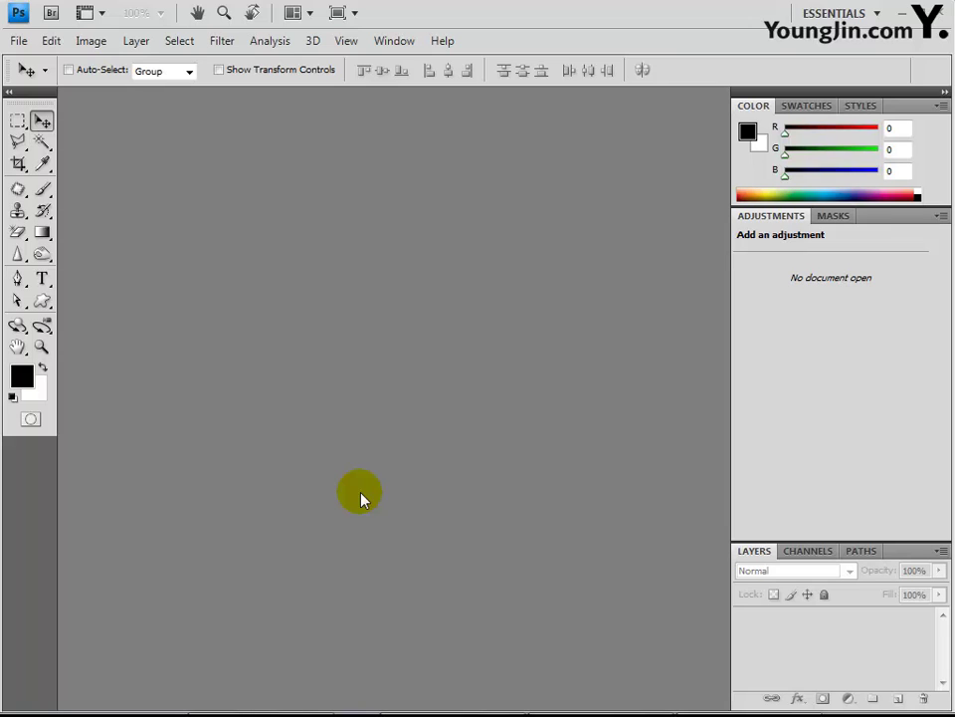
Open the images 무늬.jpg and 웨딩.jpg together from the Chapter01 folder
{"action": "double_click", "coordinate": [361, 498]}
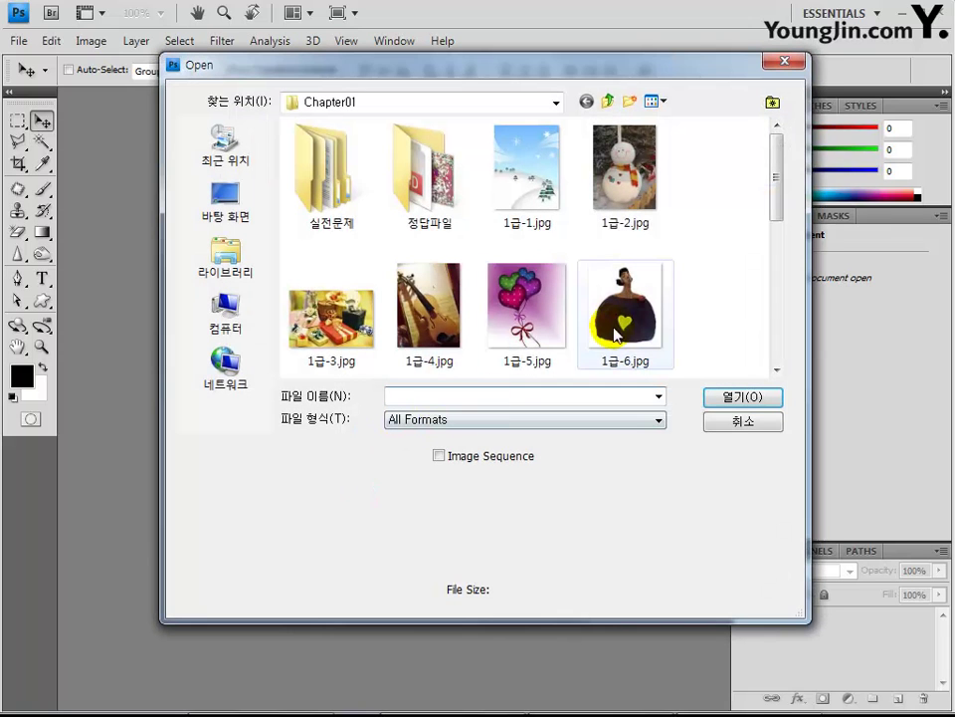
{"action": "left_click", "coordinate": [736, 292]}
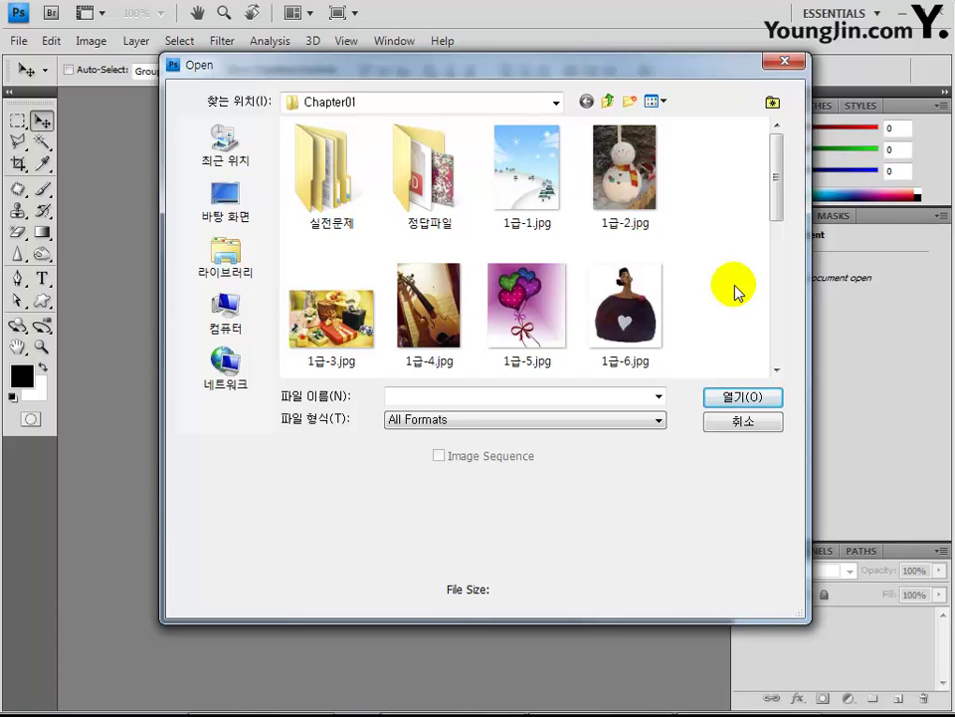
{"action": "scroll", "coordinate": [735, 291], "scroll_direction": "down", "scroll_amount": 1}
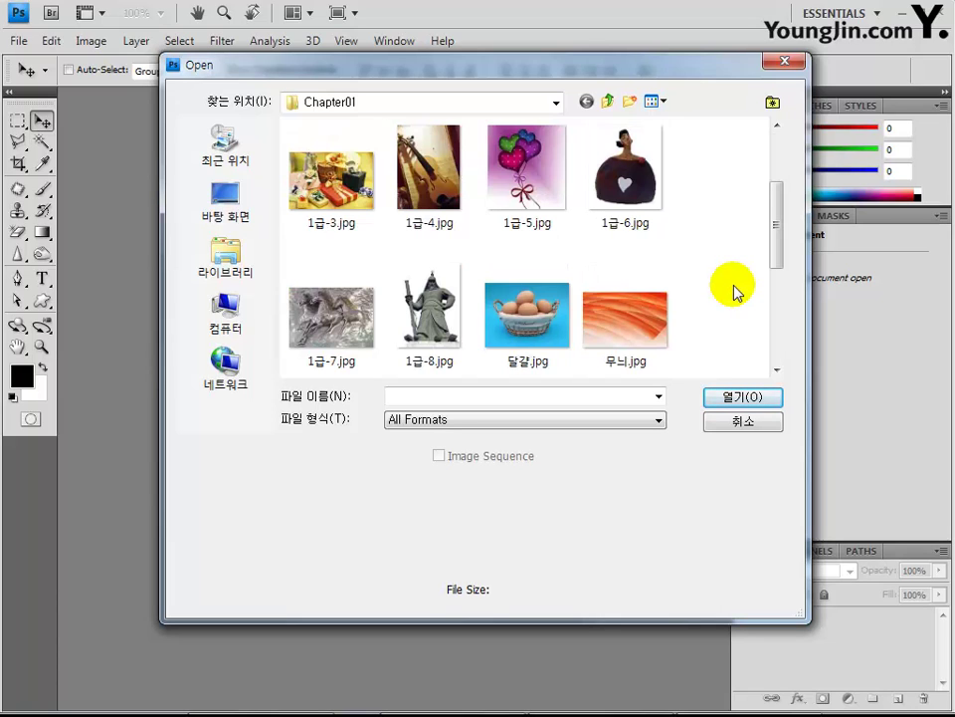
{"action": "scroll", "coordinate": [693, 308], "scroll_direction": "down", "scroll_amount": 1}
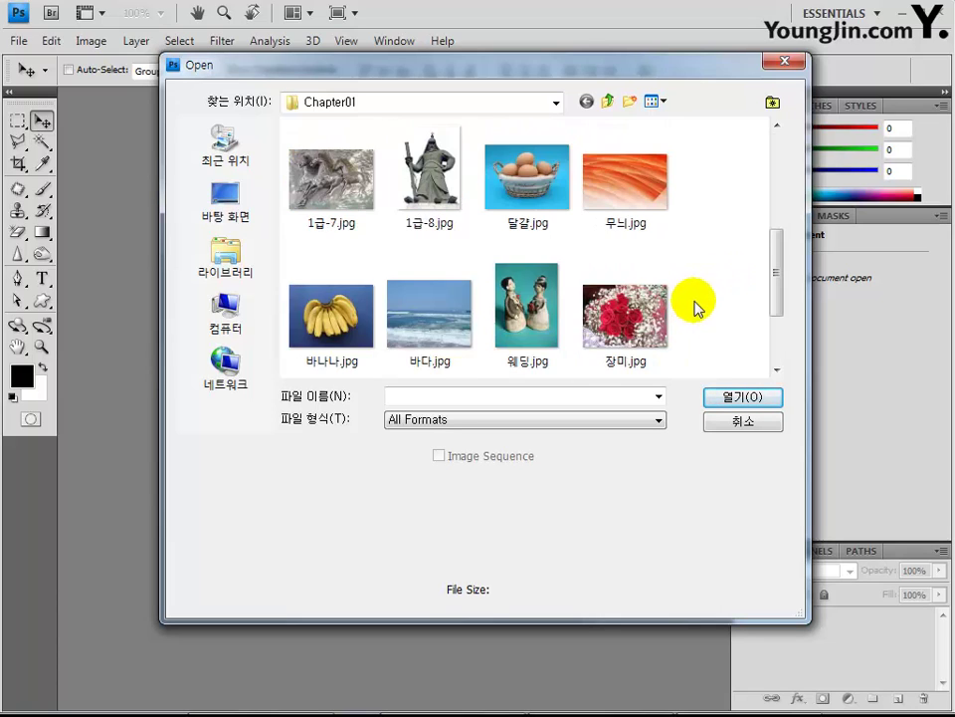
{"action": "left_click", "coordinate": [636, 223]}
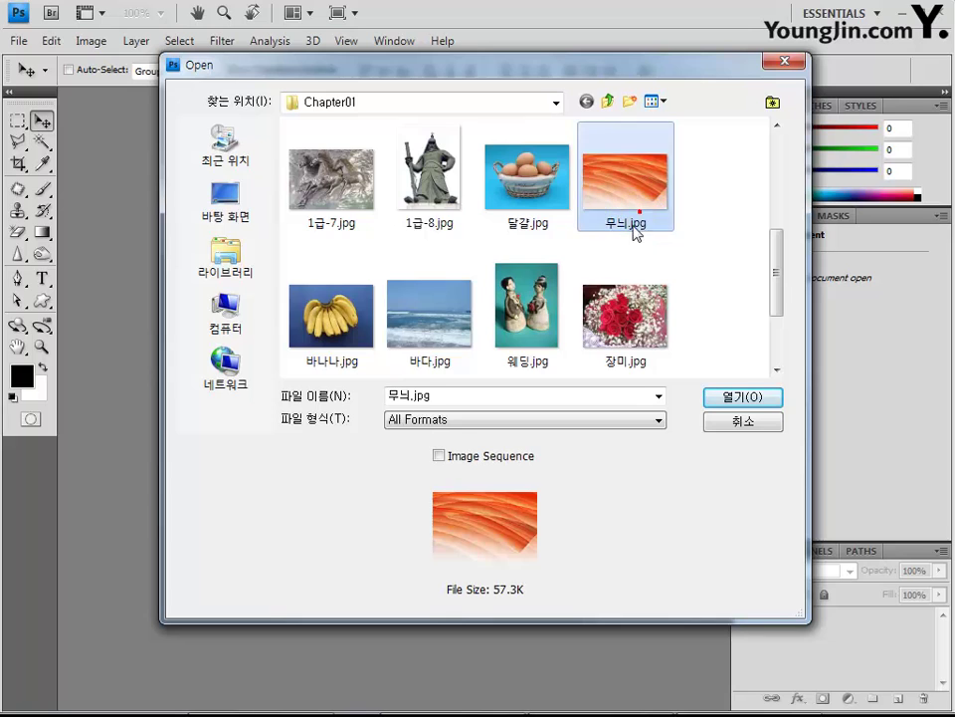
{"action": "left_click", "coordinate": [557, 318], "text": "ctrl"}
{"action": "left_click", "coordinate": [743, 398]}
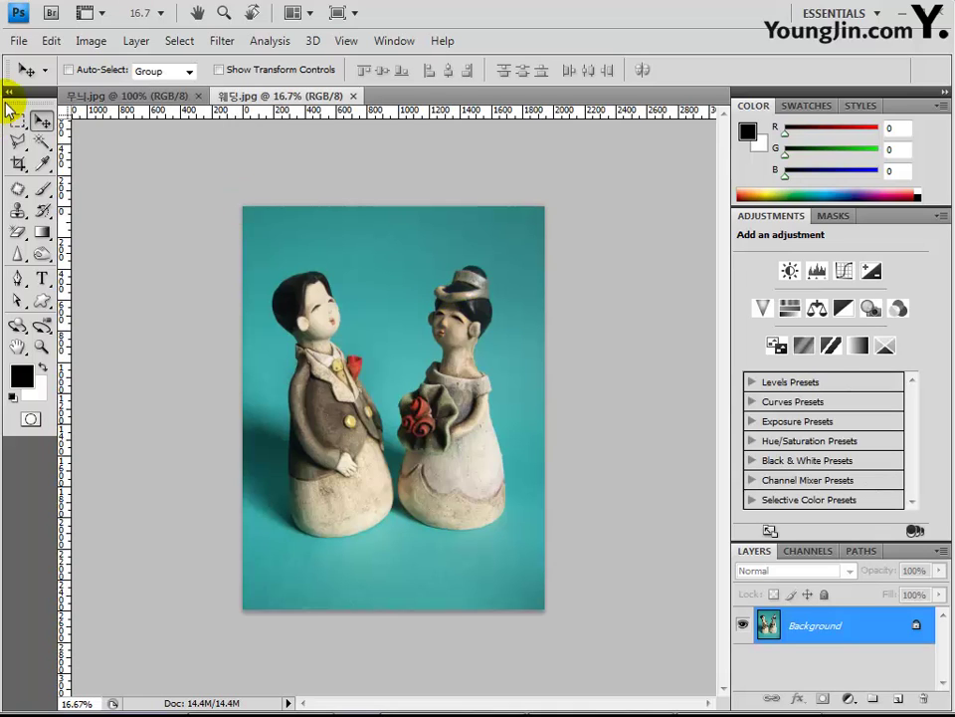
{"action": "left_click_drag", "start_coordinate": [85, 95], "coordinate": [95, 147]}
{"action": "mouse_move", "coordinate": [103, 192]}
{"action": "left_mouse_down"}
{"action": "mouse_move", "coordinate": [170, 181]}
{"action": "mouse_move", "coordinate": [230, 96]}
{"action": "mouse_move", "coordinate": [300, 154]}
{"action": "left_mouse_up"}
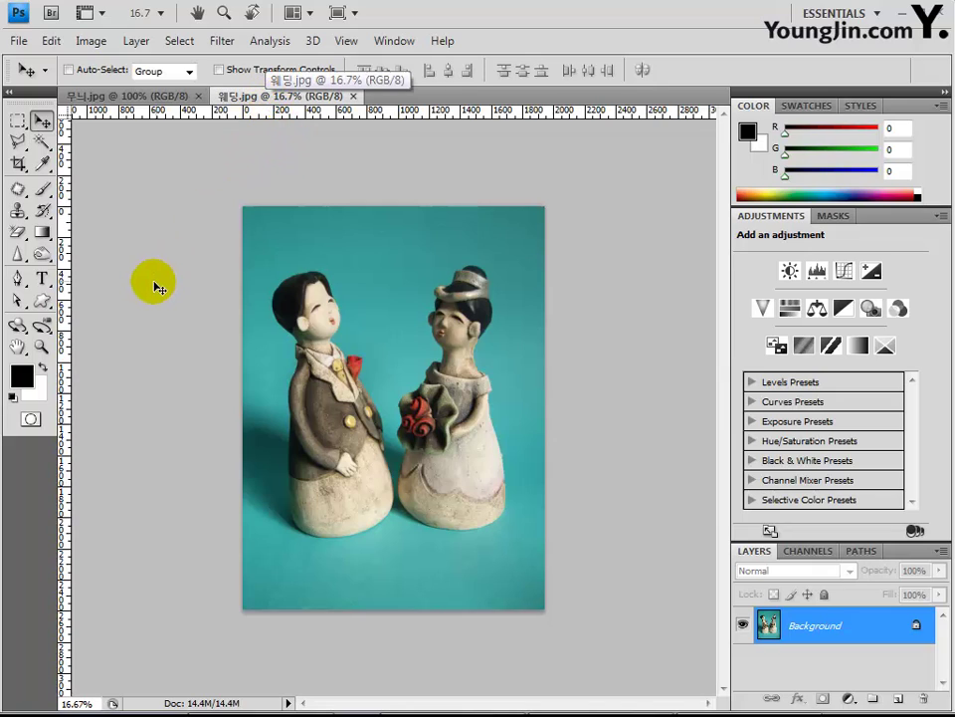
Set the Pen tool to draw shape layers with the fill colour white (#ffffff)
{"action": "left_click", "coordinate": [19, 279]}
{"action": "left_click", "coordinate": [20, 284]}
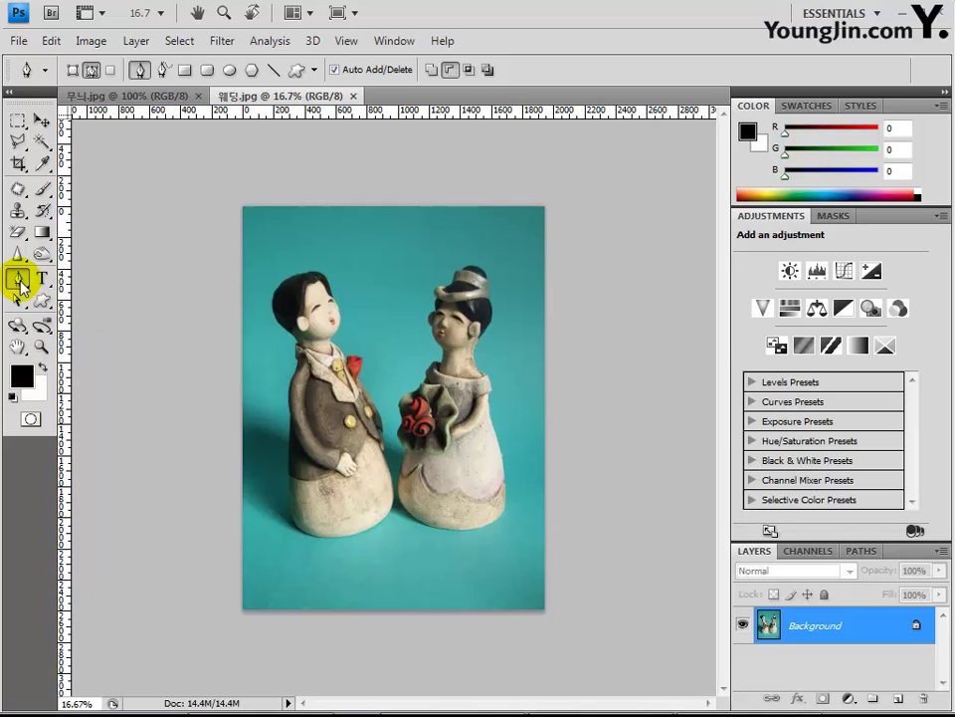
{"action": "left_click", "coordinate": [91, 70]}
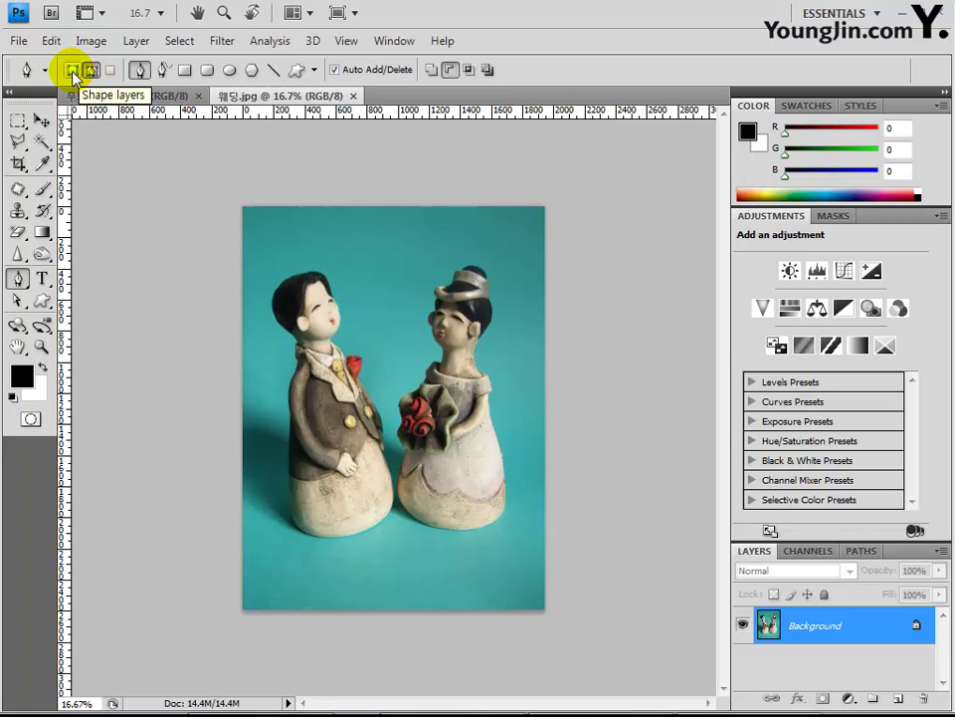
{"action": "left_click", "coordinate": [73, 72]}
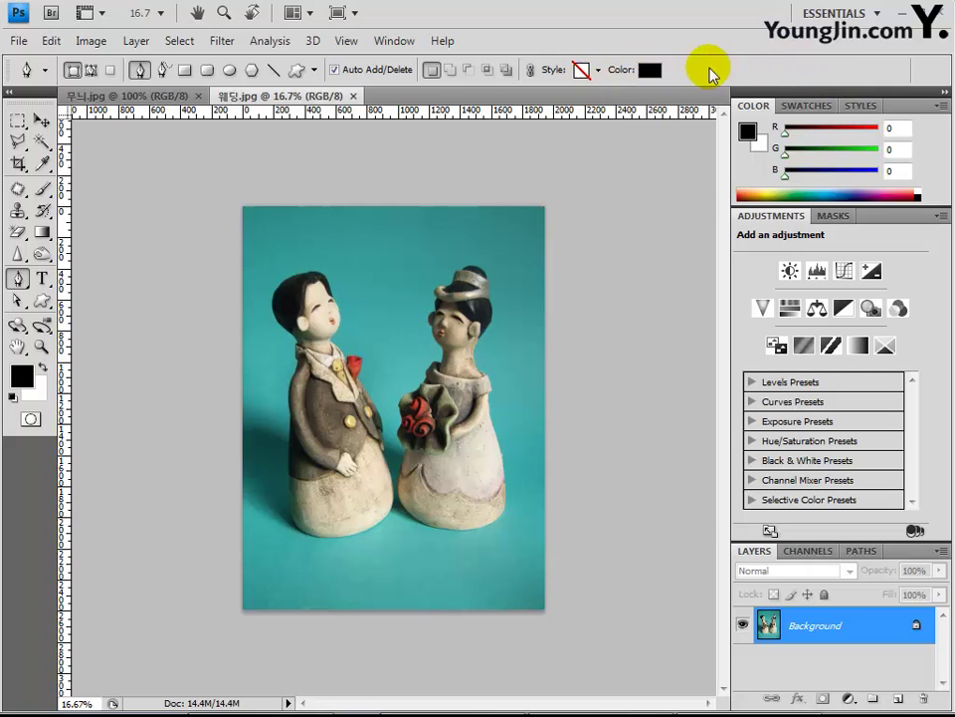
{"action": "left_click", "coordinate": [648, 68]}
{"action": "left_click", "coordinate": [447, 233]}
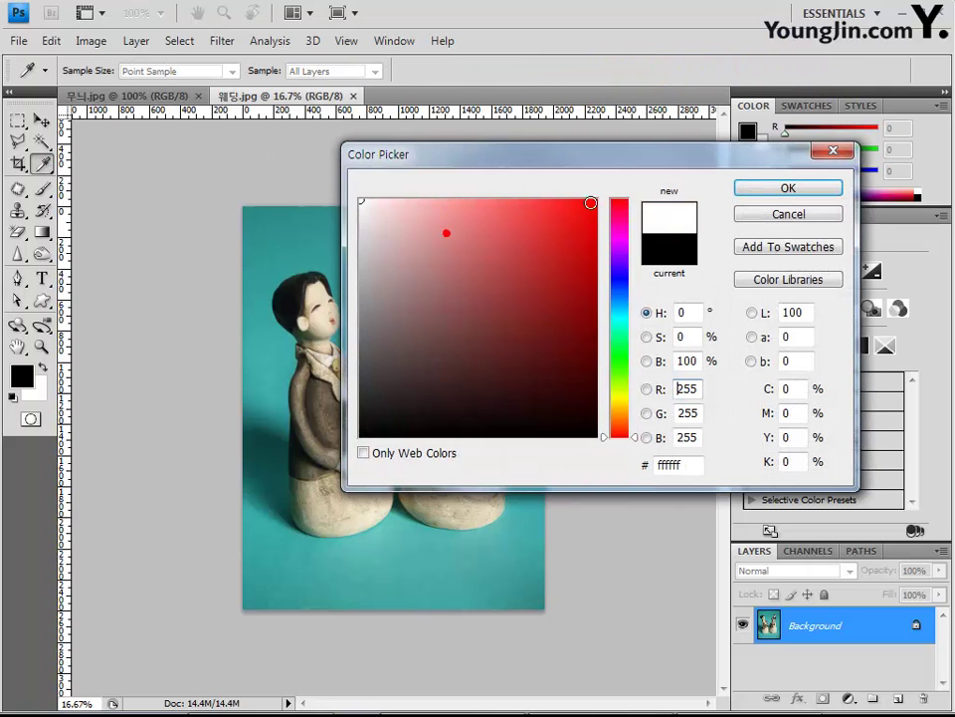
{"action": "left_click", "coordinate": [789, 190]}
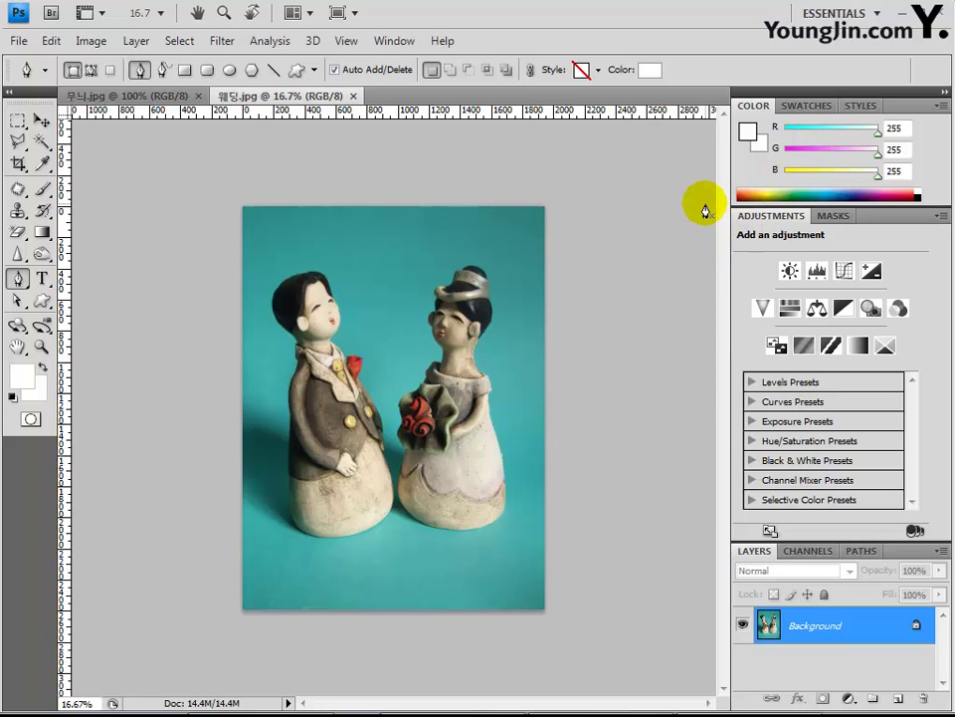
Draw the left half of a heart shape with the Pen tool between the two dolls' heads, starting at its bottom tip
{"action": "left_click_drag", "start_coordinate": [444, 235], "coordinate": [379, 337]}
{"action": "left_click_drag", "start_coordinate": [356, 236], "coordinate": [457, 195]}
{"action": "key", "text": "ctrl+z"}
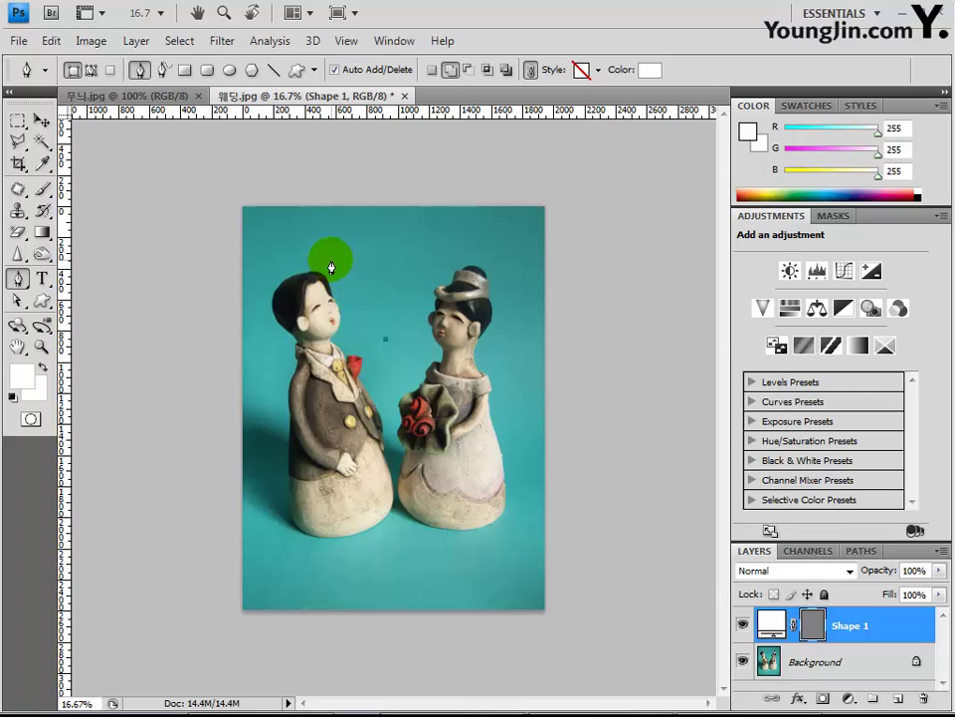
{"action": "left_click_drag", "start_coordinate": [332, 264], "coordinate": [341, 227]}
{"action": "left_click", "coordinate": [332, 264], "text": "alt"}
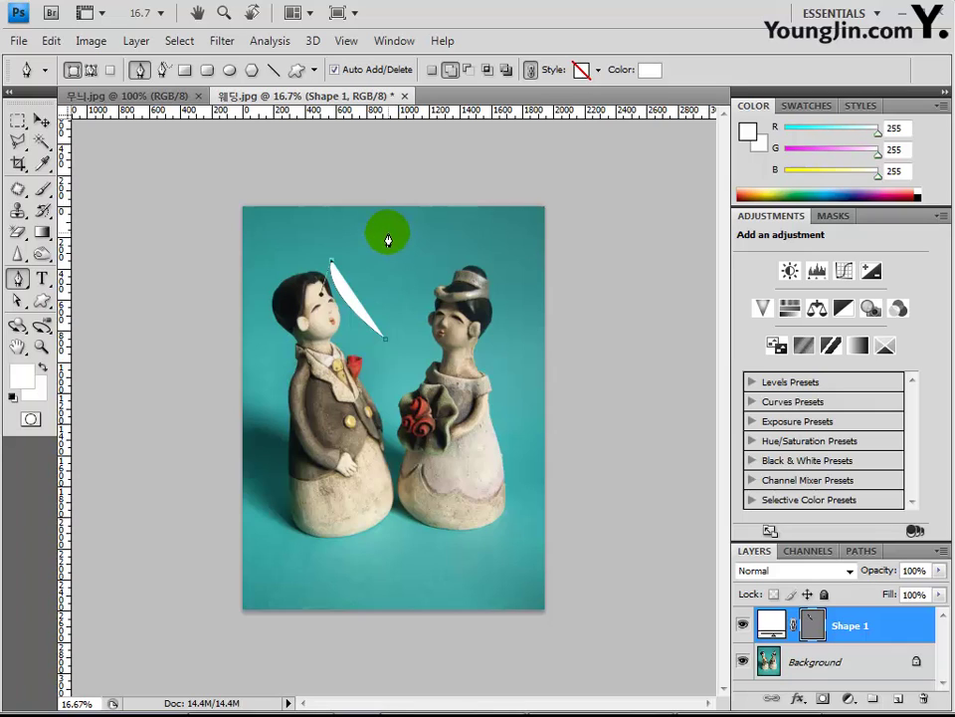
{"action": "left_click_drag", "start_coordinate": [385, 230], "coordinate": [443, 252]}
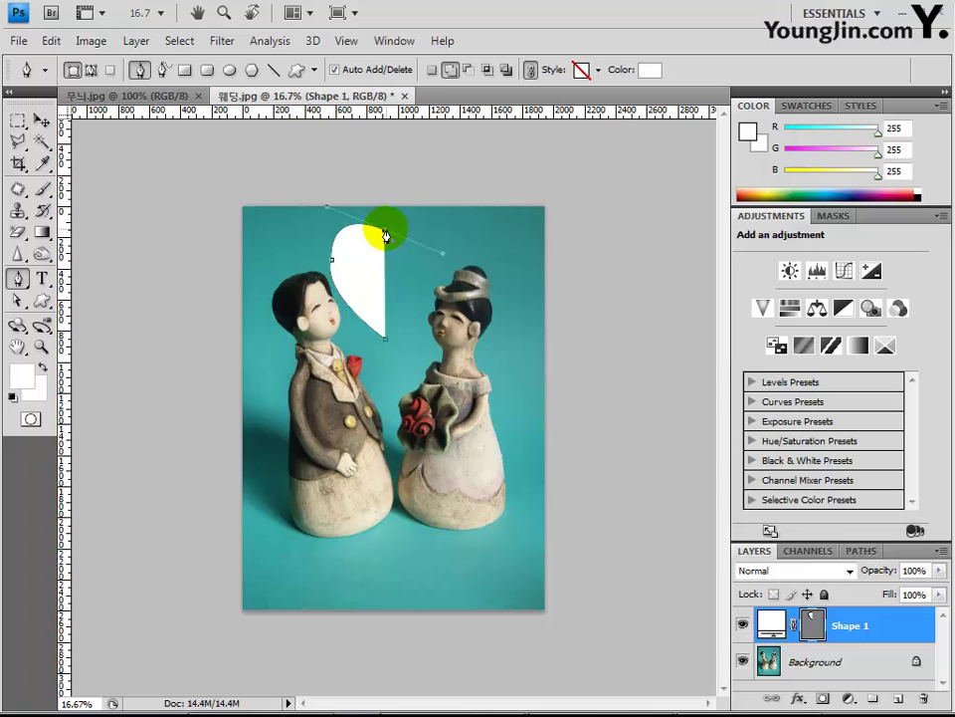
{"action": "left_click", "coordinate": [386, 232], "text": "alt"}
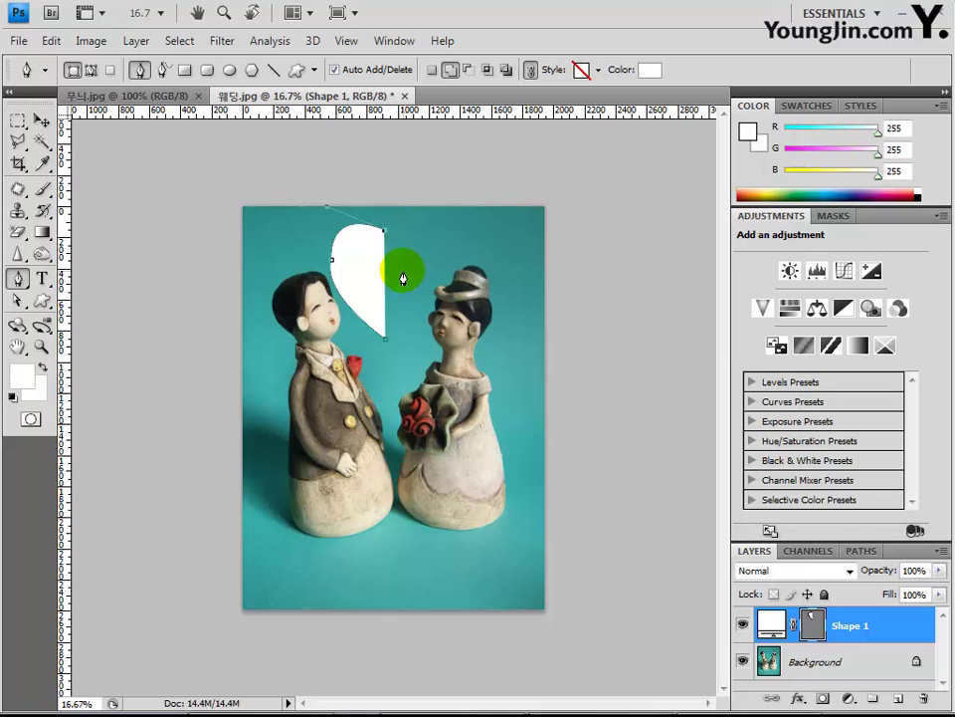
Draw the heart's centre notch and right lobe, and close the path at the bottom tip
{"action": "mouse_move", "coordinate": [401, 252]}
{"action": "left_mouse_down"}
{"action": "mouse_move", "coordinate": [404, 267]}
{"action": "mouse_move", "coordinate": [399, 255]}
{"action": "left_mouse_up"}
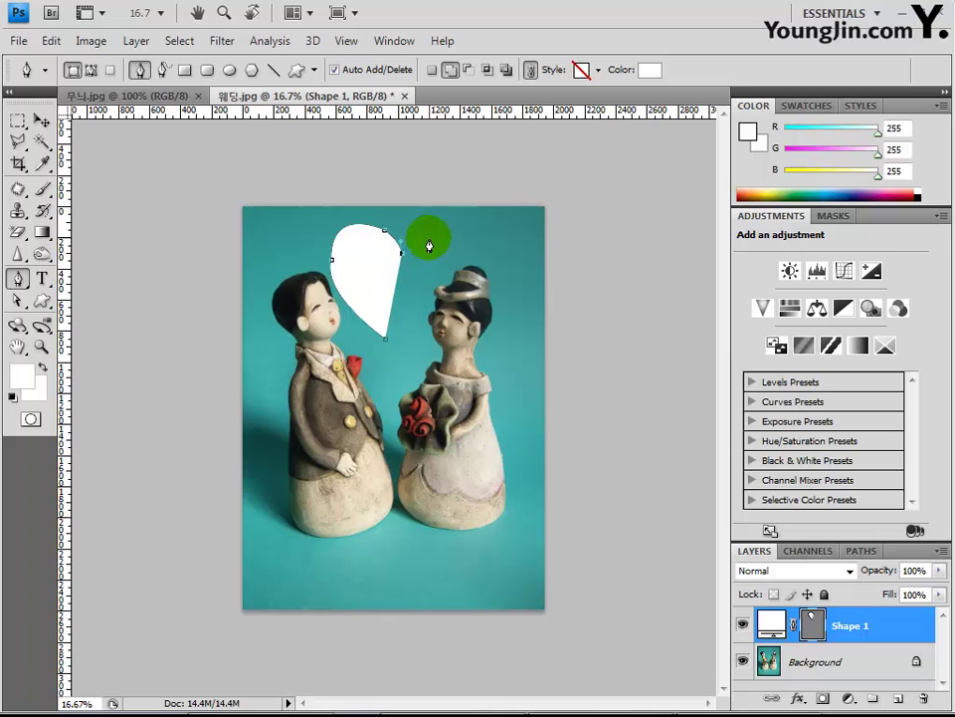
{"action": "mouse_move", "coordinate": [444, 225]}
{"action": "left_mouse_down"}
{"action": "mouse_move", "coordinate": [478, 230]}
{"action": "mouse_move", "coordinate": [446, 228]}
{"action": "left_mouse_up"}
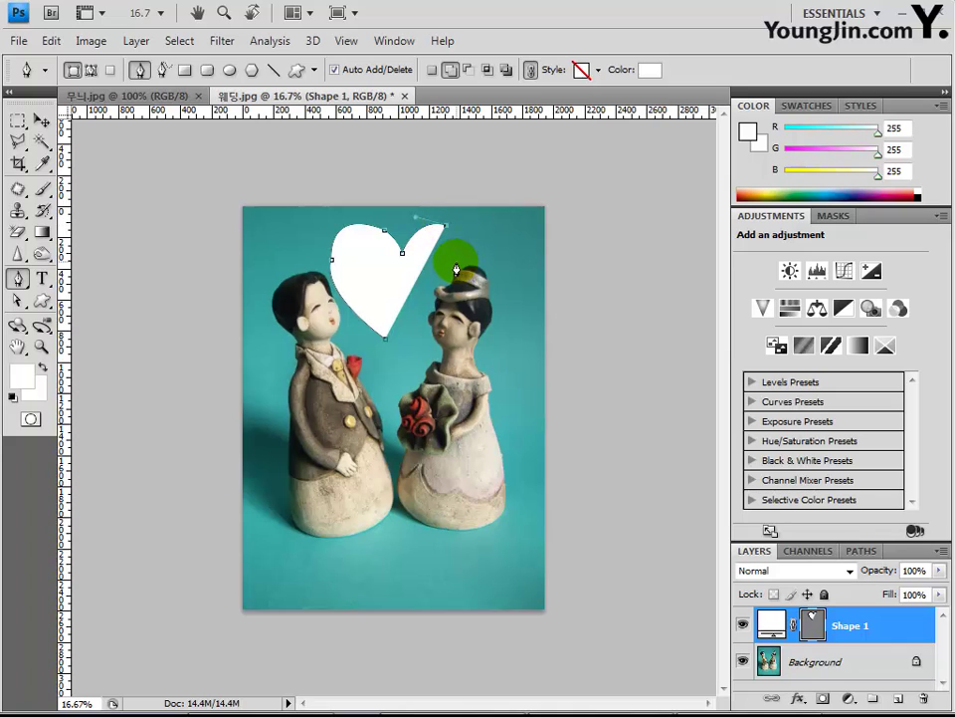
{"action": "left_click_drag", "start_coordinate": [424, 297], "coordinate": [409, 351]}
{"action": "left_click", "coordinate": [388, 344]}
{"action": "key", "text": "alt"}
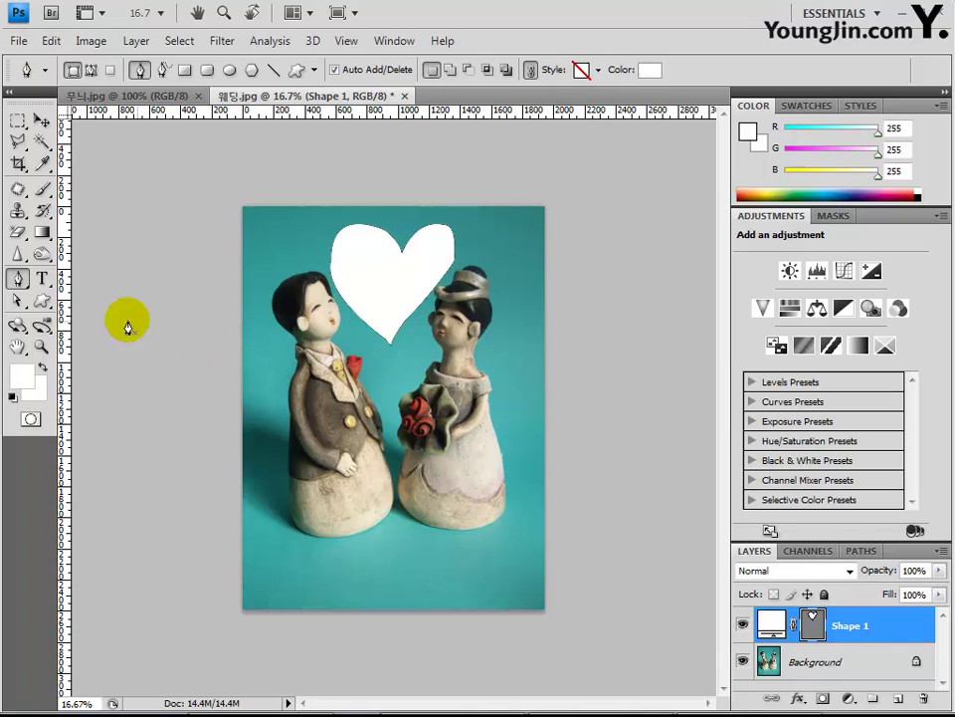
Move the heart's centre notch anchor slightly left with the Direct Selection tool
{"action": "left_click", "coordinate": [17, 301]}
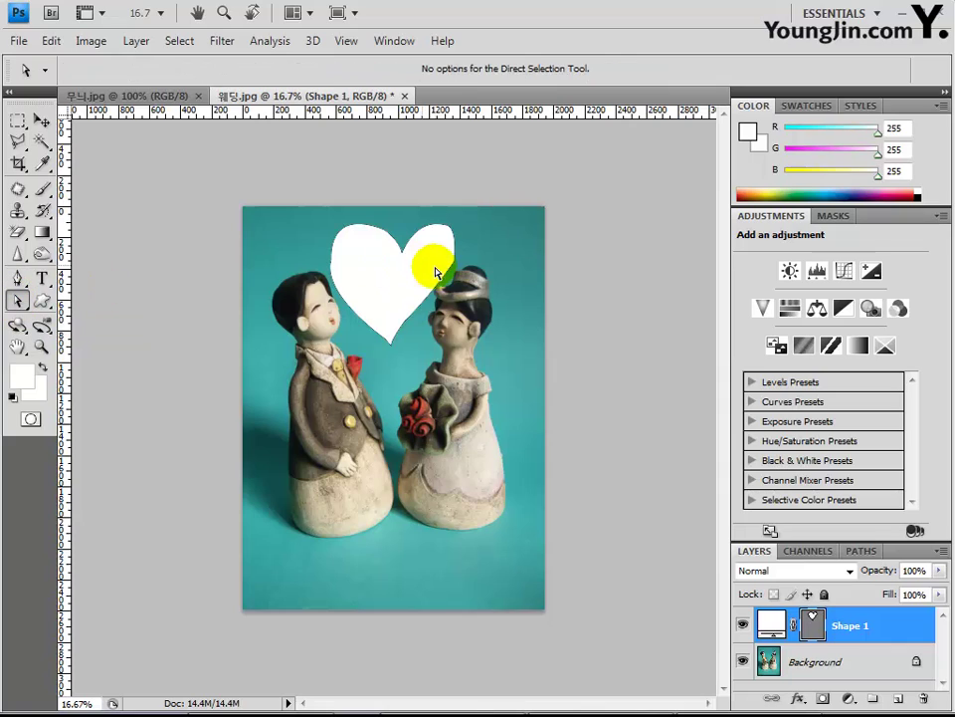
{"action": "left_click_drag", "start_coordinate": [407, 257], "coordinate": [404, 253]}
{"action": "left_click", "coordinate": [403, 256]}
{"action": "left_click", "coordinate": [404, 261]}
{"action": "left_click", "coordinate": [403, 258]}
{"action": "left_click", "coordinate": [393, 250]}
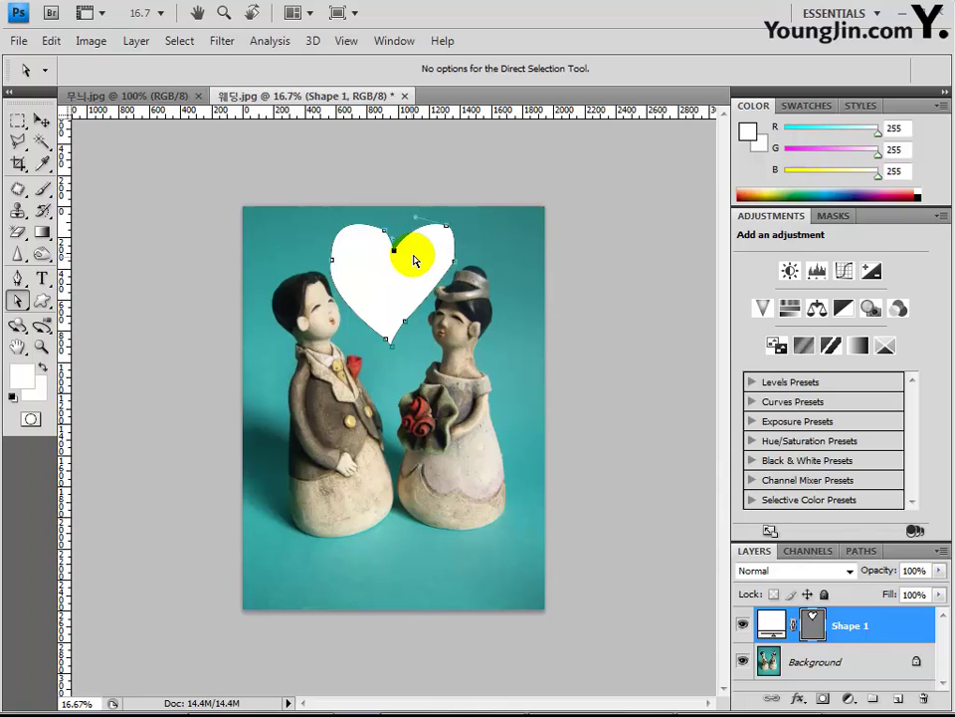
Adjust the anchors and direction handles of the heart's lobes to round the right side and even out the outline
{"action": "left_click", "coordinate": [420, 251]}
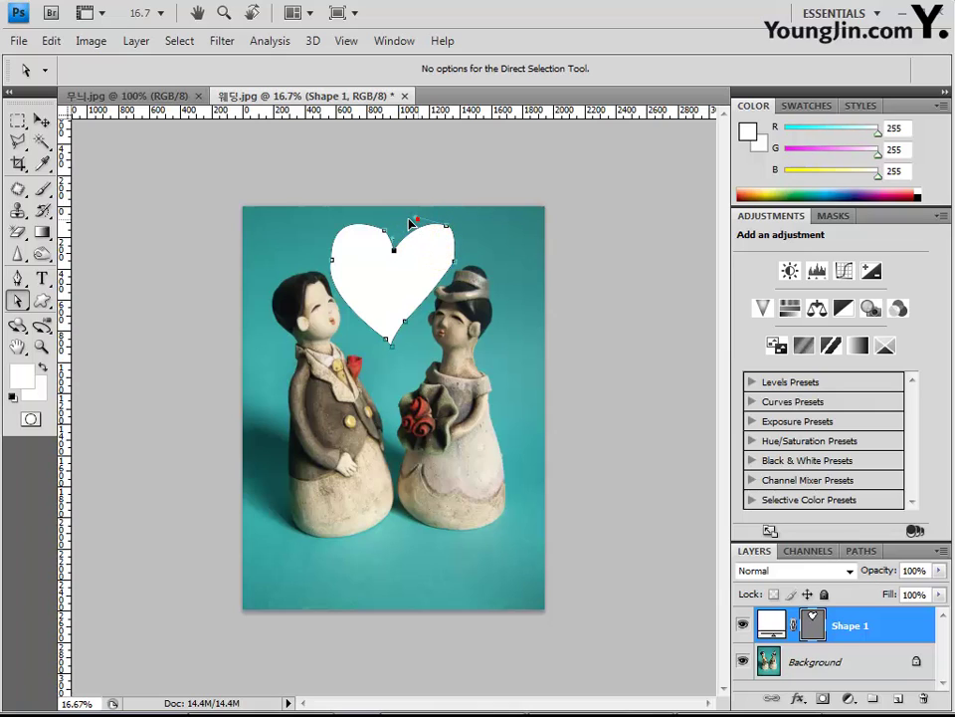
{"action": "left_click", "coordinate": [405, 221]}
{"action": "left_click_drag", "start_coordinate": [408, 221], "coordinate": [445, 222]}
{"action": "left_click", "coordinate": [481, 290]}
{"action": "left_click", "coordinate": [471, 239]}
{"action": "left_click", "coordinate": [473, 239]}
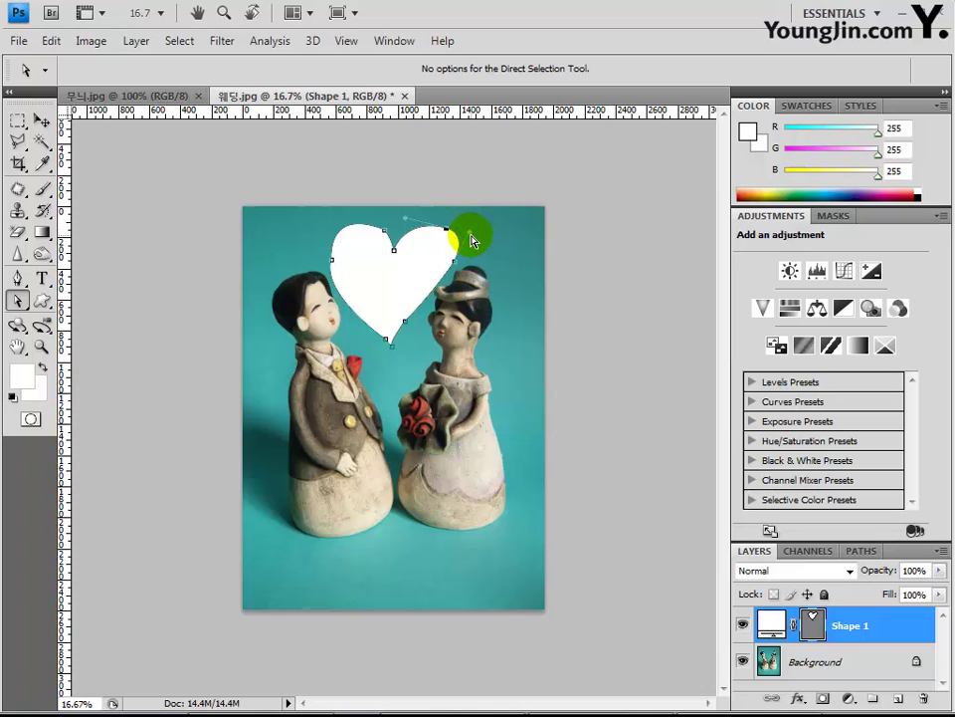
{"action": "left_click", "coordinate": [468, 249]}
{"action": "left_click", "coordinate": [502, 293]}
{"action": "left_click", "coordinate": [431, 343]}
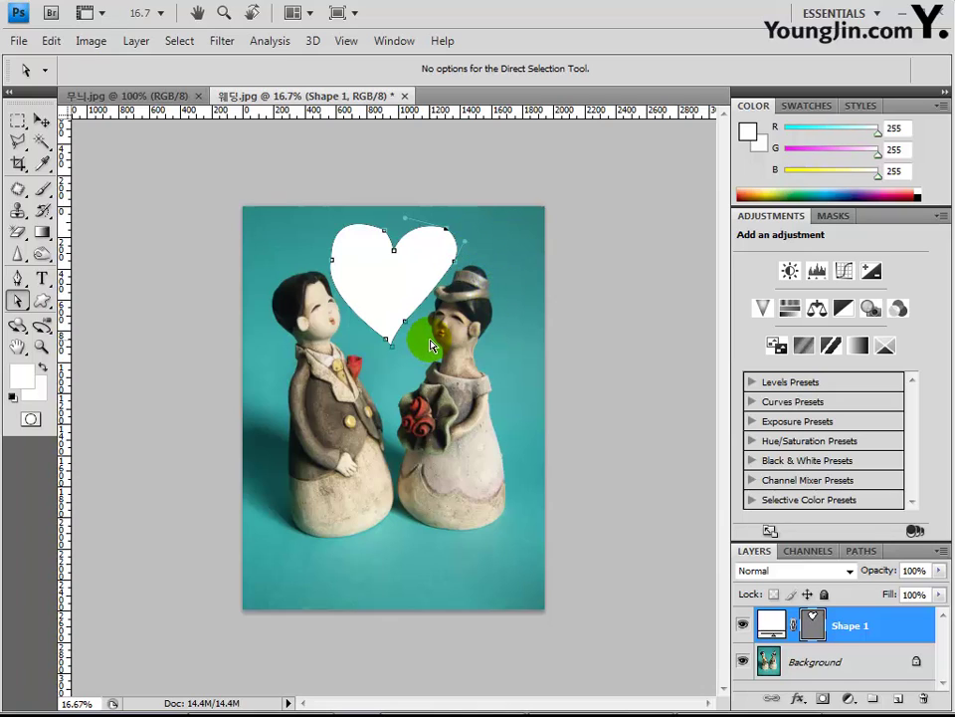
{"action": "left_click", "coordinate": [431, 343]}
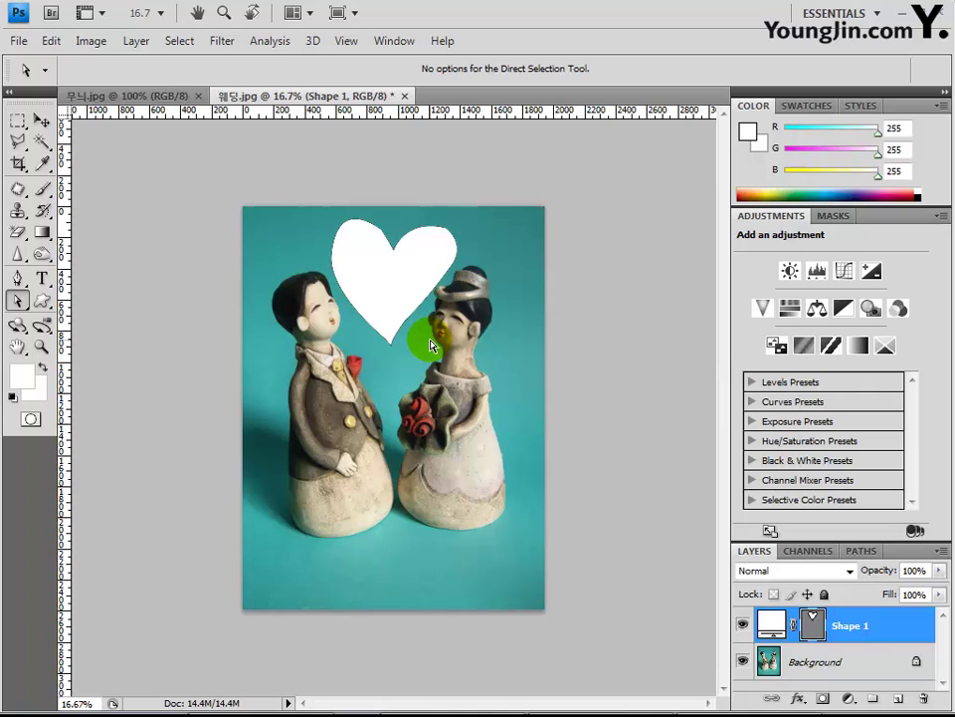
Save the heart's Shape 1 vector mask as a path named 하트
{"action": "left_click", "coordinate": [849, 552]}
{"action": "left_click", "coordinate": [793, 587]}
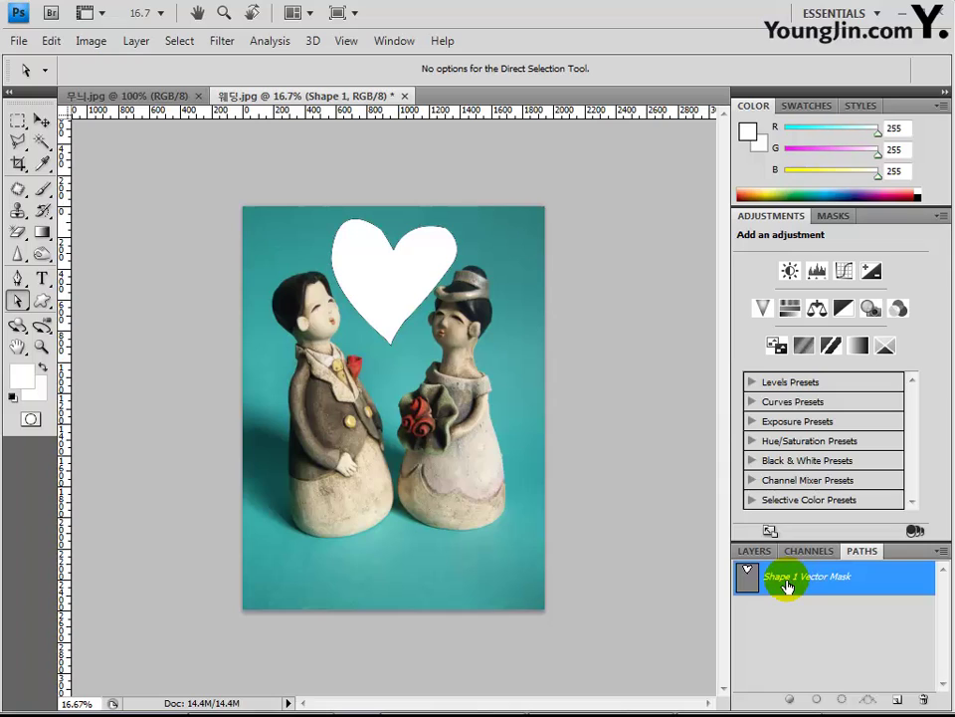
{"action": "double_click", "coordinate": [784, 586]}
{"action": "left_click", "coordinate": [784, 577]}
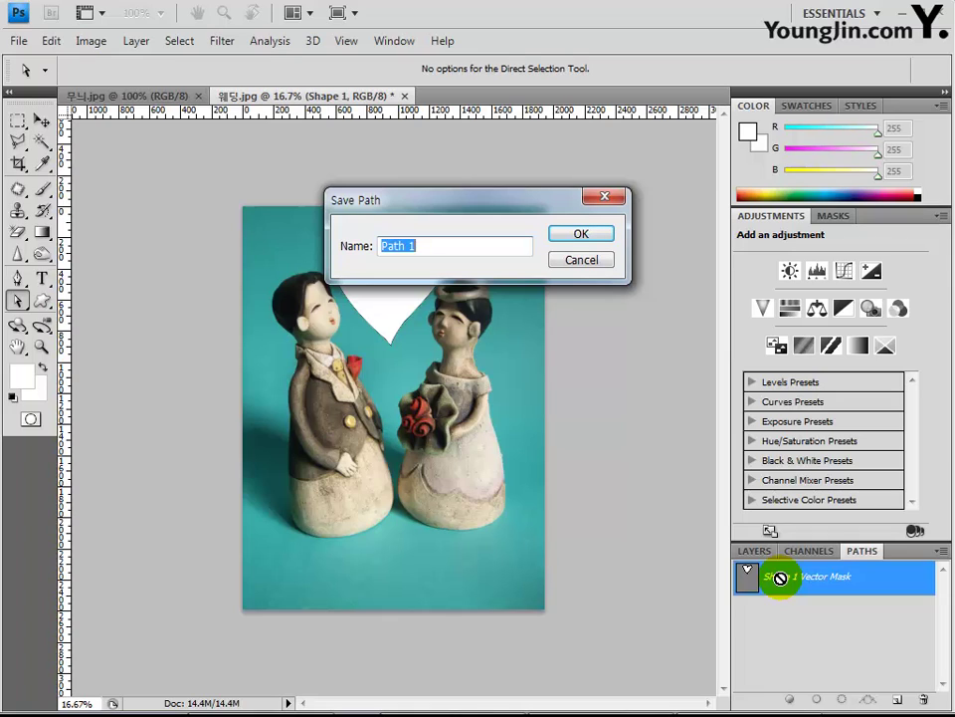
{"action": "type", "text": "gkx"}
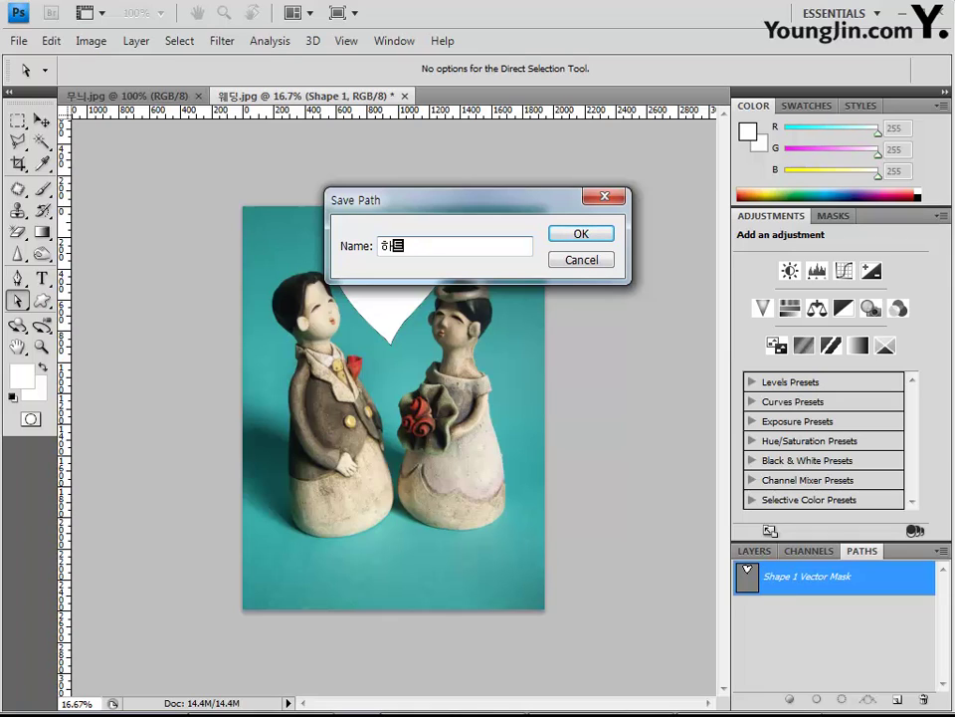
Add a Stroke layer style to Shape 1 with size 3 px, position Outside and colour #ffffff
{"action": "left_click", "coordinate": [754, 550]}
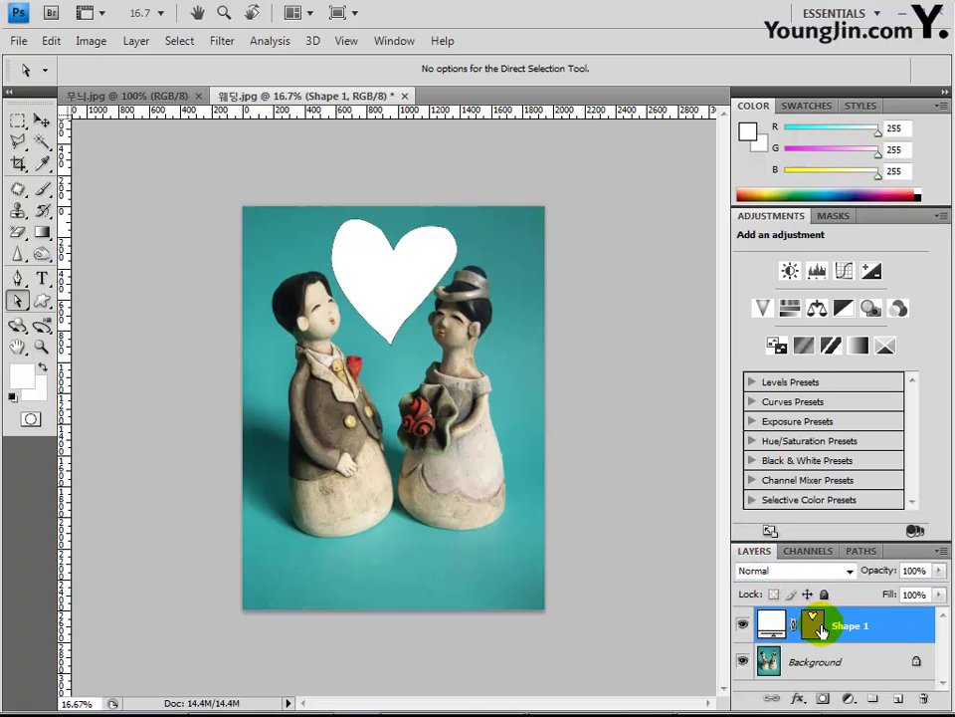
{"action": "left_click", "coordinate": [798, 701]}
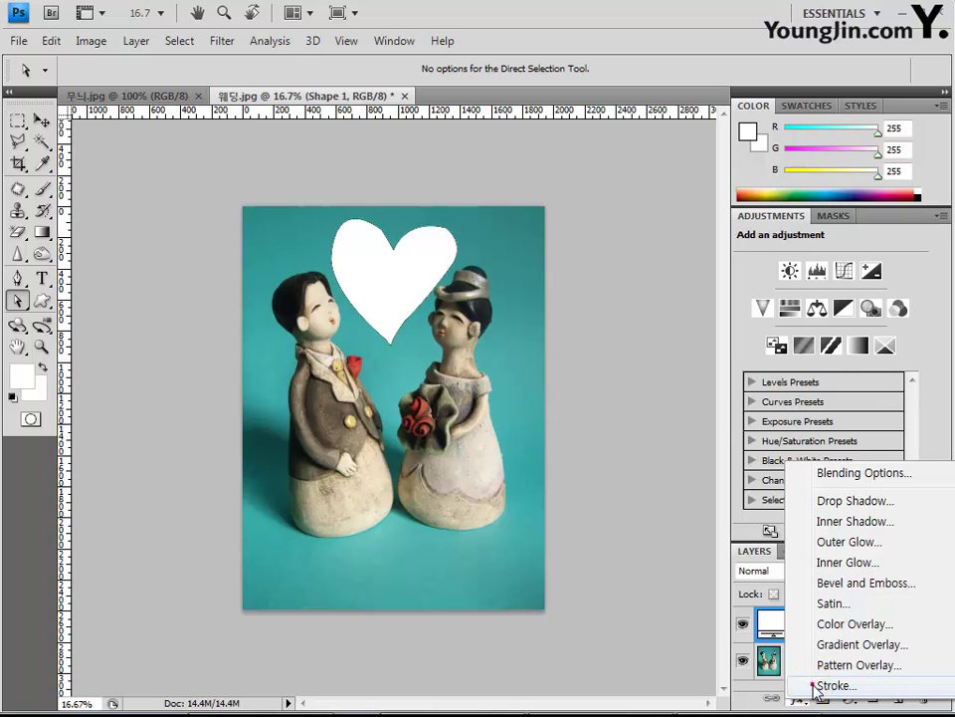
{"action": "left_click", "coordinate": [816, 684]}
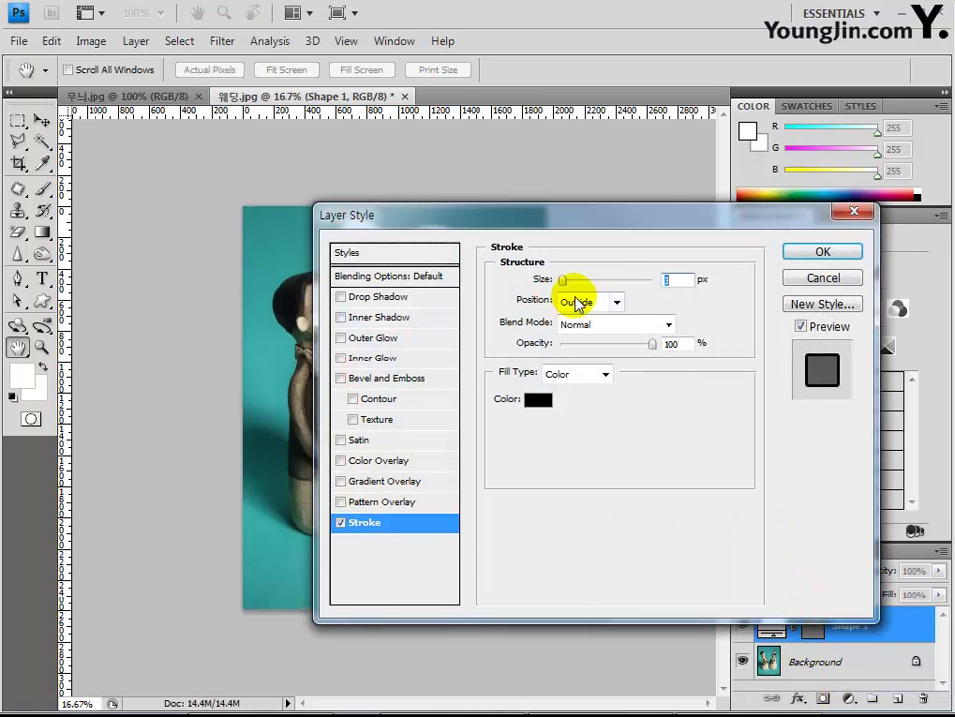
{"action": "left_click", "coordinate": [536, 405]}
{"action": "left_click_drag", "start_coordinate": [411, 239], "coordinate": [360, 201]}
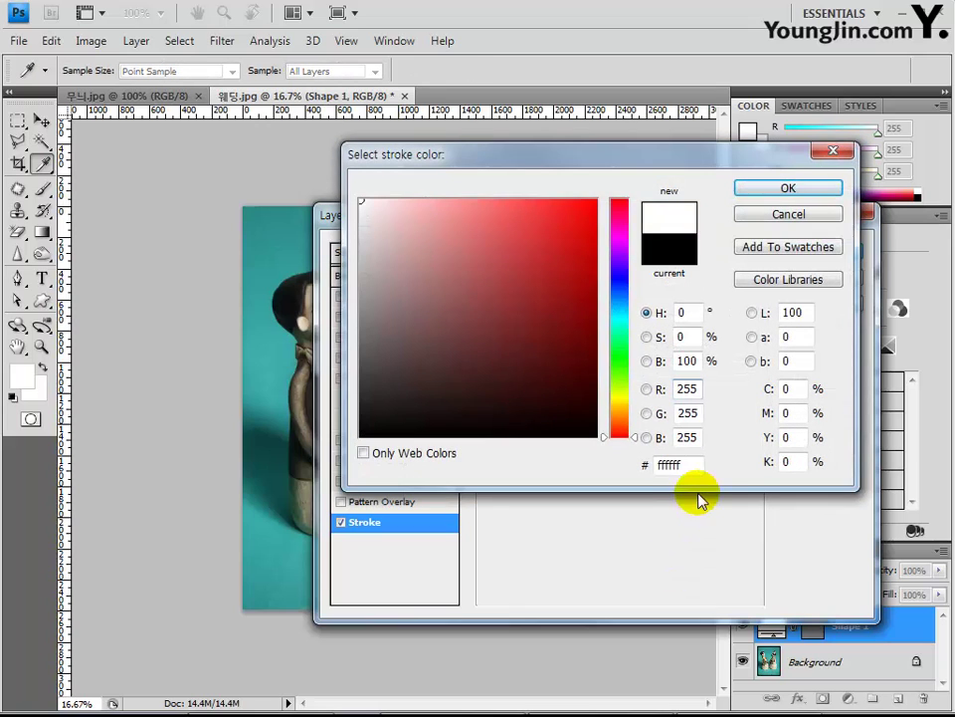
{"action": "left_click", "coordinate": [793, 192]}
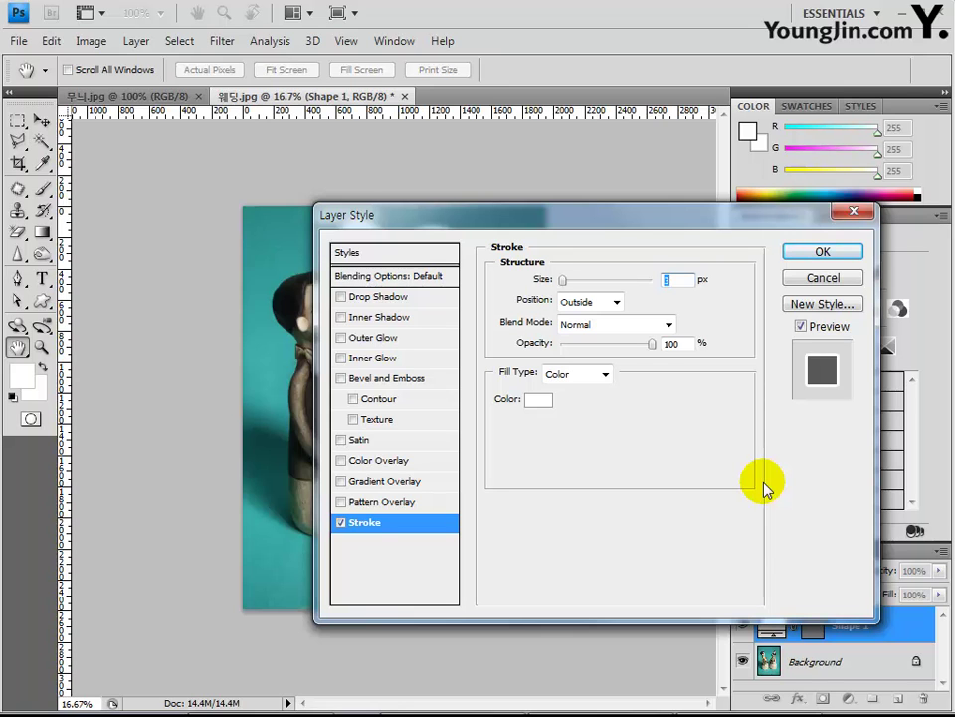
{"action": "key", "text": "Return"}
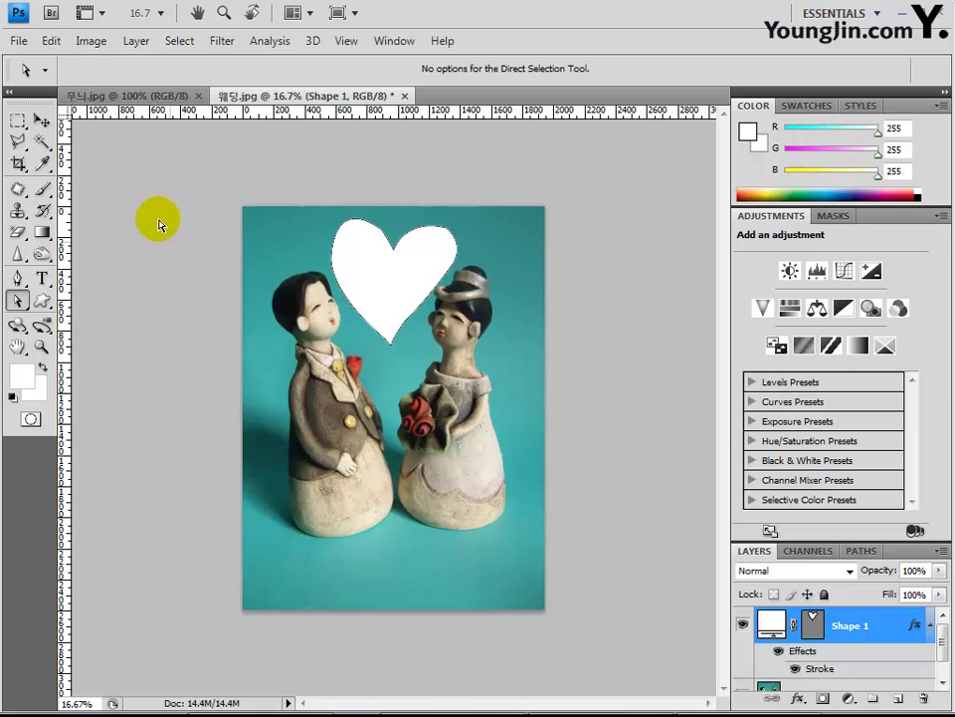
Copy the entire 무늬.jpg pattern image and paste it into 웨딩.jpg as a new layer
{"action": "left_click", "coordinate": [119, 96]}
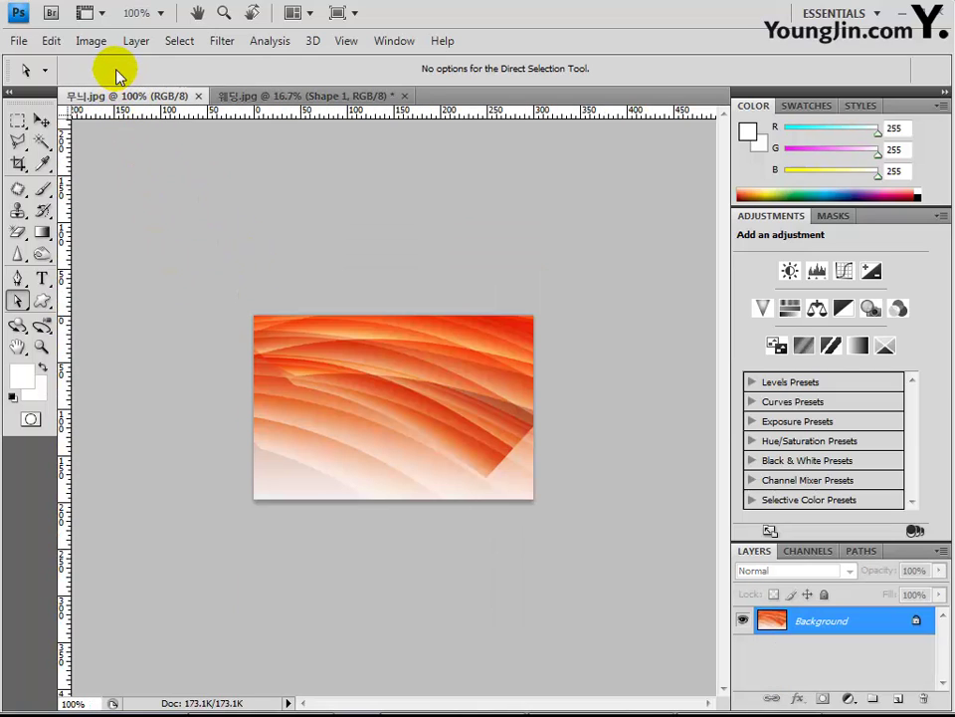
{"action": "key", "text": "alt+i"}
{"action": "left_click", "coordinate": [375, 173]}
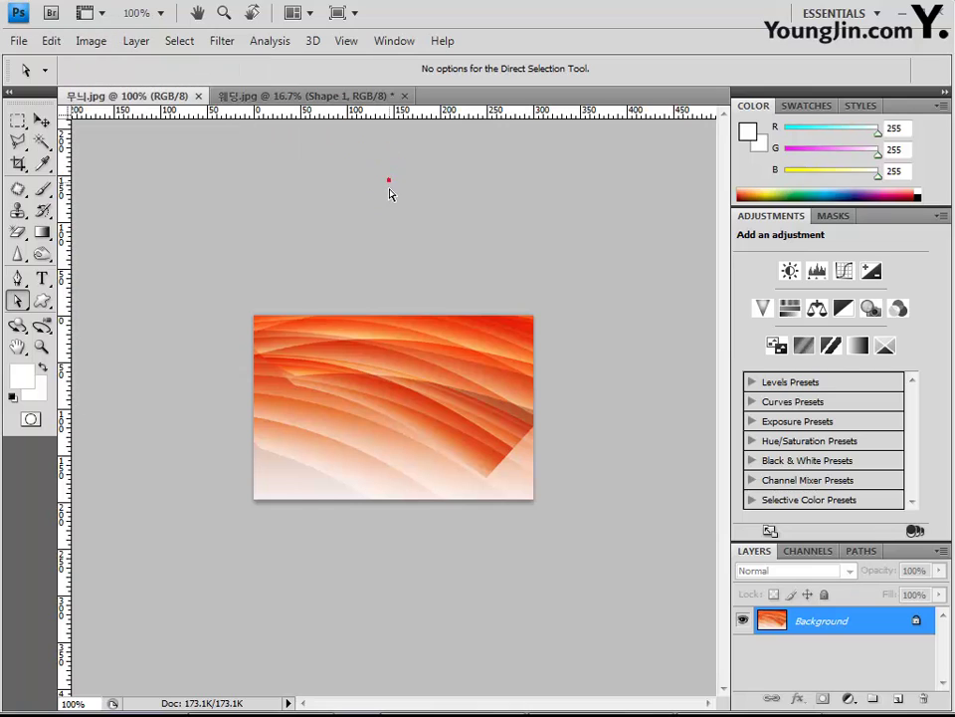
{"action": "left_click", "coordinate": [18, 119]}
{"action": "key", "text": "ctrl+a"}
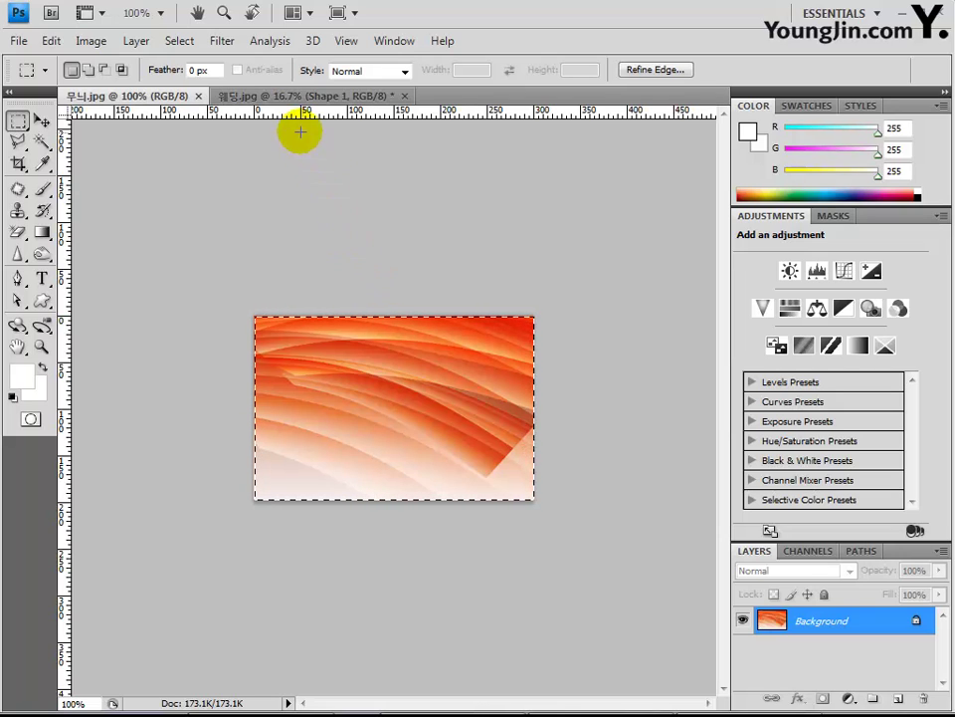
{"action": "left_click", "coordinate": [280, 102]}
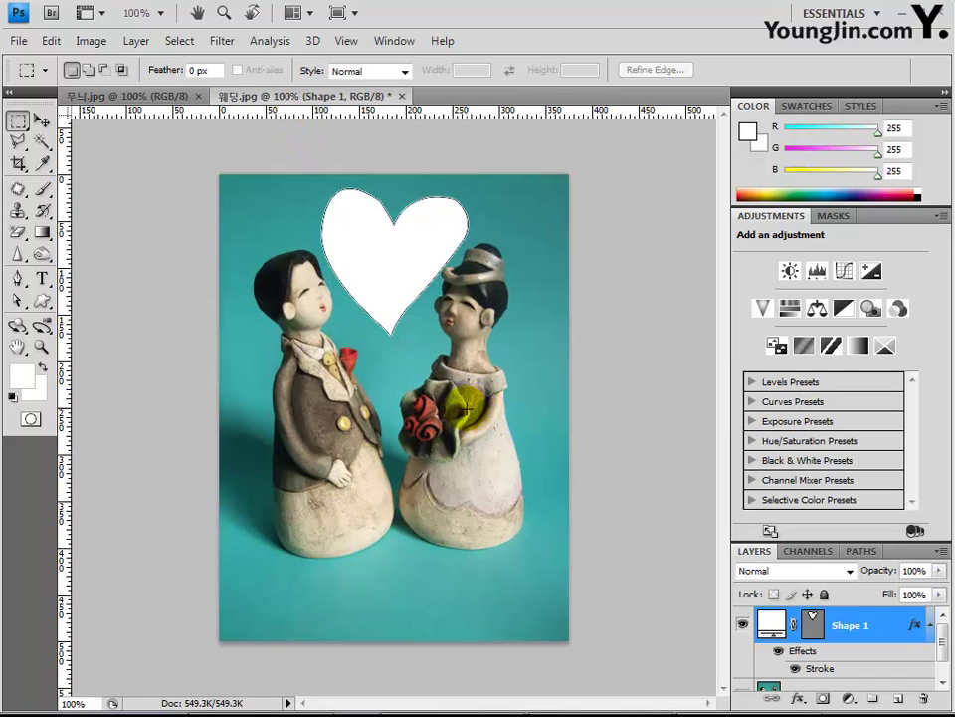
{"action": "key", "text": "ctrl+v"}
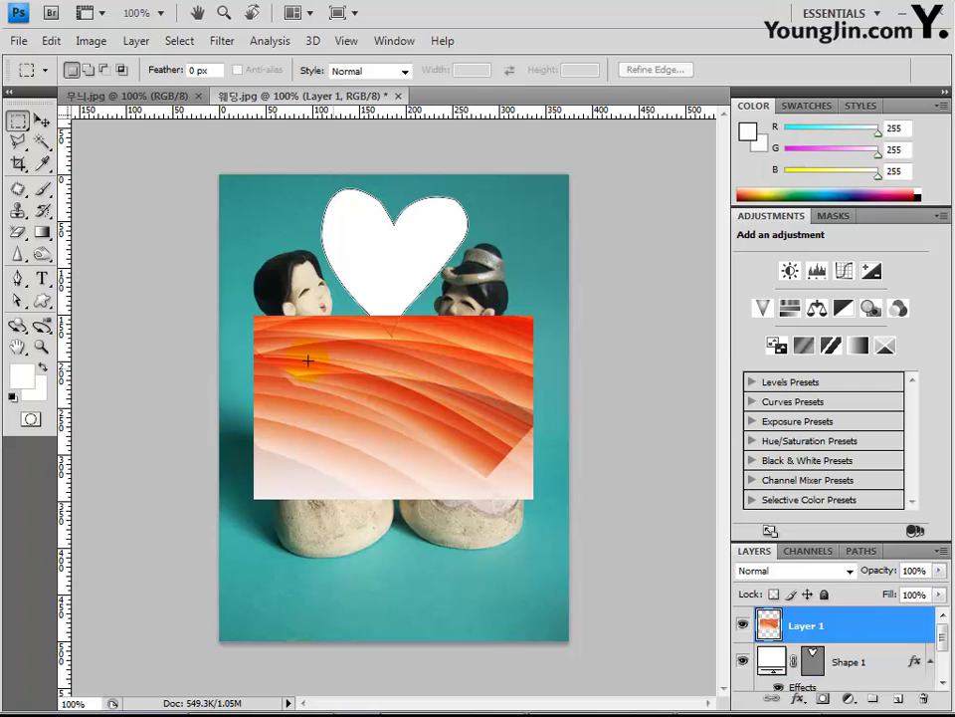
Move the pasted pattern layer up with the Move tool until it covers the whole heart
{"action": "left_click", "coordinate": [44, 144]}
{"action": "left_click", "coordinate": [42, 120]}
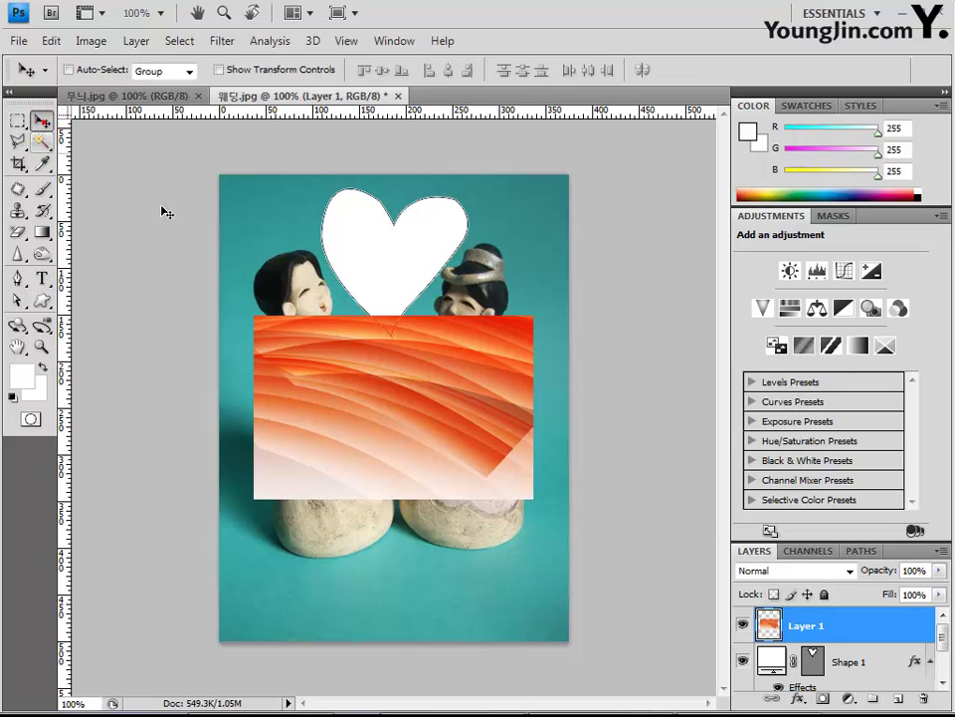
{"action": "left_click", "coordinate": [359, 418]}
{"action": "left_click_drag", "start_coordinate": [366, 423], "coordinate": [354, 283]}
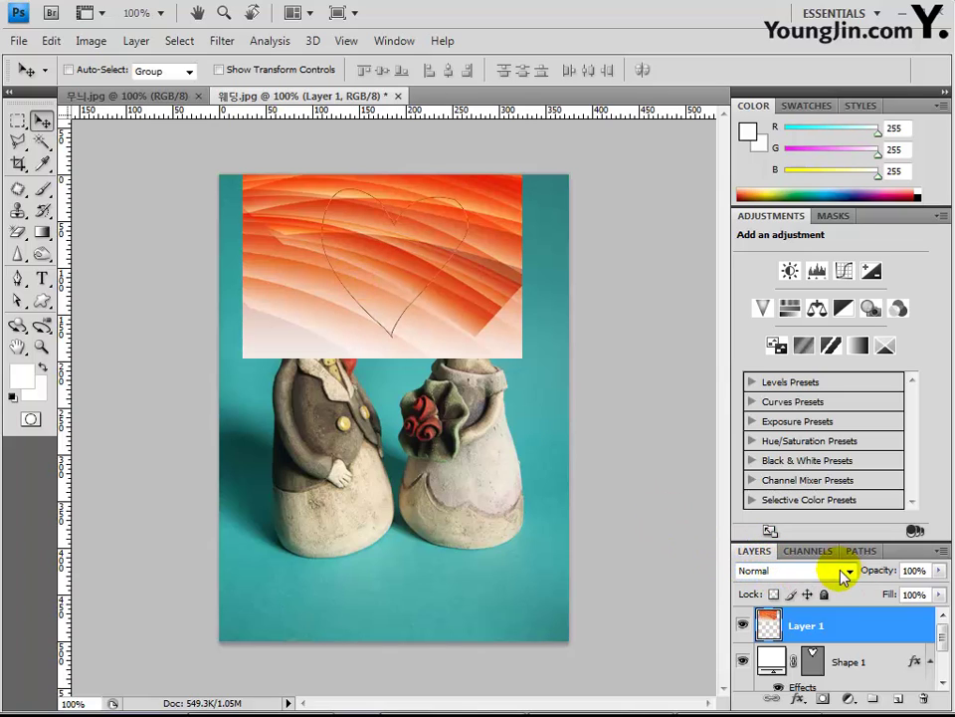
Clip the pattern on Layer 1 to the heart's Shape 1 layer with a clipping mask and make Shape 1 the active layer
{"action": "left_click", "coordinate": [808, 625]}
{"action": "left_click_drag", "start_coordinate": [814, 629], "coordinate": [842, 633]}
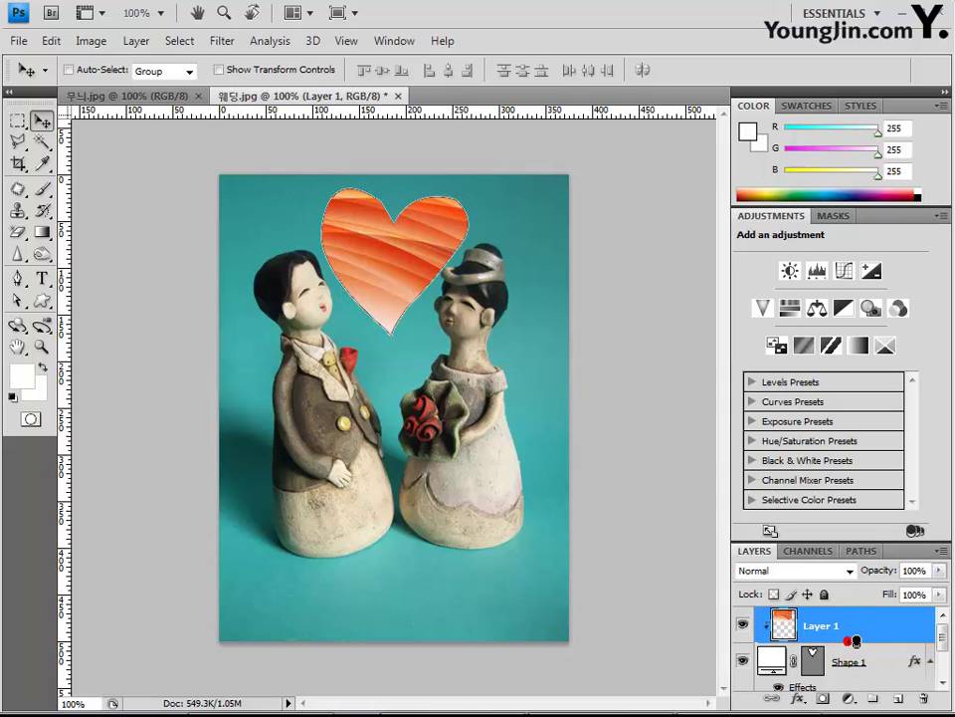
{"action": "left_click_drag", "start_coordinate": [426, 322], "coordinate": [389, 290]}
{"action": "left_click", "coordinate": [846, 634]}
{"action": "left_click", "coordinate": [819, 625]}
{"action": "key", "text": "alt+bracketleft"}
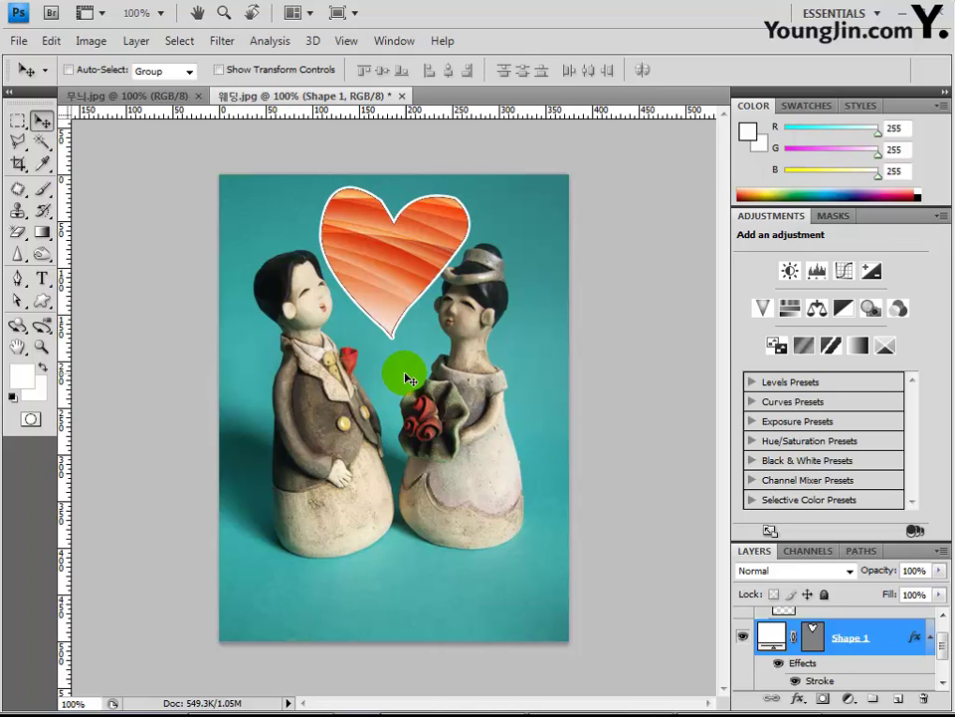
Set the Type tool's font size to 36 pt and check the text colour without changing it
{"action": "left_click", "coordinate": [42, 280]}
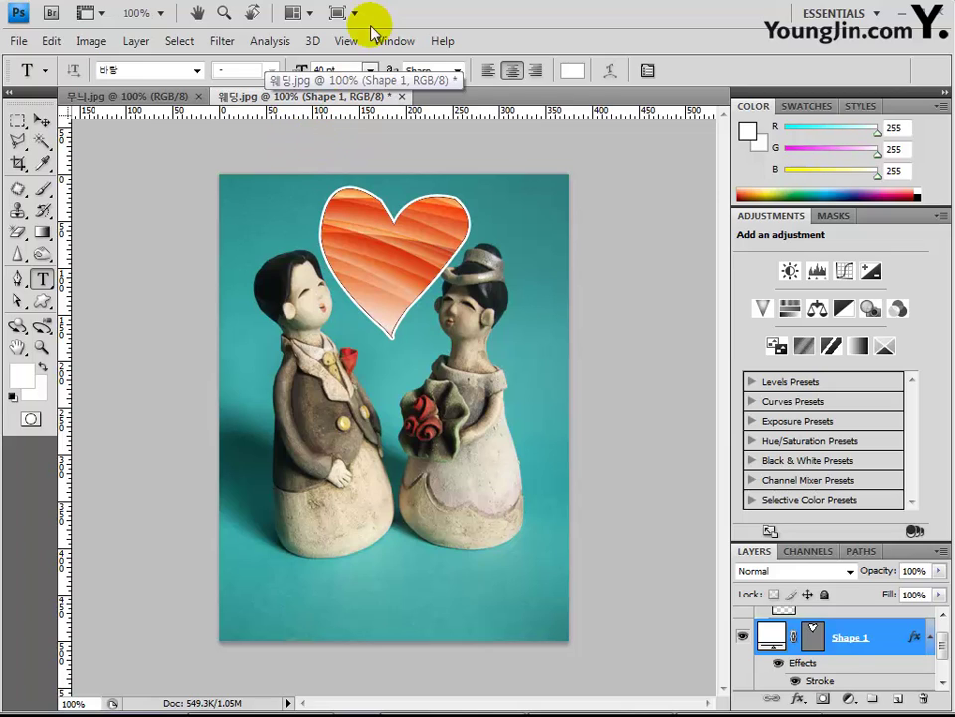
{"action": "double_click", "coordinate": [323, 69]}
{"action": "type", "text": "3"}
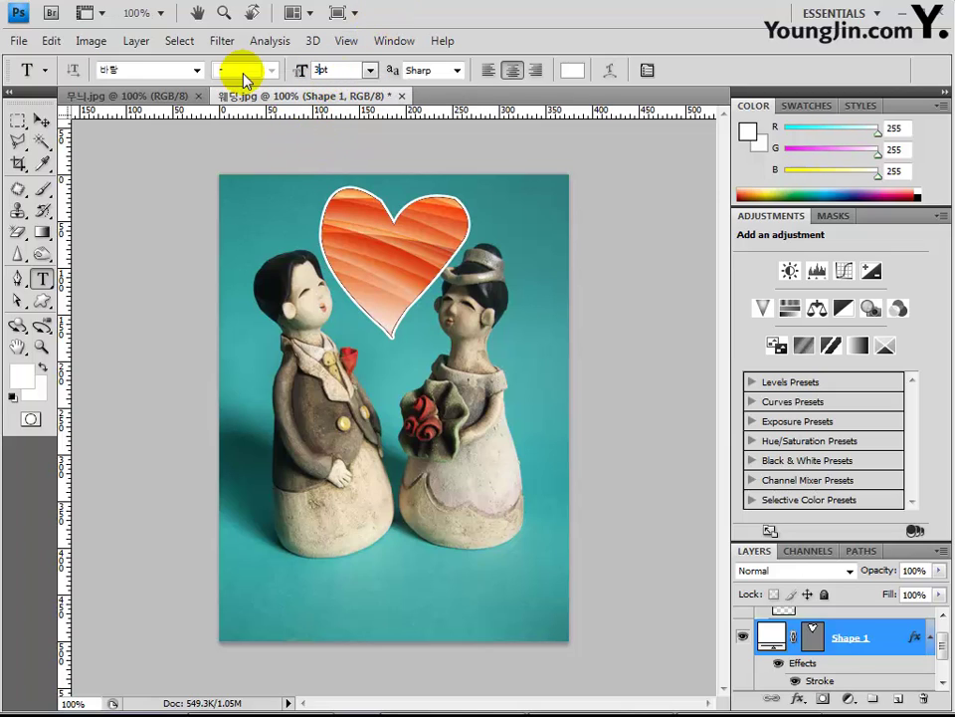
{"action": "type", "text": "6"}
{"action": "key", "text": "Return"}
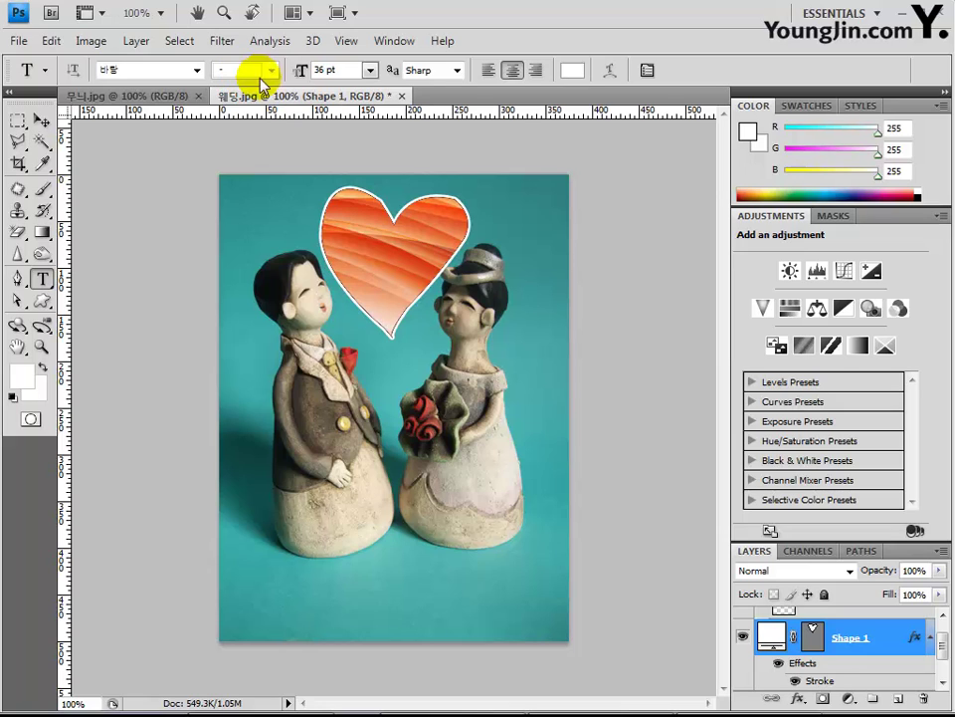
{"action": "left_click", "coordinate": [572, 70]}
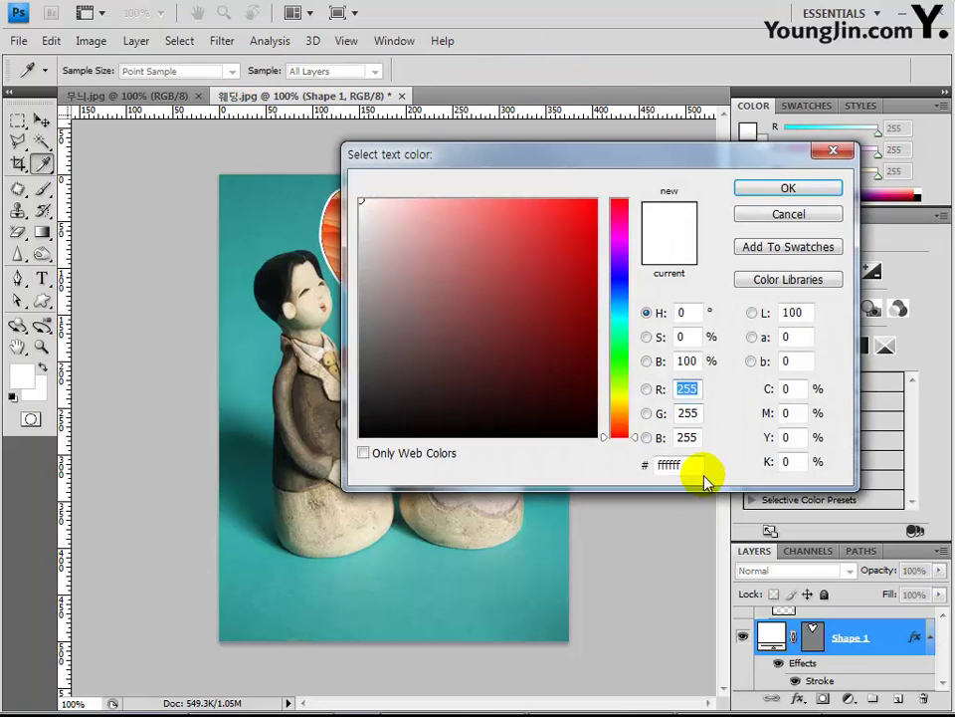
{"action": "left_click", "coordinate": [834, 152]}
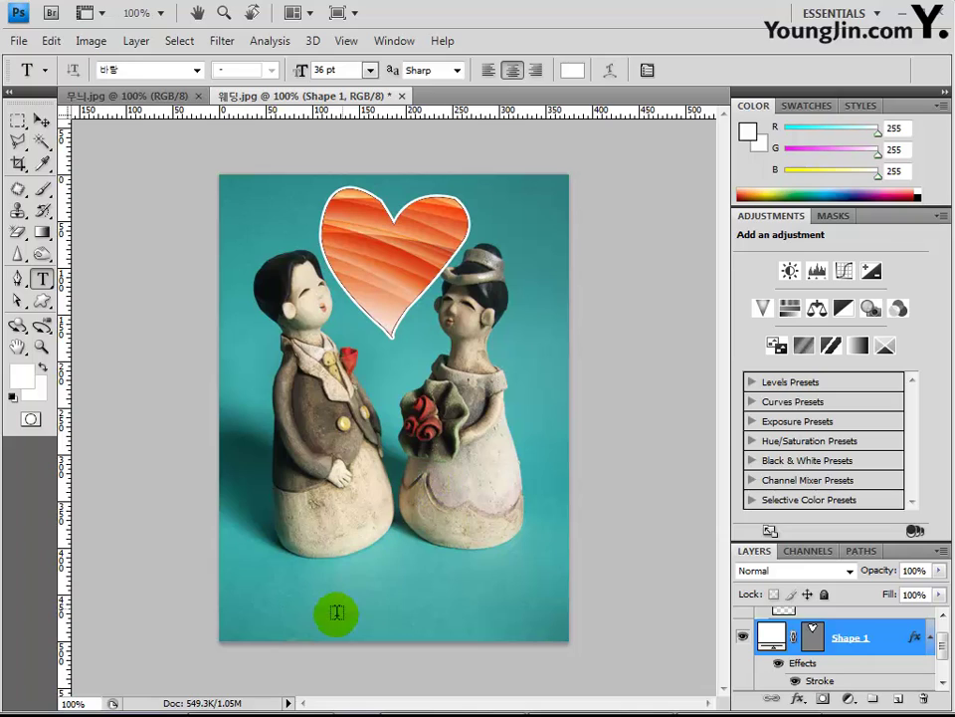
Start a text layer below the dolls and move it above Layer 1, out of the heart's clipping group
{"action": "left_click", "coordinate": [392, 601]}
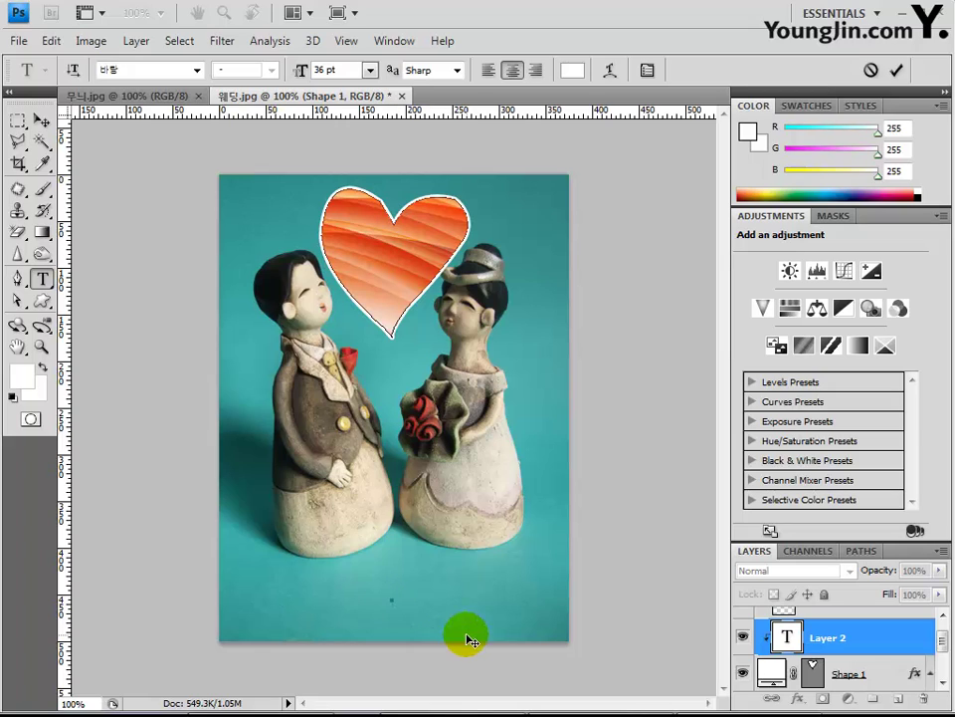
{"action": "left_click", "coordinate": [831, 645]}
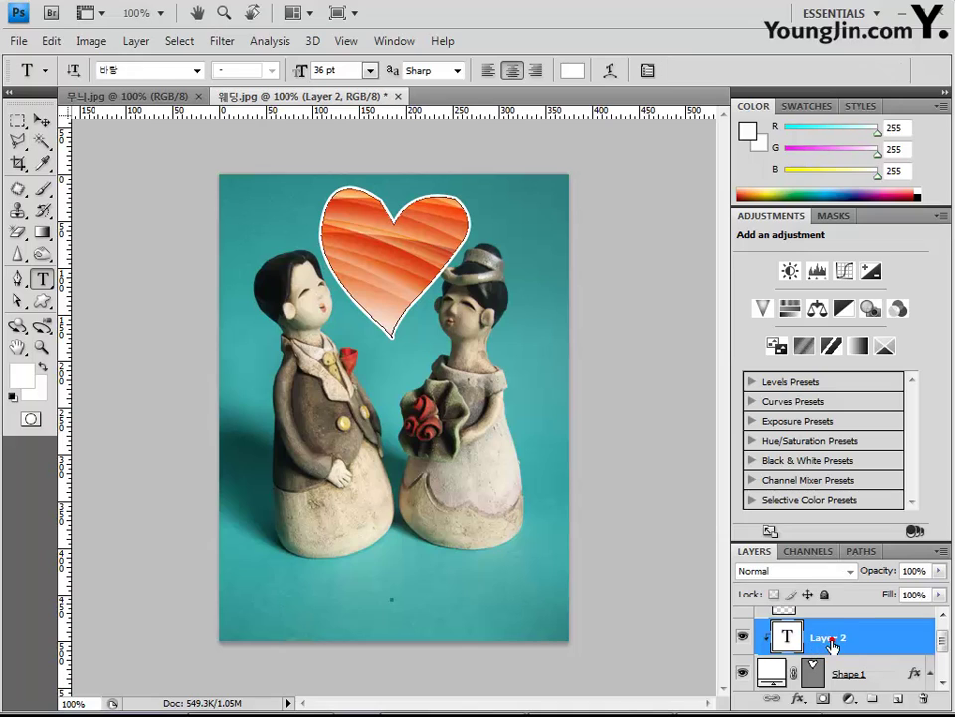
{"action": "scroll", "coordinate": [839, 652], "scroll_direction": "up", "scroll_amount": 1}
{"action": "left_click_drag", "start_coordinate": [839, 652], "coordinate": [807, 625]}
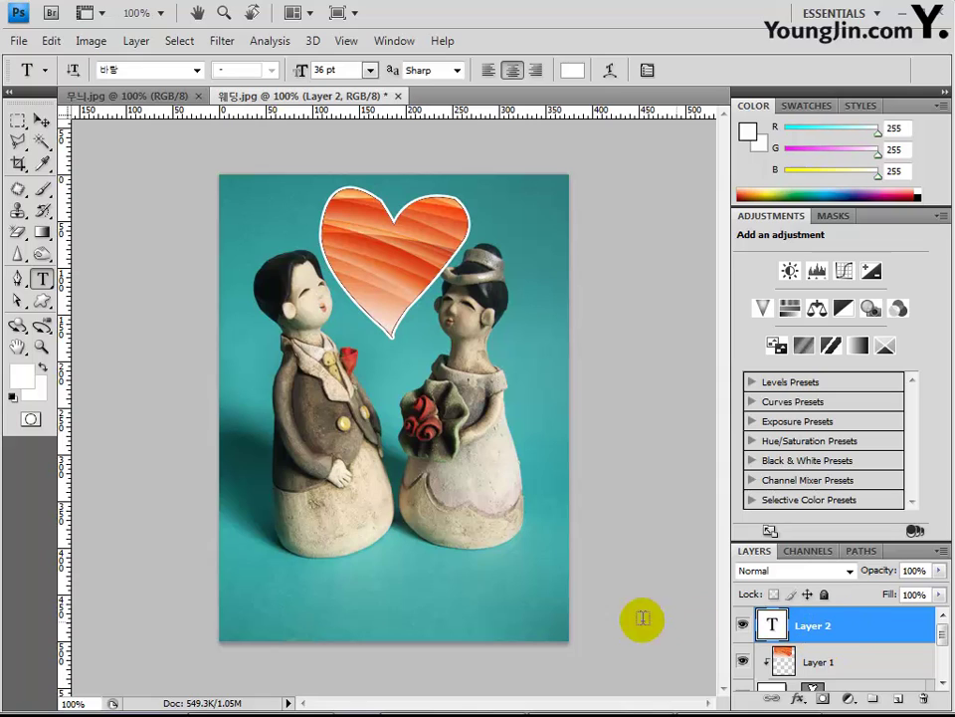
Enter the text 영원한 사랑 centred below the dolls on the top text layer and commit it
{"action": "left_click_drag", "start_coordinate": [386, 601], "coordinate": [420, 615]}
{"action": "type", "text": "영원한사랑"}
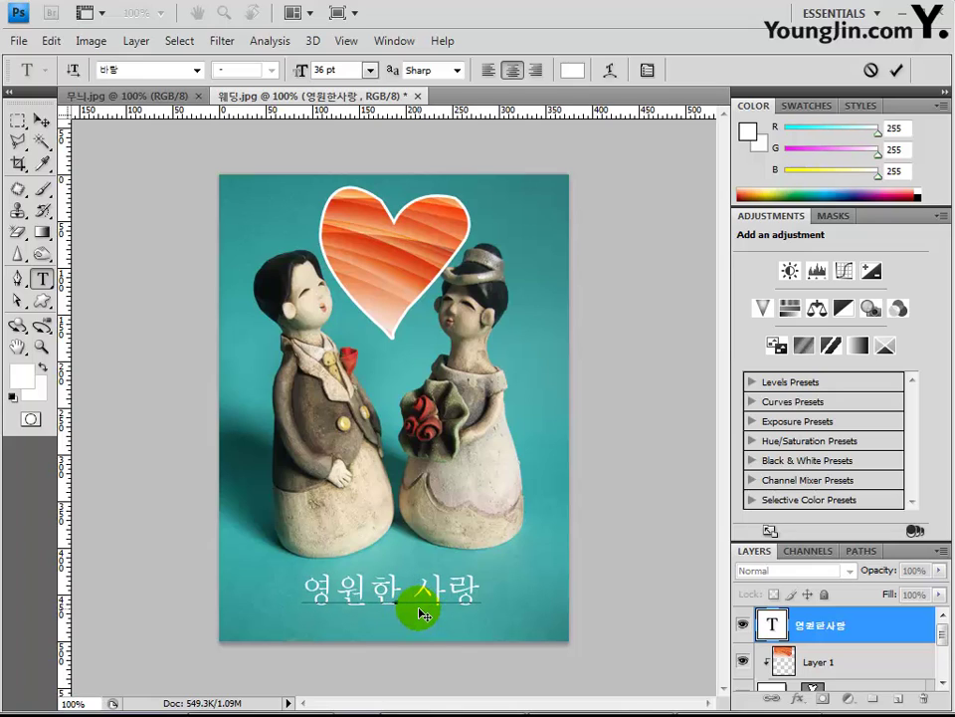
{"action": "left_click", "coordinate": [779, 619]}
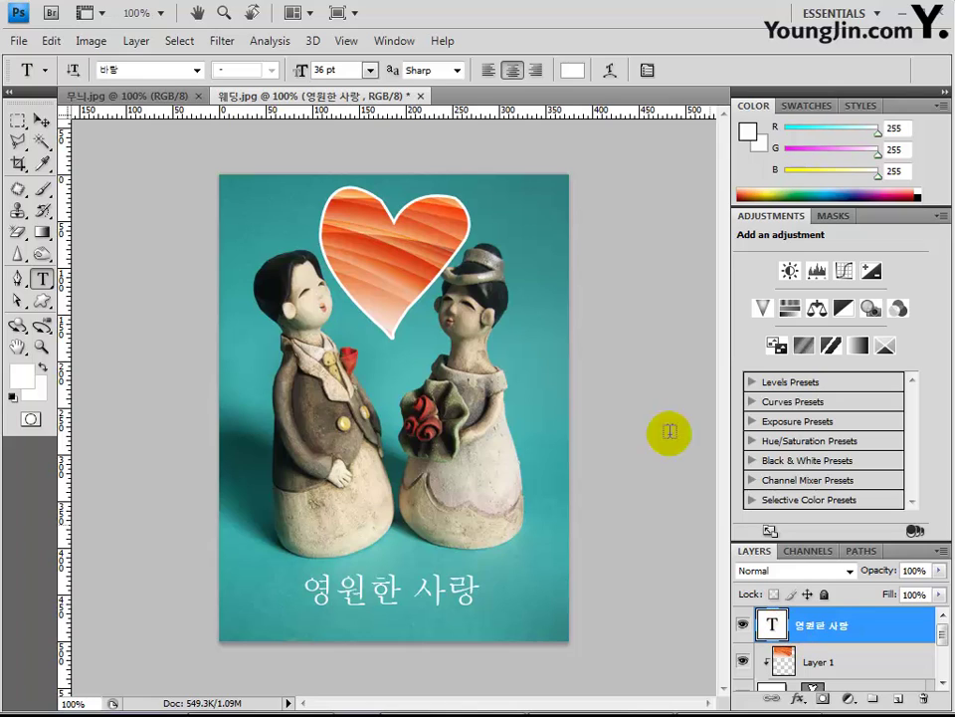
Warp the 영원한 사랑 text with the Shell Lower style at a horizontal bend of +50% and move it slightly up
{"action": "left_click", "coordinate": [609, 71]}
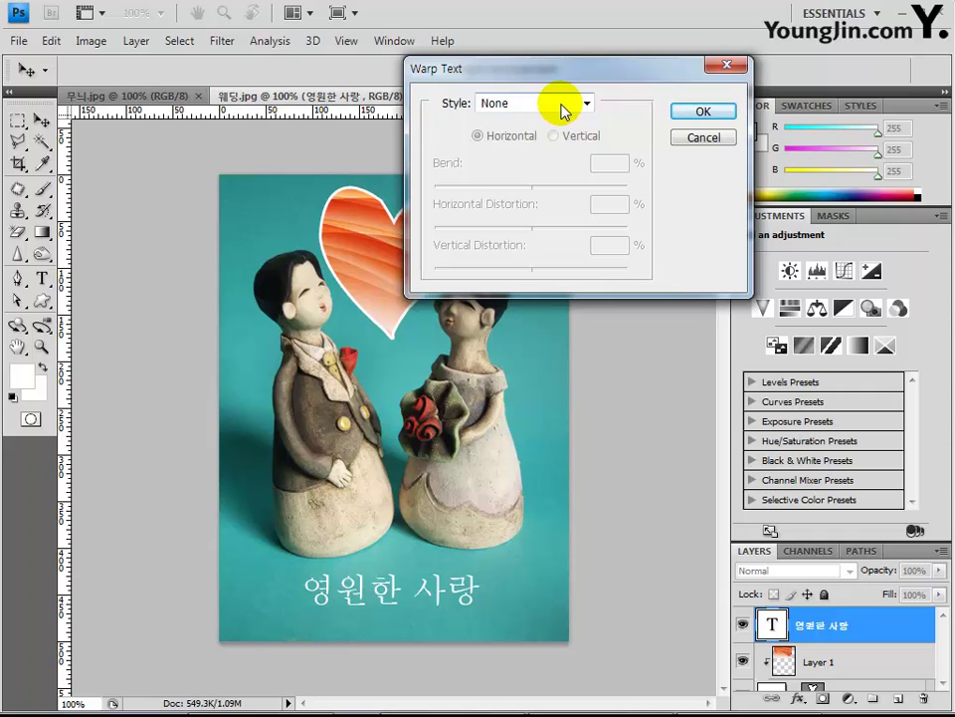
{"action": "left_click", "coordinate": [562, 104]}
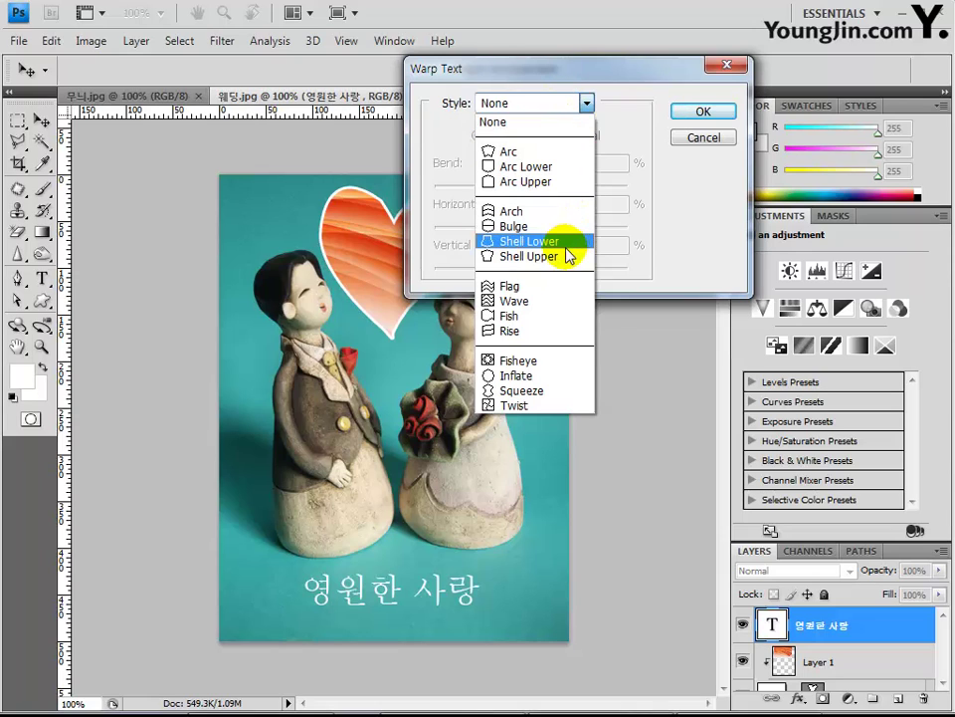
{"action": "left_click", "coordinate": [552, 242]}
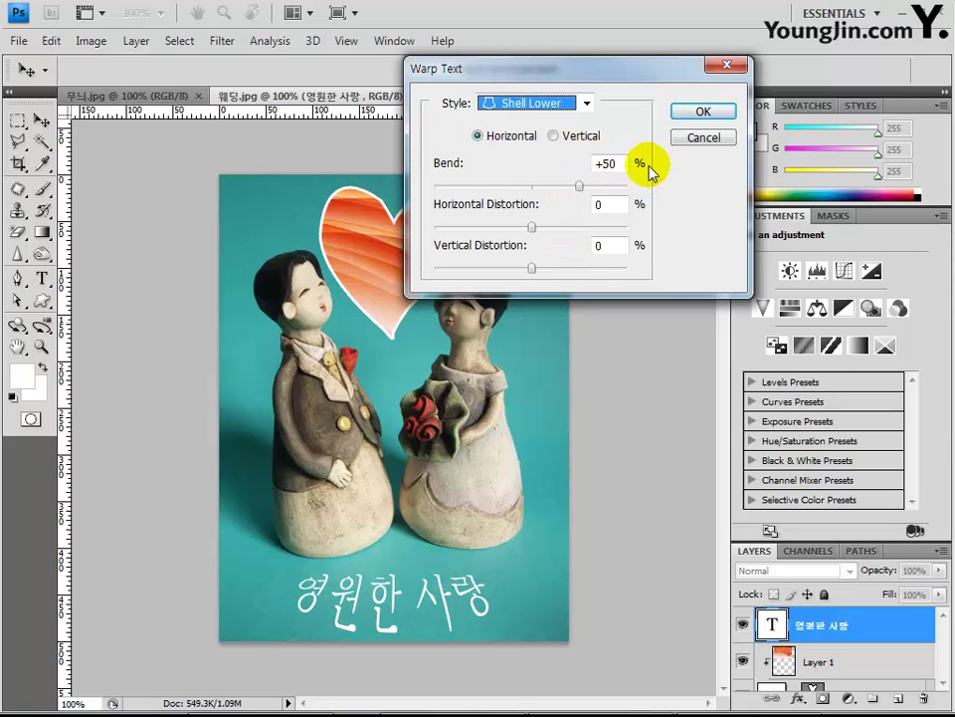
{"action": "left_click", "coordinate": [709, 113]}
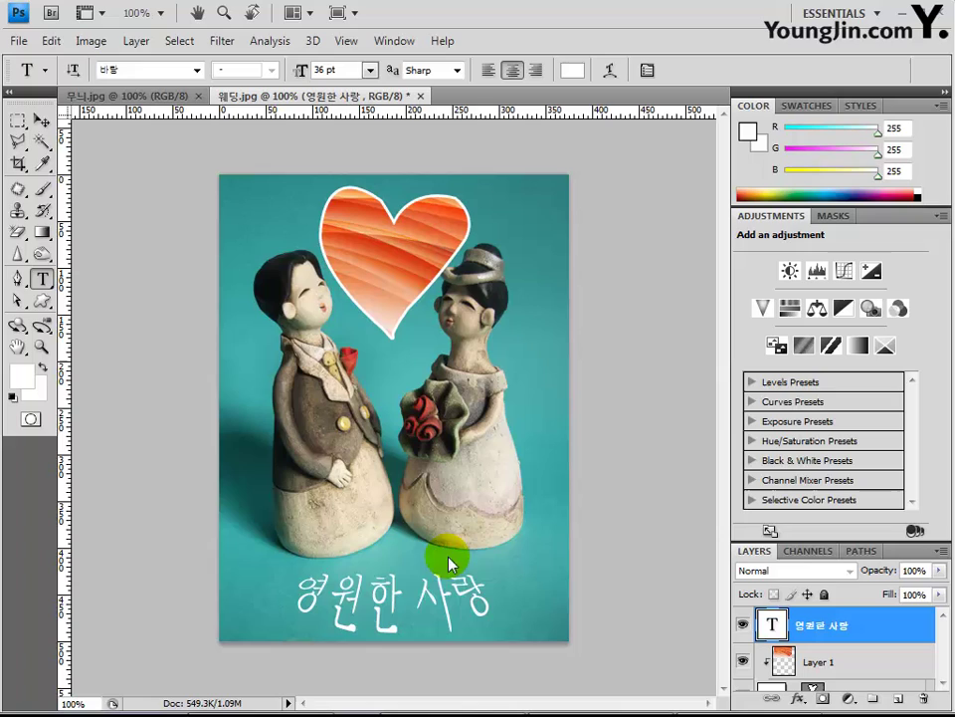
{"action": "left_click", "coordinate": [42, 121]}
{"action": "left_click_drag", "start_coordinate": [434, 617], "coordinate": [435, 605]}
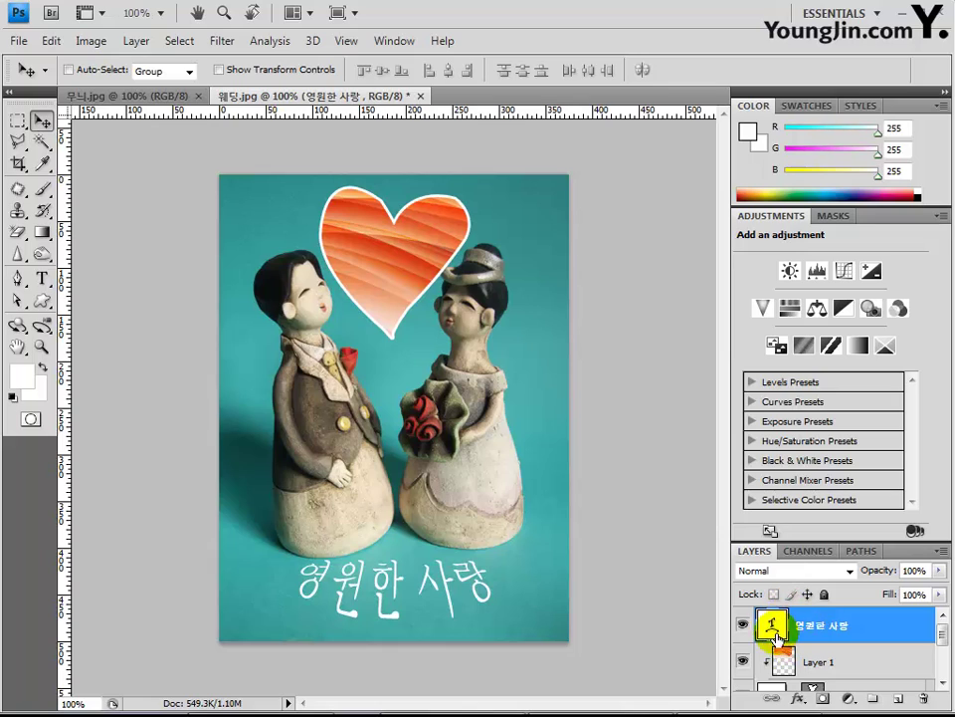
Give the 영원한 사랑 text layer a 3 px outside Stroke layer style with the Gradient fill type
{"action": "left_click", "coordinate": [801, 700]}
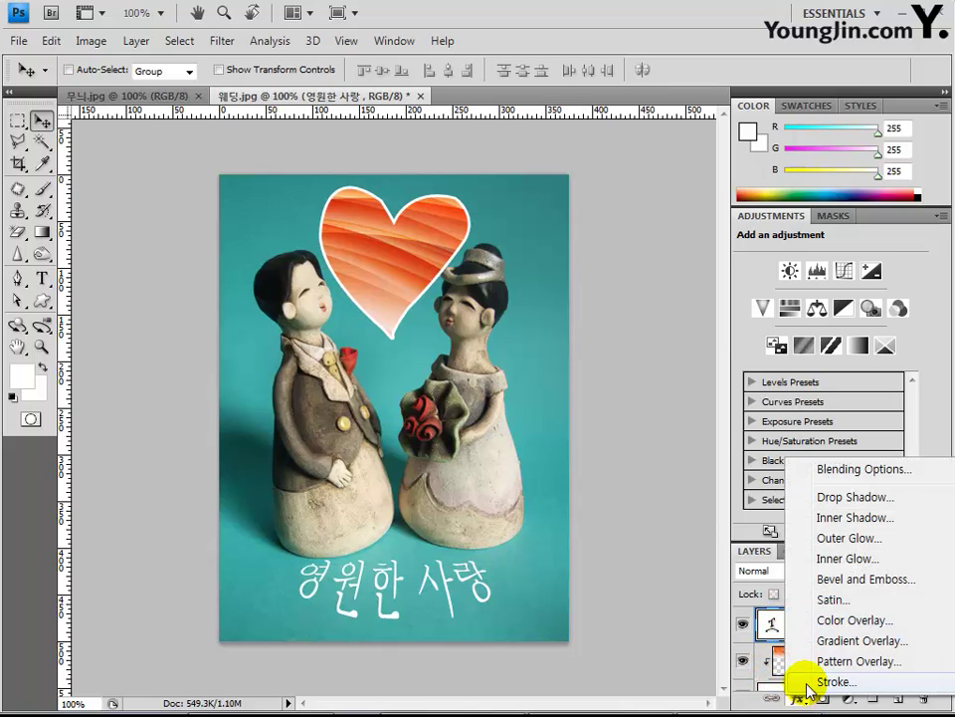
{"action": "left_click", "coordinate": [809, 685]}
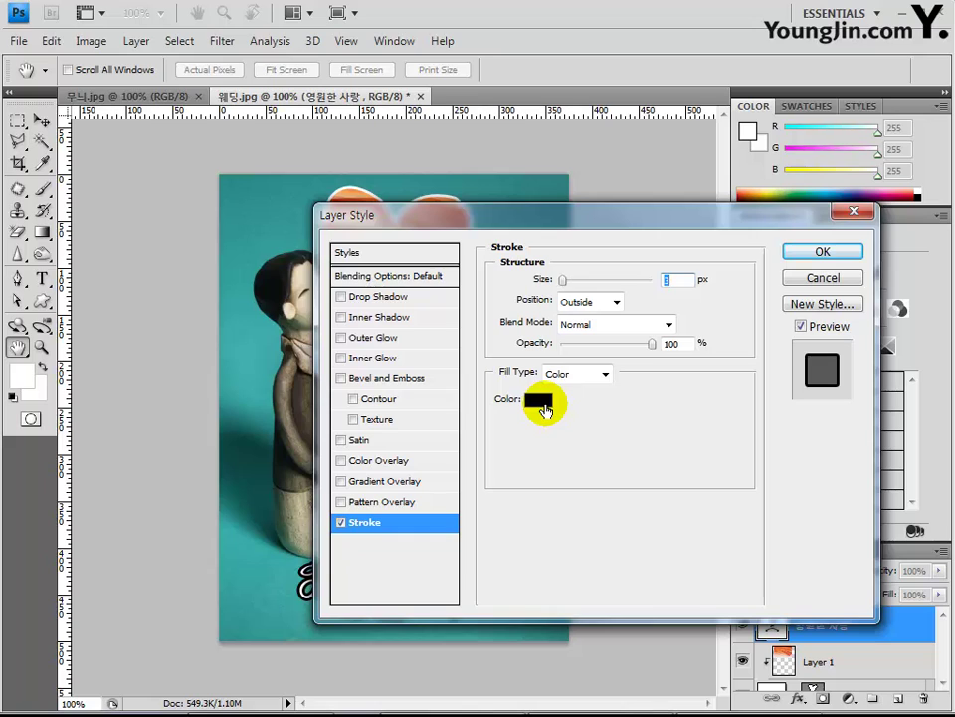
{"action": "left_click", "coordinate": [600, 374]}
{"action": "left_click", "coordinate": [577, 416]}
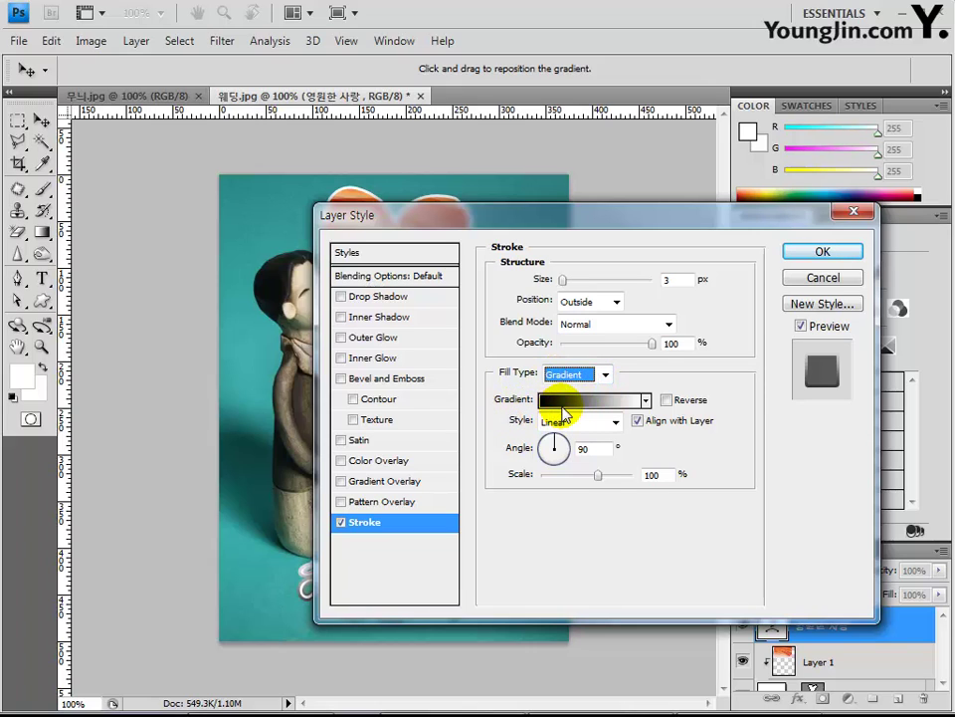
Set the start colour stop of the stroke's gradient to #e97844
{"action": "left_click", "coordinate": [562, 402]}
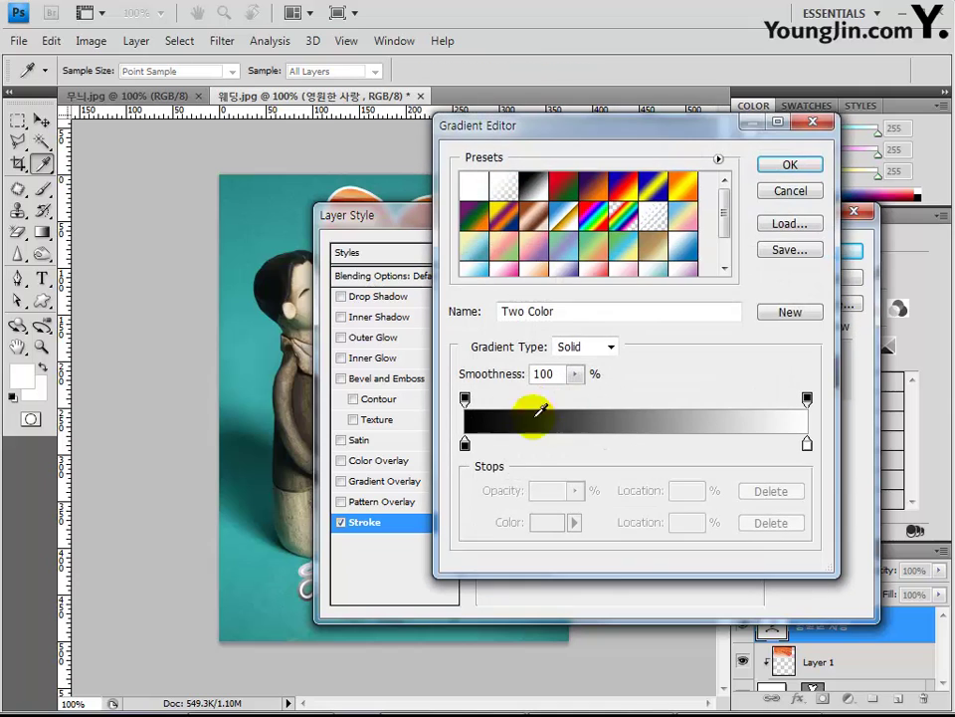
{"action": "double_click", "coordinate": [464, 446]}
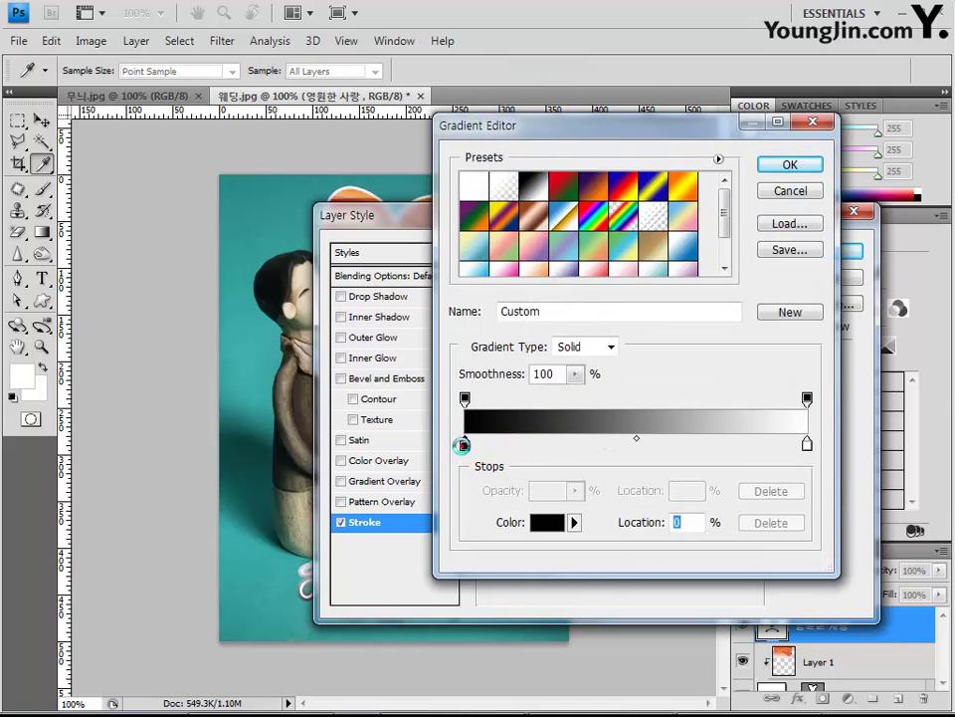
{"action": "left_click", "coordinate": [702, 465]}
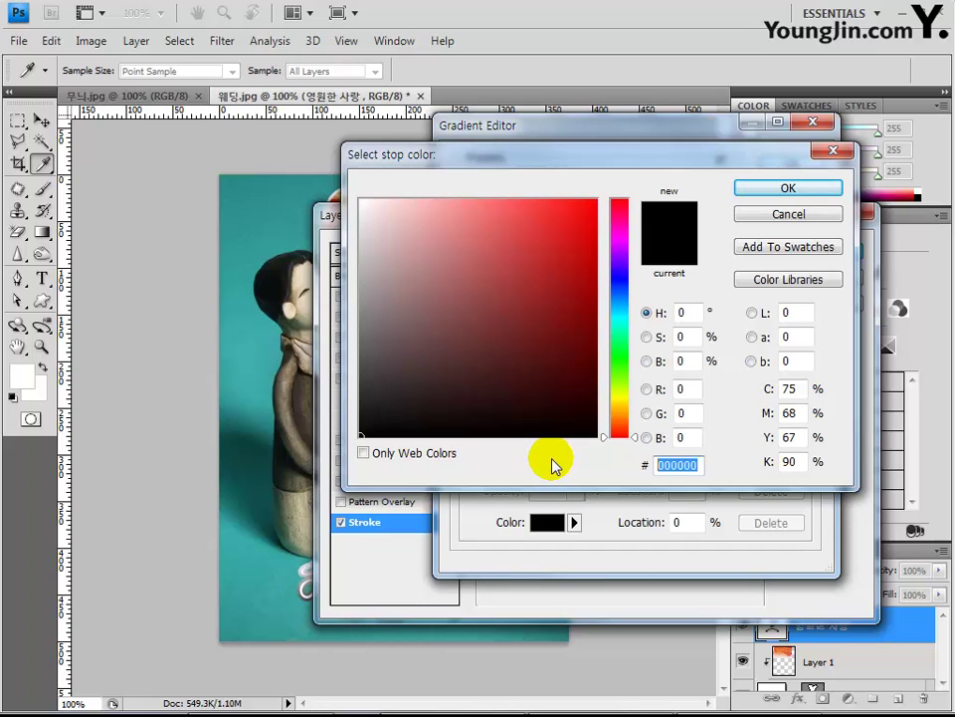
{"action": "type", "text": "c"}
{"action": "key", "text": "BackSpace"}
{"action": "type", "text": "e"}
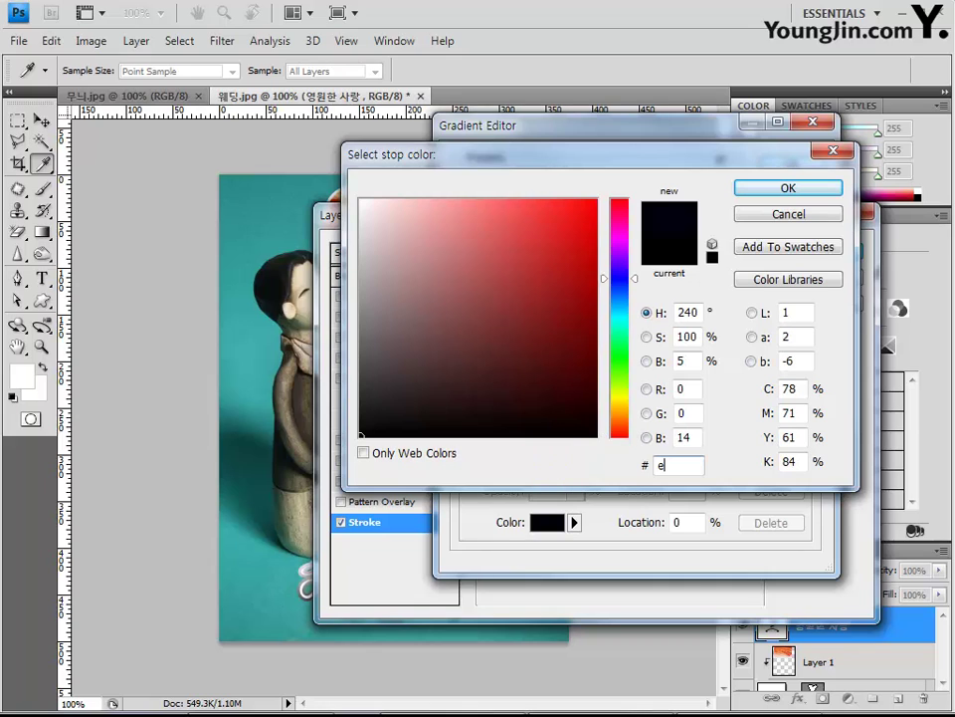
{"action": "type", "text": "9"}
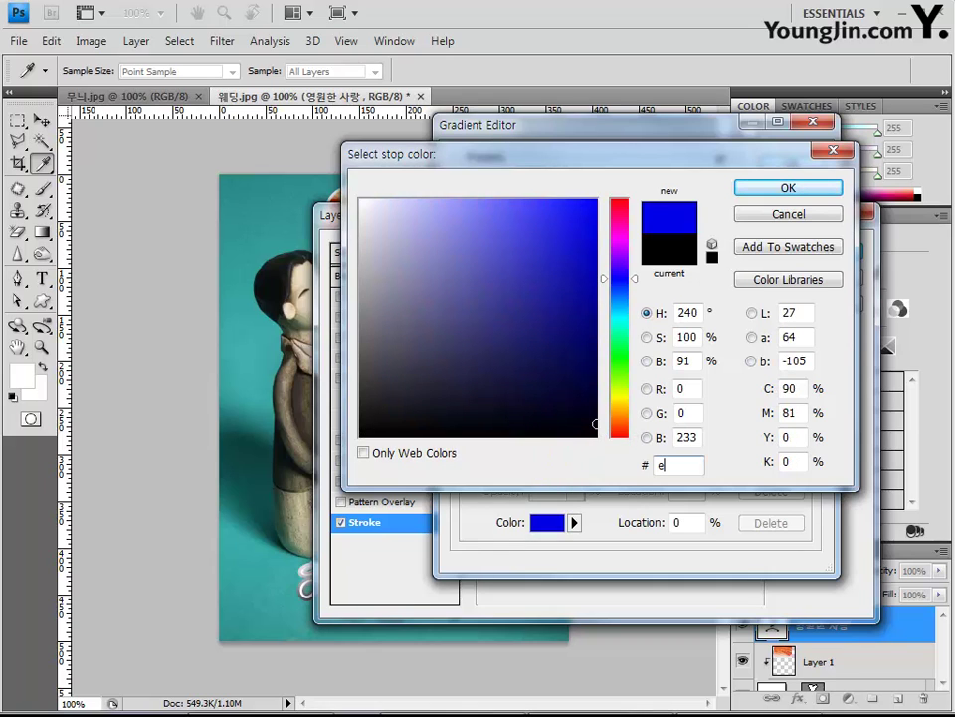
{"action": "type", "text": "7844"}
{"action": "key", "text": "Return"}
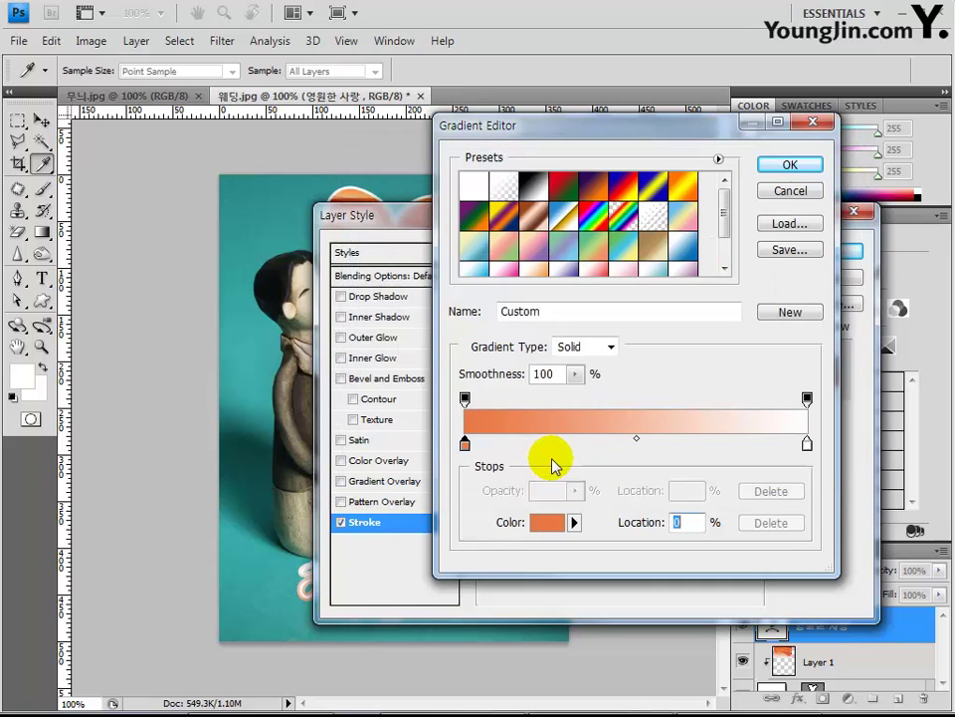
Set the end colour stop of the stroke's gradient to #ffd7d7 and apply the layer style to the text
{"action": "double_click", "coordinate": [807, 444]}
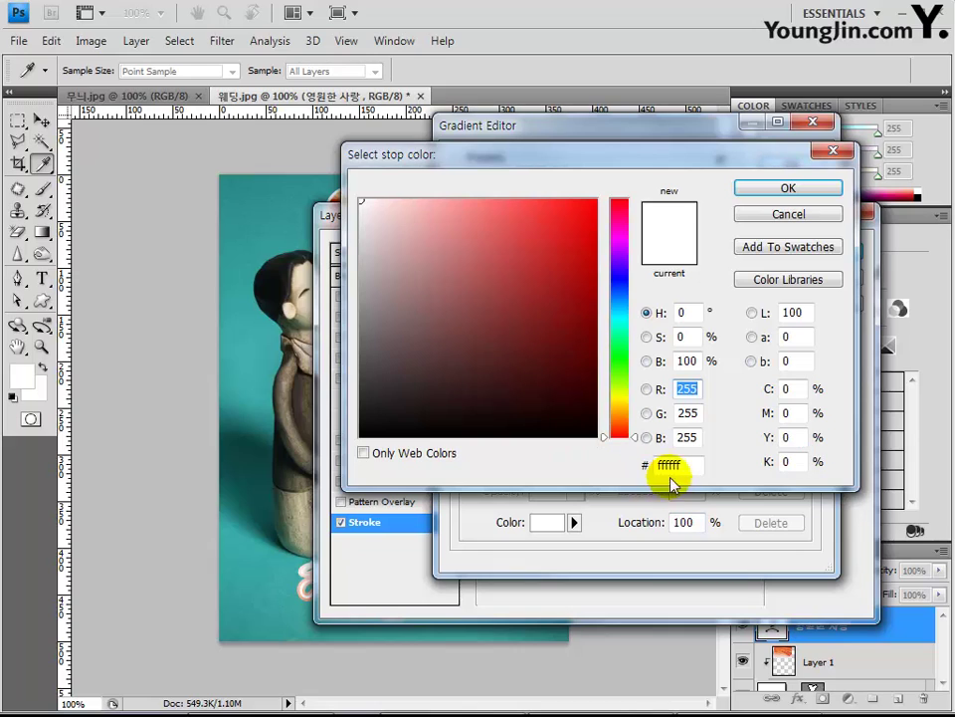
{"action": "left_click", "coordinate": [669, 465]}
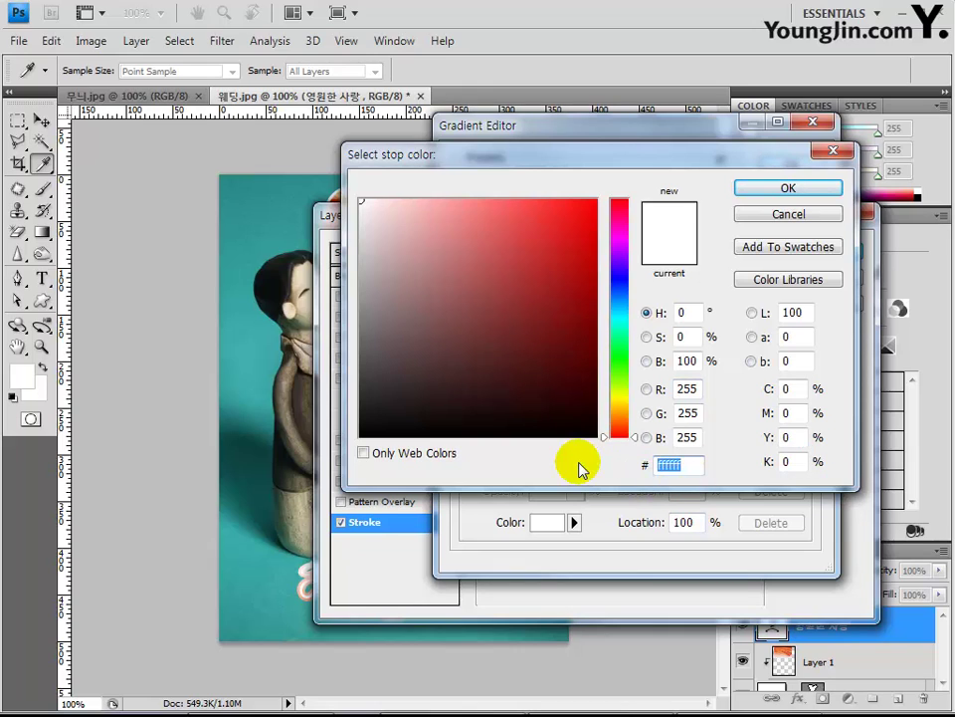
{"action": "type", "text": "ff"}
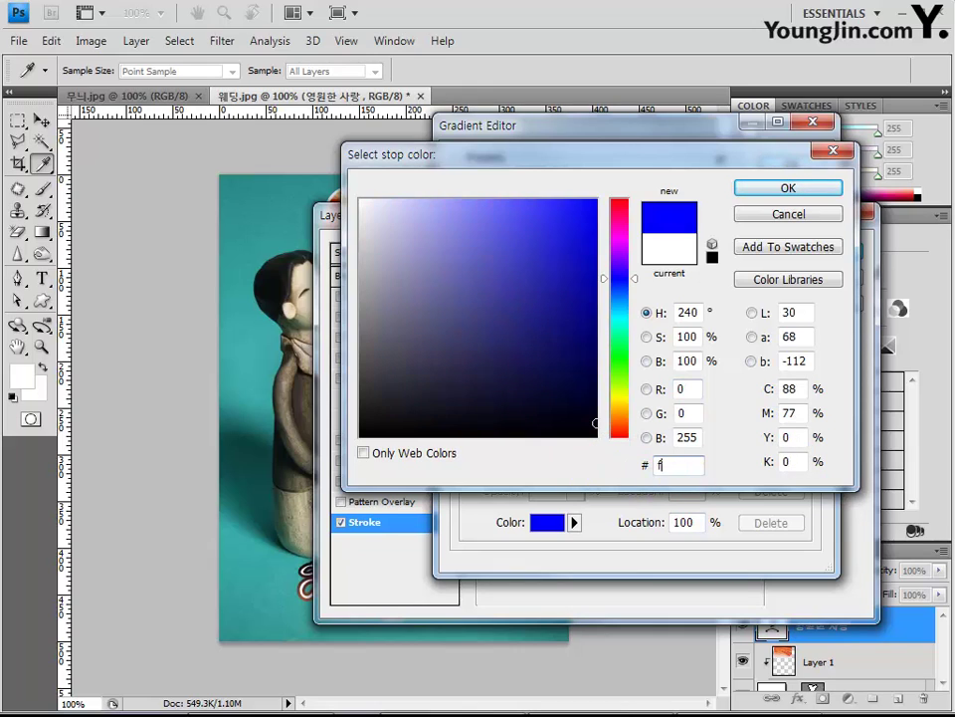
{"action": "type", "text": "d"}
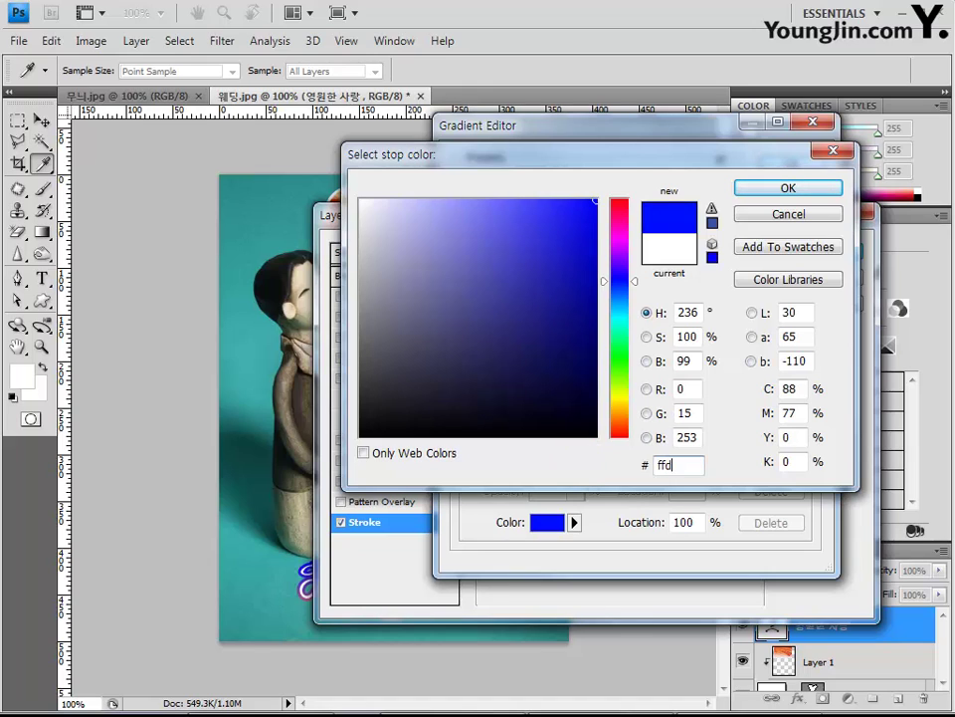
{"action": "type", "text": "7d7"}
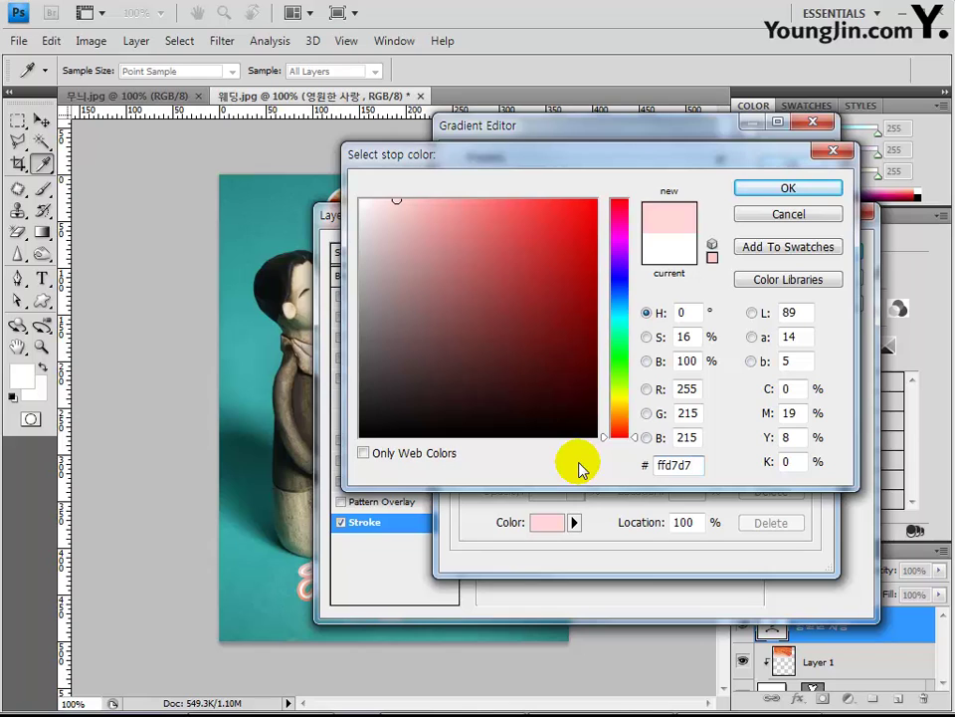
{"action": "key", "text": "Return"}
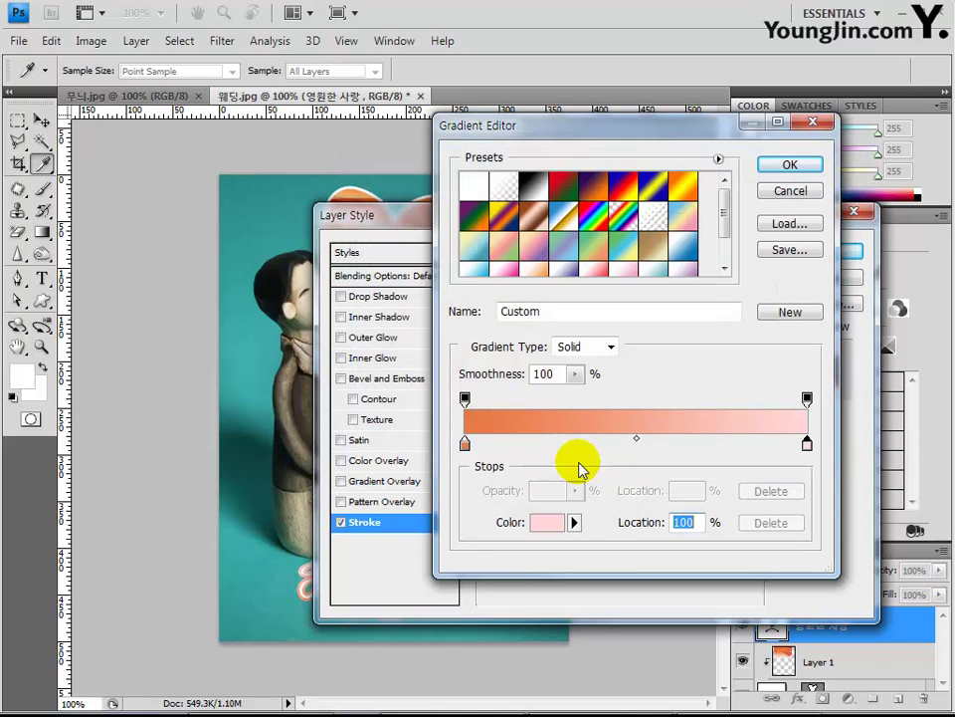
{"action": "key", "text": "Return"}
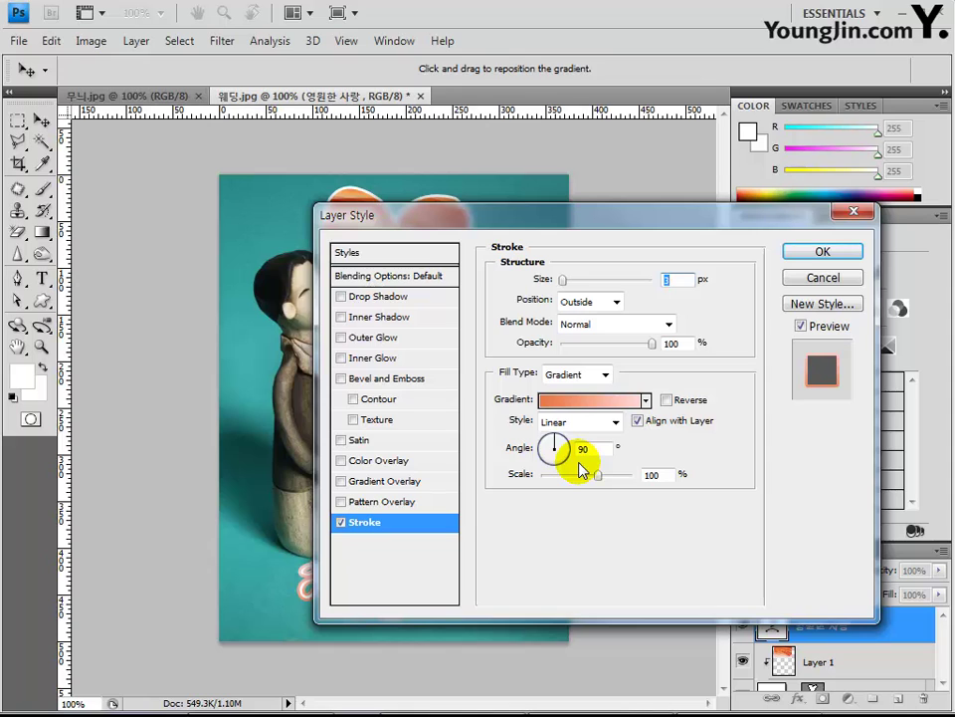
{"action": "key", "text": "Return"}
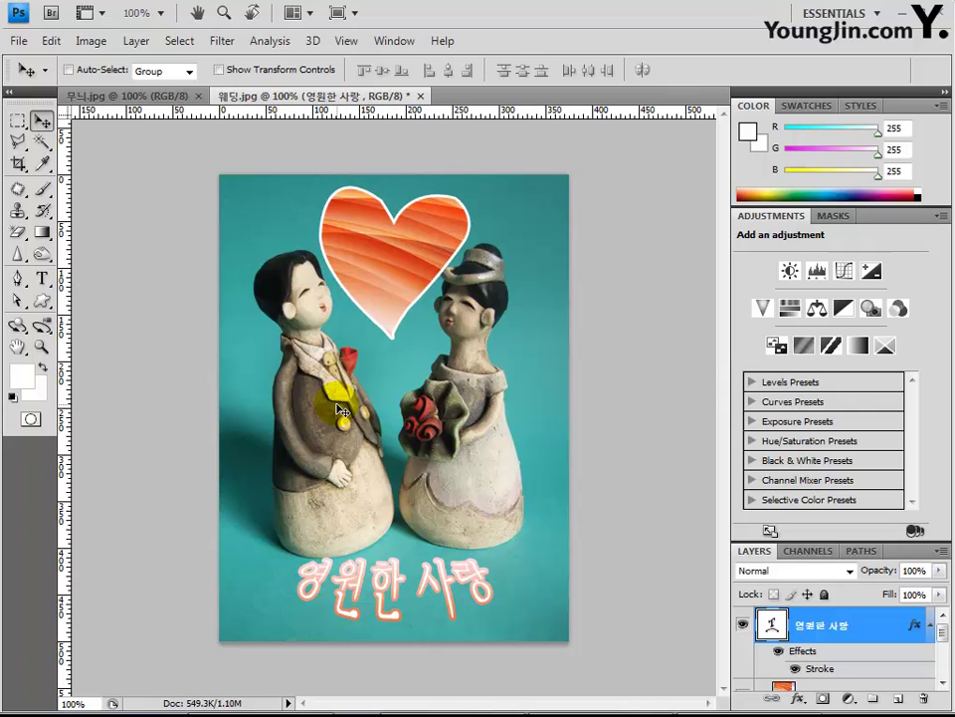
Close all open documents and open 바다.jpg from the Chapter01 folder
{"action": "key", "text": "ctrl+alt+w"}
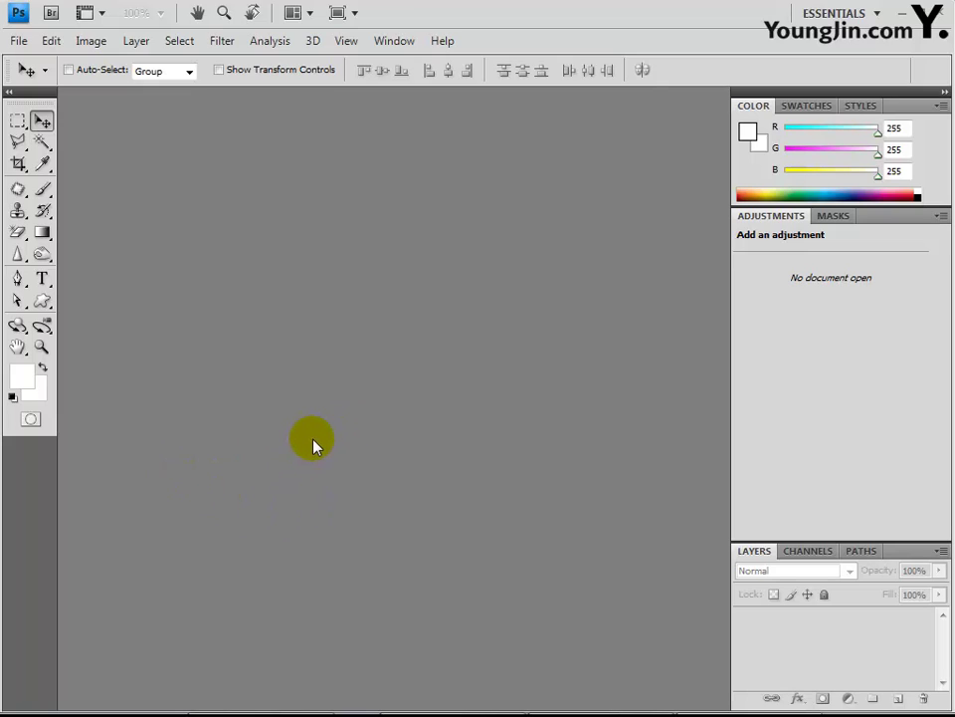
{"action": "double_click", "coordinate": [314, 438]}
{"action": "left_click", "coordinate": [716, 313]}
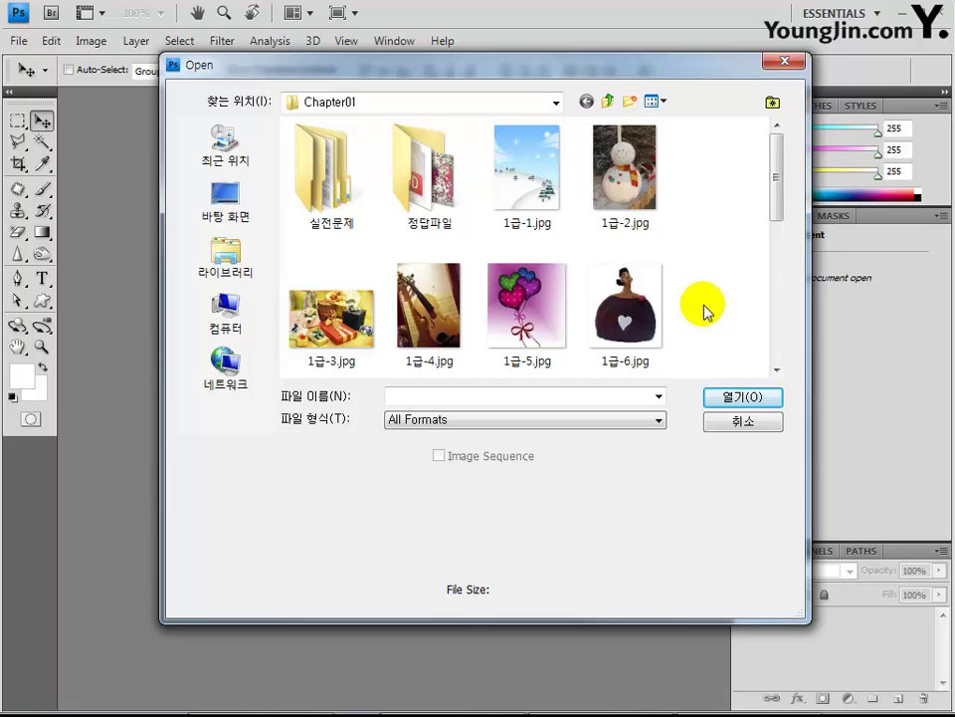
{"action": "scroll", "coordinate": [707, 312], "scroll_direction": "down", "scroll_amount": 3}
{"action": "left_click", "coordinate": [438, 317]}
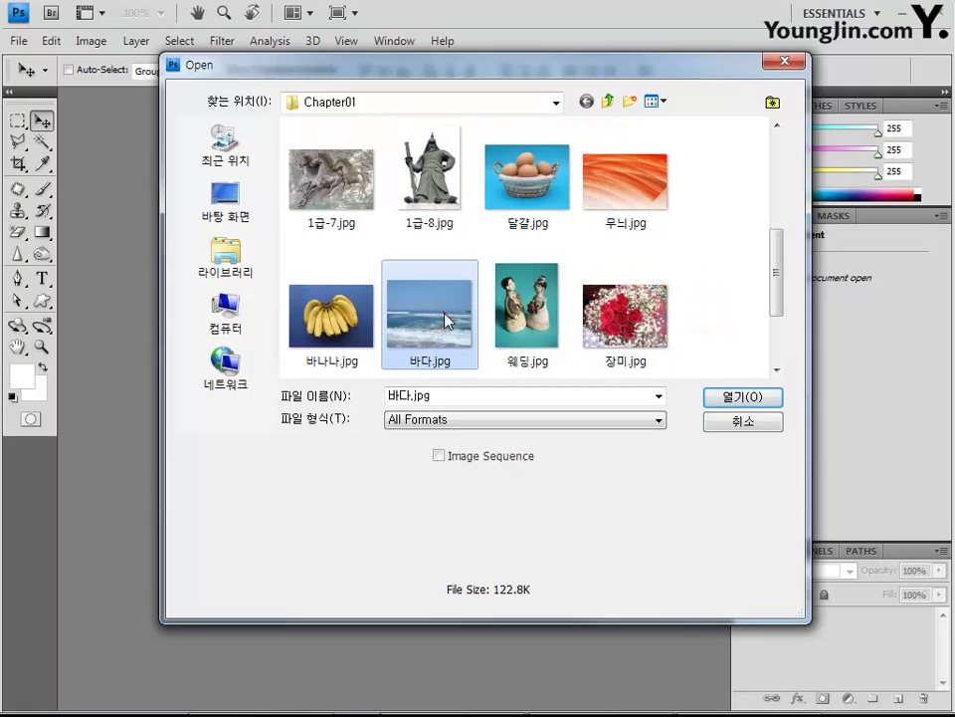
{"action": "left_click", "coordinate": [733, 397]}
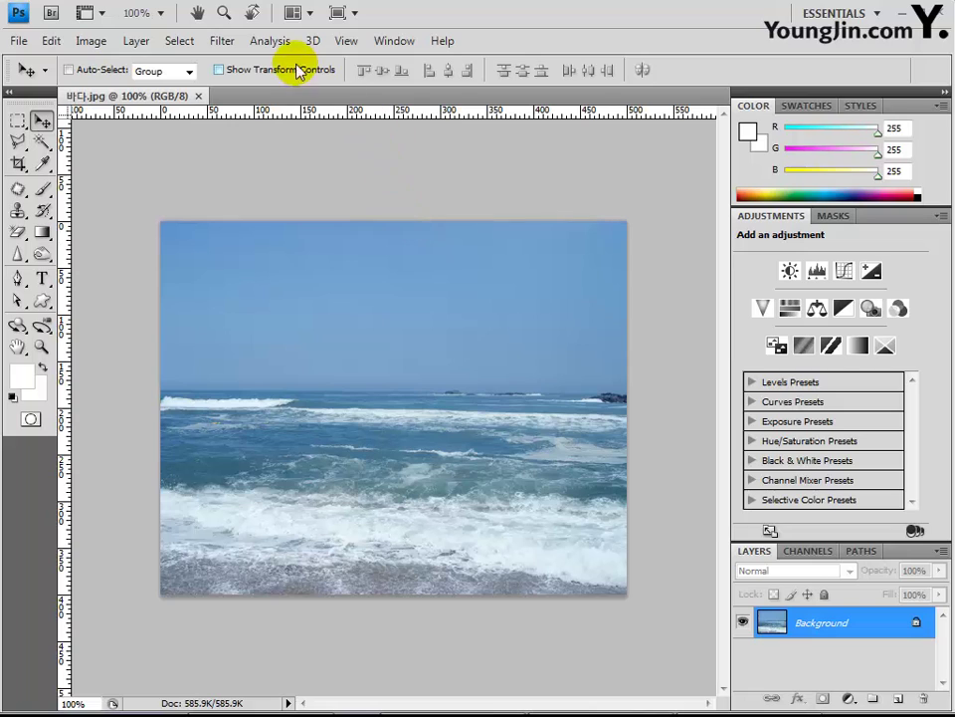
Apply a Lens Flare centred in the right part of the sky at 150% brightness with the 50-300mm Zoom lens type
{"action": "left_click", "coordinate": [218, 49]}
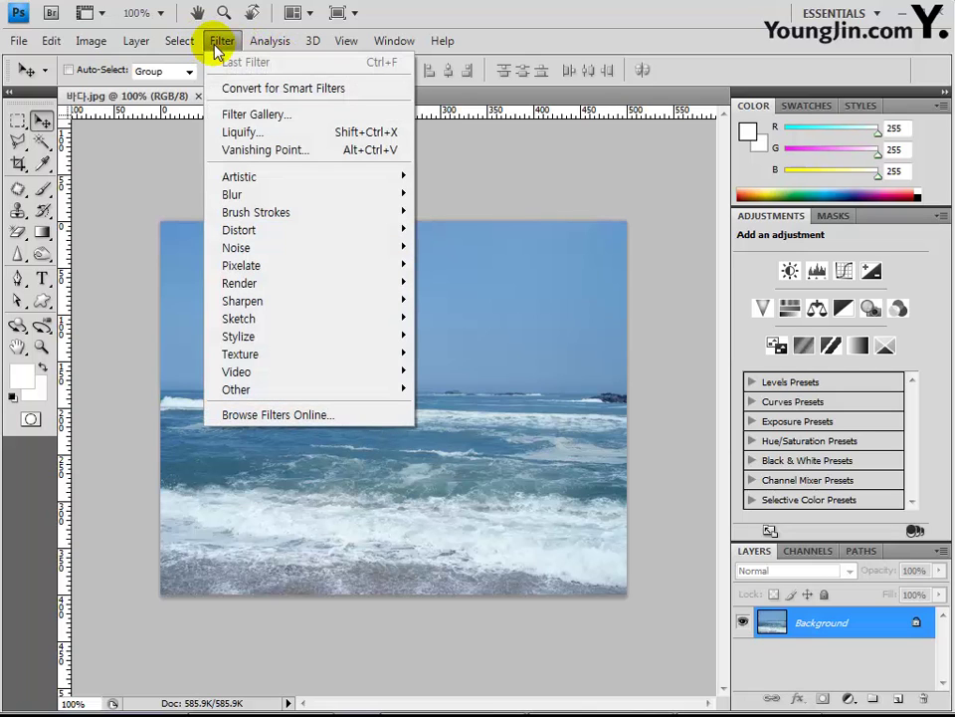
{"action": "left_click", "coordinate": [261, 284]}
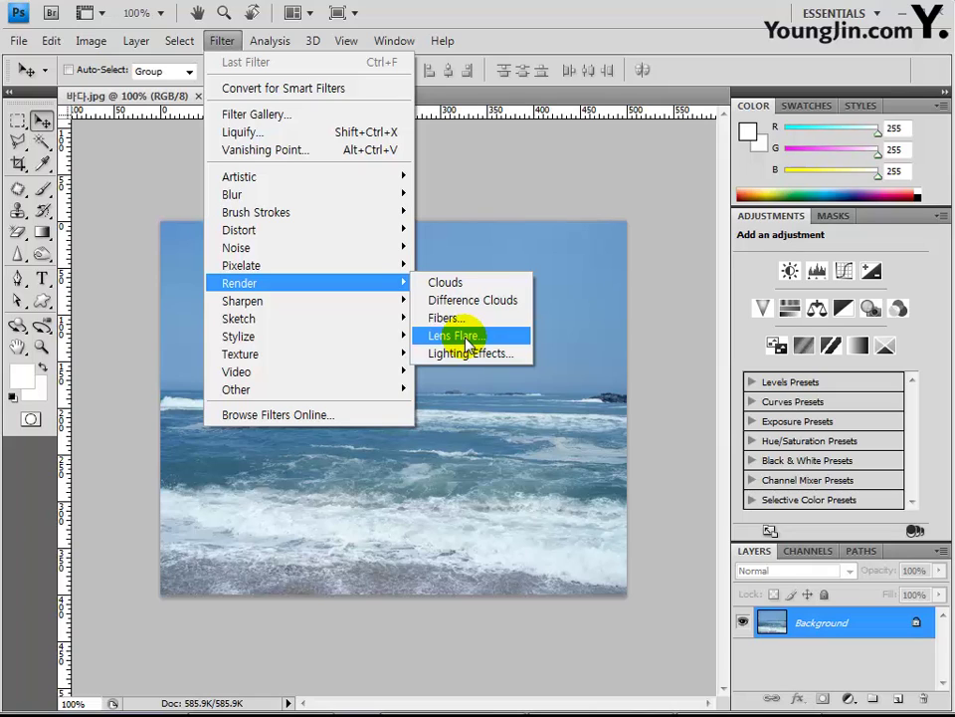
{"action": "left_click", "coordinate": [464, 338]}
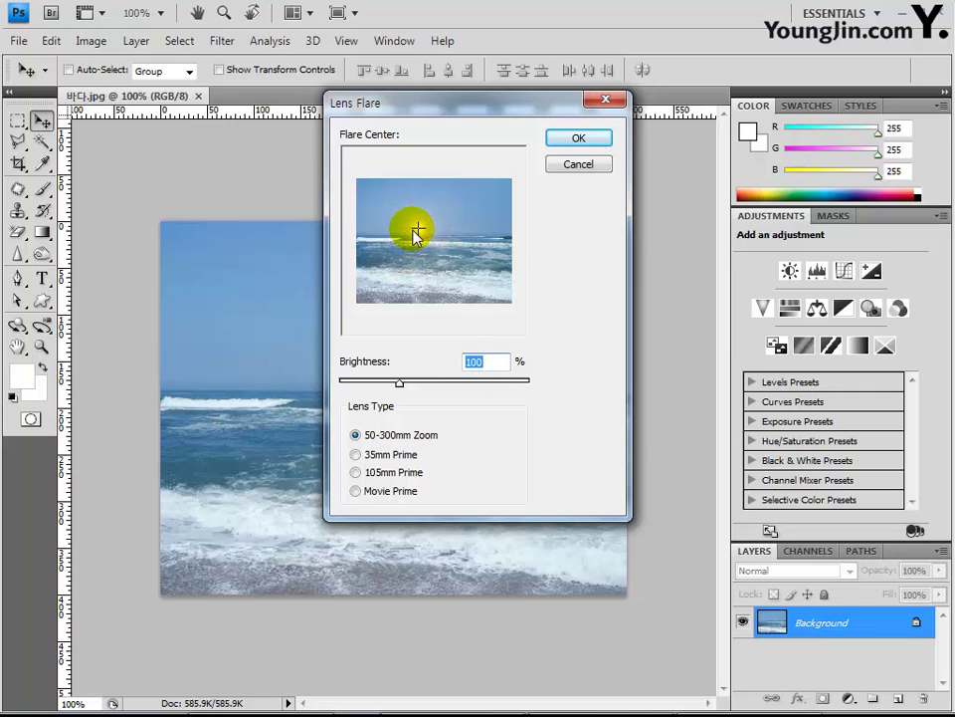
{"action": "left_click_drag", "start_coordinate": [414, 230], "coordinate": [466, 215]}
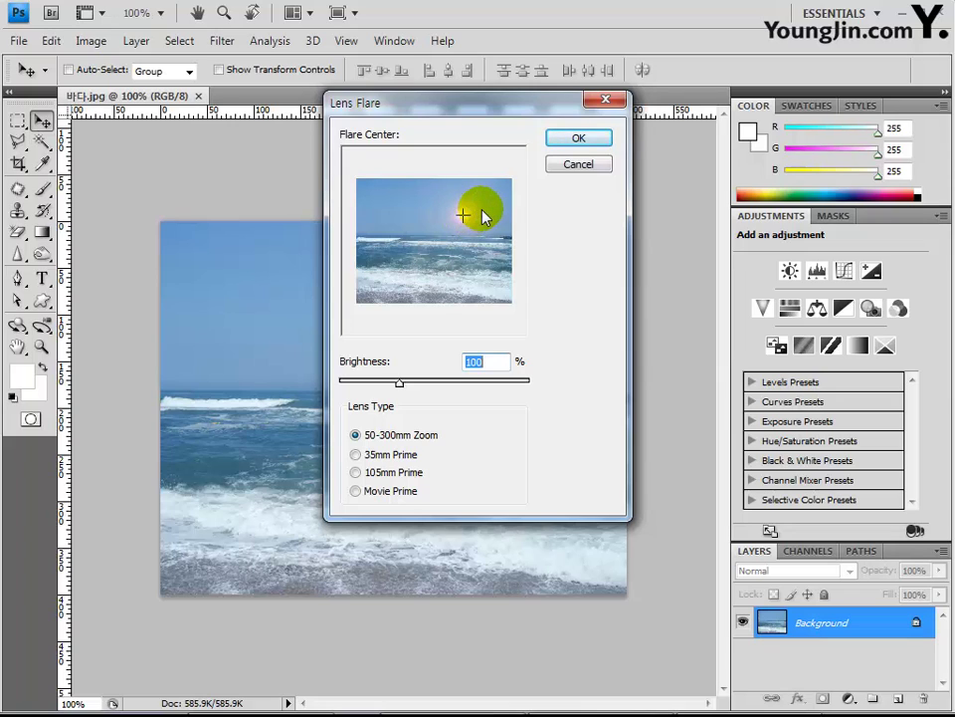
{"action": "mouse_move", "coordinate": [482, 211]}
{"action": "left_mouse_down"}
{"action": "mouse_move", "coordinate": [481, 197]}
{"action": "mouse_move", "coordinate": [482, 215]}
{"action": "left_mouse_up"}
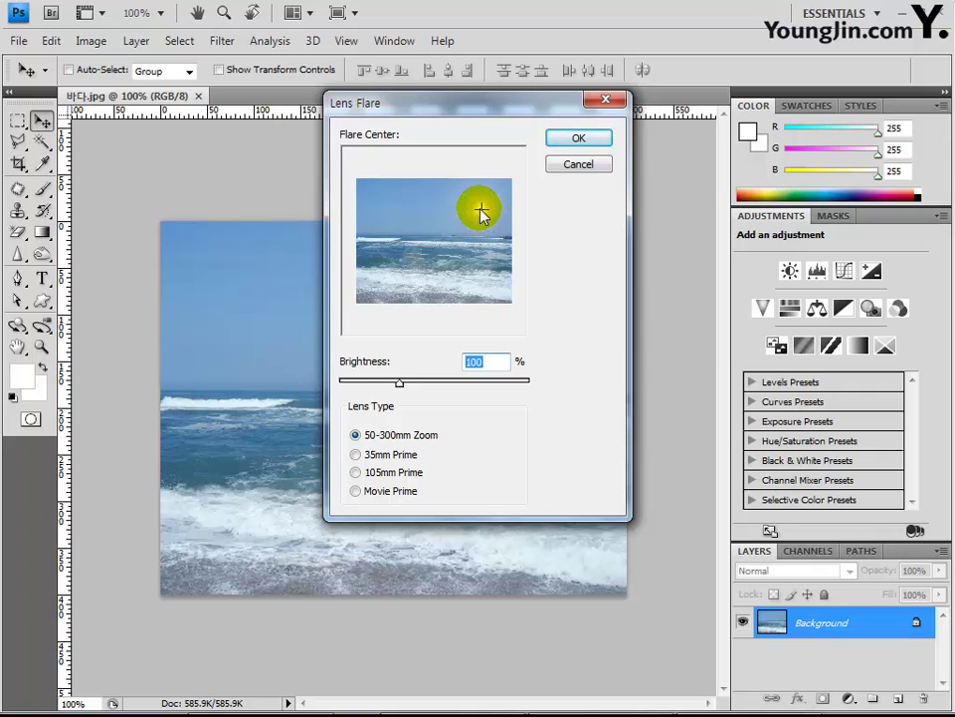
{"action": "mouse_move", "coordinate": [480, 207]}
{"action": "left_mouse_down"}
{"action": "mouse_move", "coordinate": [471, 196]}
{"action": "mouse_move", "coordinate": [483, 212]}
{"action": "left_mouse_up"}
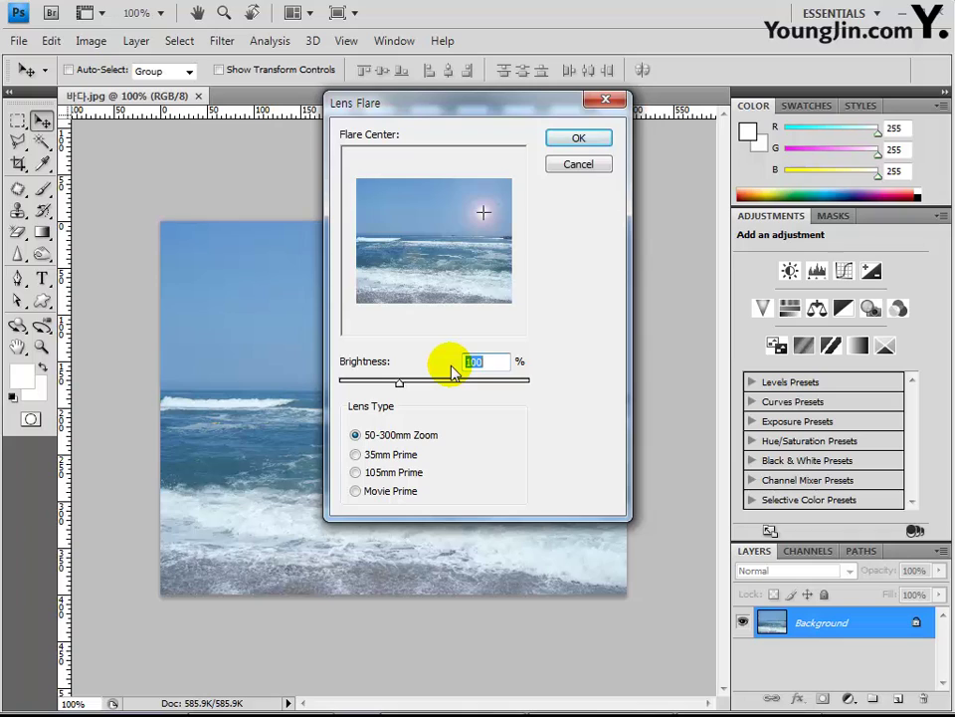
{"action": "left_click", "coordinate": [476, 362]}
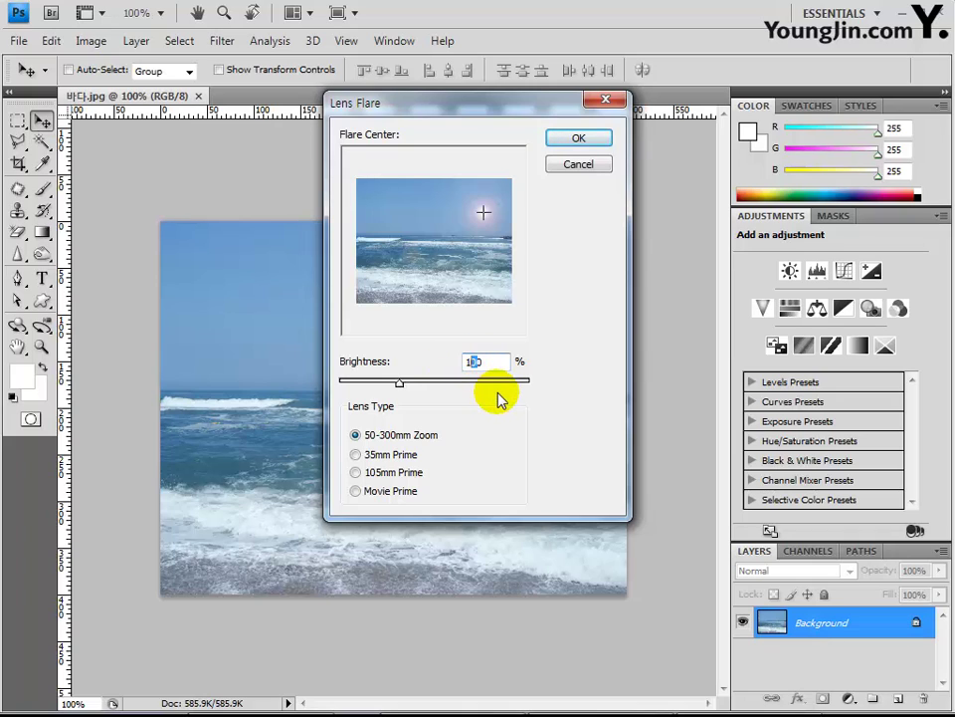
{"action": "type", "text": "5"}
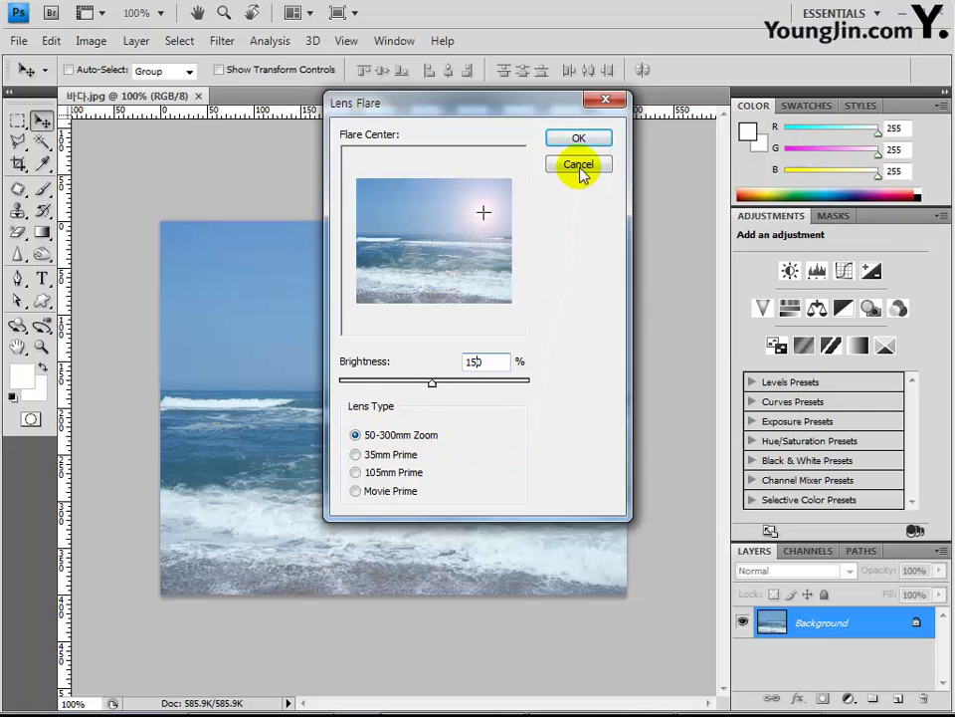
{"action": "left_click", "coordinate": [588, 136]}
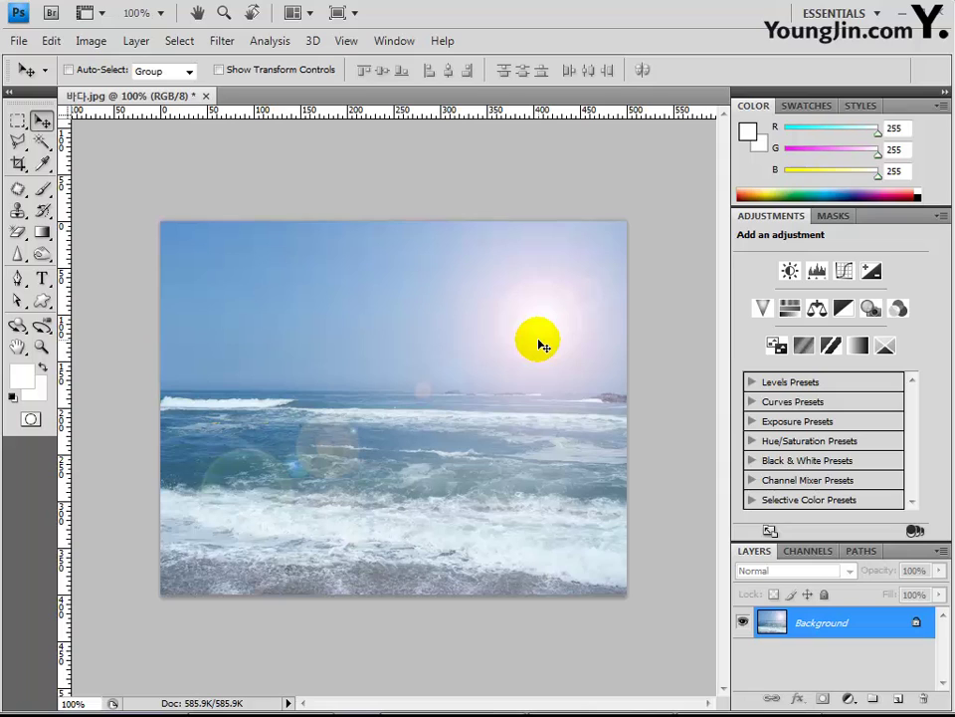
Draw a #0060a4 circle shape about 150 px across with the Ellipse tool, centred on the photo's left edge in its lower half
{"action": "left_click", "coordinate": [42, 303]}
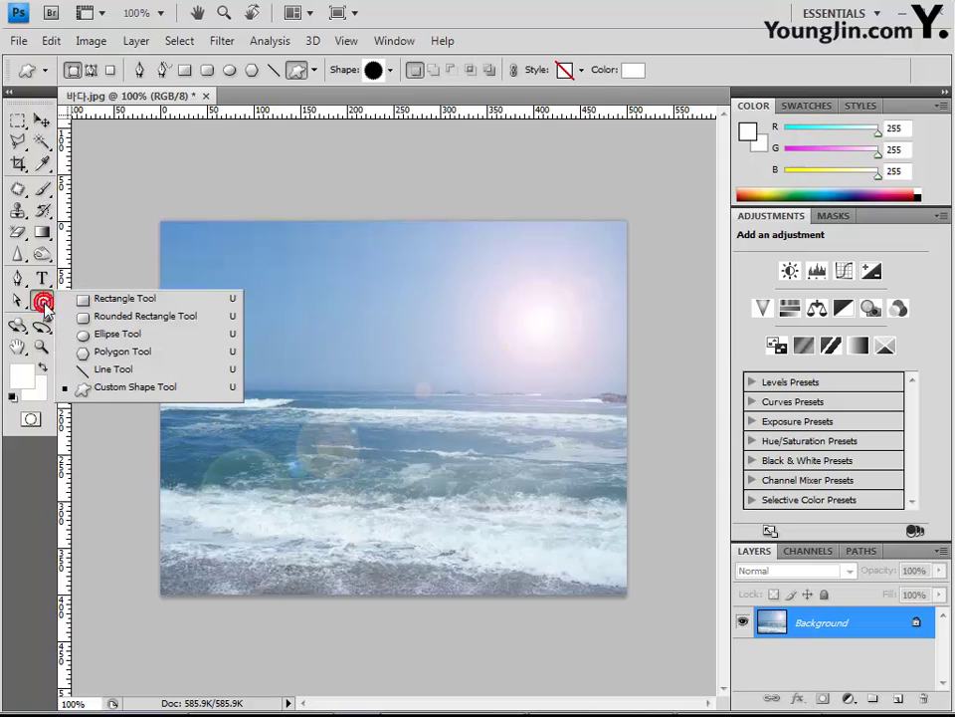
{"action": "left_click", "coordinate": [116, 337]}
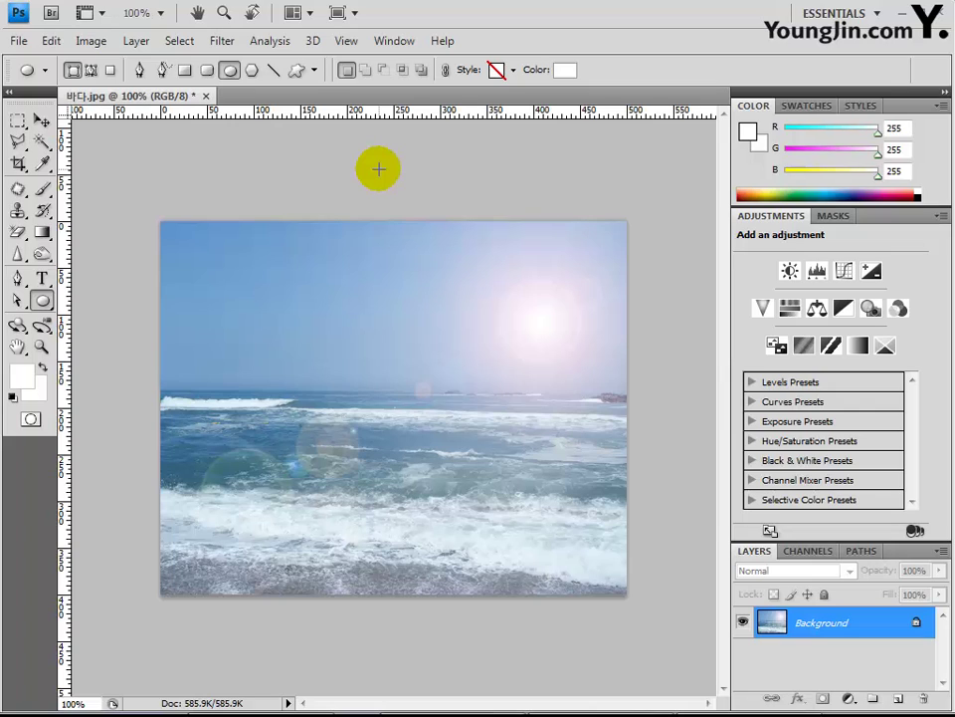
{"action": "left_click", "coordinate": [564, 70]}
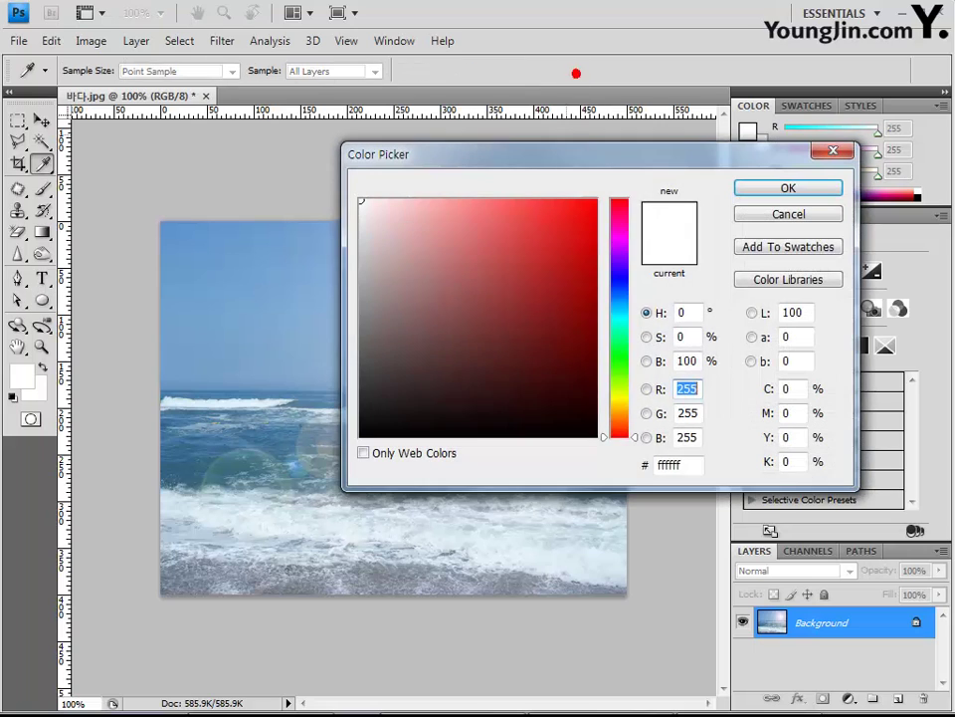
{"action": "left_click", "coordinate": [692, 464]}
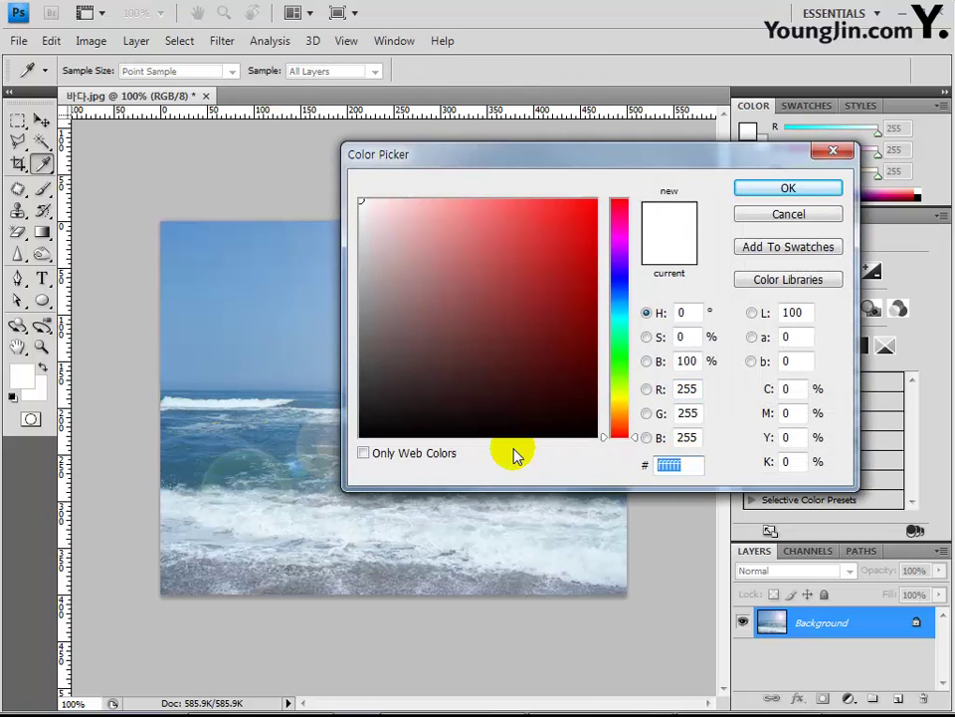
{"action": "type", "text": "0060"}
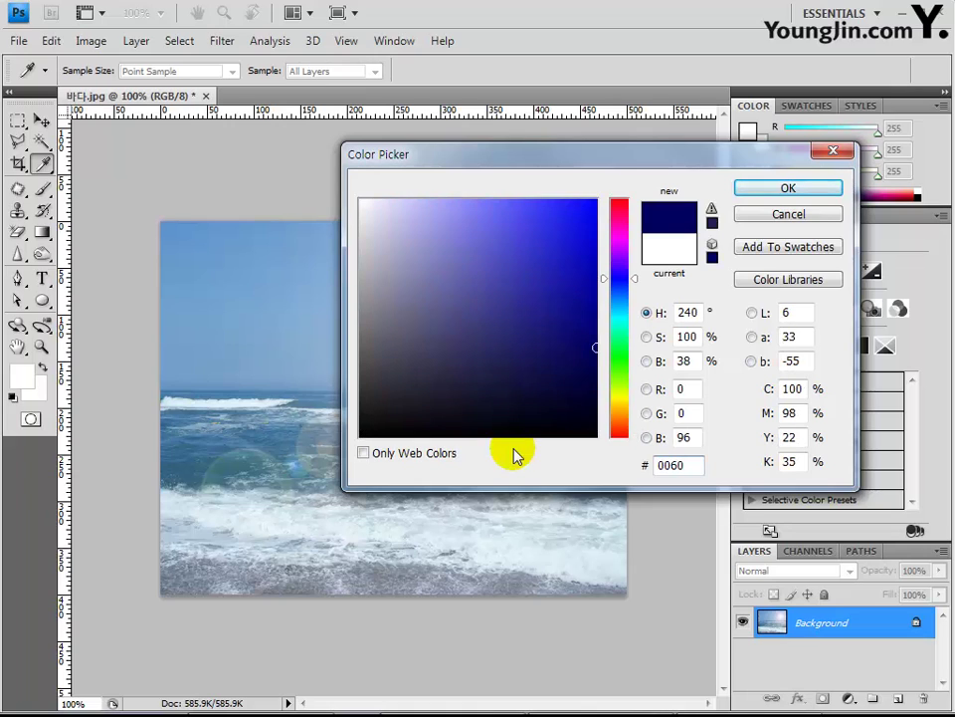
{"action": "type", "text": "a4"}
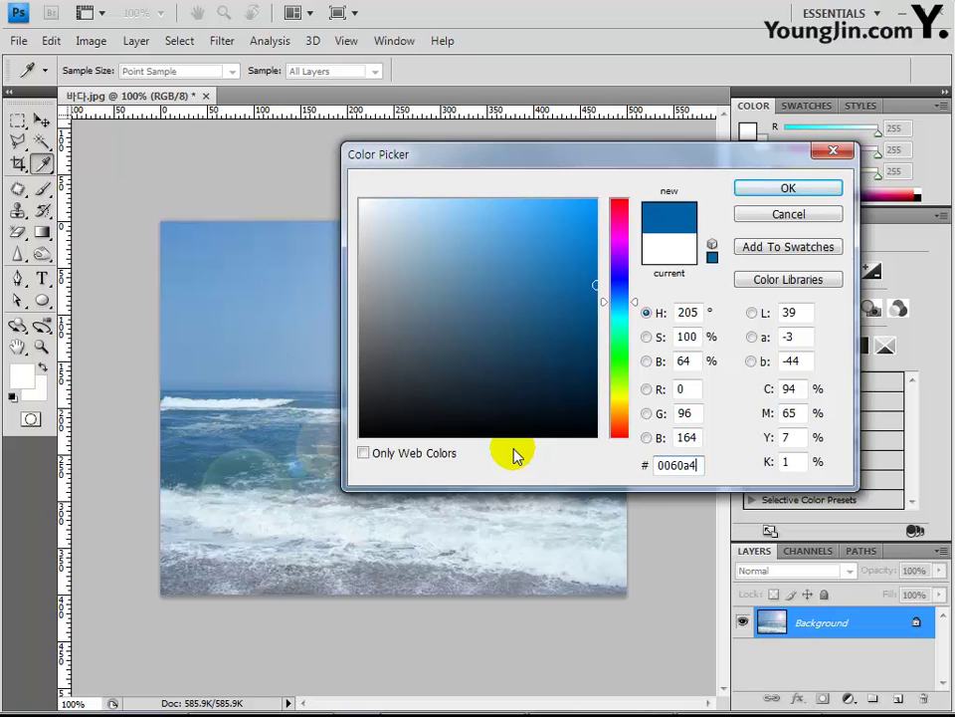
{"action": "key", "text": "Return"}
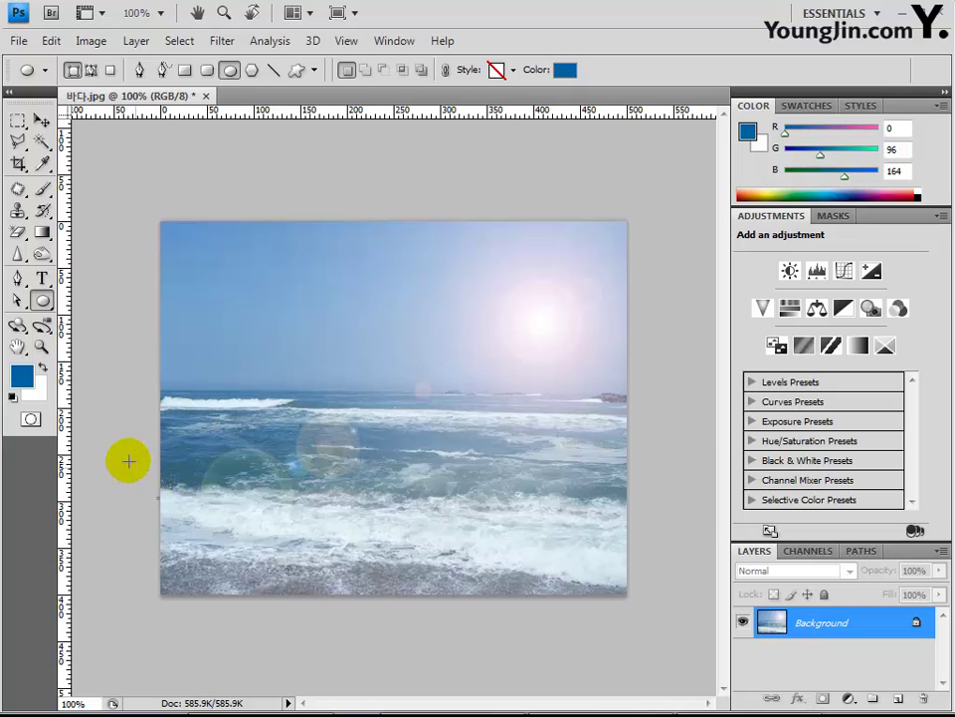
{"action": "left_click_drag", "start_coordinate": [104, 442], "coordinate": [90, 428]}
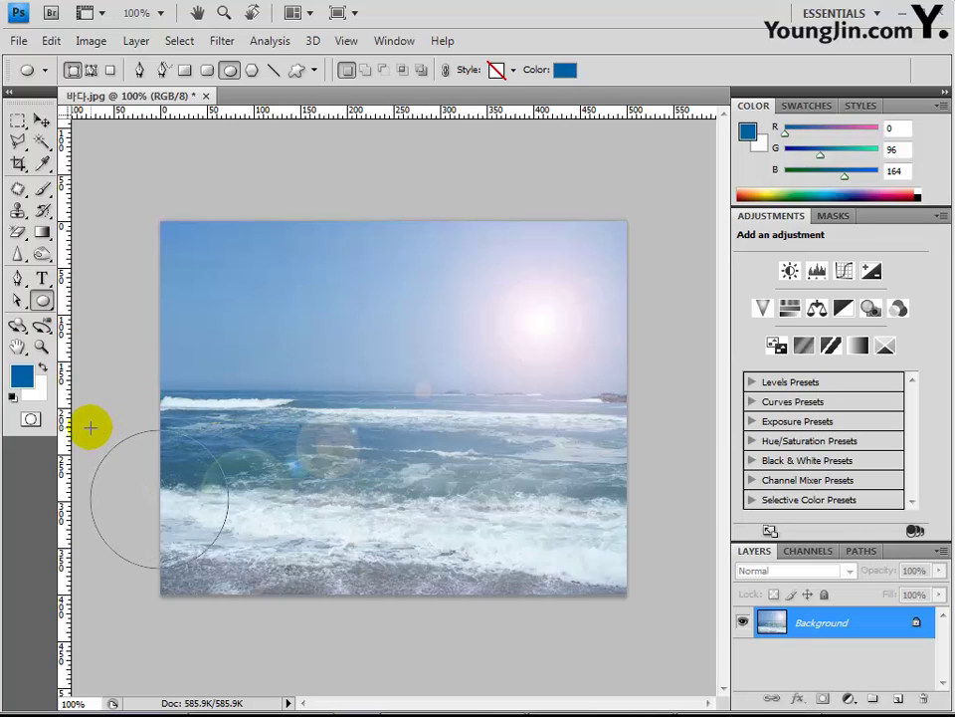
{"action": "left_click_drag", "start_coordinate": [90, 428], "coordinate": [90, 426]}
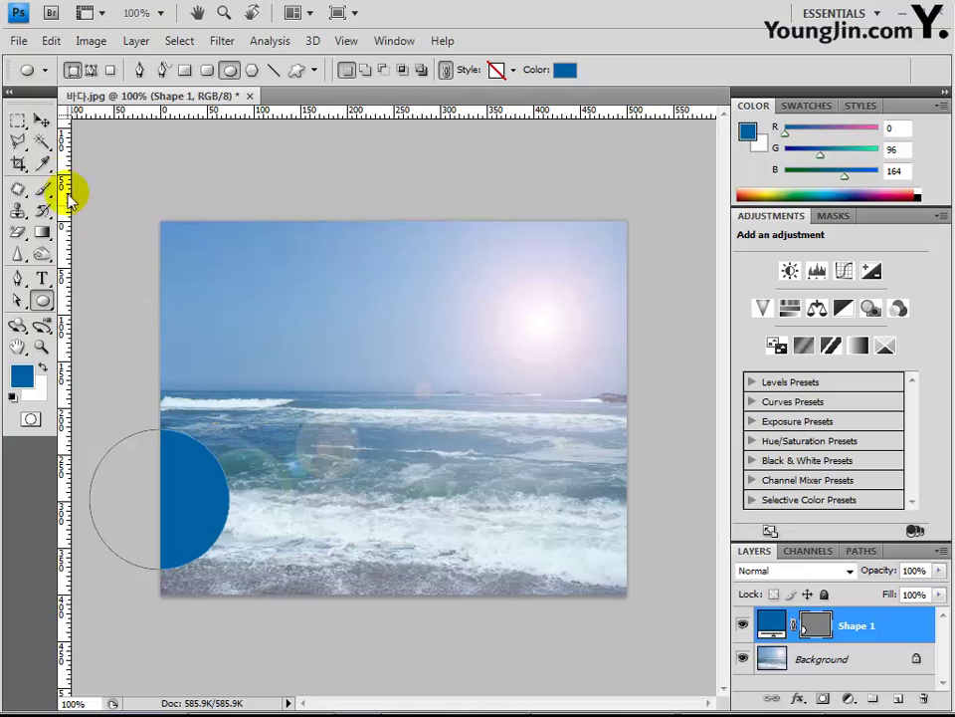
Move the blue circle straight up by about half its diameter and scale it proportionally to 117.7%, keeping its upper-left corner fixed
{"action": "left_click", "coordinate": [41, 119]}
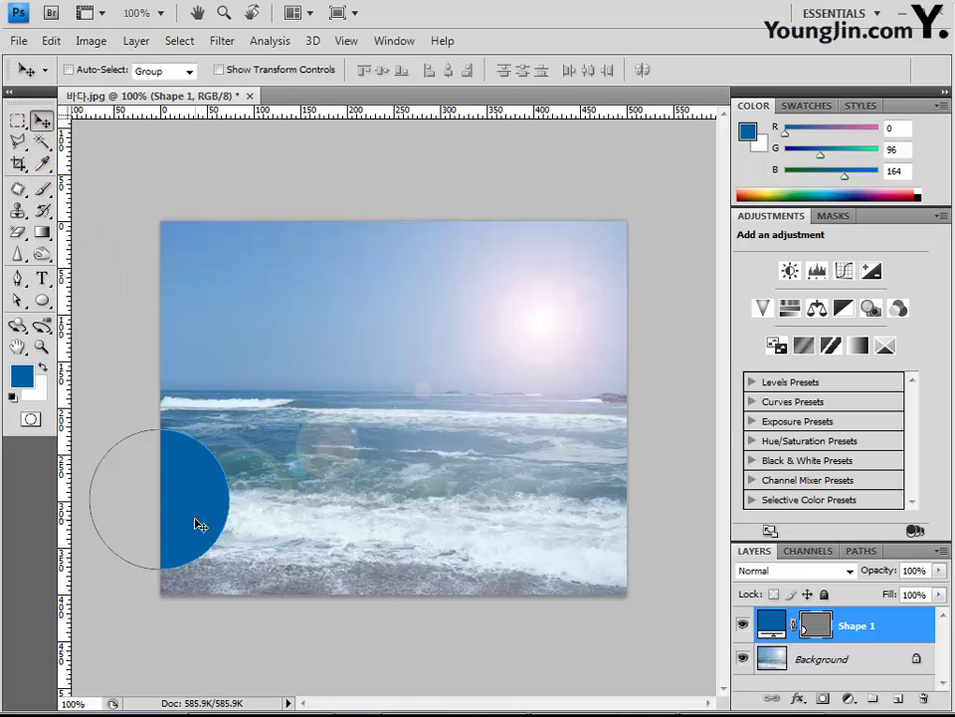
{"action": "left_click_drag", "start_coordinate": [197, 523], "coordinate": [191, 454]}
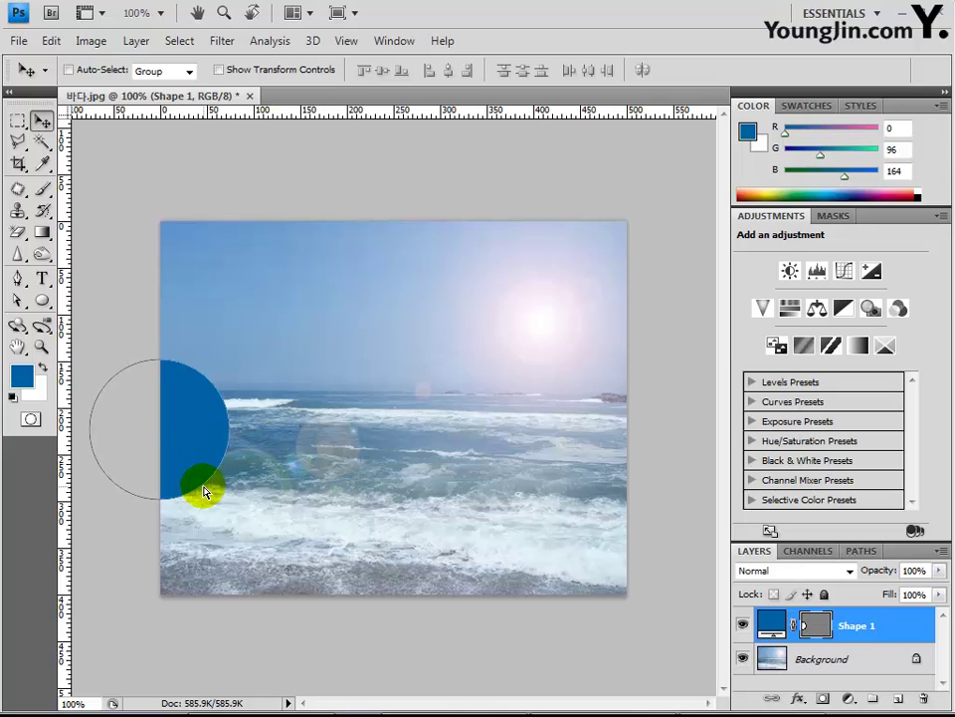
{"action": "key", "text": "ctrl+t"}
{"action": "left_click_drag", "start_coordinate": [252, 519], "coordinate": [254, 523]}
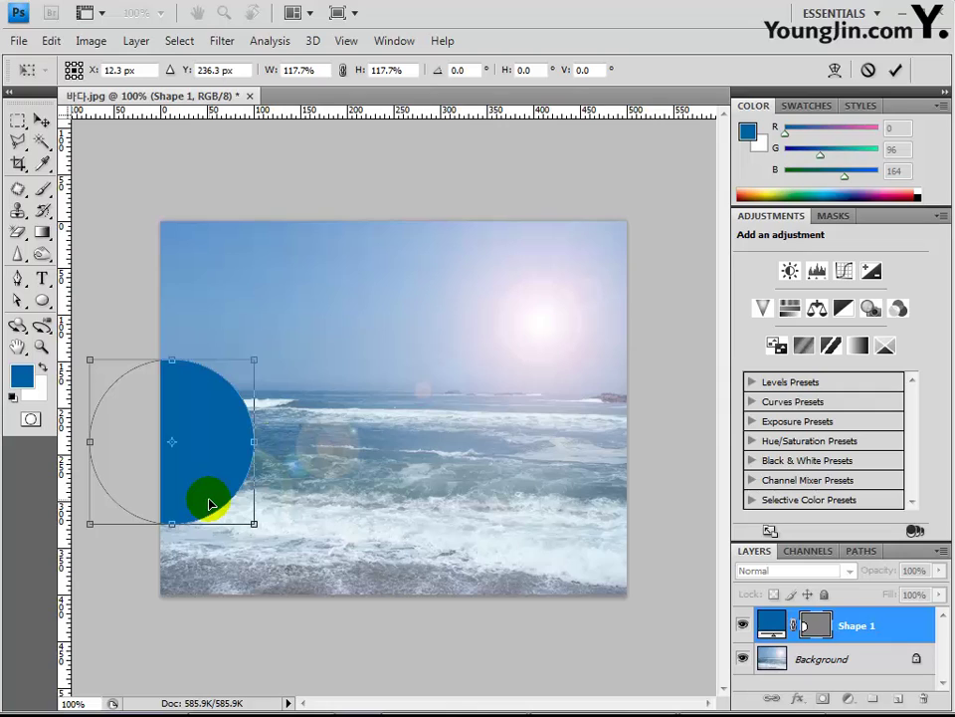
{"action": "key", "text": "Return"}
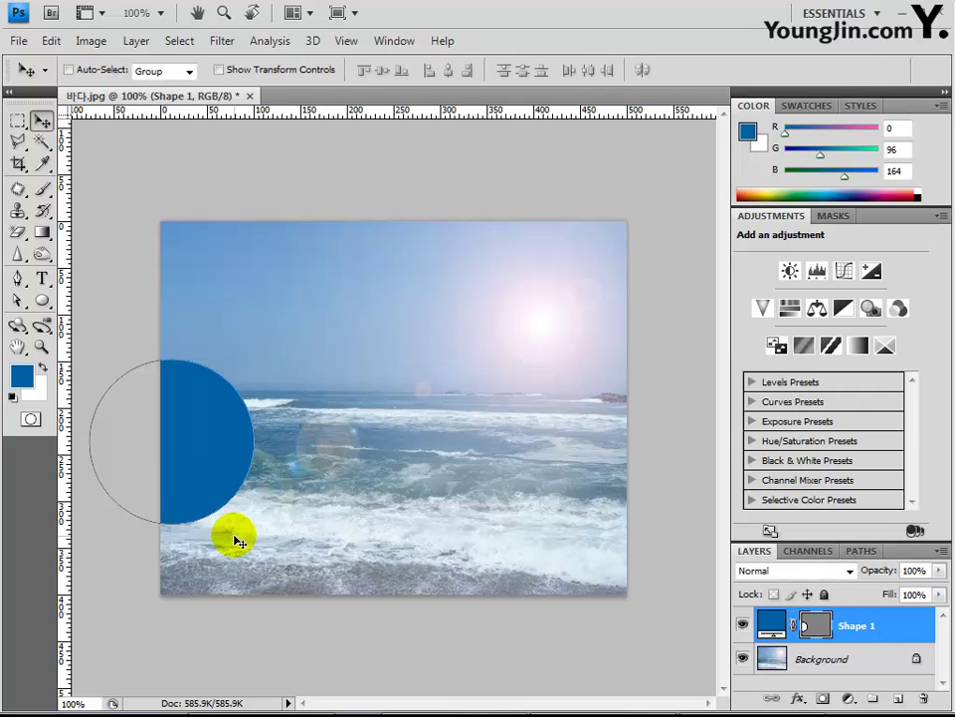
{"action": "left_click", "coordinate": [196, 409]}
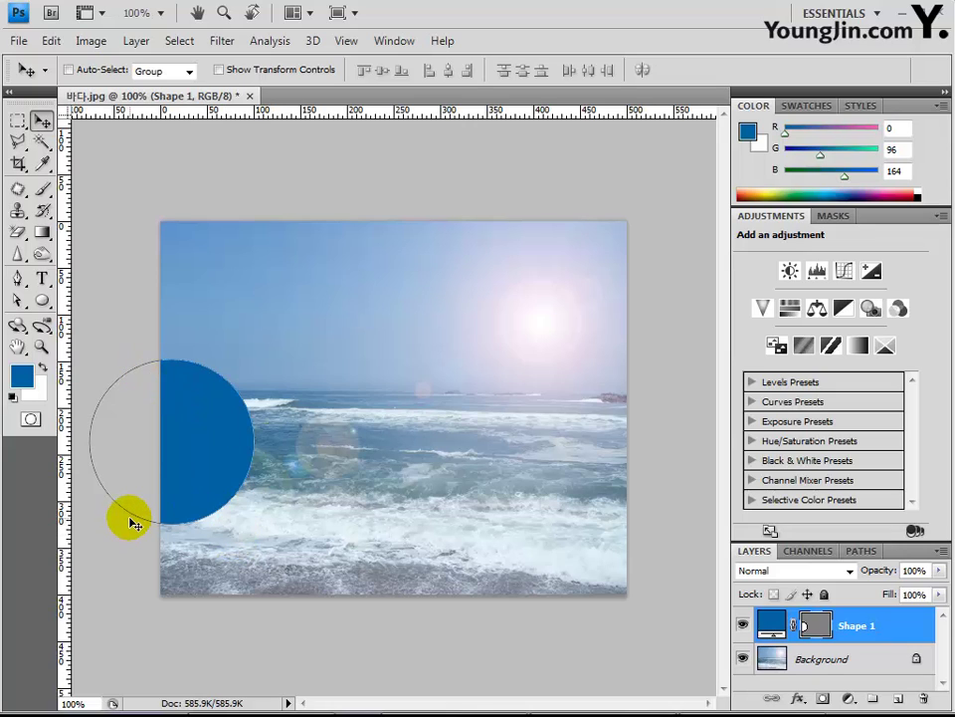
Draw a second circle shape about 105 px across with the Ellipse tool, overlapping the upper-right edge of the blue circle
{"action": "left_click", "coordinate": [43, 300]}
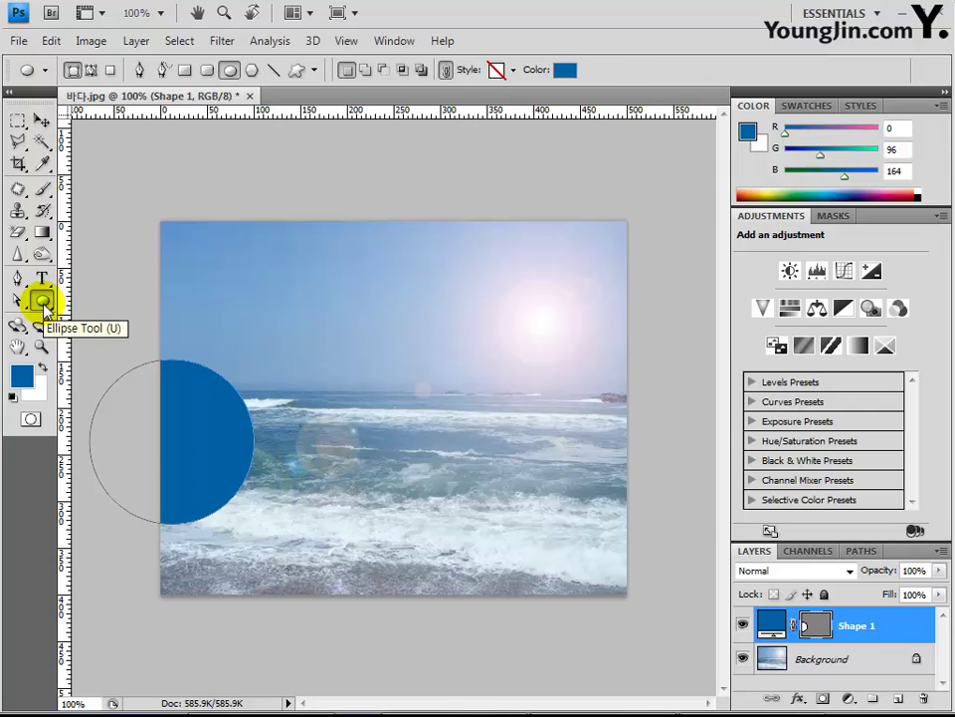
{"action": "left_click", "coordinate": [198, 399]}
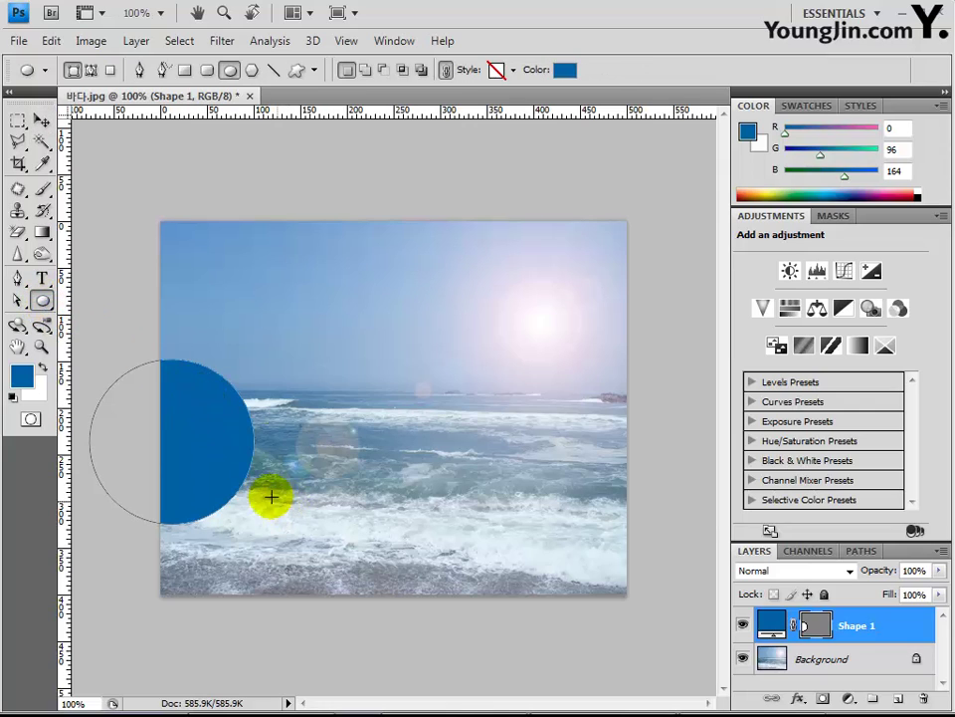
{"action": "left_click", "coordinate": [243, 398]}
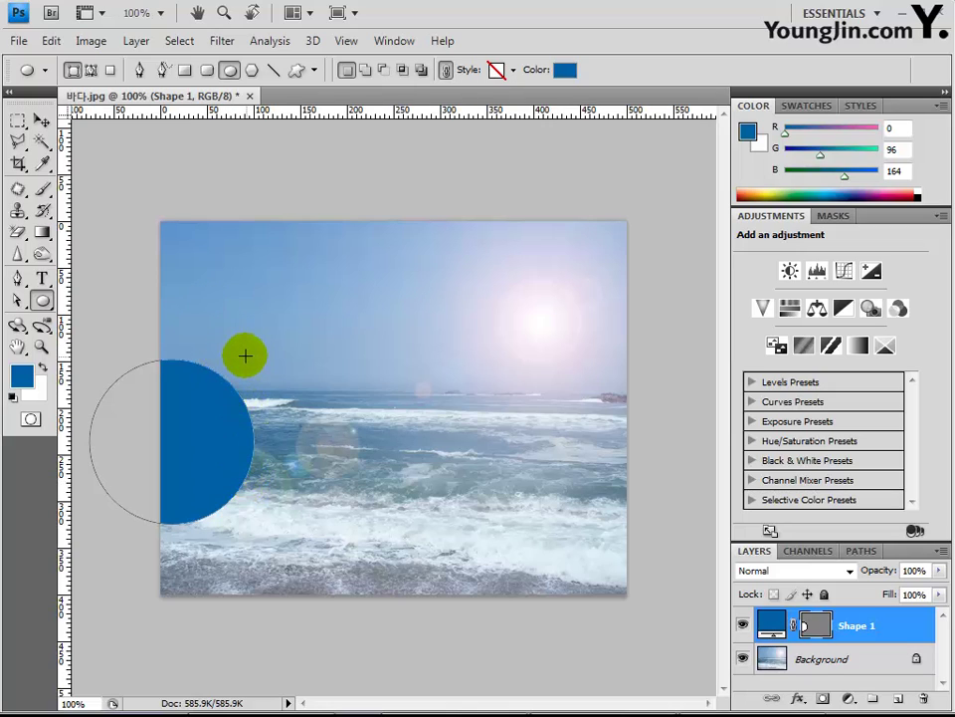
{"action": "left_click_drag", "start_coordinate": [204, 300], "coordinate": [304, 422]}
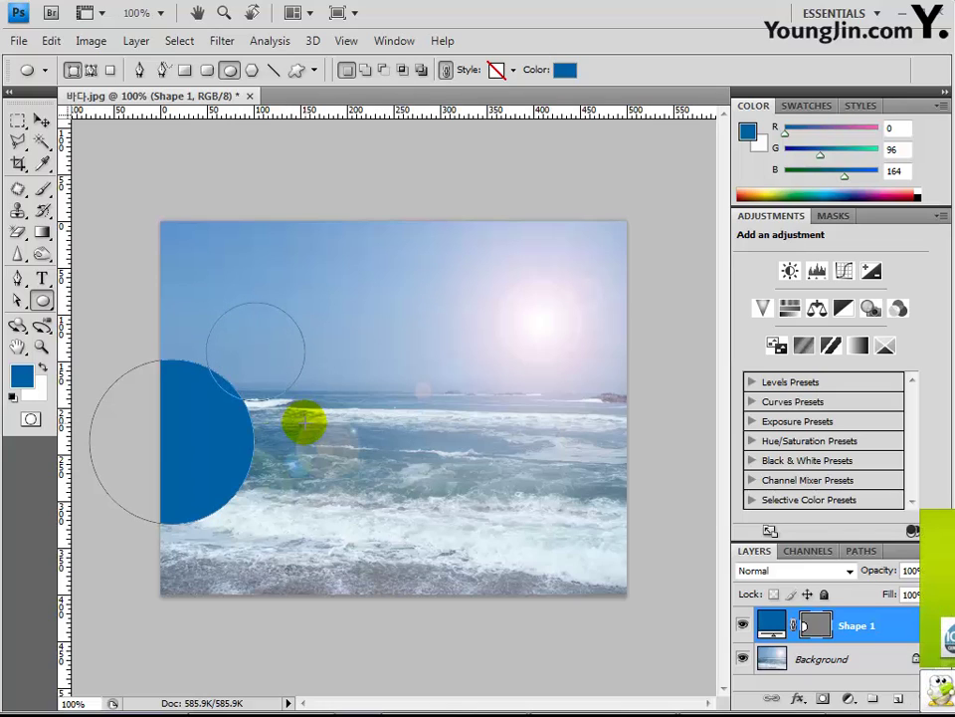
{"action": "left_click_drag", "start_coordinate": [303, 422], "coordinate": [304, 422]}
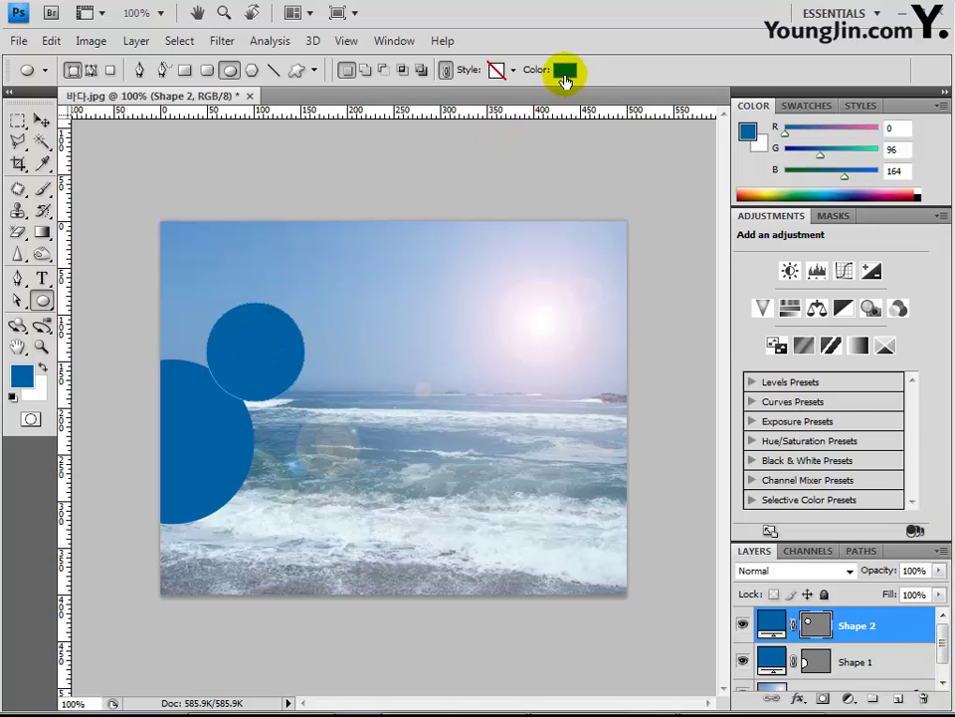
Recolour the new smaller circle to #29465b and move it about 18 px left and down, further over the blue circle
{"action": "left_click", "coordinate": [565, 71]}
{"action": "double_click", "coordinate": [669, 464]}
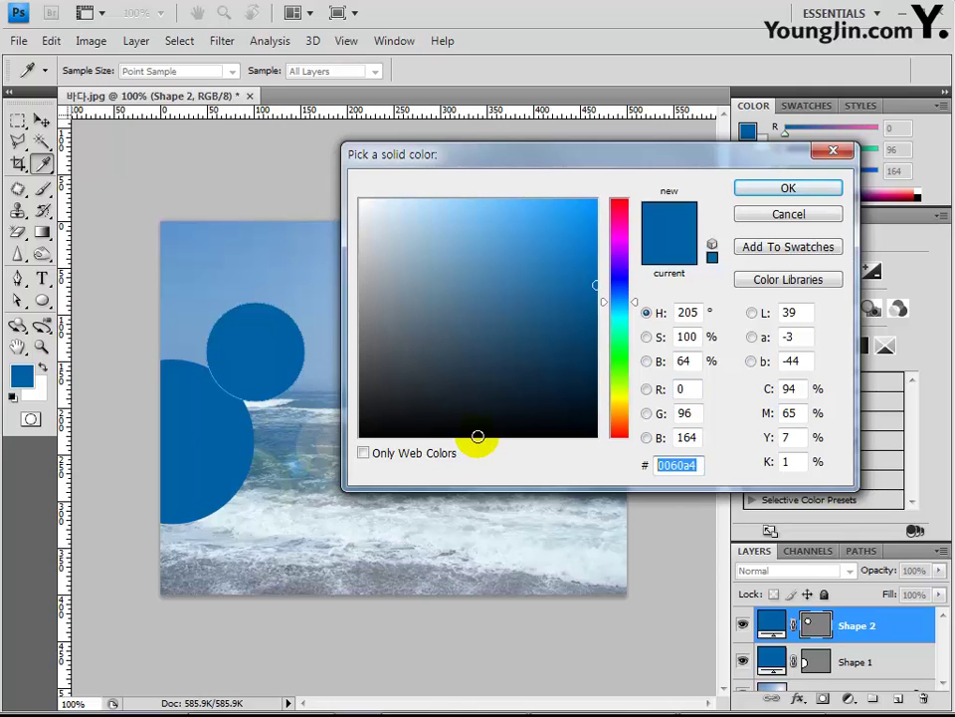
{"action": "type", "text": "29"}
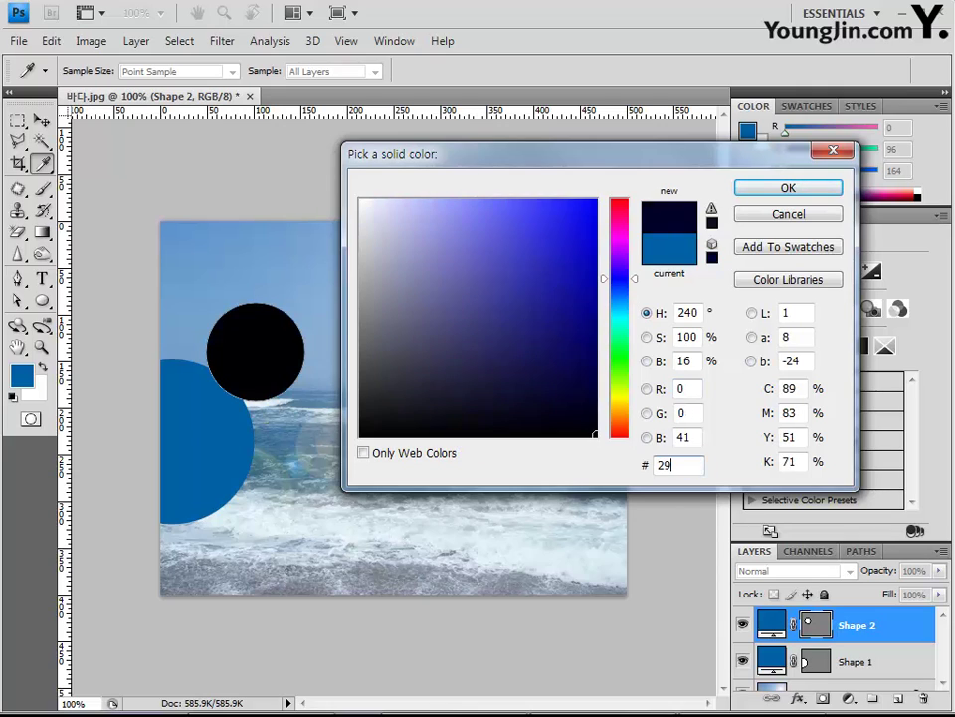
{"action": "type", "text": "465b"}
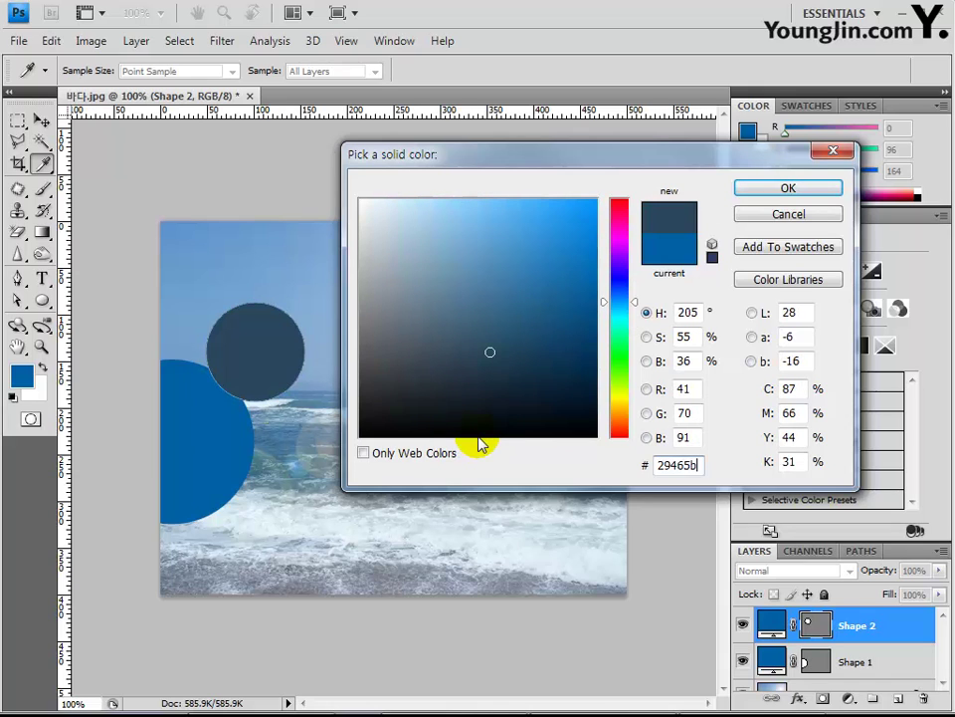
{"action": "key", "text": "Return"}
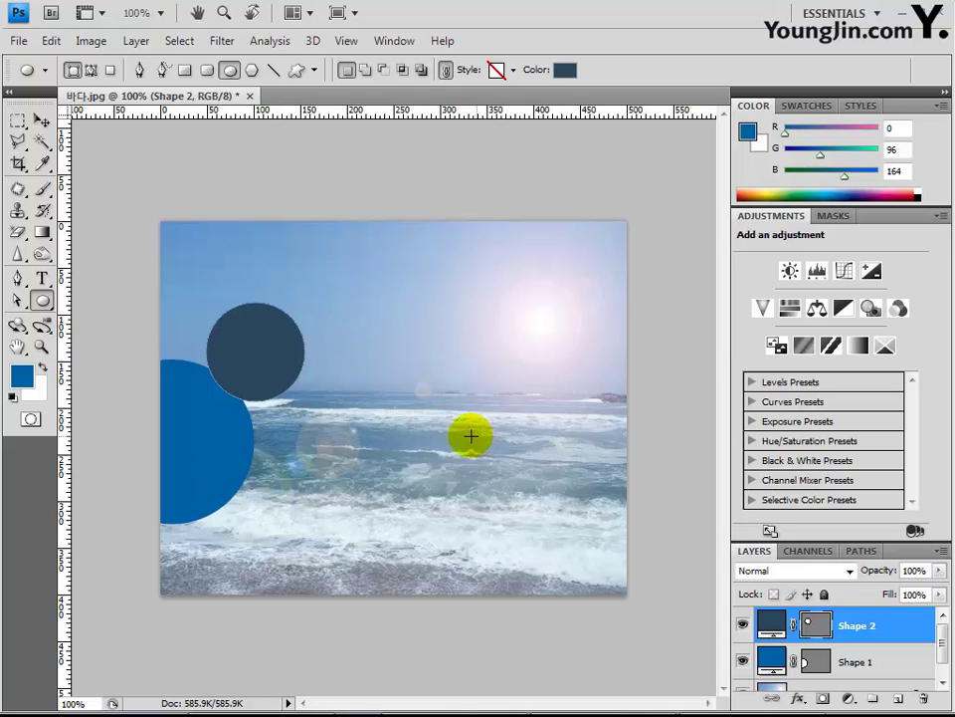
{"action": "left_click", "coordinate": [41, 120]}
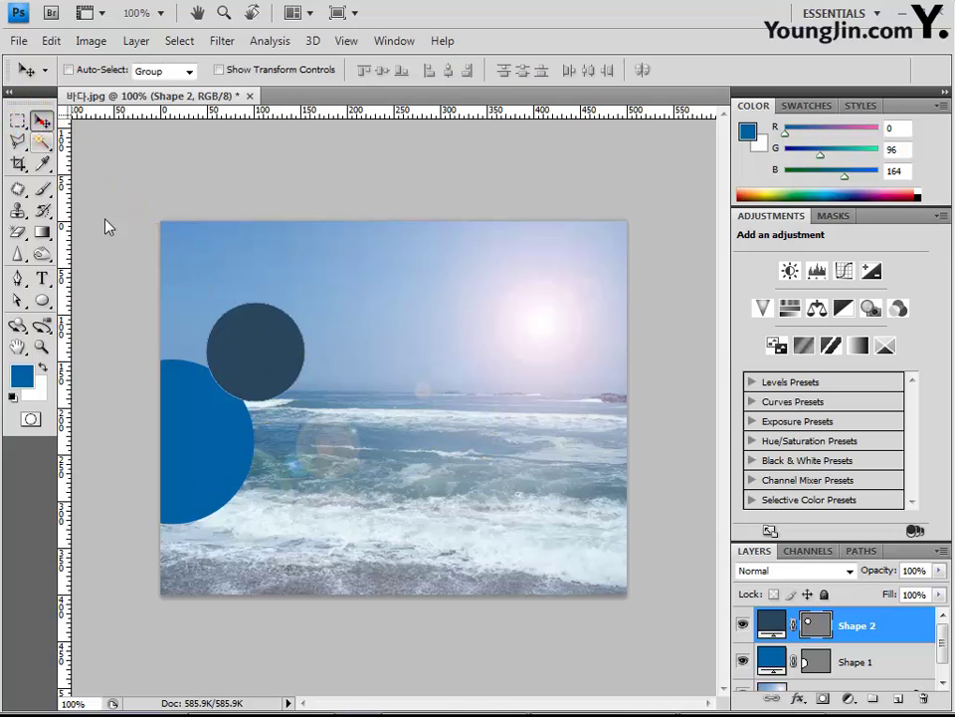
{"action": "left_click_drag", "start_coordinate": [250, 369], "coordinate": [237, 382]}
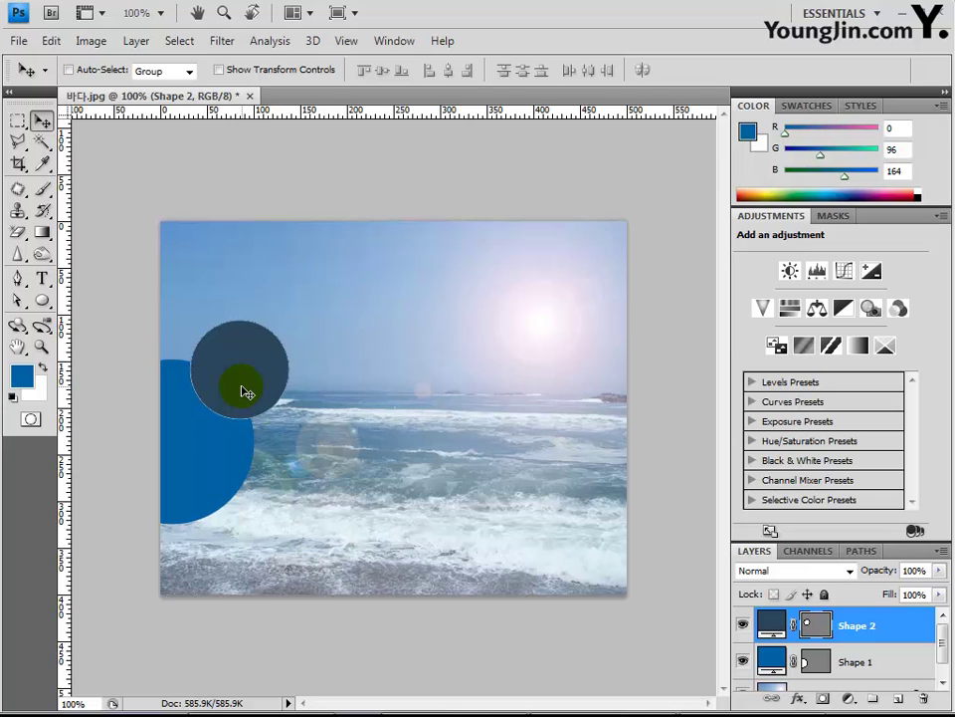
Set the layer opacity of both the large blue circle and the small dark circle to 30%
{"action": "left_click", "coordinate": [854, 661]}
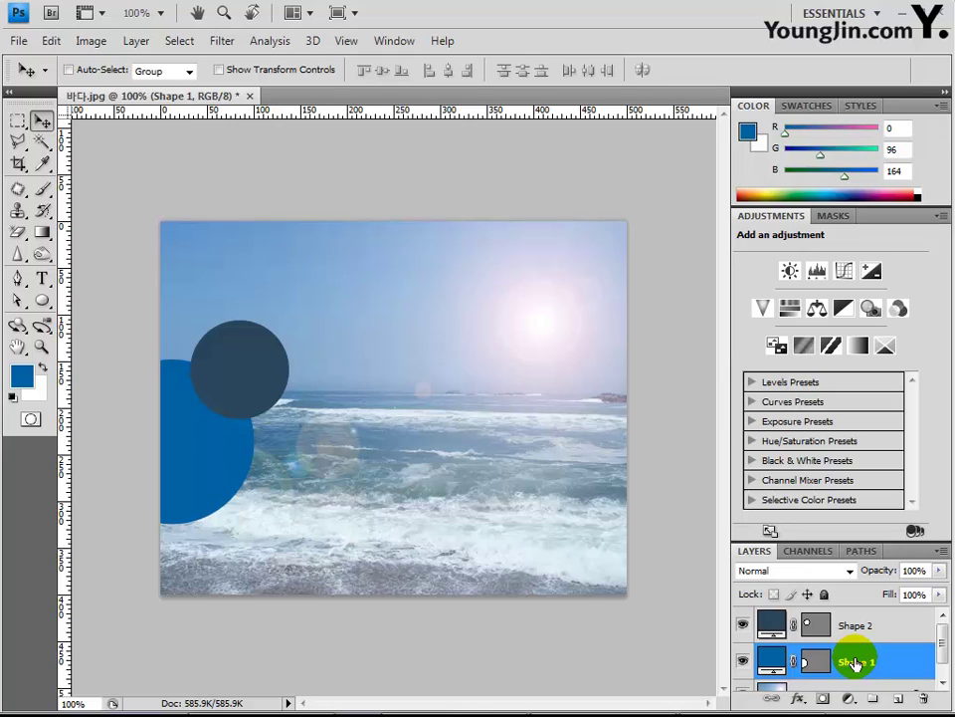
{"action": "left_click", "coordinate": [910, 571]}
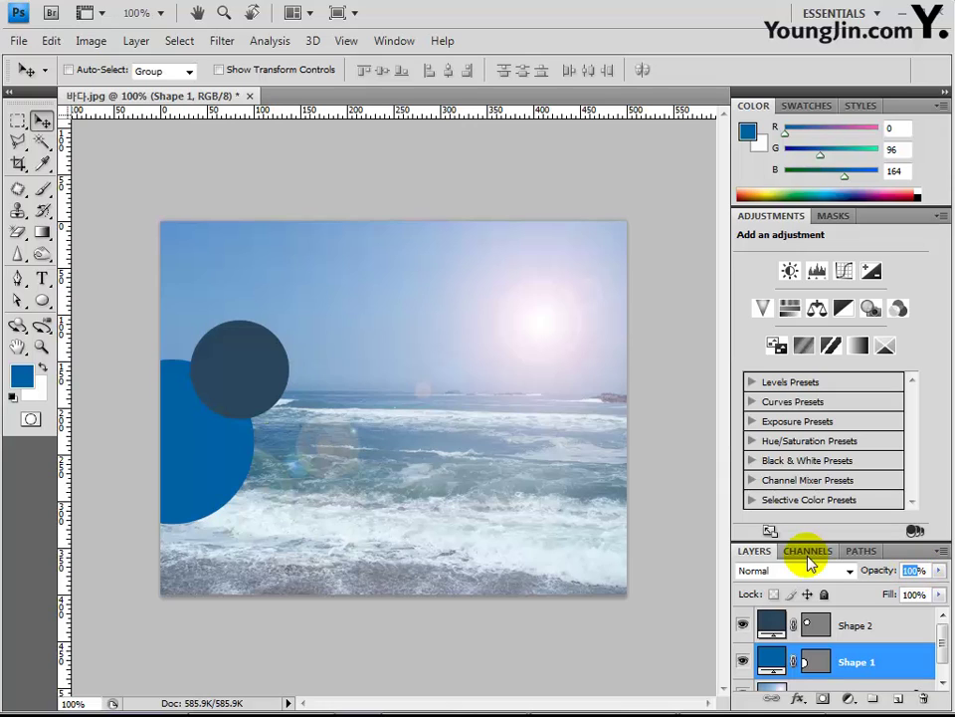
{"action": "type", "text": "30"}
{"action": "key", "text": "Return"}
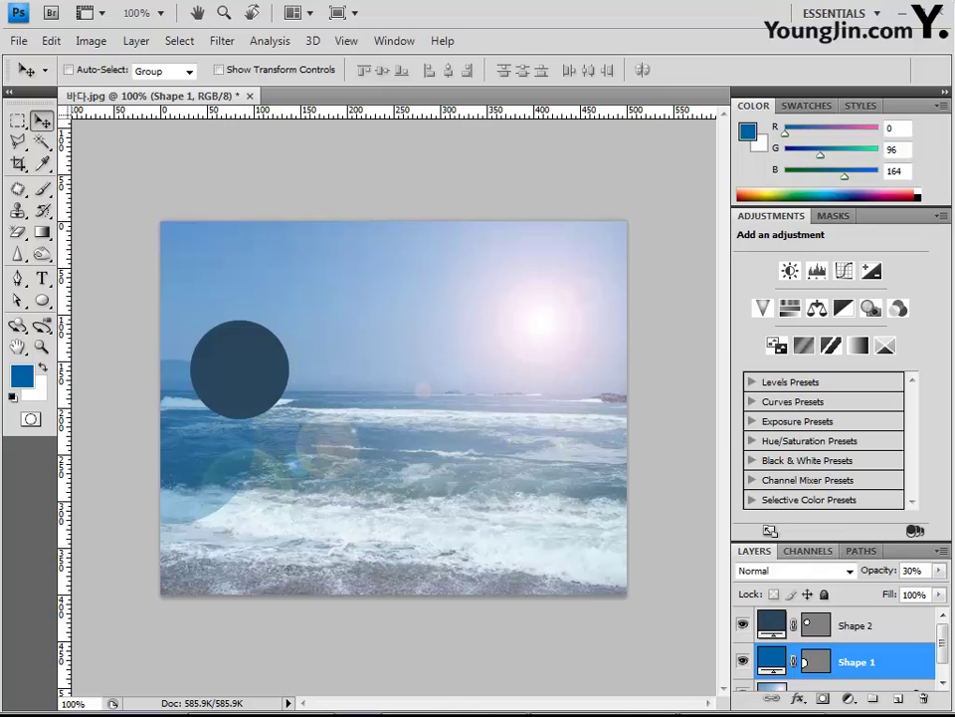
{"action": "left_click", "coordinate": [882, 629]}
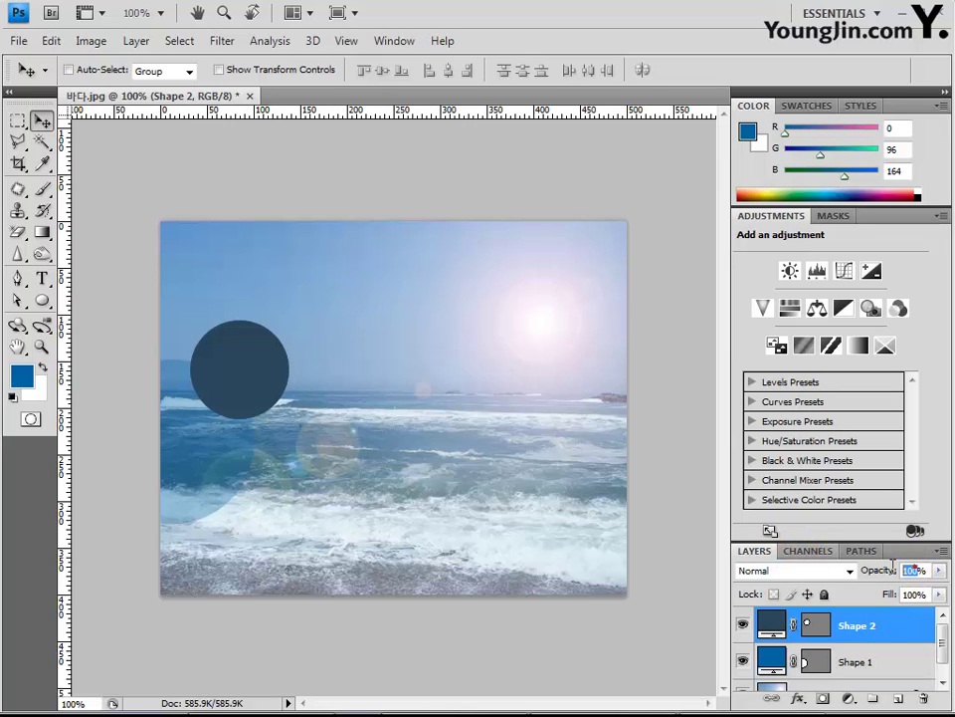
{"action": "left_click", "coordinate": [868, 569]}
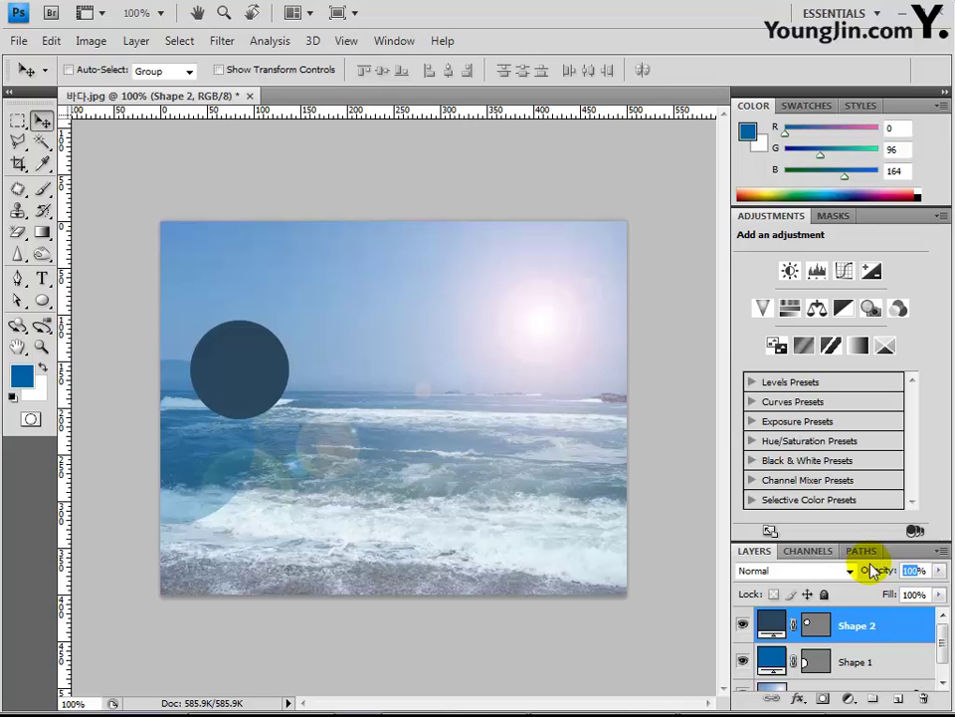
{"action": "type", "text": "30"}
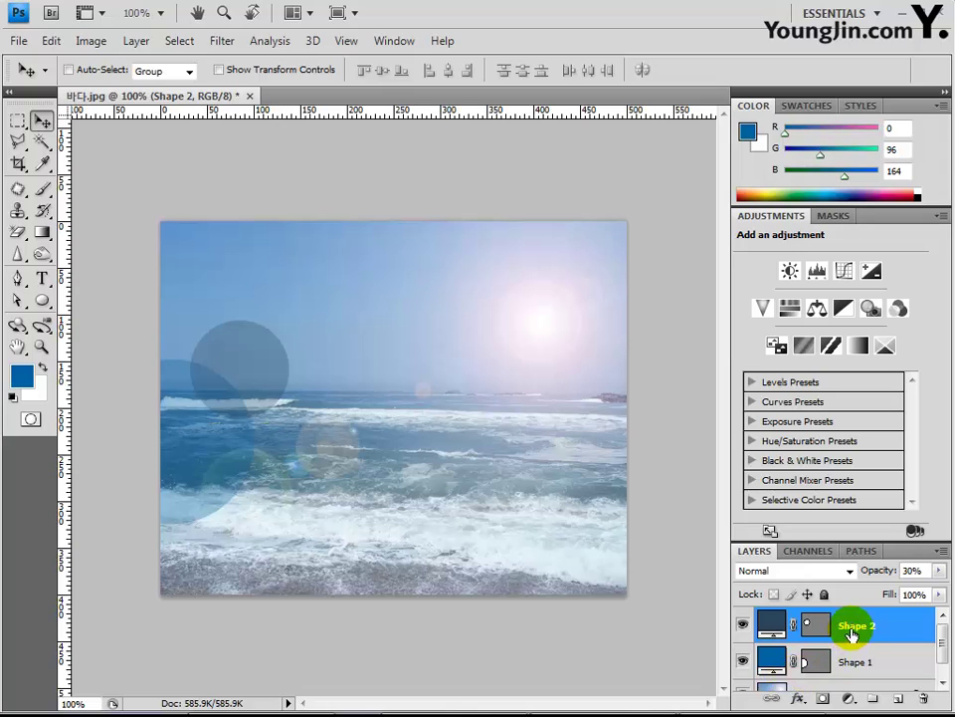
Add an Outer Glow with a size of 20 px to the small dark circle's layer
{"action": "left_click", "coordinate": [799, 699]}
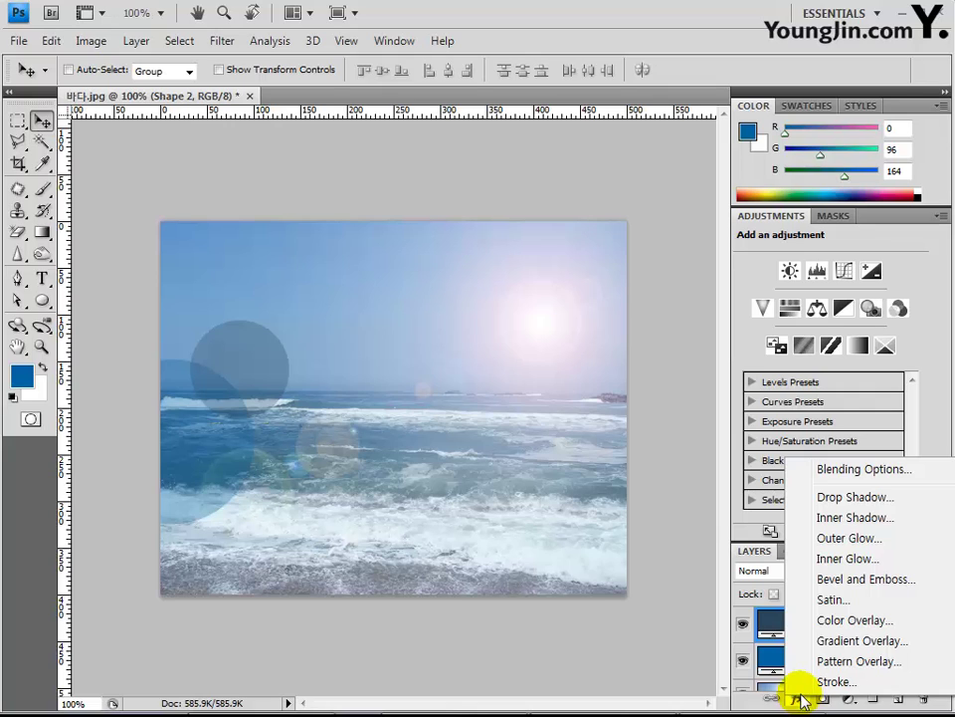
{"action": "left_click", "coordinate": [838, 538]}
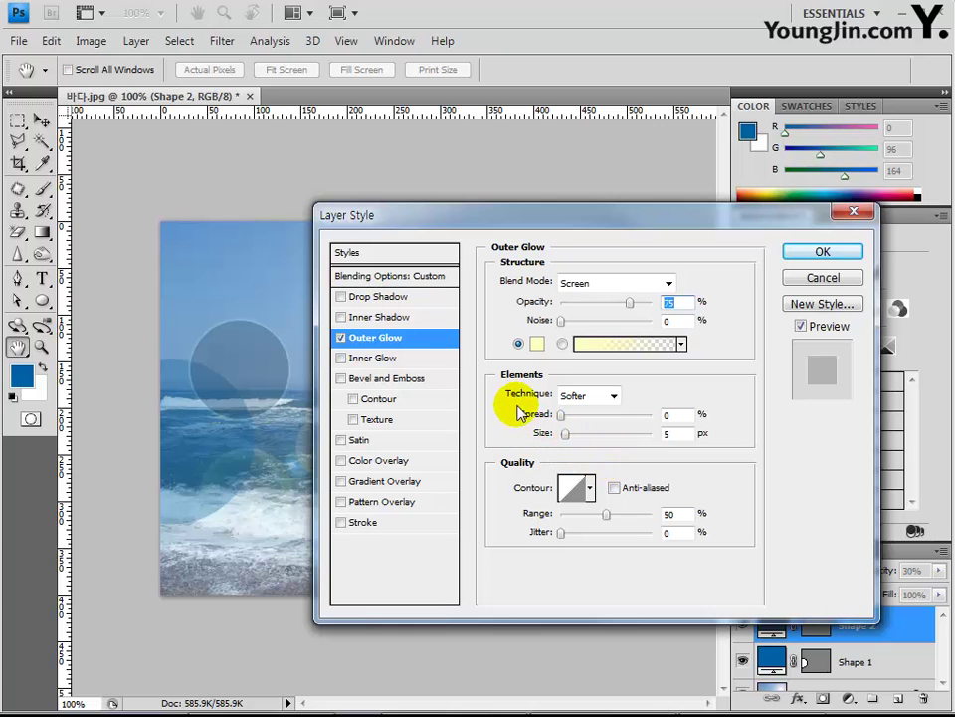
{"action": "double_click", "coordinate": [671, 433]}
{"action": "double_click", "coordinate": [677, 433]}
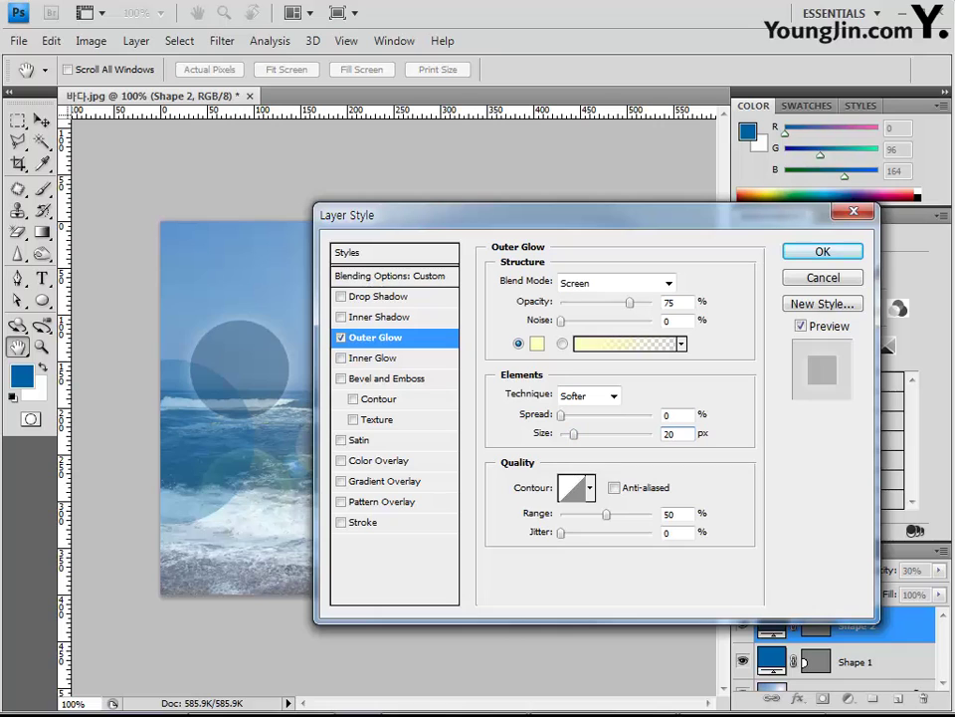
{"action": "key", "text": "Return"}
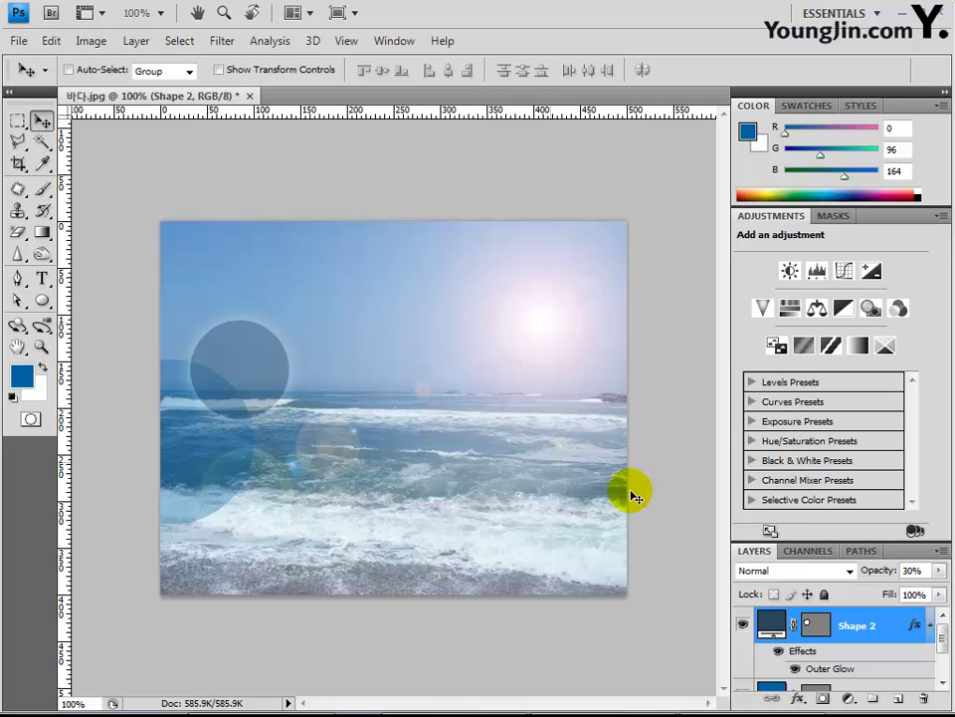
Copy the small circle's layer style and paste it onto the large blue circle's layer
{"action": "mouse_move", "coordinate": [928, 642]}
{"action": "left_mouse_down"}
{"action": "mouse_move", "coordinate": [855, 633]}
{"action": "mouse_move", "coordinate": [916, 637]}
{"action": "left_mouse_up"}
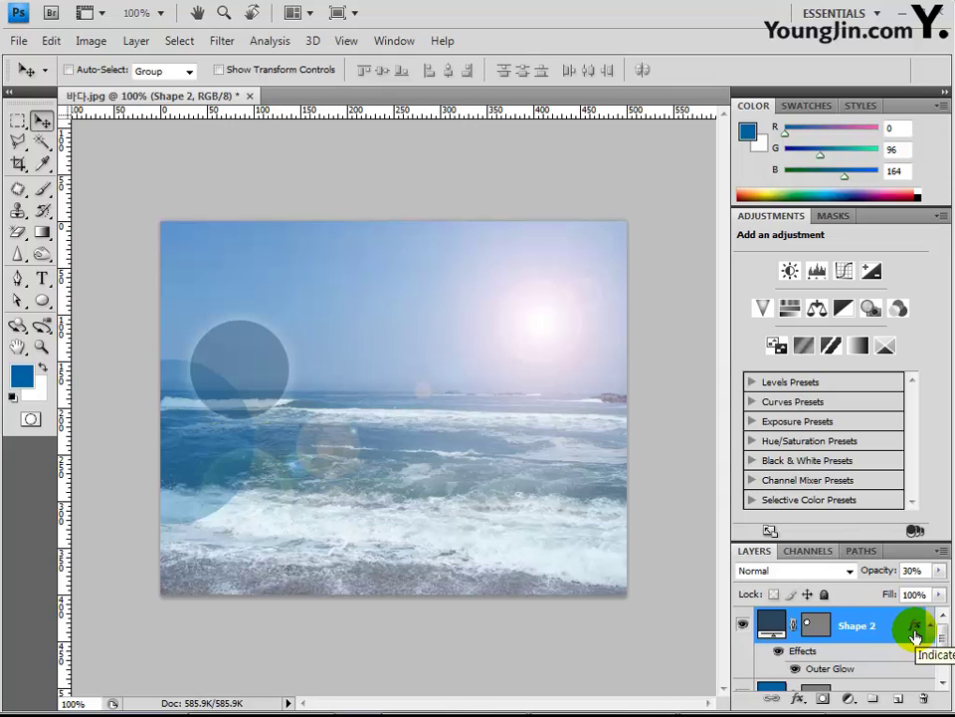
{"action": "mouse_move", "coordinate": [914, 637]}
{"action": "left_mouse_down"}
{"action": "mouse_move", "coordinate": [817, 629]}
{"action": "mouse_move", "coordinate": [917, 635]}
{"action": "left_mouse_up"}
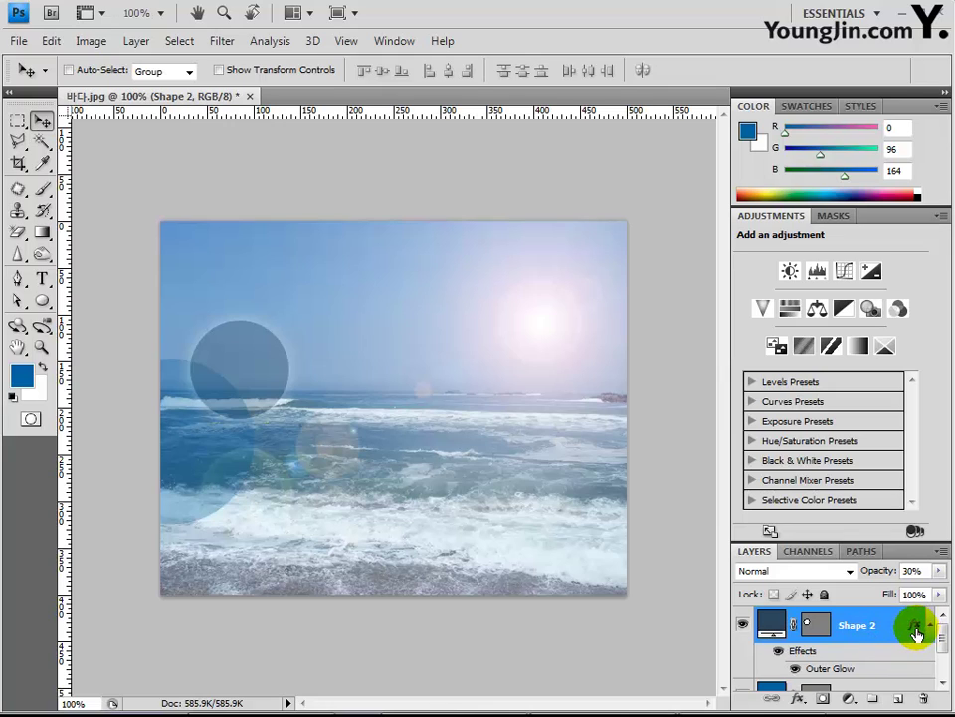
{"action": "right_click", "coordinate": [915, 634]}
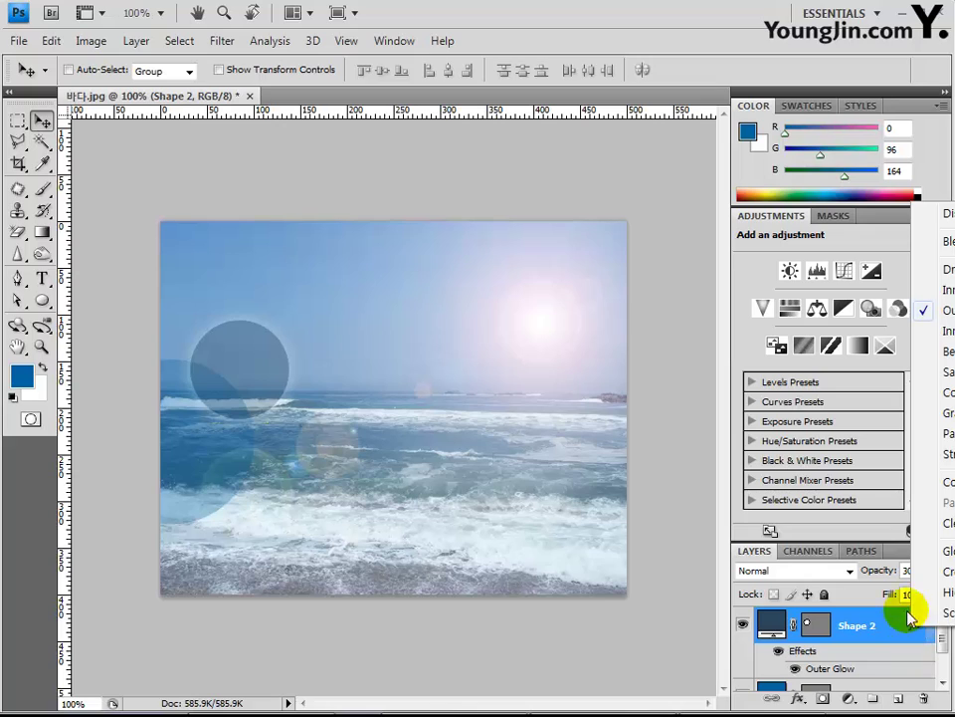
{"action": "left_click", "coordinate": [947, 481]}
{"action": "left_click", "coordinate": [875, 640]}
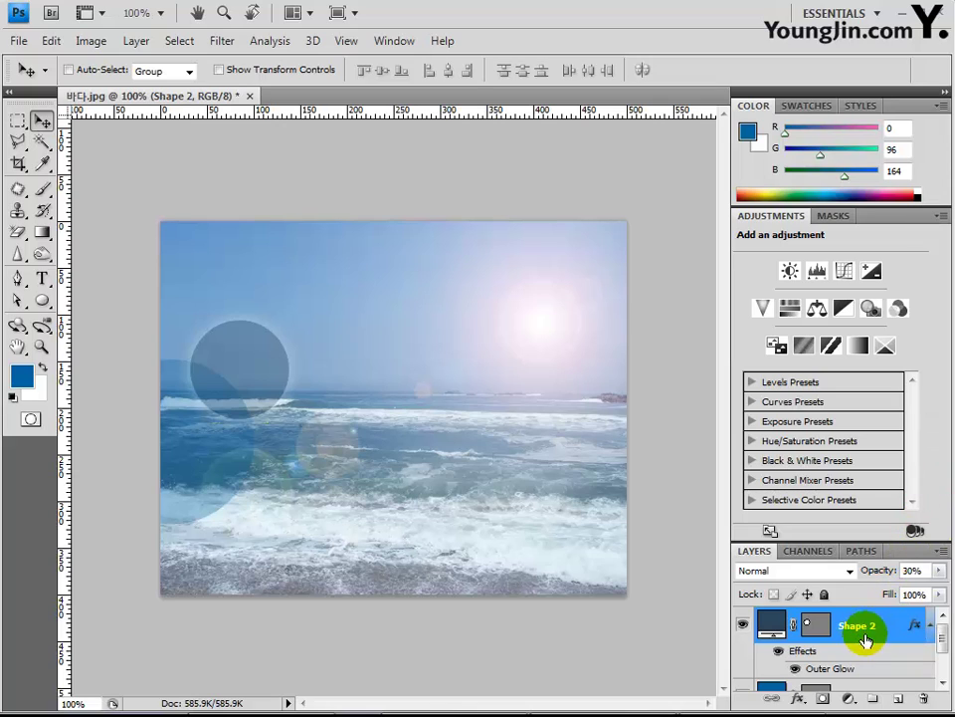
{"action": "scroll", "coordinate": [864, 649], "scroll_direction": "down", "scroll_amount": 2}
{"action": "left_click", "coordinate": [861, 647]}
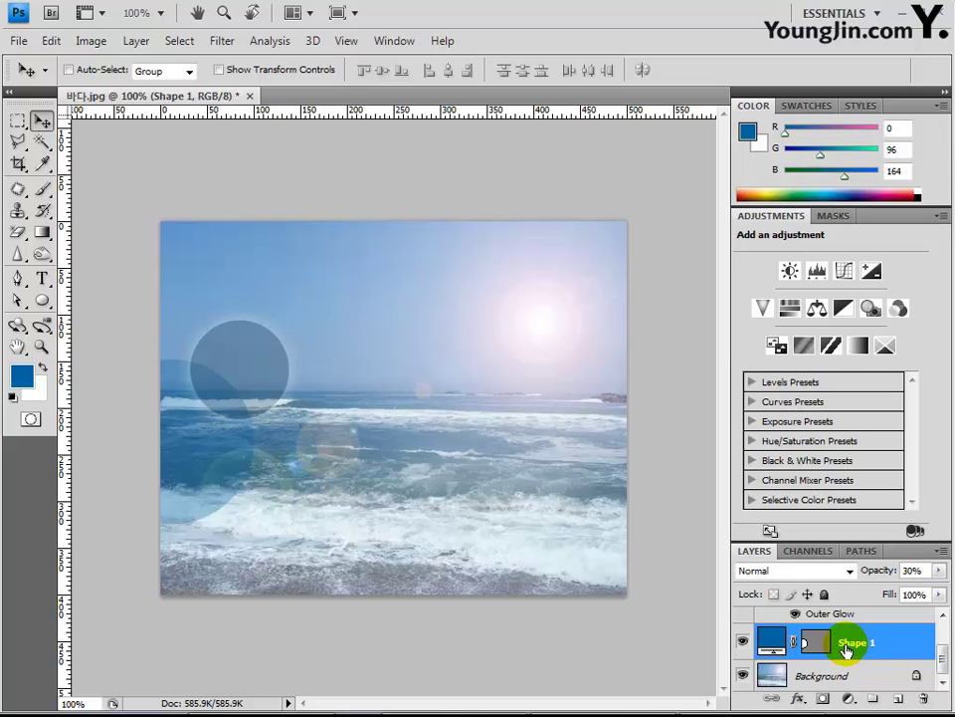
{"action": "right_click", "coordinate": [851, 644]}
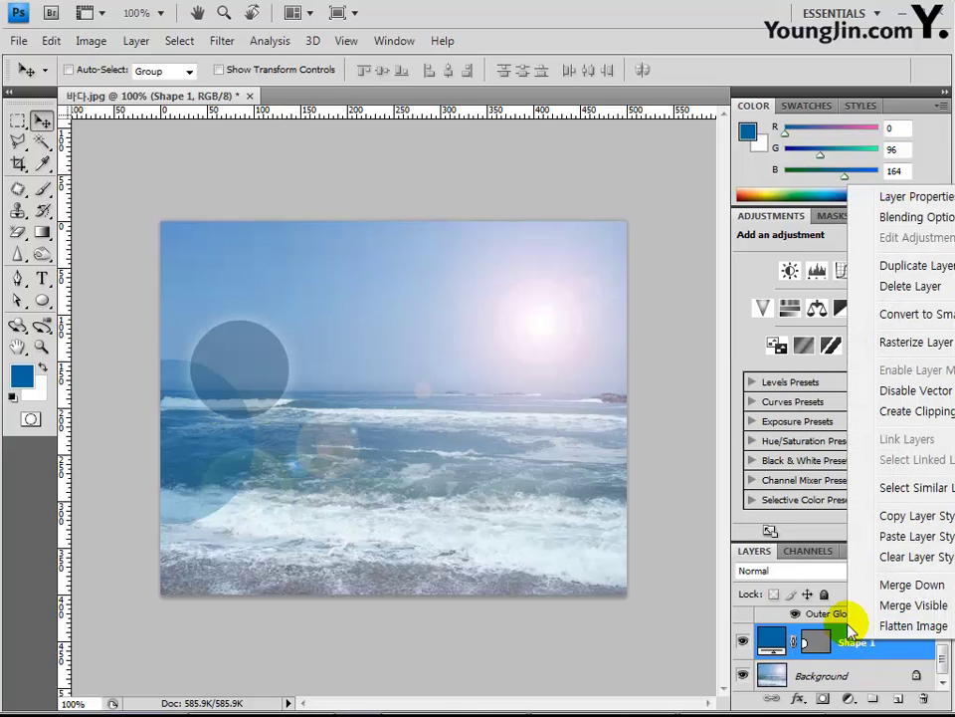
{"action": "left_click", "coordinate": [889, 538]}
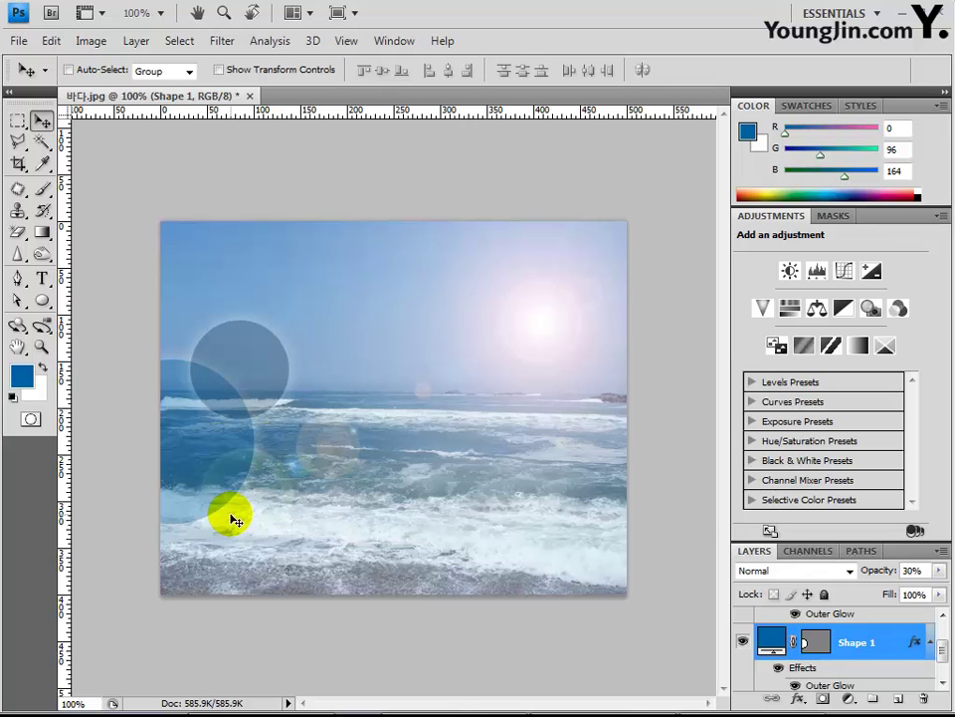
Draw a bird custom shape about 40 px wide in the upper sky, above the small dark circle, on a new layer above Shape 2
{"action": "scroll", "coordinate": [886, 647], "scroll_direction": "up", "scroll_amount": 1}
{"action": "left_click", "coordinate": [874, 633]}
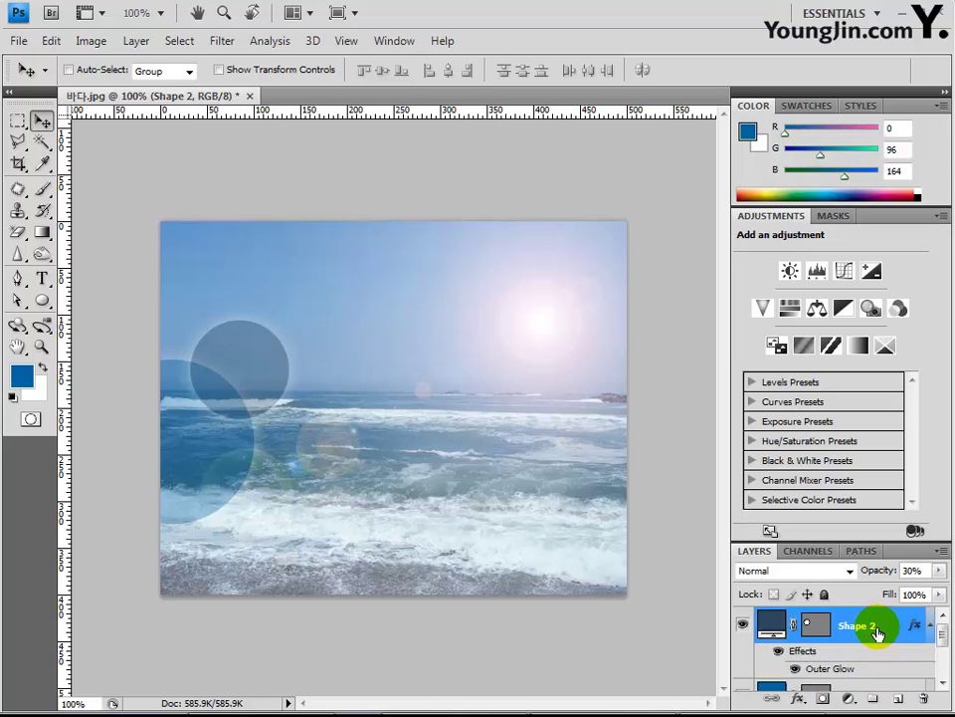
{"action": "left_click", "coordinate": [40, 303]}
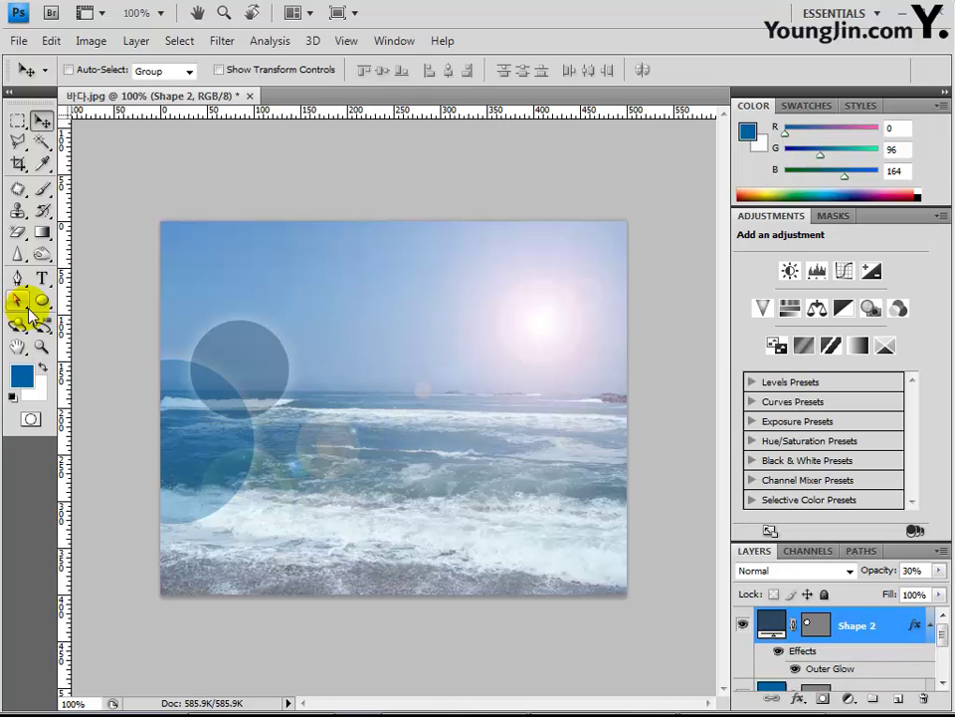
{"action": "left_click", "coordinate": [40, 303]}
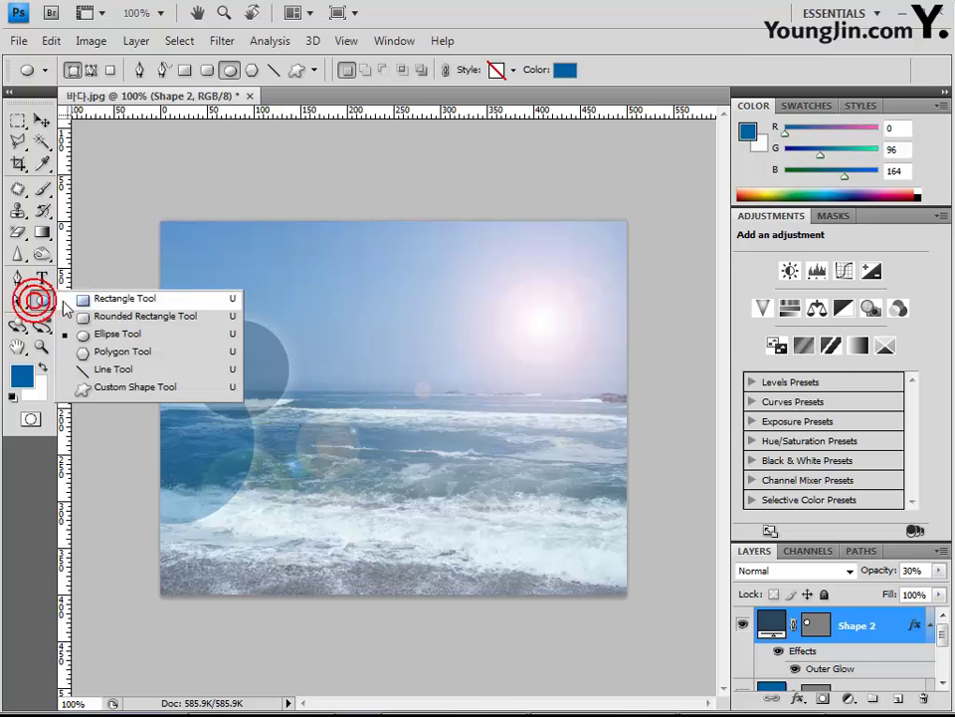
{"action": "left_click", "coordinate": [124, 395]}
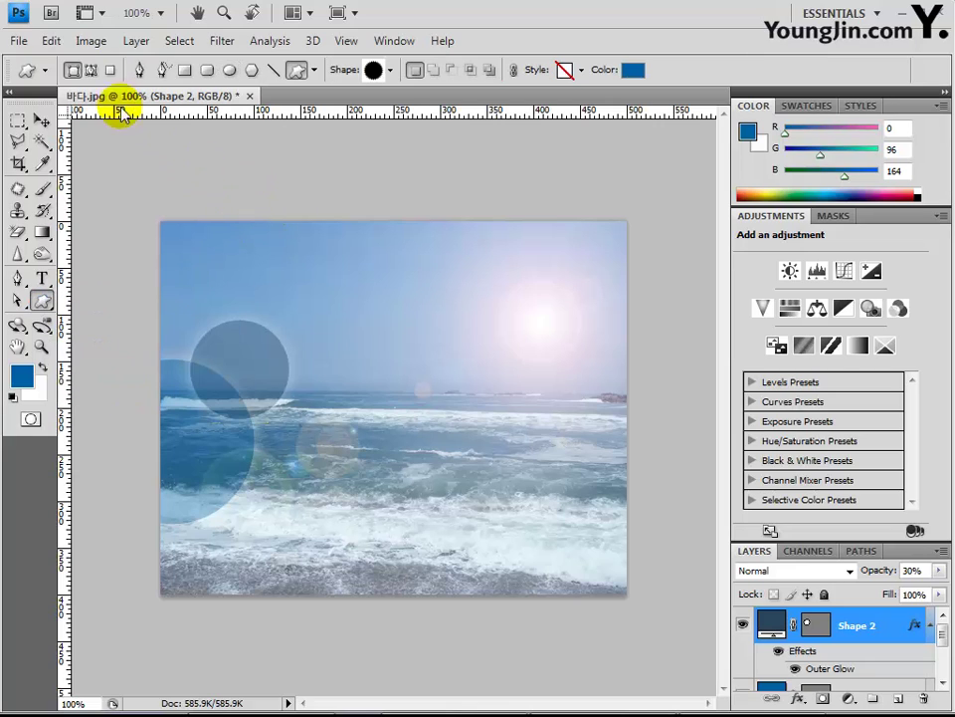
{"action": "left_click", "coordinate": [389, 69]}
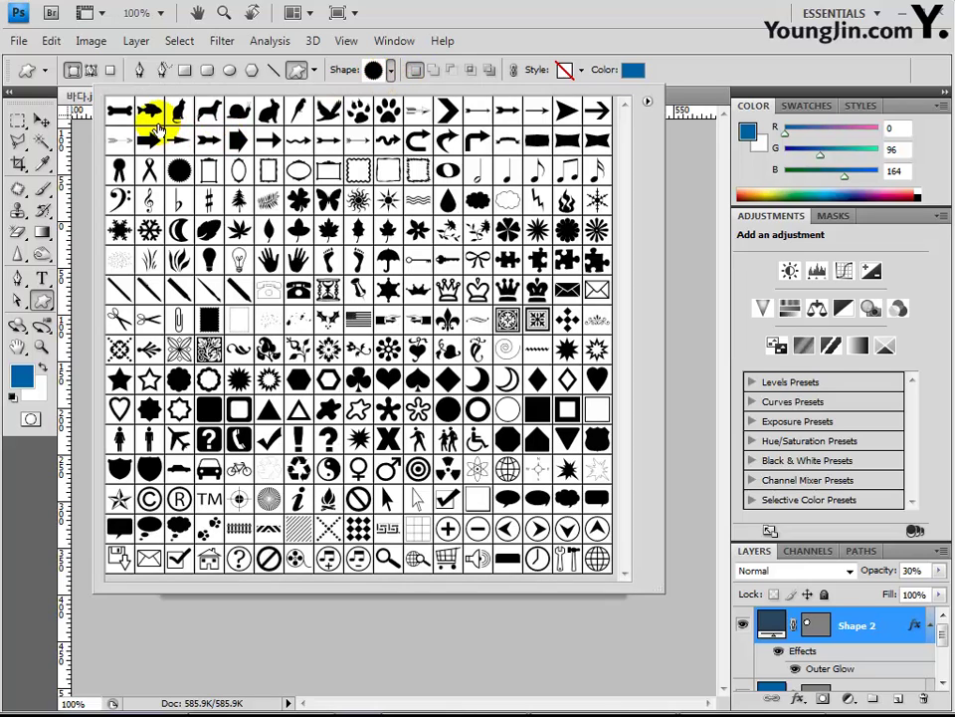
{"action": "double_click", "coordinate": [332, 116]}
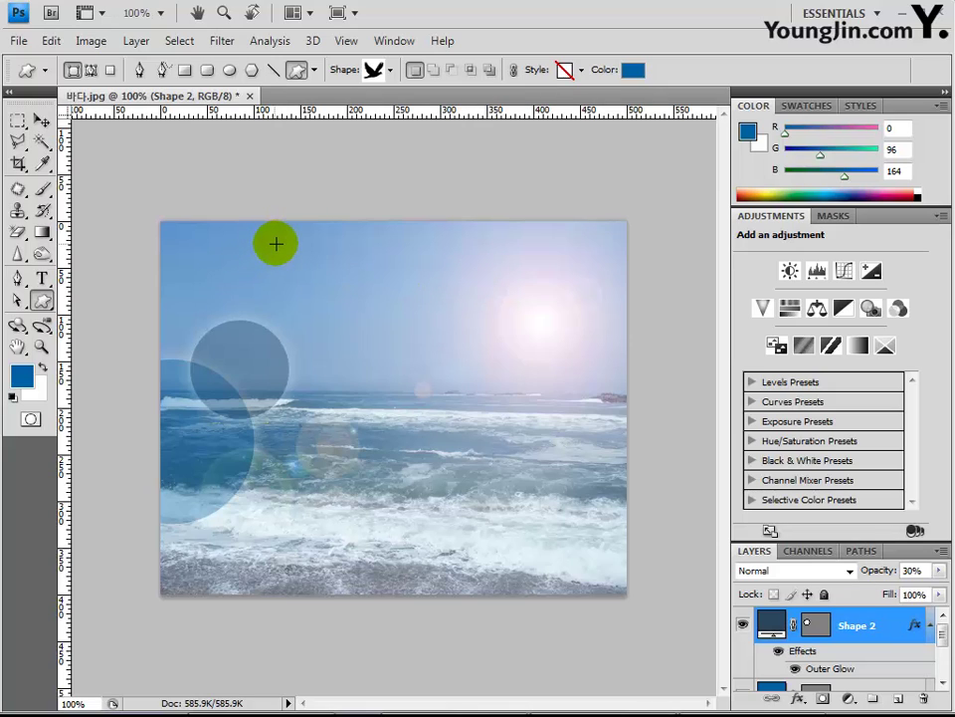
{"action": "left_click_drag", "start_coordinate": [286, 241], "coordinate": [331, 276]}
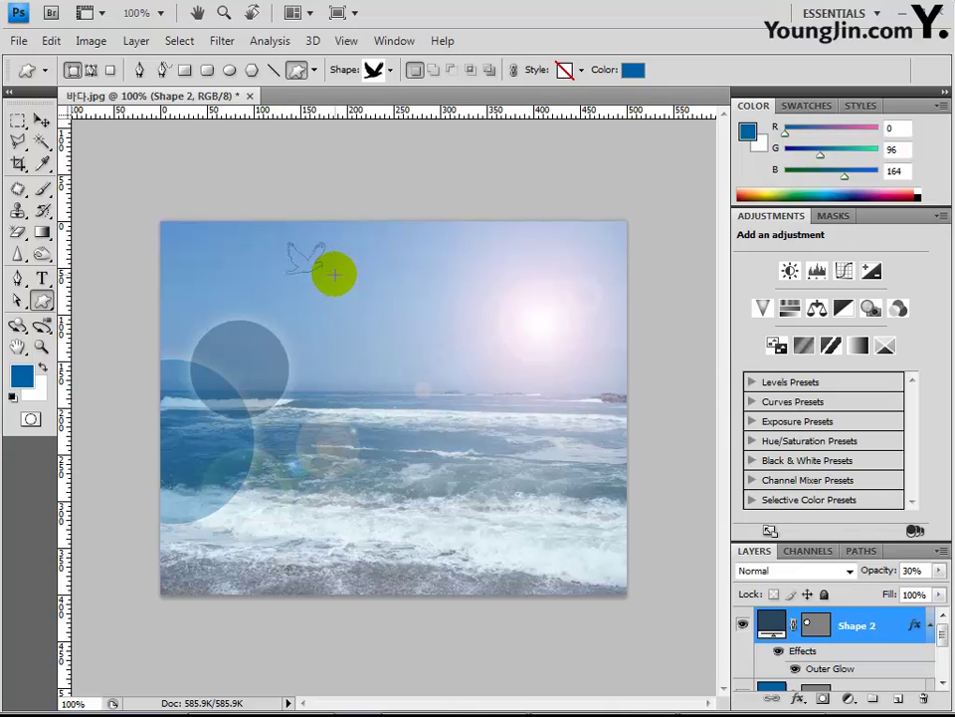
{"action": "left_click_drag", "start_coordinate": [334, 275], "coordinate": [335, 275]}
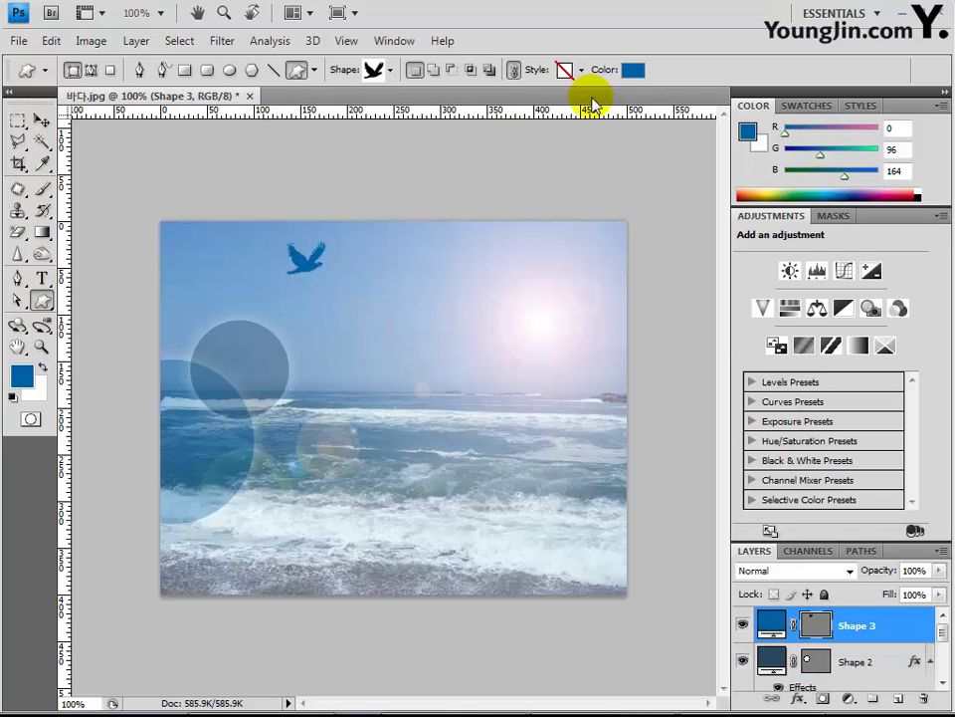
Recolour the bird shape to white, #ffffff
{"action": "left_click", "coordinate": [634, 72]}
{"action": "left_click_drag", "start_coordinate": [390, 259], "coordinate": [361, 200]}
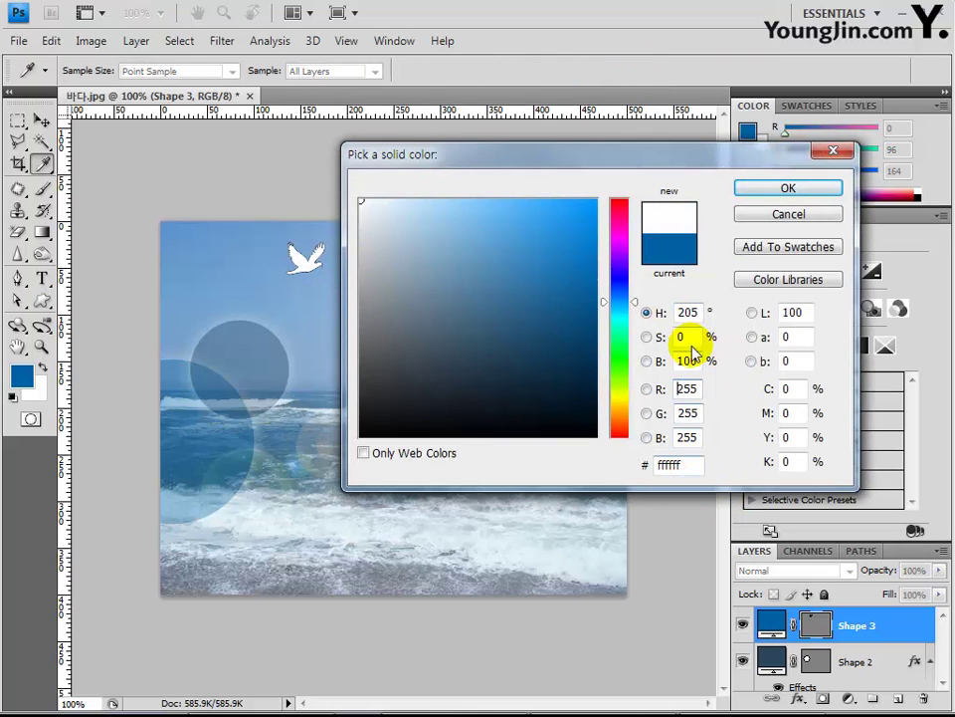
{"action": "left_click", "coordinate": [808, 190]}
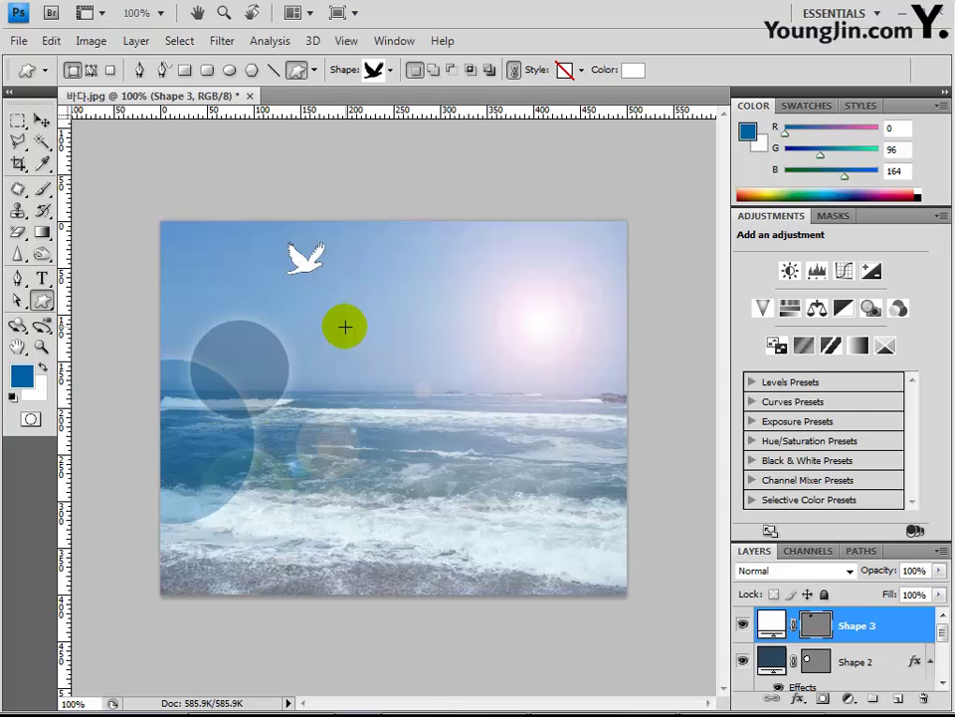
Rotate the bird shape by -5.5° with Free Transform
{"action": "key", "text": "ctrl+t"}
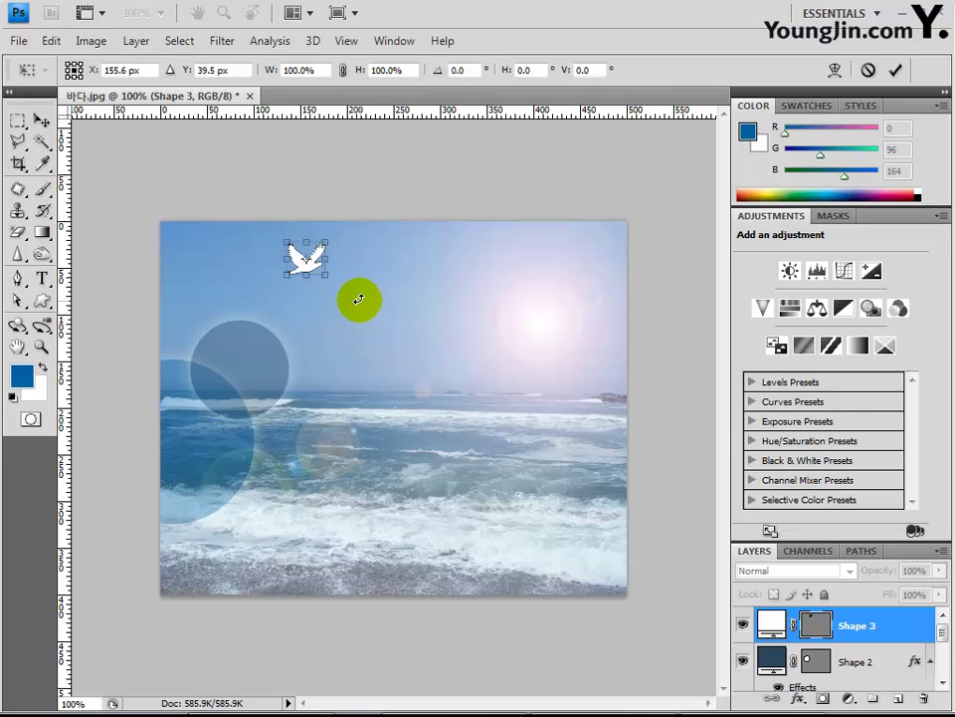
{"action": "left_click_drag", "start_coordinate": [358, 298], "coordinate": [368, 297]}
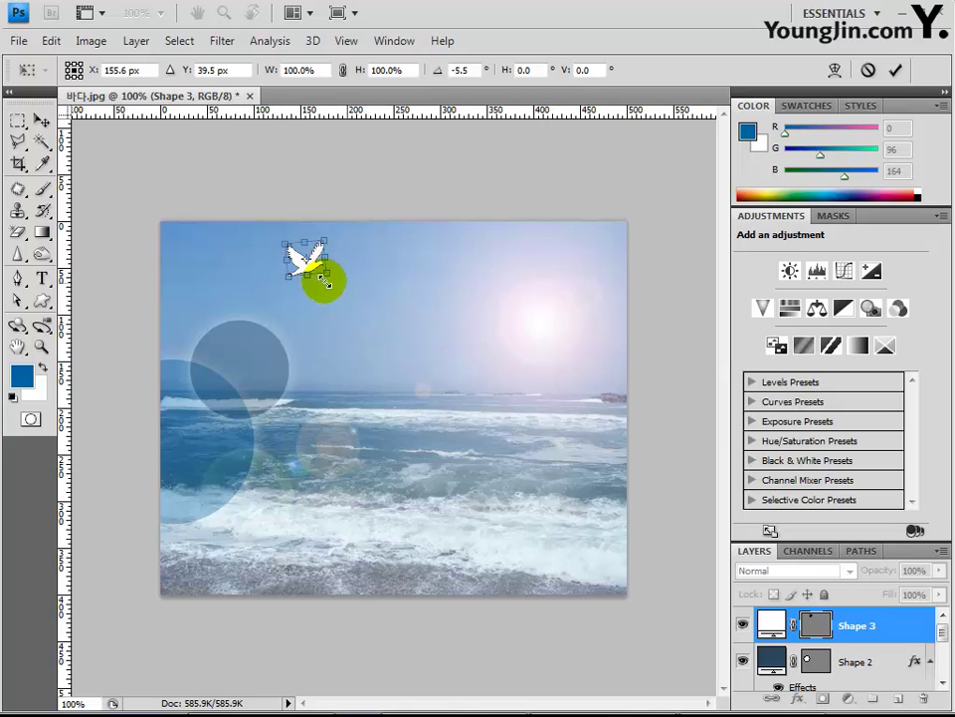
{"action": "key", "text": "Return"}
{"action": "key", "text": "u"}
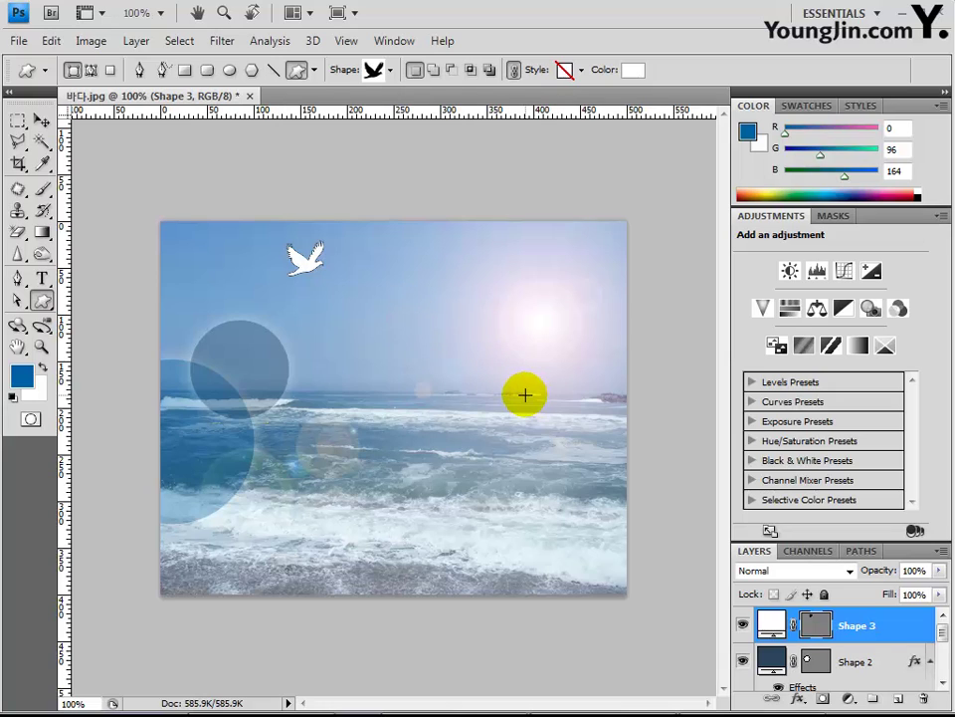
Add a Drop Shadow to the bird's layer with 25% opacity, 3 px distance and 1 px size, keeping Use Global Light on
{"action": "left_click", "coordinate": [797, 698]}
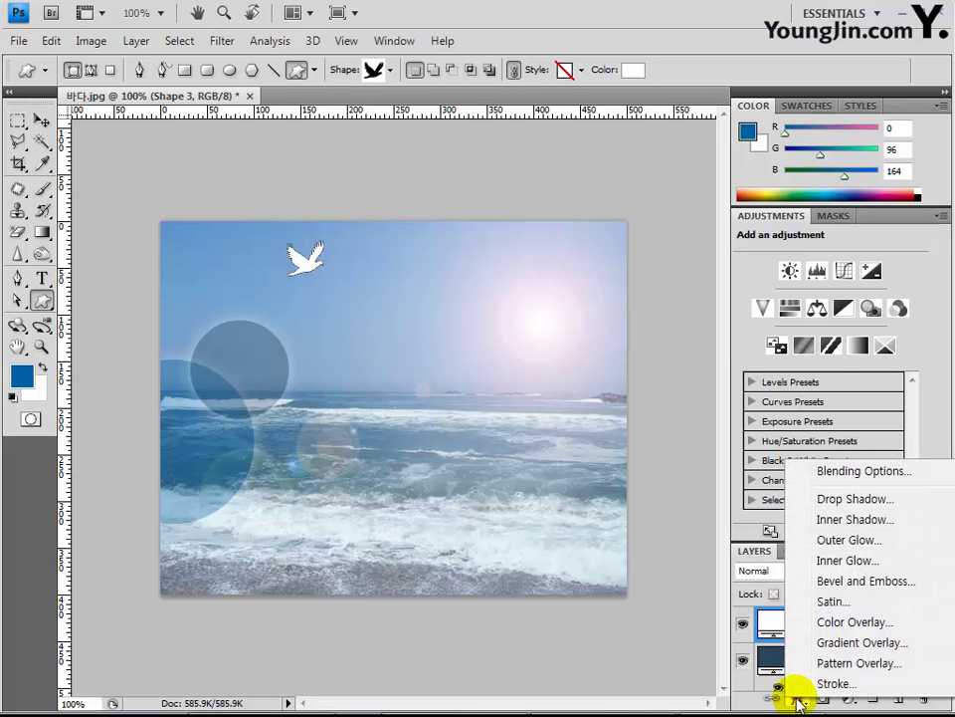
{"action": "left_click", "coordinate": [825, 500]}
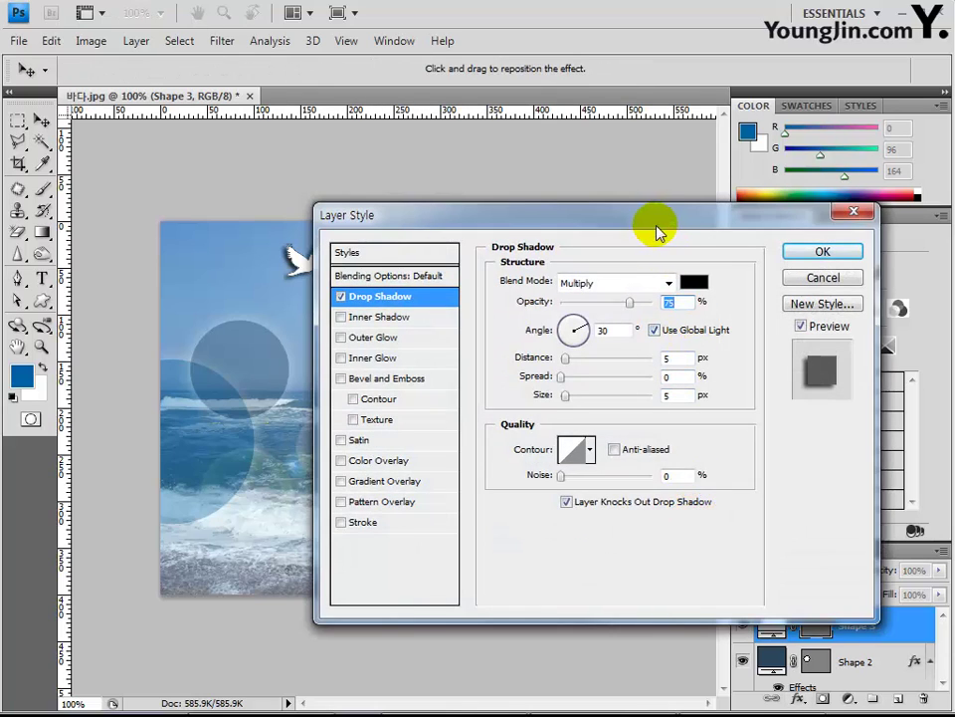
{"action": "left_click_drag", "start_coordinate": [659, 223], "coordinate": [729, 231]}
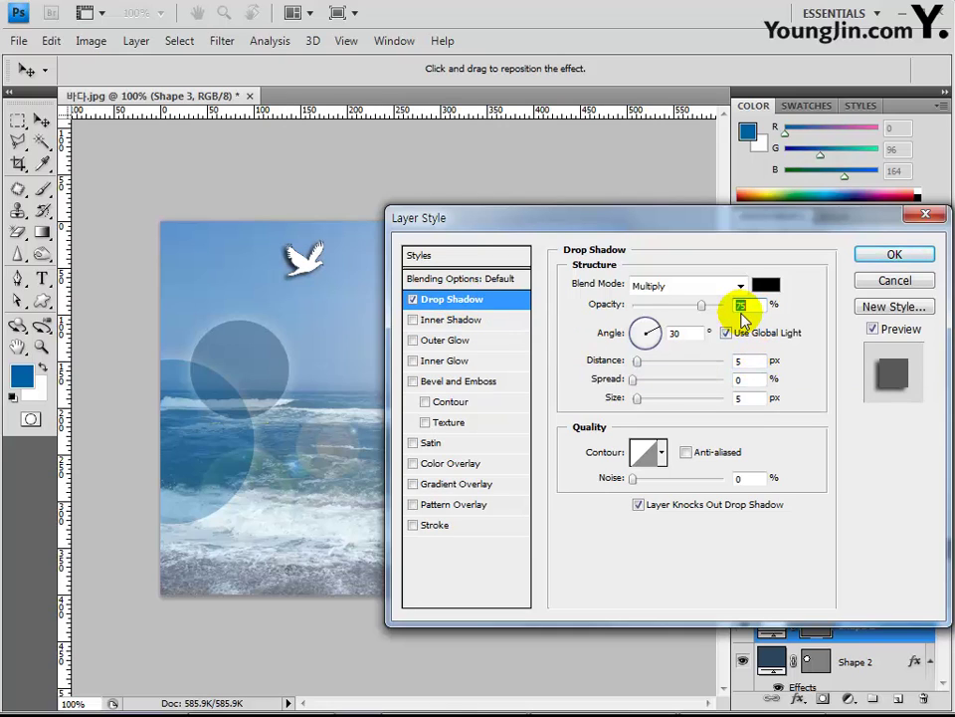
{"action": "type", "text": "25"}
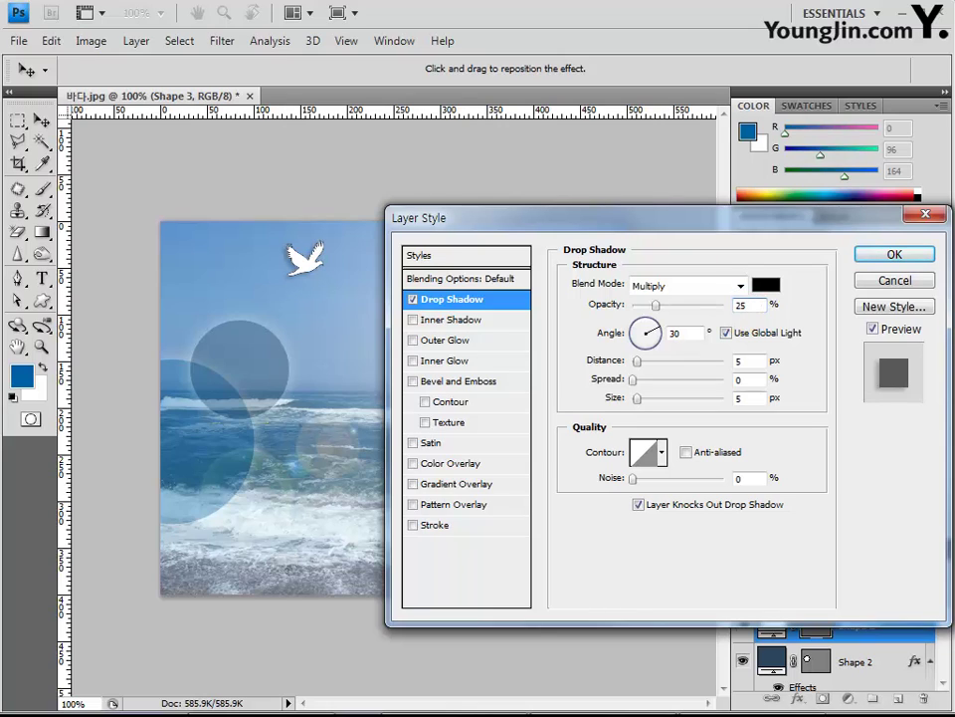
{"action": "left_click", "coordinate": [725, 333]}
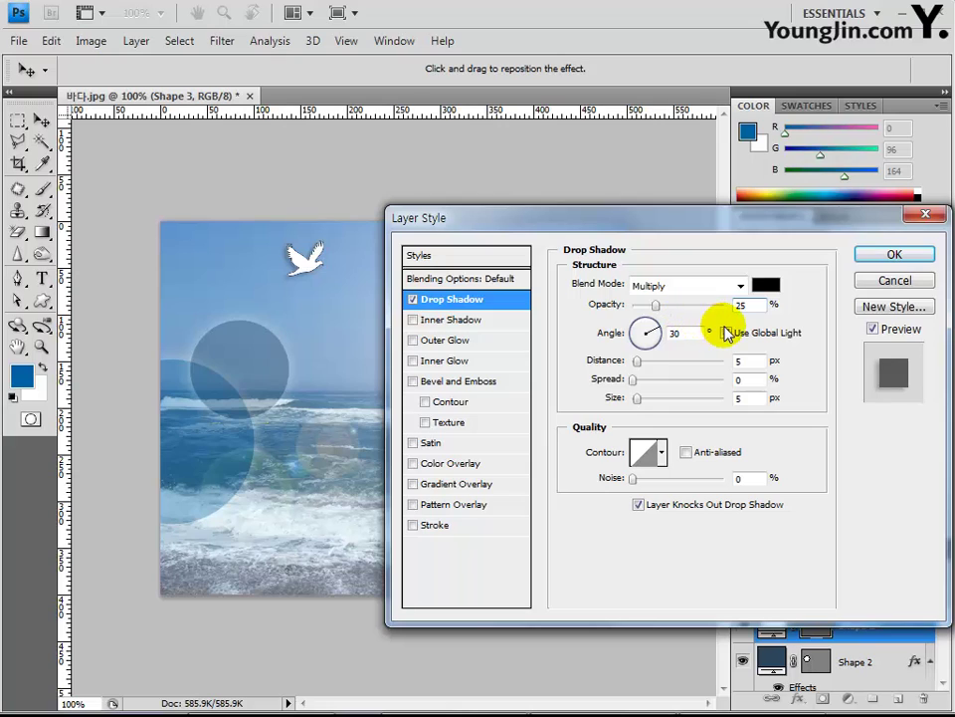
{"action": "left_click", "coordinate": [726, 332]}
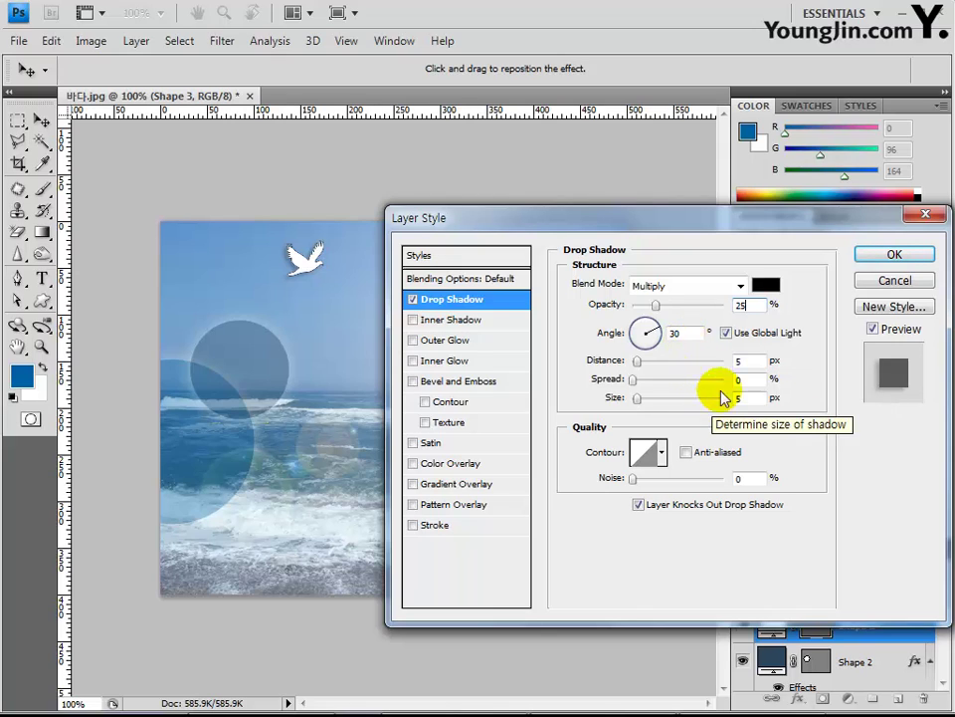
{"action": "left_click", "coordinate": [741, 360]}
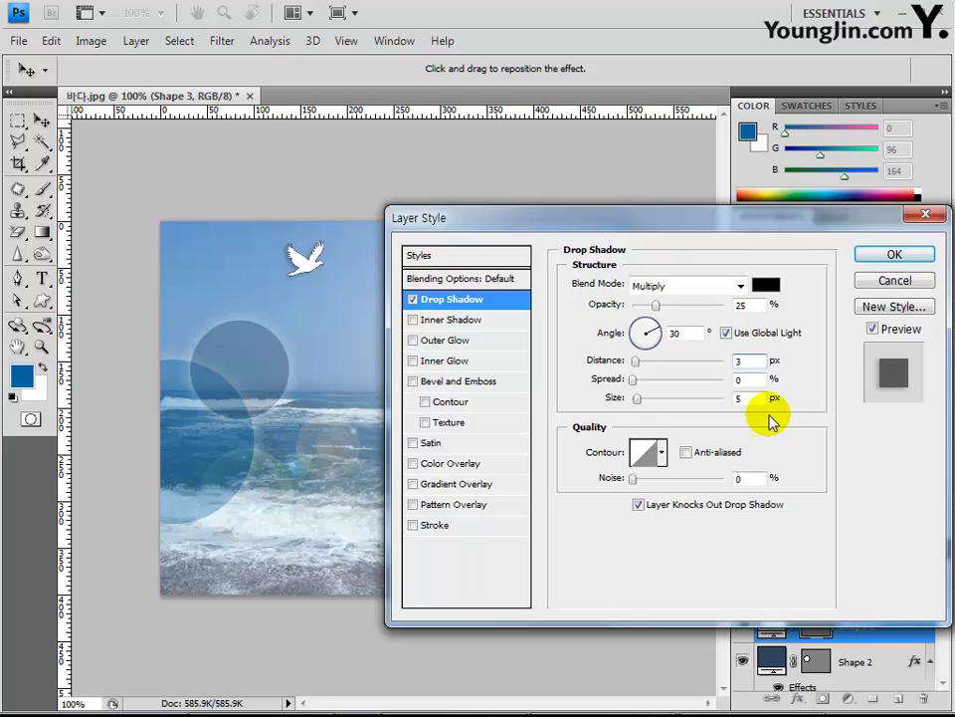
{"action": "left_click", "coordinate": [752, 400]}
{"action": "double_click", "coordinate": [751, 398]}
{"action": "type", "text": "1"}
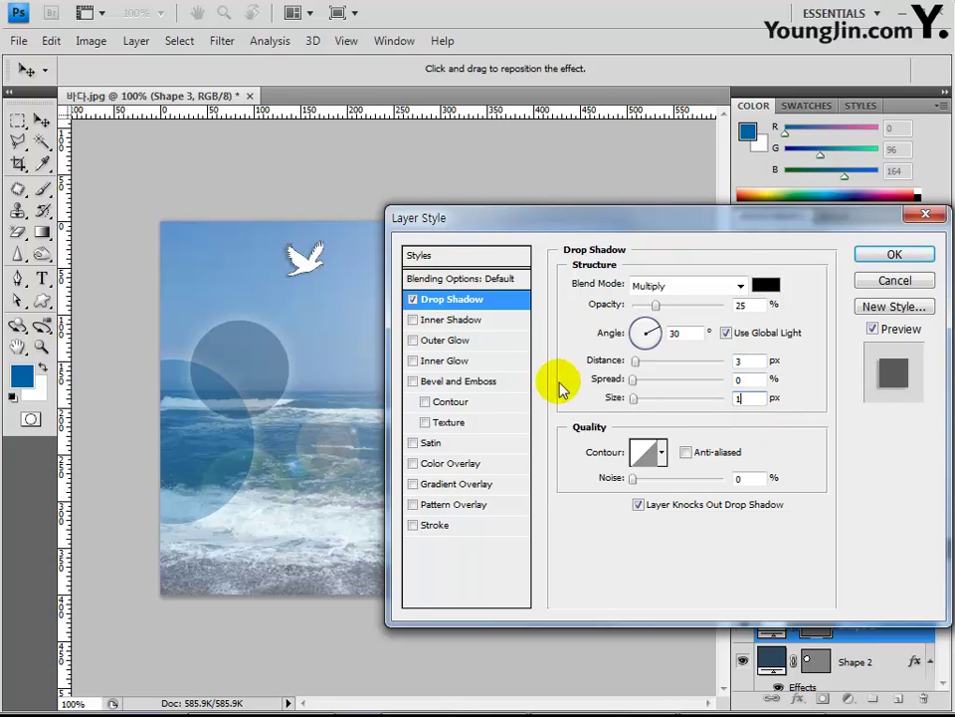
{"action": "left_click", "coordinate": [881, 258]}
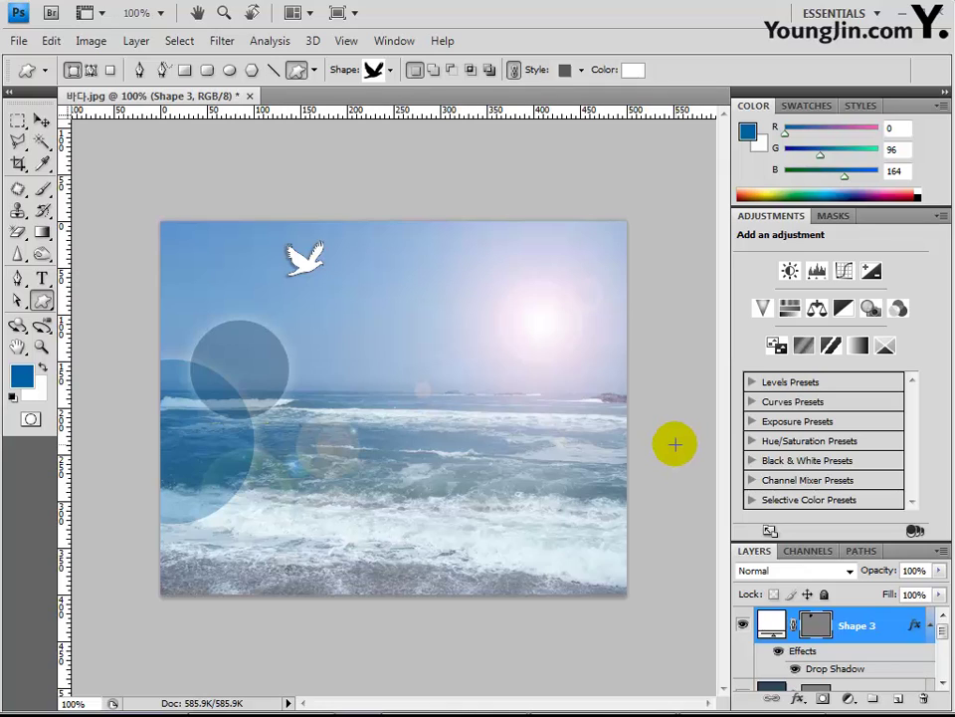
Set the Type tool to Arial Regular, 48 pt, in white
{"action": "left_click", "coordinate": [41, 287]}
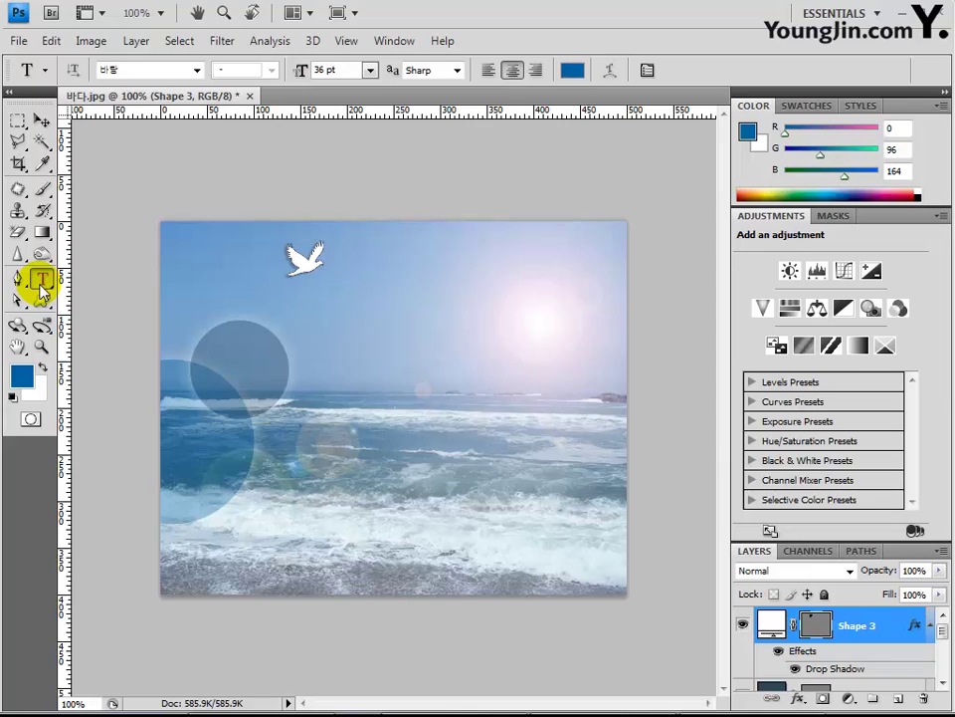
{"action": "left_click", "coordinate": [196, 69]}
{"action": "left_click_drag", "start_coordinate": [435, 282], "coordinate": [438, 394]}
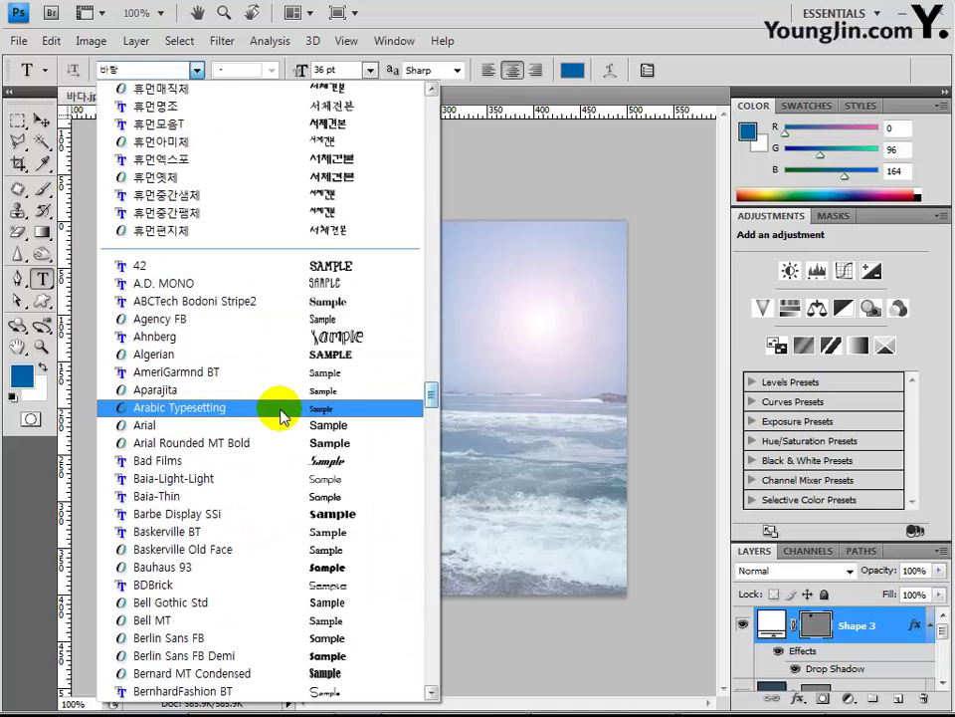
{"action": "left_click", "coordinate": [267, 423]}
{"action": "left_click", "coordinate": [267, 423]}
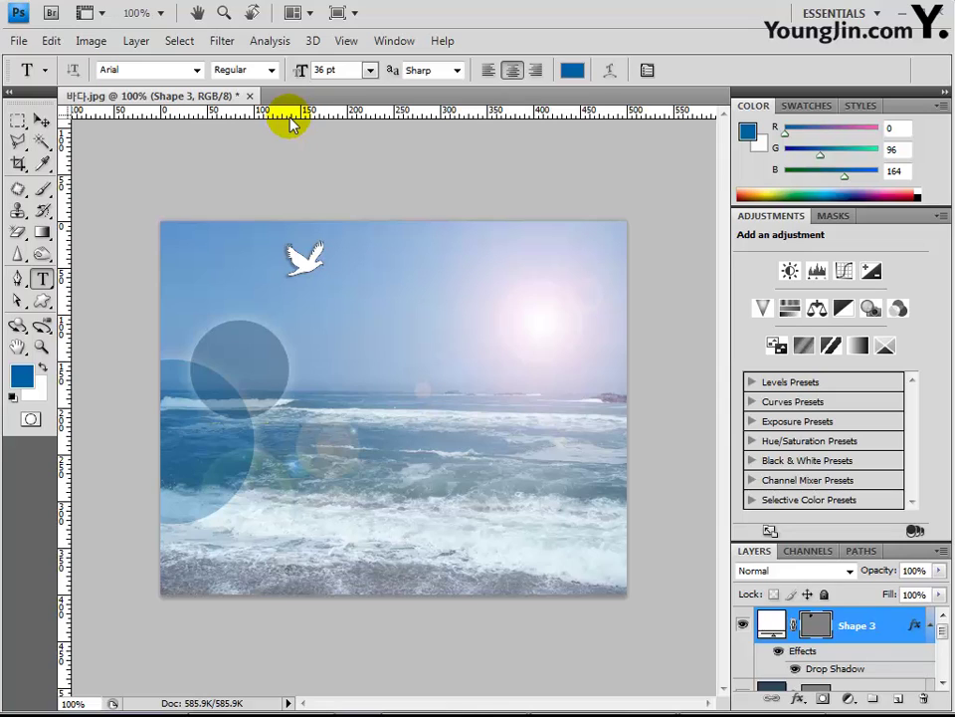
{"action": "left_click", "coordinate": [329, 71]}
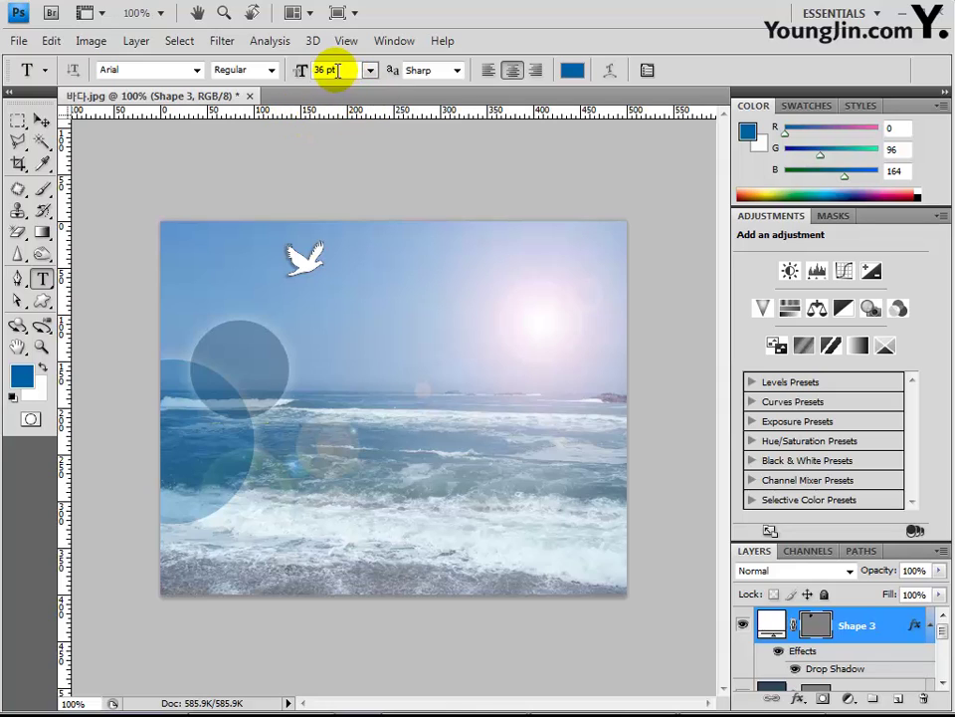
{"action": "double_click", "coordinate": [324, 70]}
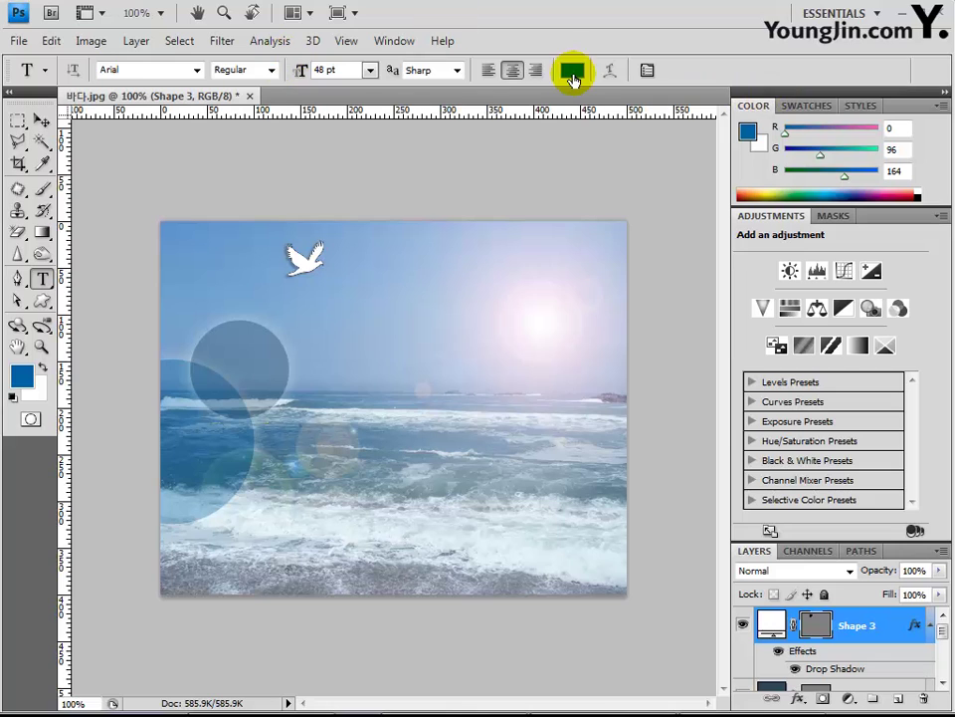
{"action": "left_click", "coordinate": [573, 70]}
{"action": "left_click_drag", "start_coordinate": [428, 231], "coordinate": [362, 202]}
{"action": "left_click", "coordinate": [764, 189]}
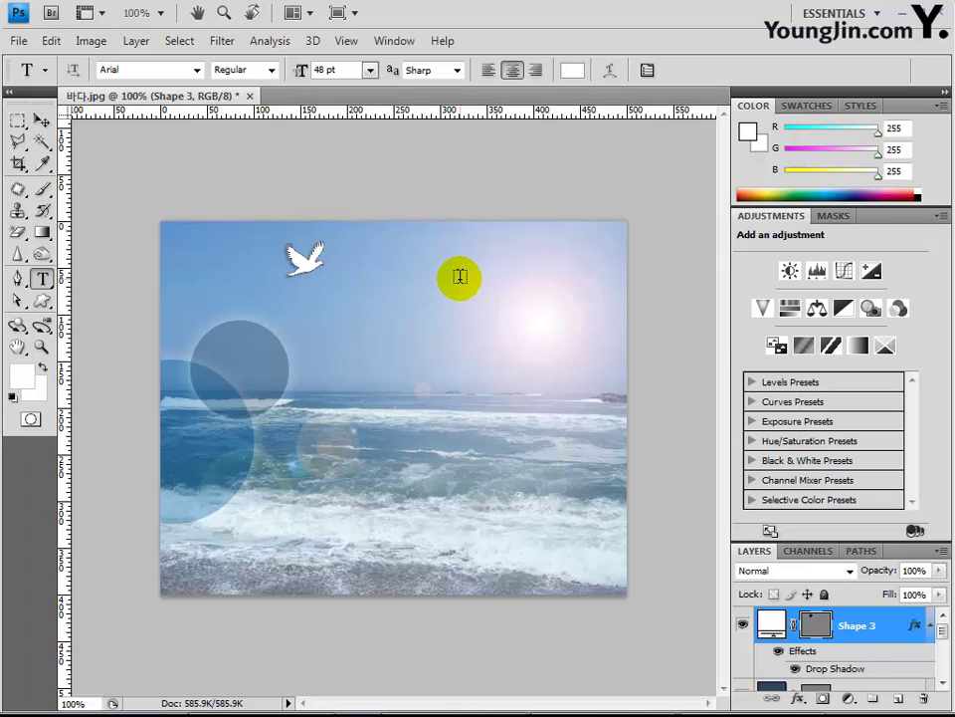
Add the centred text "Fly to the sky" across the middle of the image at the horizon
{"action": "left_click", "coordinate": [393, 395]}
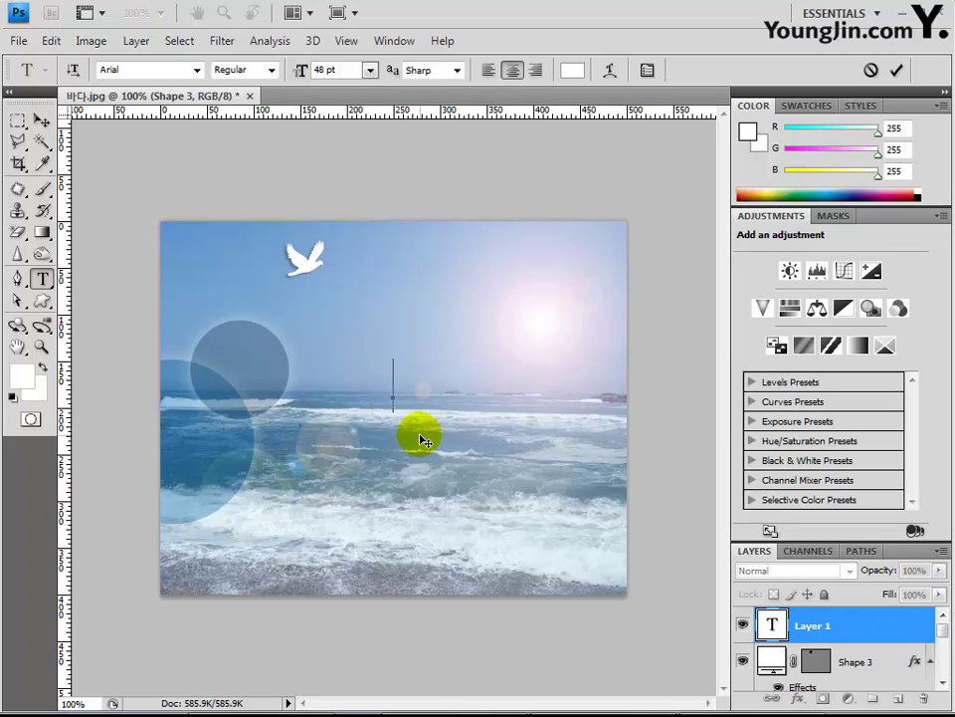
{"action": "type", "text": "Fly to the sky"}
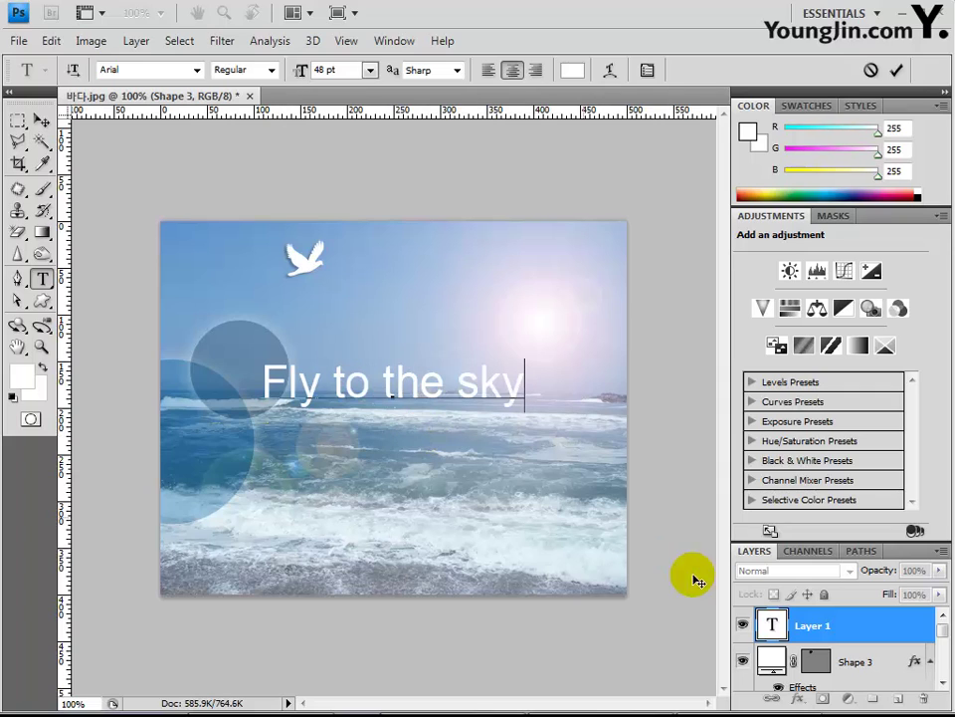
{"action": "left_click", "coordinate": [808, 624]}
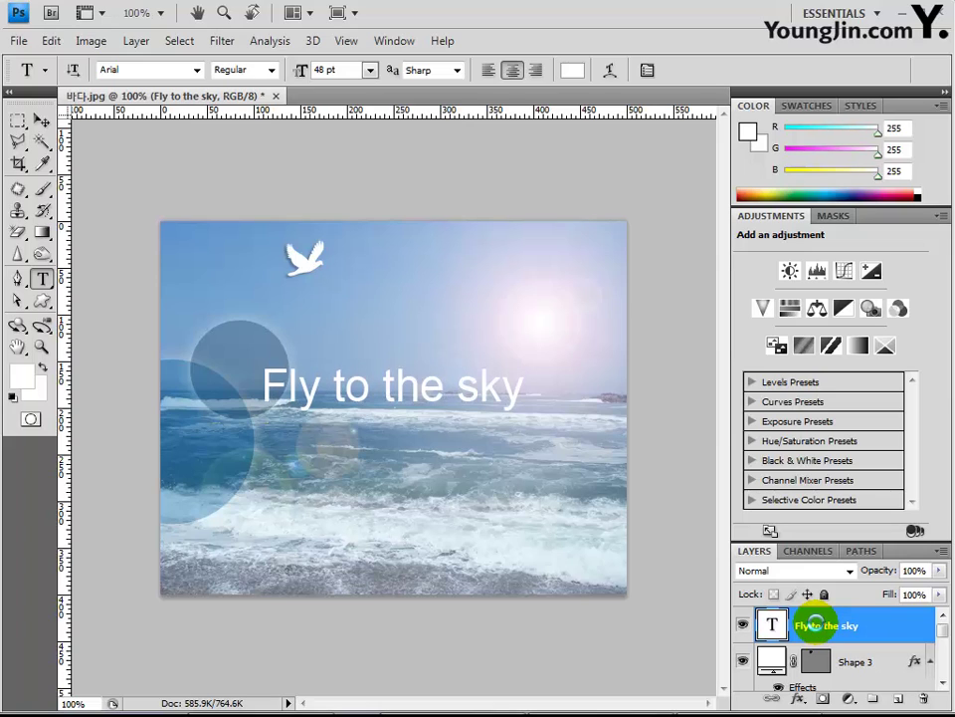
Nudge the "Fly to the sky" text down by a few pixels
{"action": "key", "text": "ctrl+Down"}
{"action": "key", "text": "ctrl+Down"}
{"action": "key", "text": "ctrl+Down"}
{"action": "key", "text": "ctrl+Down"}
{"action": "key", "text": "ctrl+Down"}
{"action": "key", "text": "ctrl+Down"}
{"action": "key", "text": "ctrl+Down"}
{"action": "key", "text": "ctrl+Down"}
{"action": "key", "text": "ctrl+Down"}
{"action": "key", "text": "ctrl+Down"}
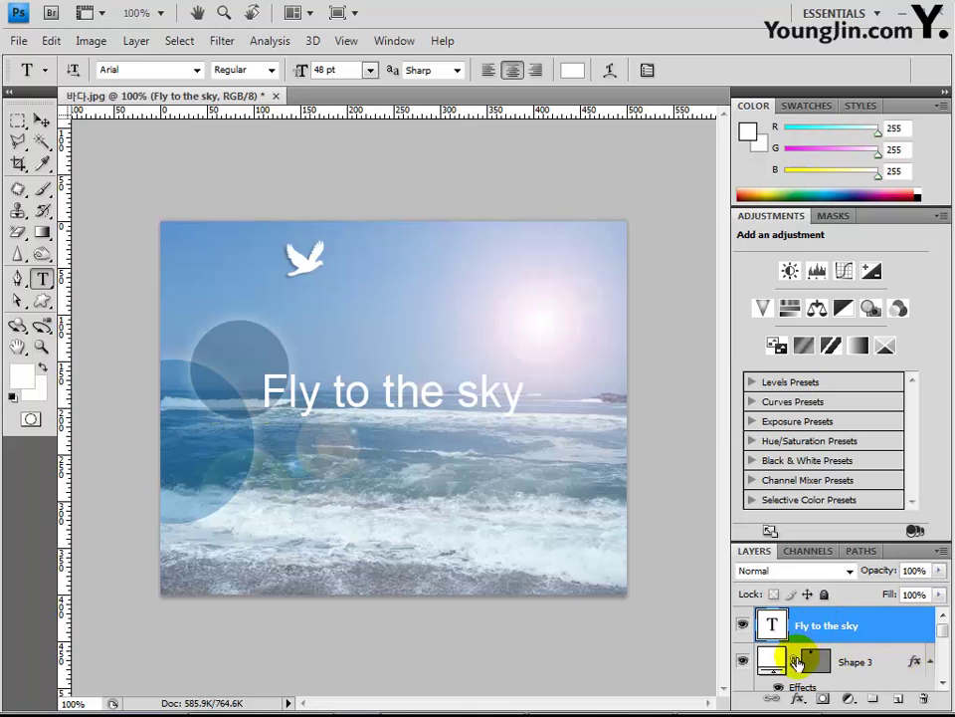
Add a 2 px outside Stroke in colour #a3c6ca to the "Fly to the sky" text layer
{"action": "left_click", "coordinate": [797, 698]}
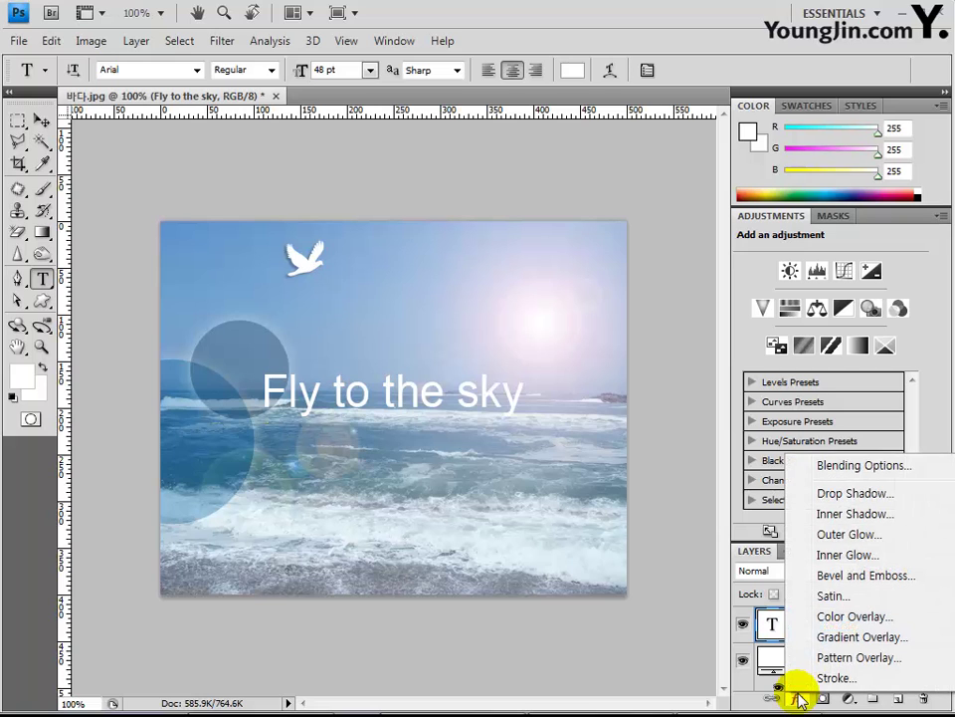
{"action": "left_click", "coordinate": [801, 678]}
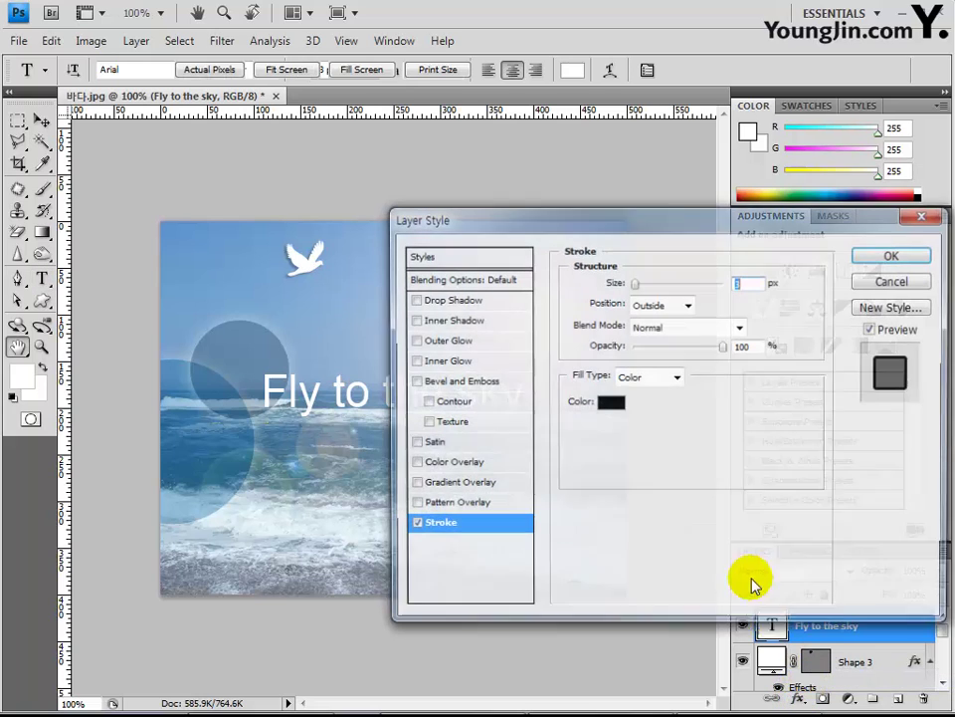
{"action": "type", "text": "2"}
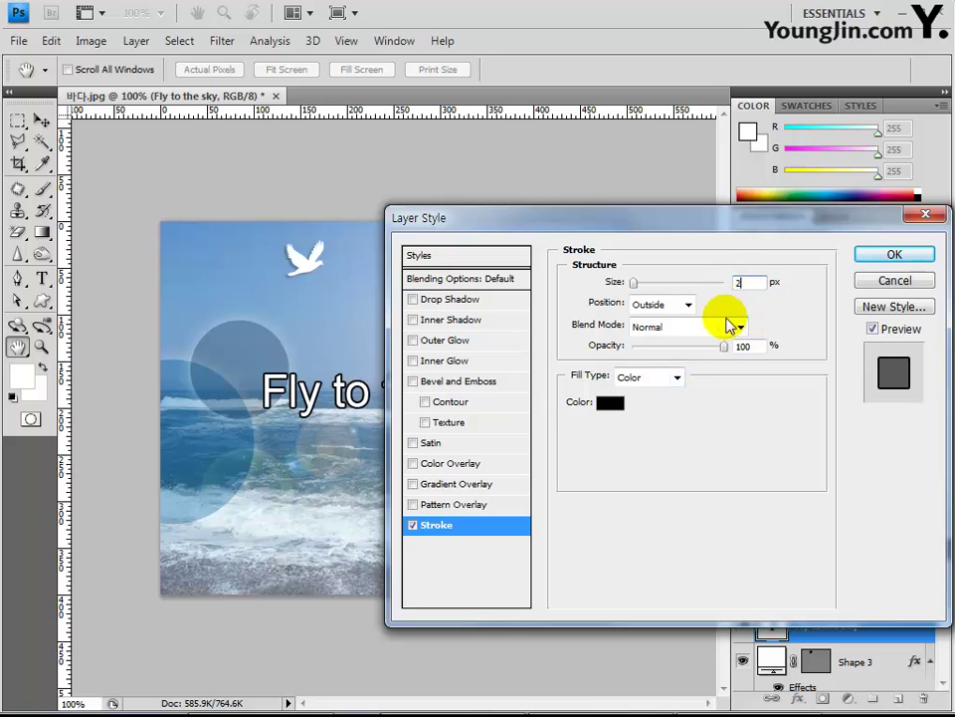
{"action": "left_click", "coordinate": [607, 403]}
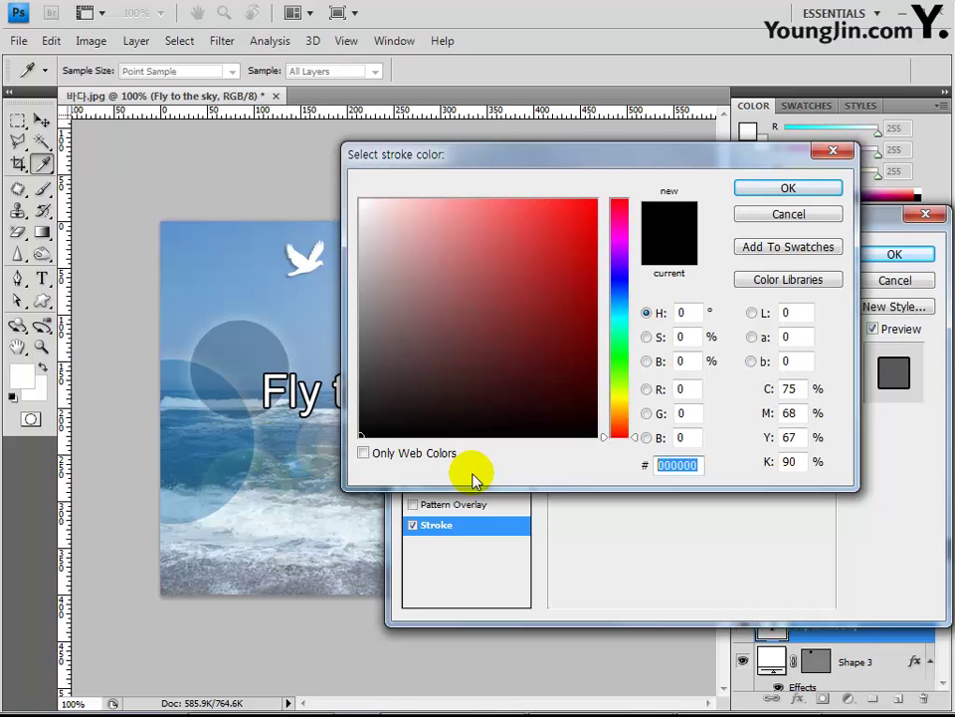
{"action": "type", "text": "a3"}
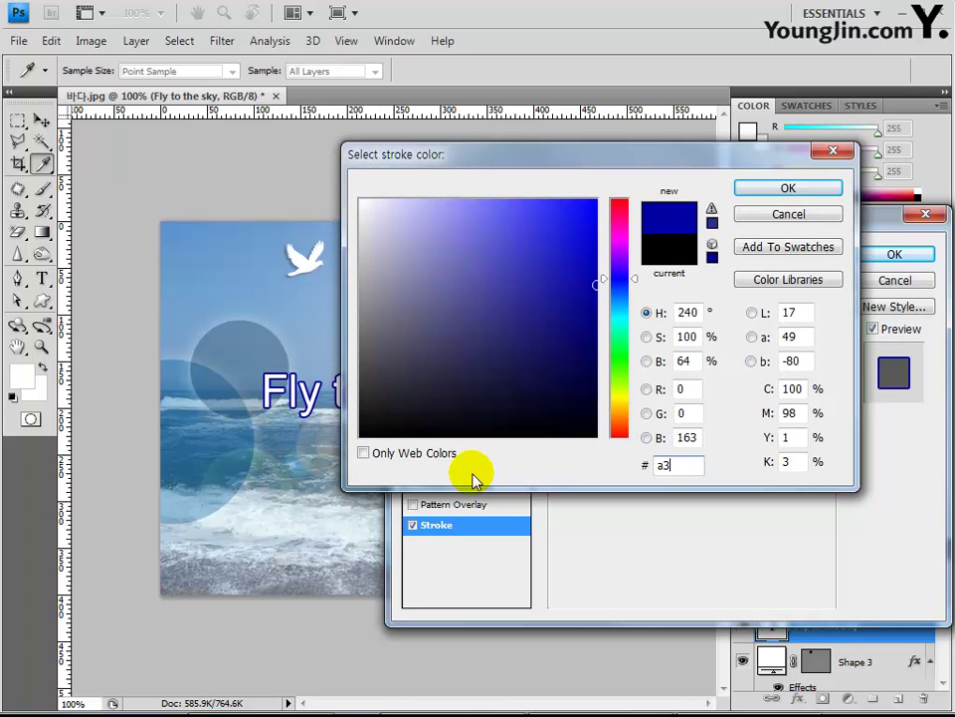
{"action": "type", "text": "c6ca"}
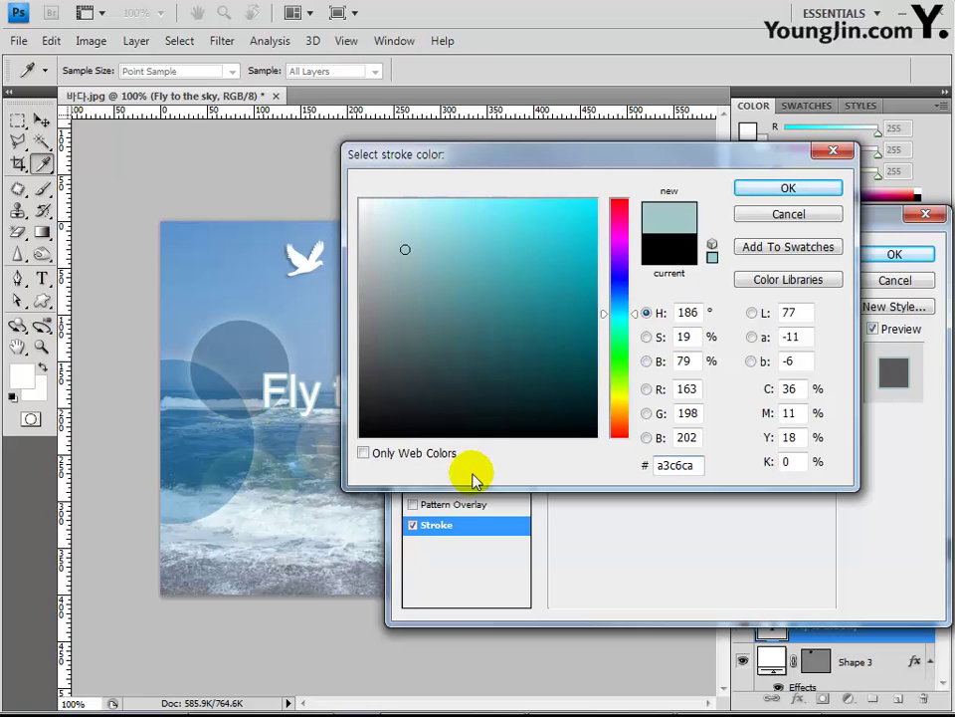
{"action": "key", "text": "Return"}
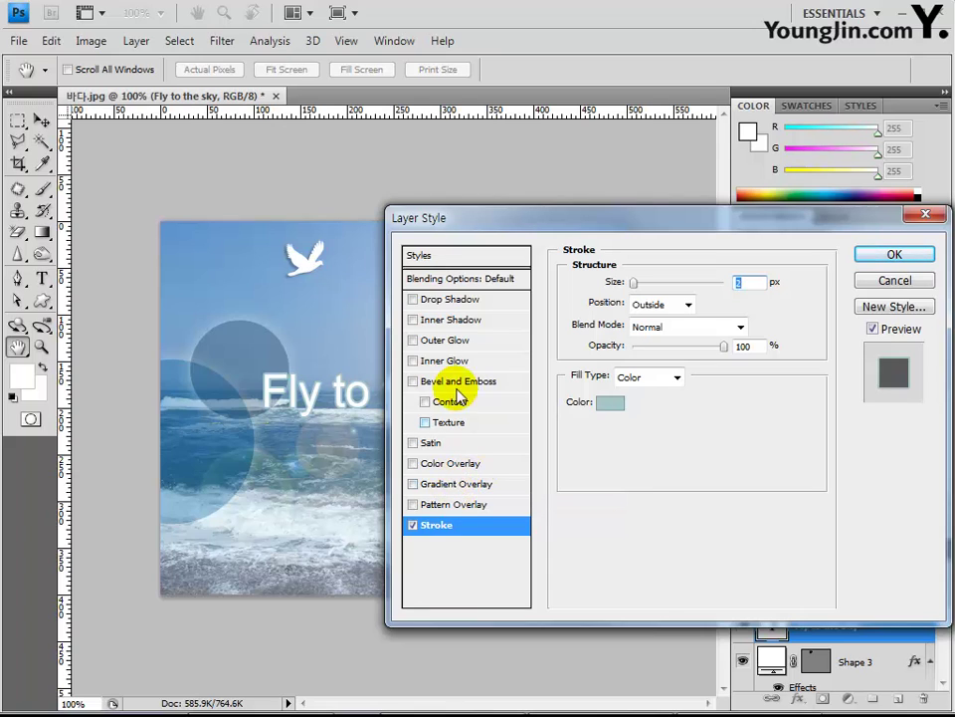
Add an Outer Glow with a size of 13 px to the "Fly to the sky" text and apply the layer style
{"action": "left_click", "coordinate": [455, 340]}
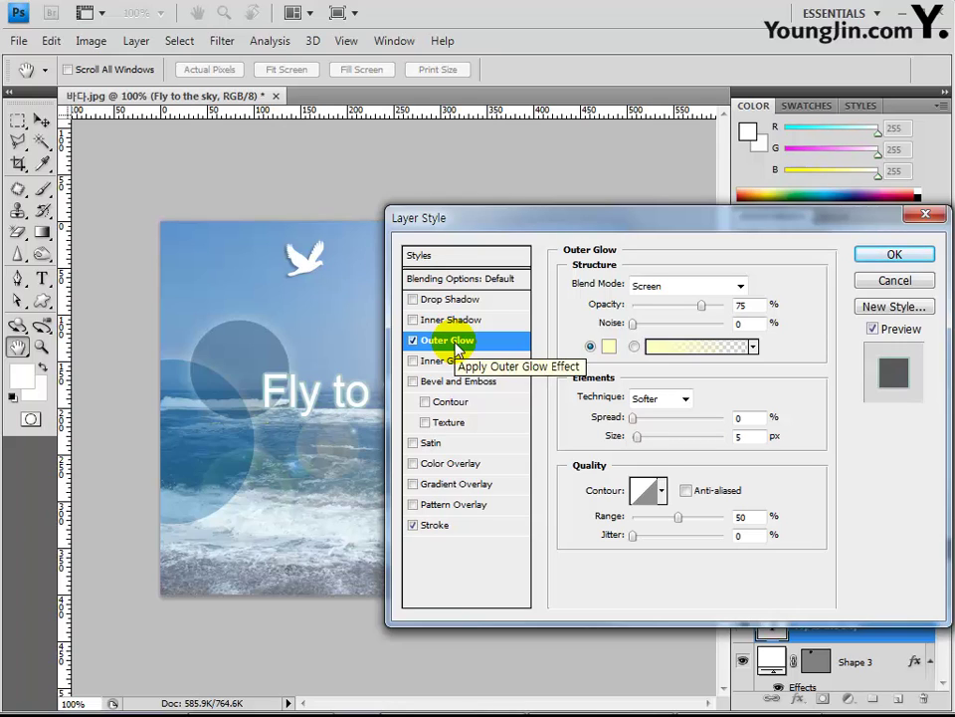
{"action": "left_click", "coordinate": [740, 436]}
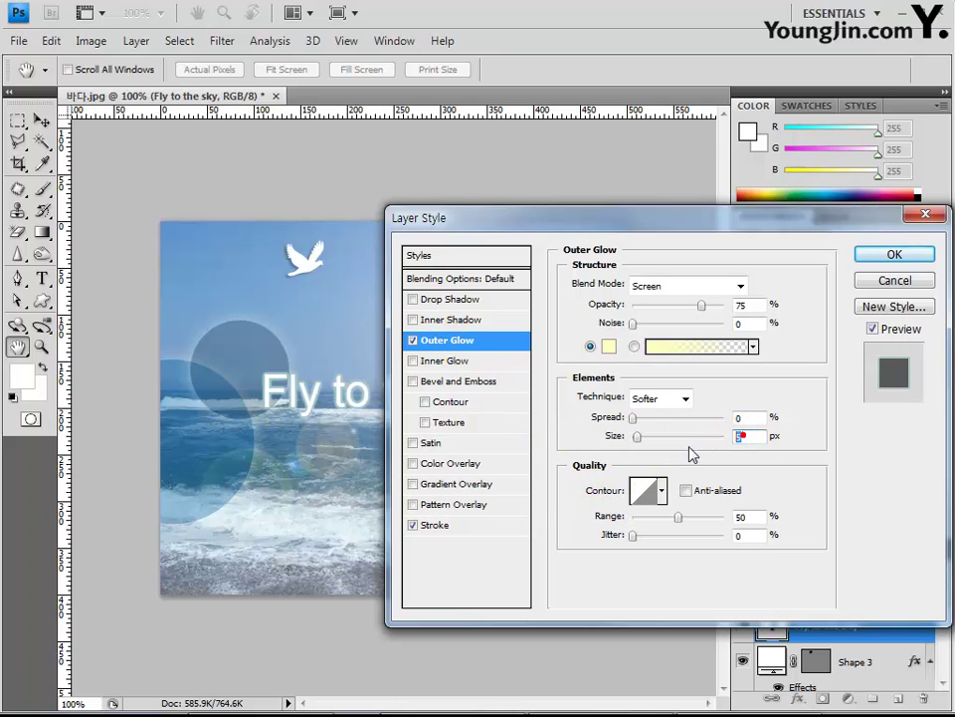
{"action": "type", "text": "13"}
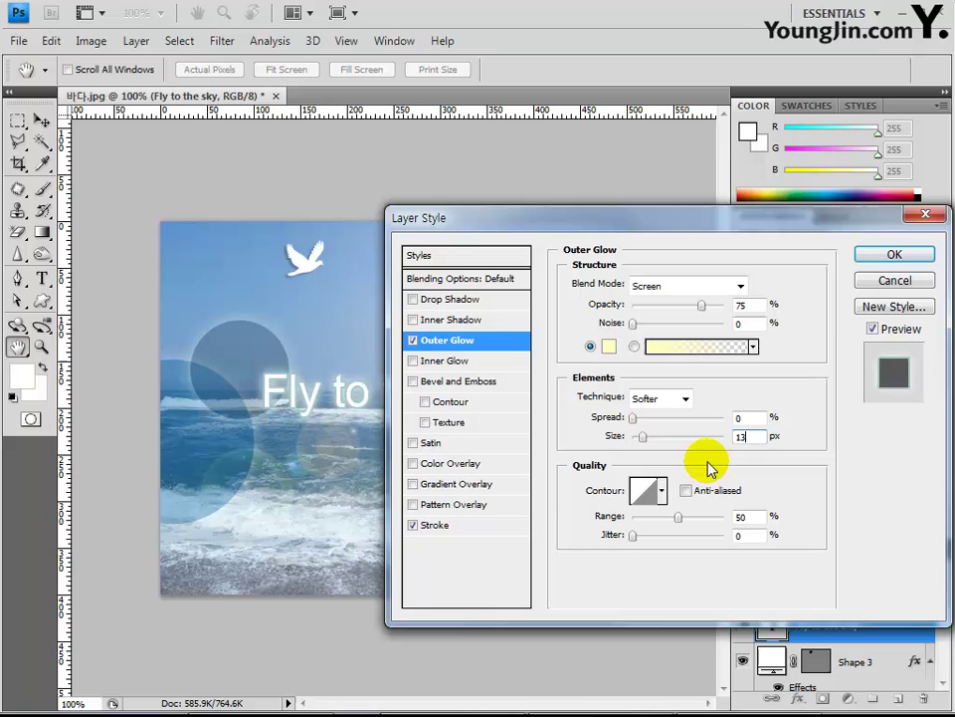
{"action": "left_click", "coordinate": [894, 255]}
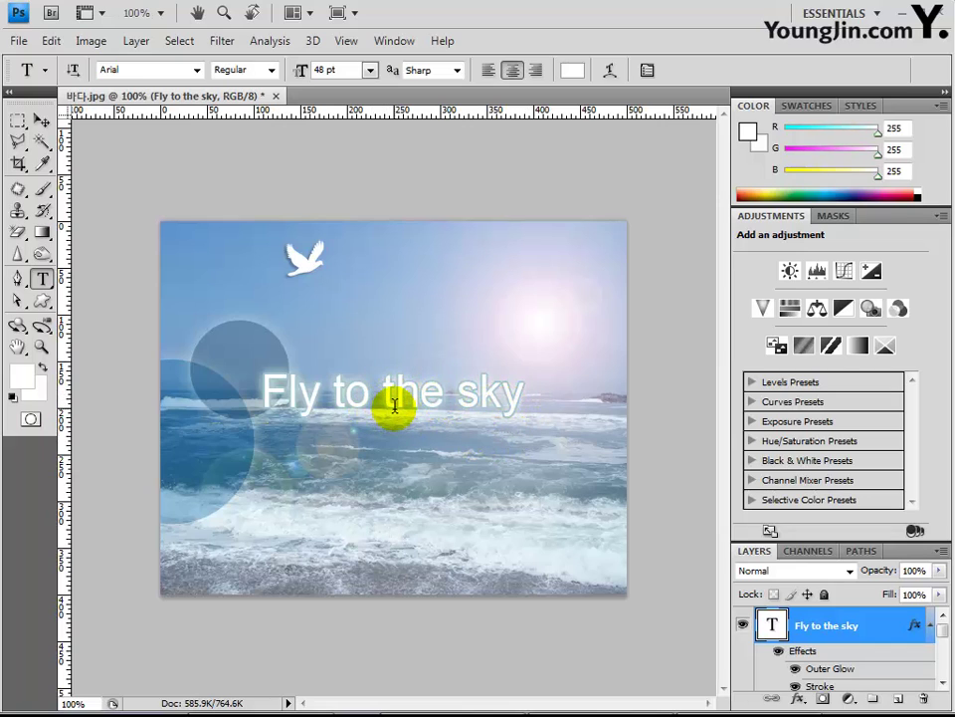
{"action": "left_click", "coordinate": [804, 630]}
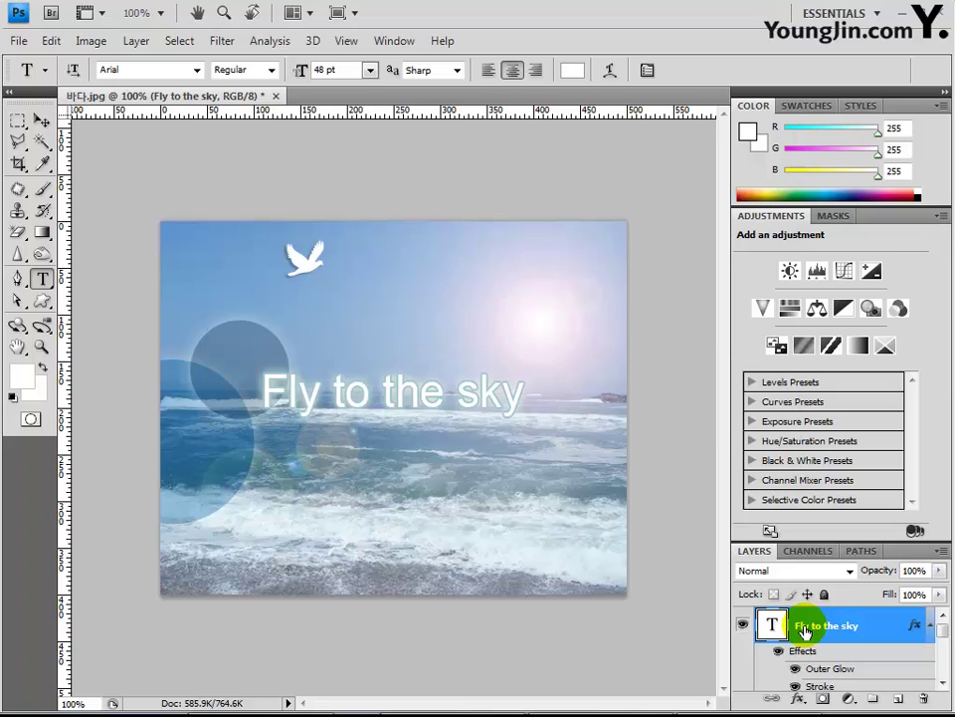
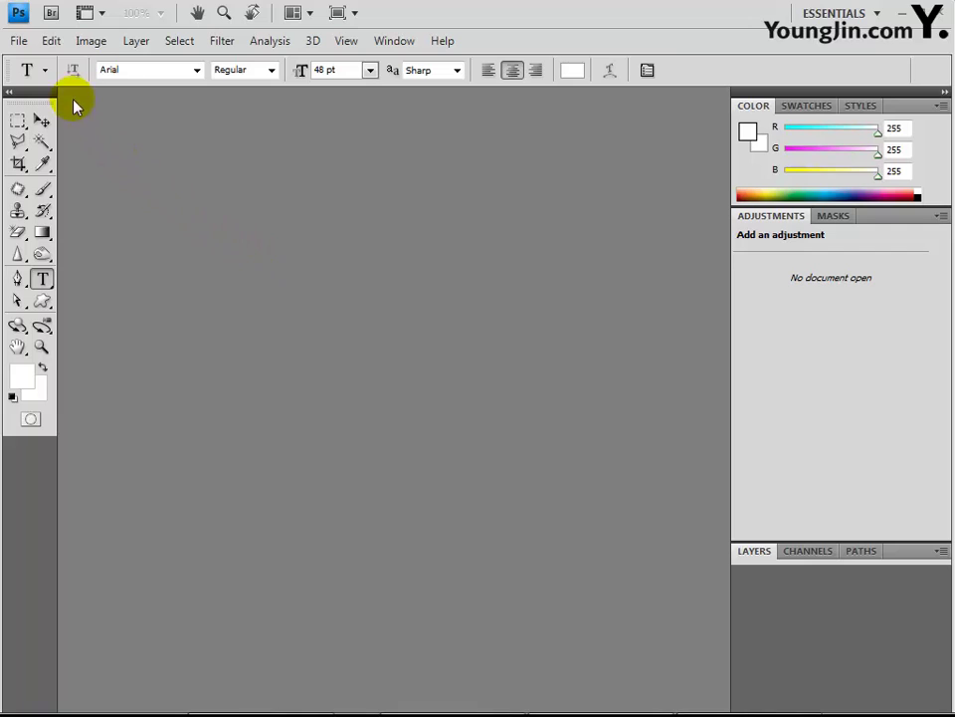
Create a new blank document 400 pixels wide and 500 pixels high
{"action": "left_click", "coordinate": [19, 41]}
{"action": "left_click", "coordinate": [31, 61]}
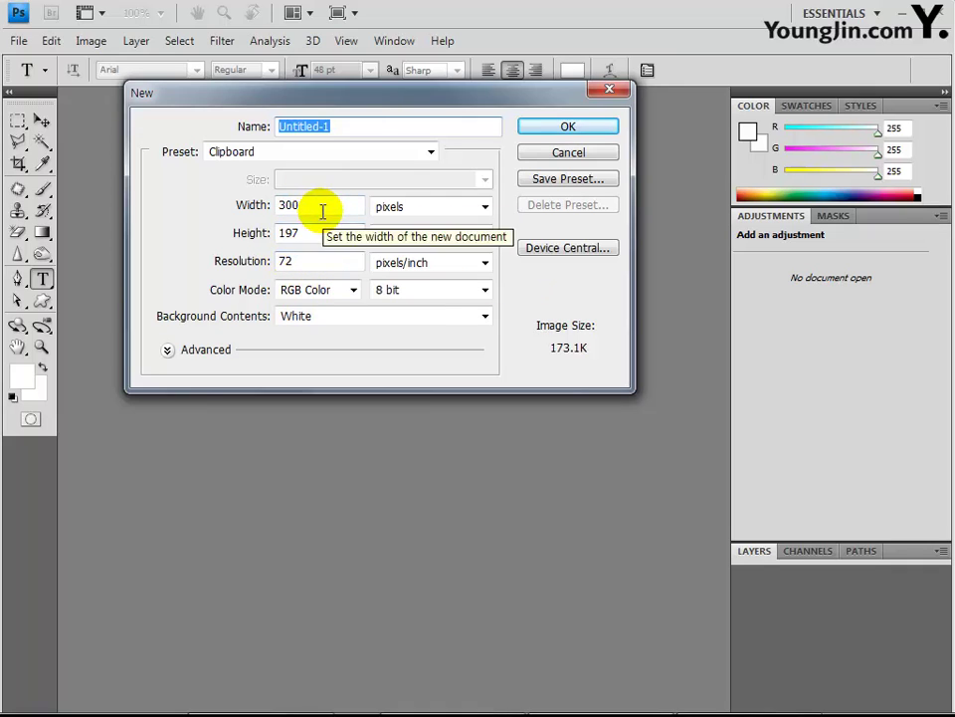
{"action": "double_click", "coordinate": [319, 207]}
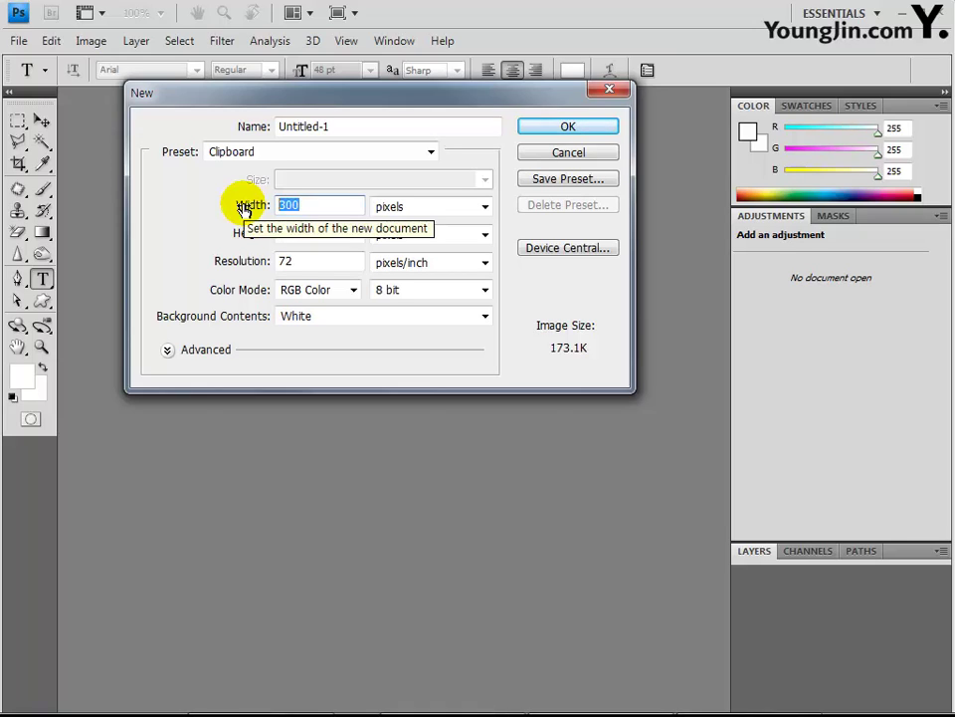
{"action": "type", "text": "400"}
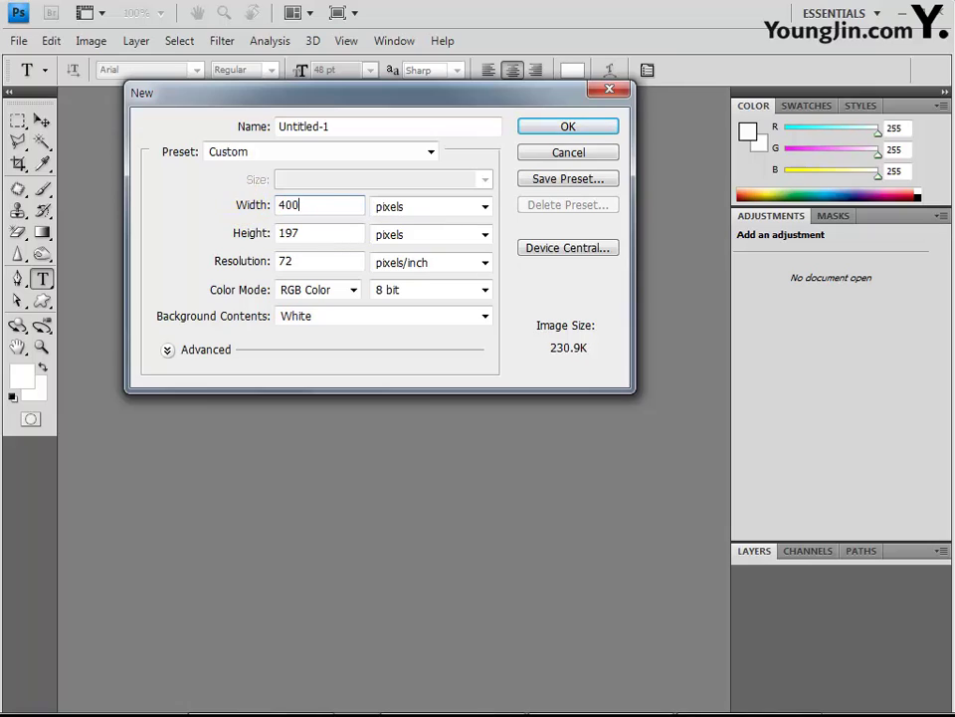
{"action": "double_click", "coordinate": [339, 232]}
{"action": "type", "text": "500"}
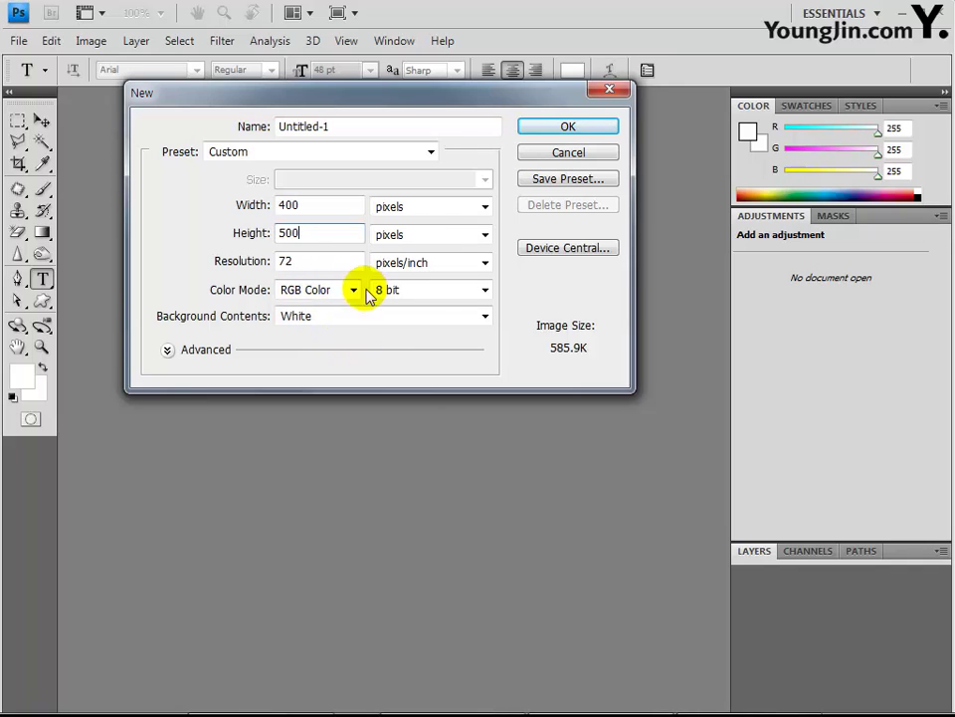
{"action": "left_click", "coordinate": [544, 127]}
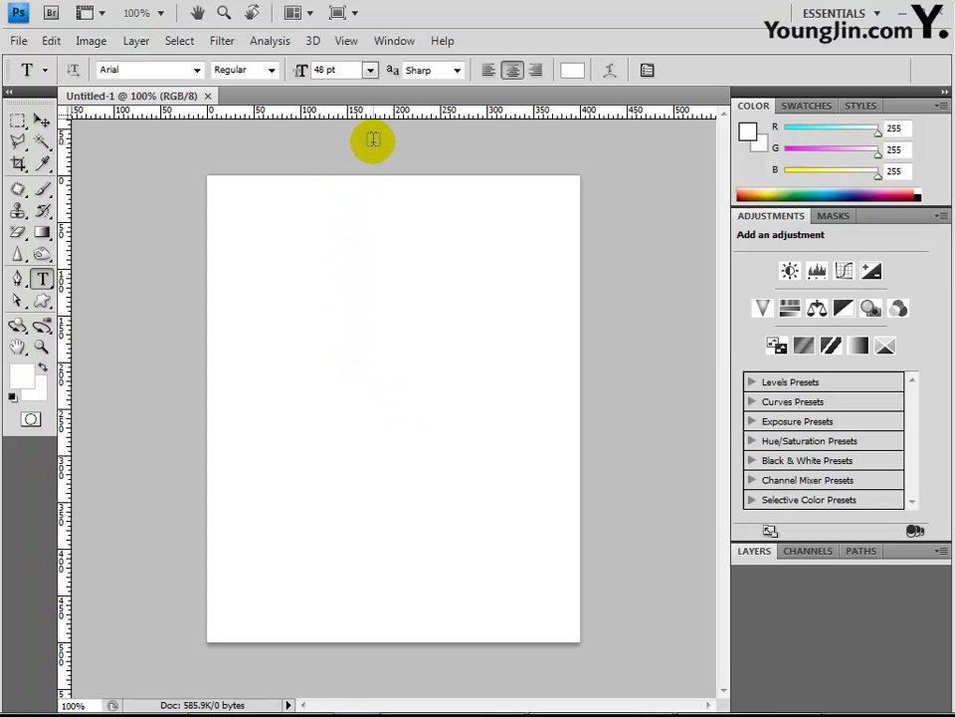
Add vertical guides at 100, 200 and 300 px across the canvas
{"action": "left_click", "coordinate": [348, 42]}
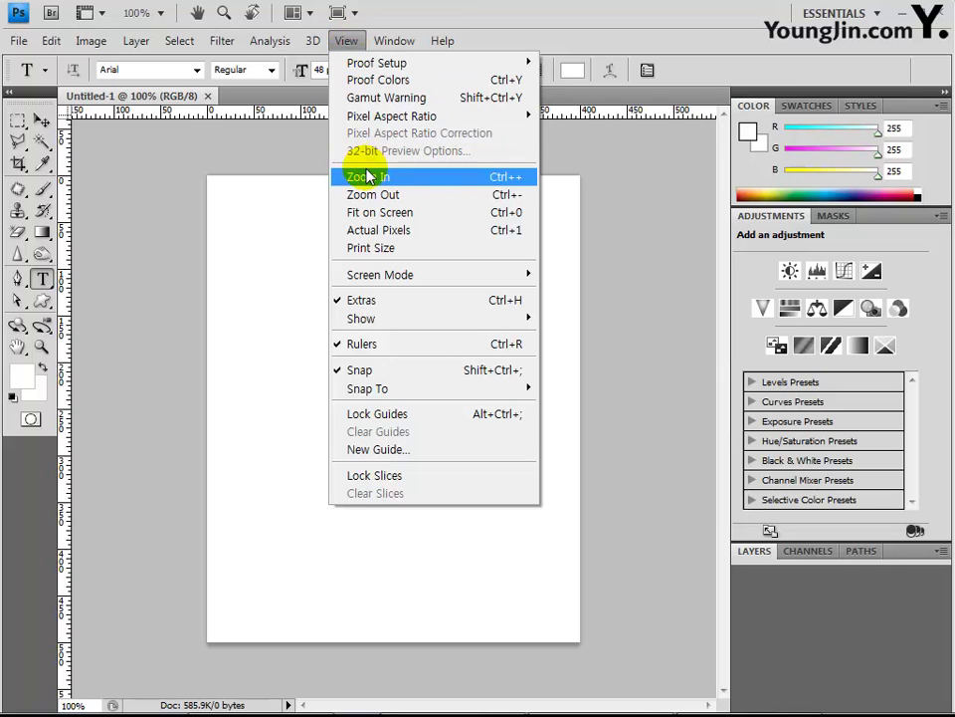
{"action": "left_click", "coordinate": [410, 449]}
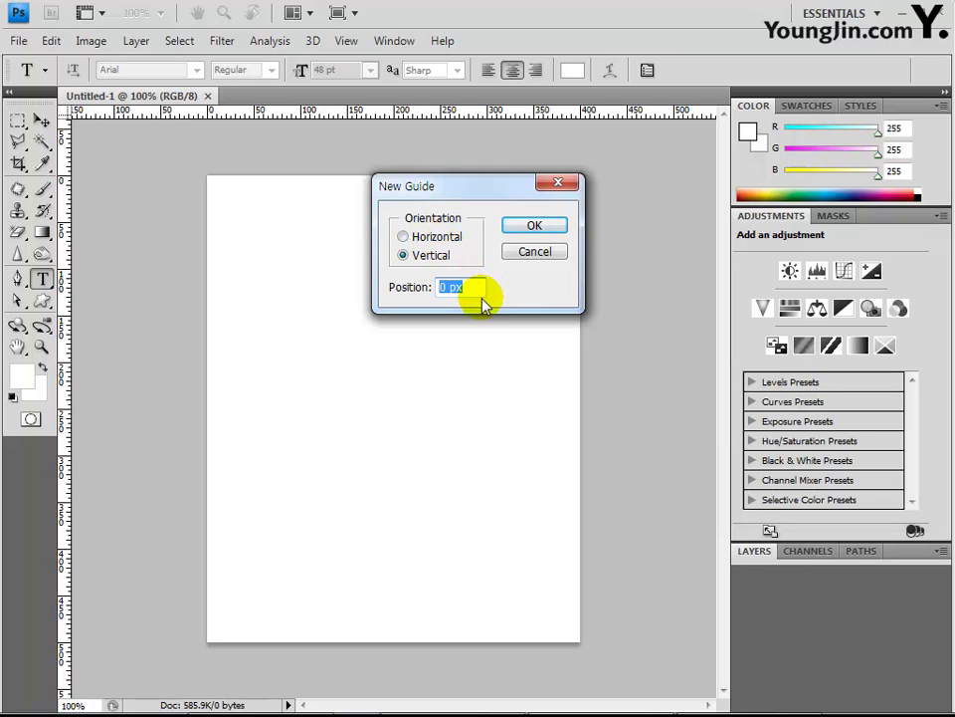
{"action": "type", "text": "100"}
{"action": "key", "text": "Return"}
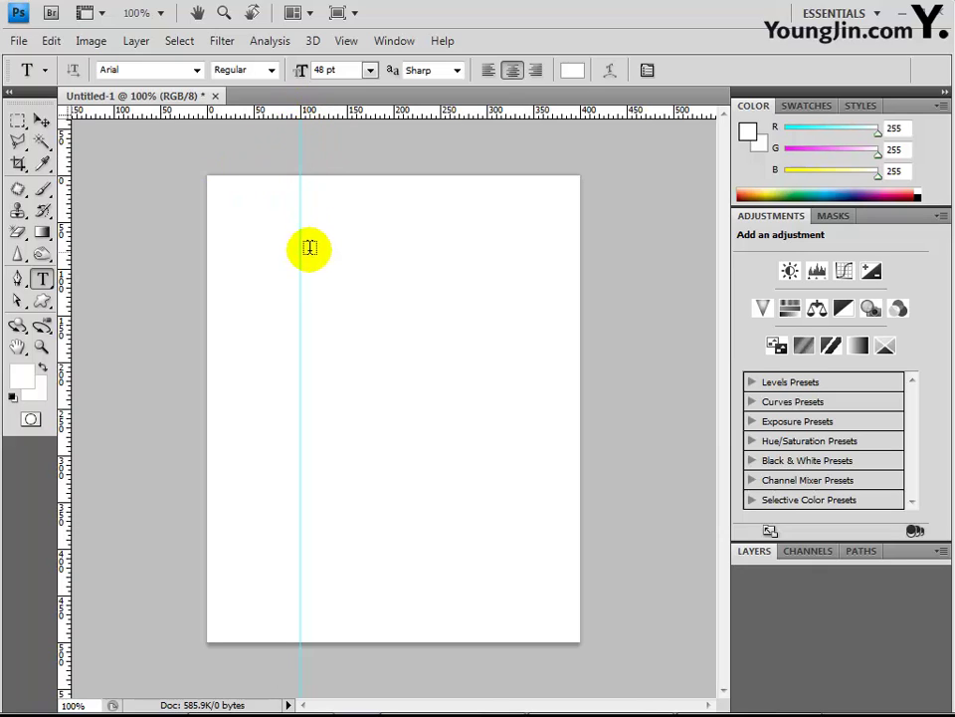
{"action": "left_click", "coordinate": [347, 41]}
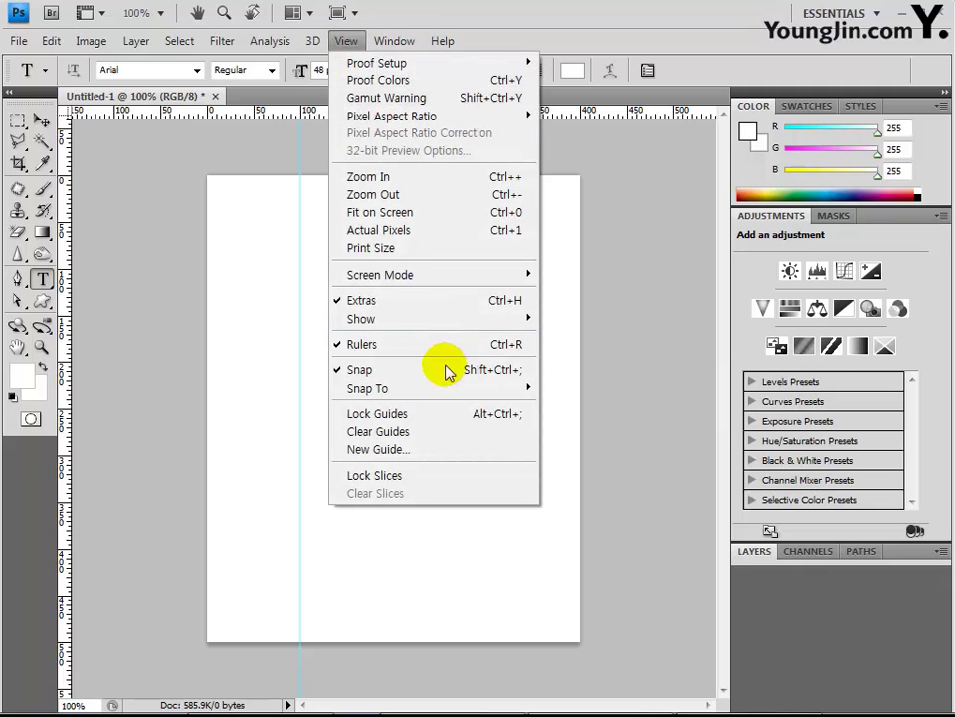
{"action": "left_click", "coordinate": [438, 449]}
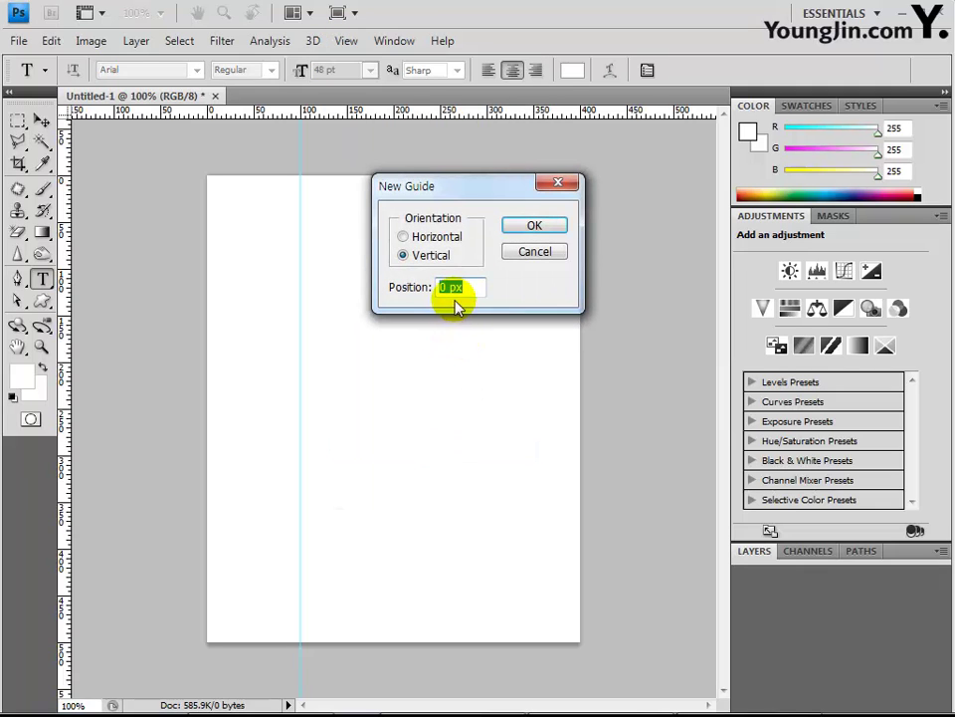
{"action": "type", "text": "200"}
{"action": "key", "text": "Return"}
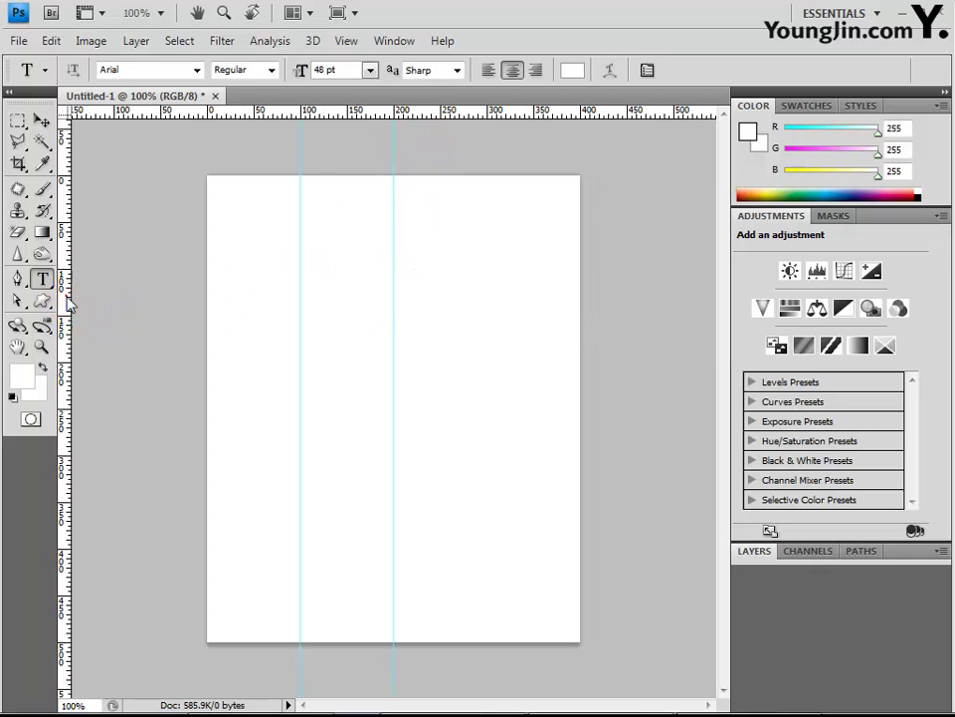
{"action": "left_click_drag", "start_coordinate": [65, 296], "coordinate": [488, 313]}
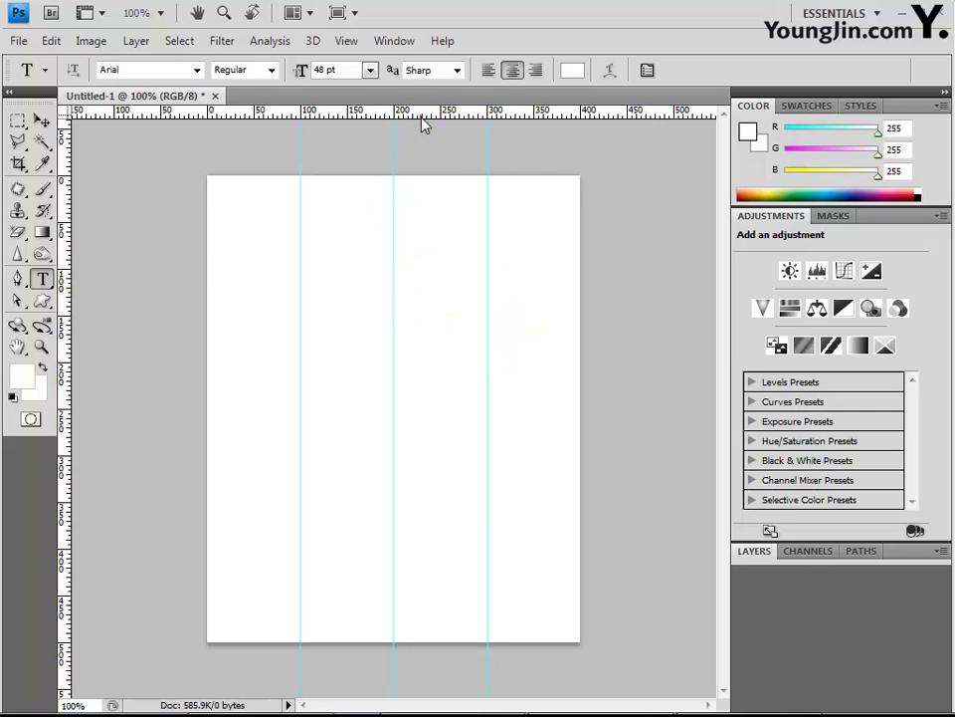
Add horizontal guides at 100, 200, 300 and 400 px down the canvas
{"action": "left_click_drag", "start_coordinate": [420, 115], "coordinate": [403, 267]}
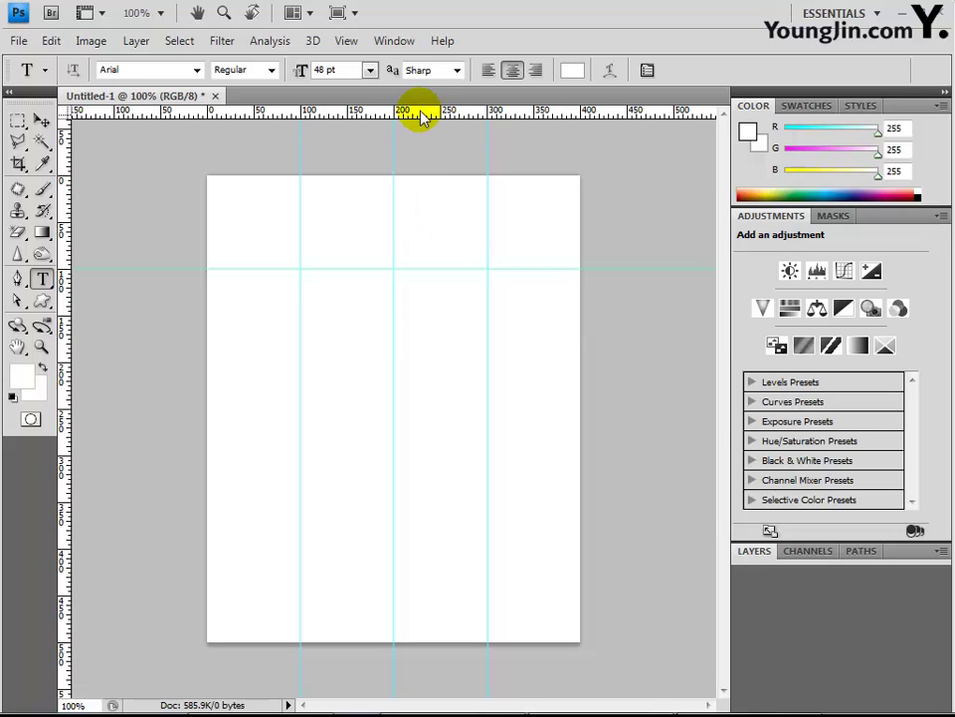
{"action": "left_click_drag", "start_coordinate": [424, 113], "coordinate": [416, 361]}
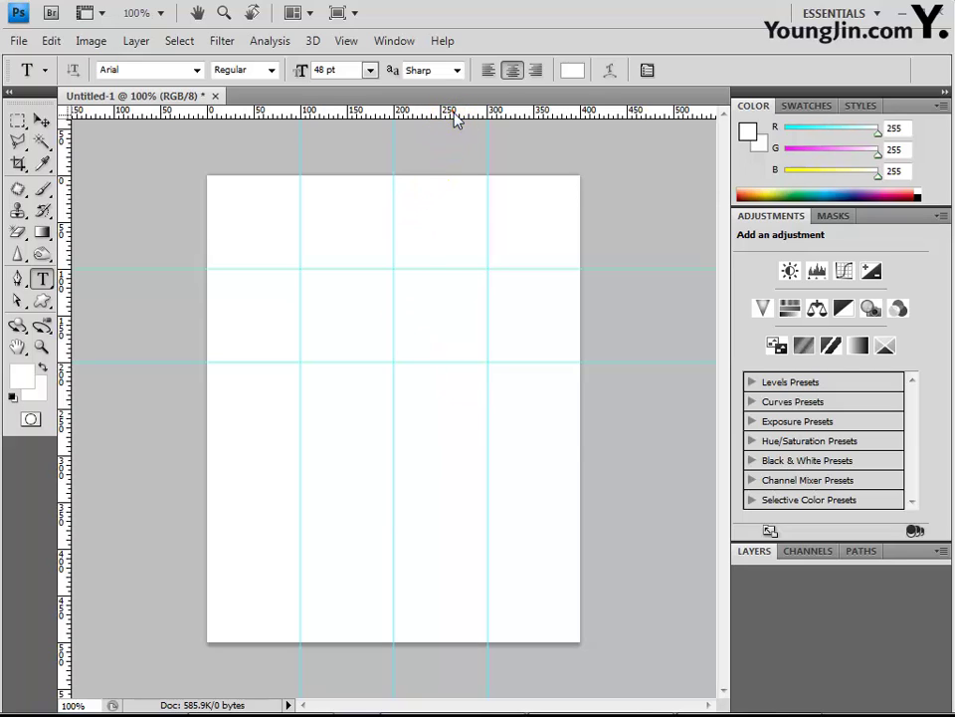
{"action": "left_click_drag", "start_coordinate": [455, 120], "coordinate": [429, 456]}
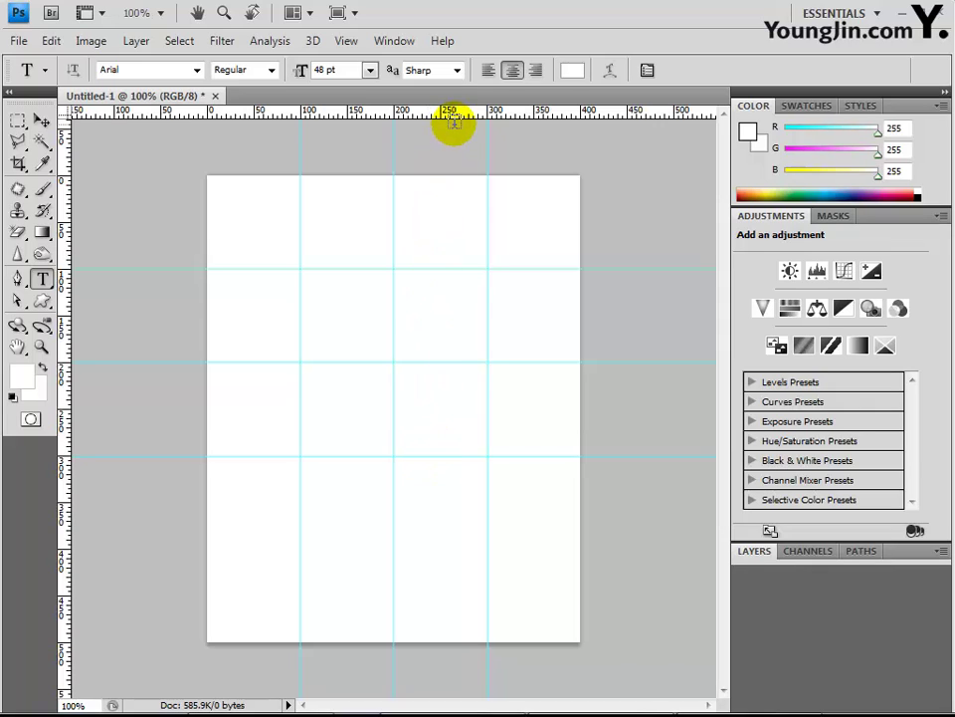
{"action": "left_click_drag", "start_coordinate": [452, 110], "coordinate": [446, 549]}
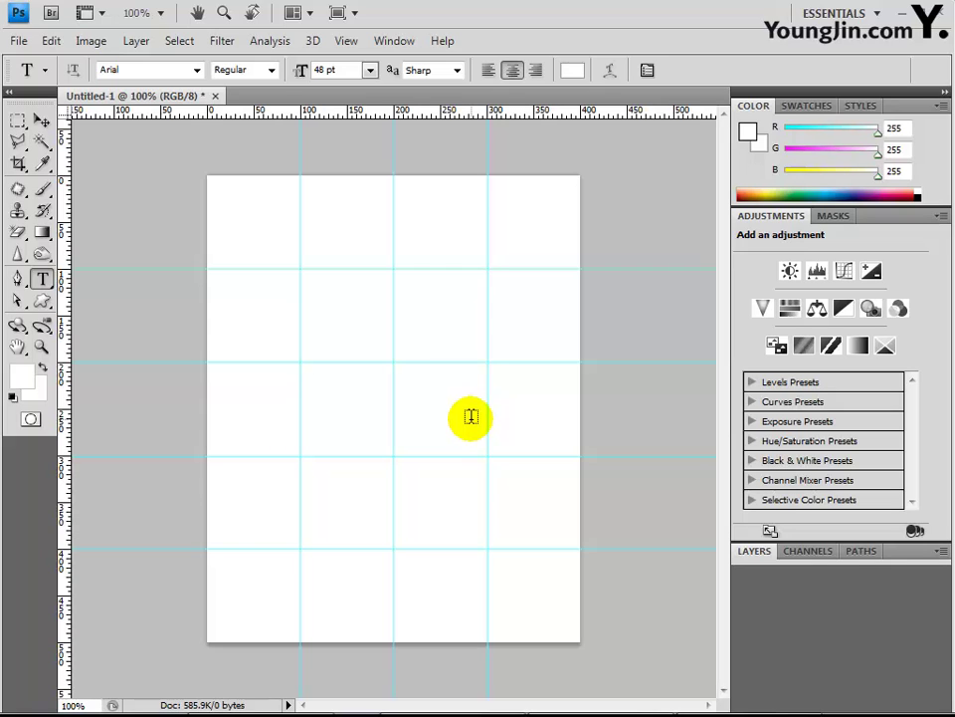
Save the document in Photoshop format in folder 1, naming it with the ID number, the person's full name and the suffix -1
{"action": "left_click", "coordinate": [19, 42]}
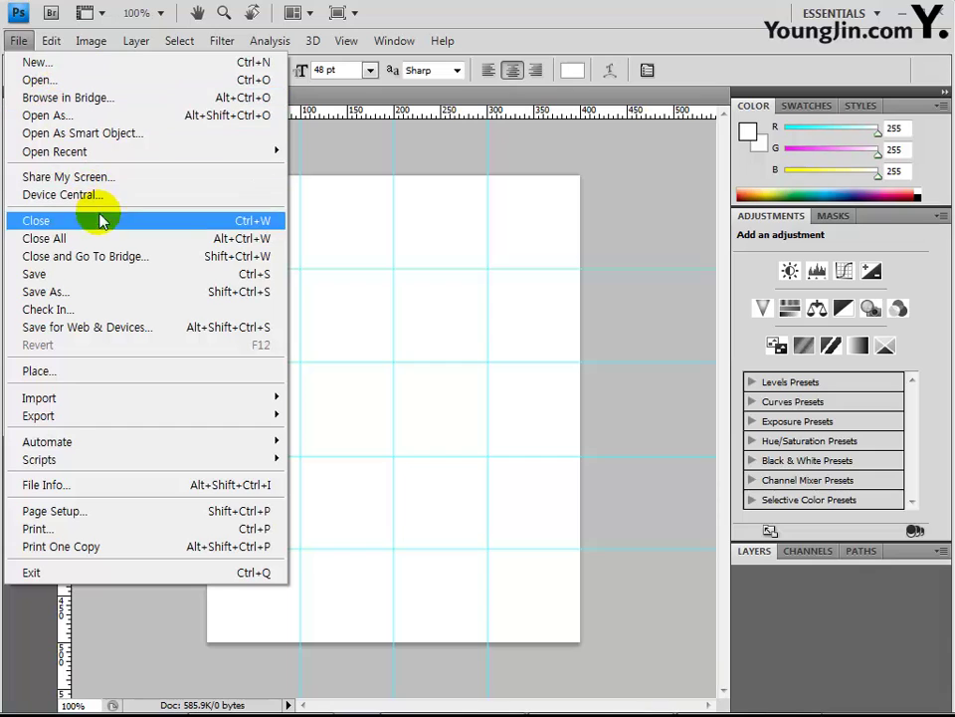
{"action": "left_click", "coordinate": [97, 290]}
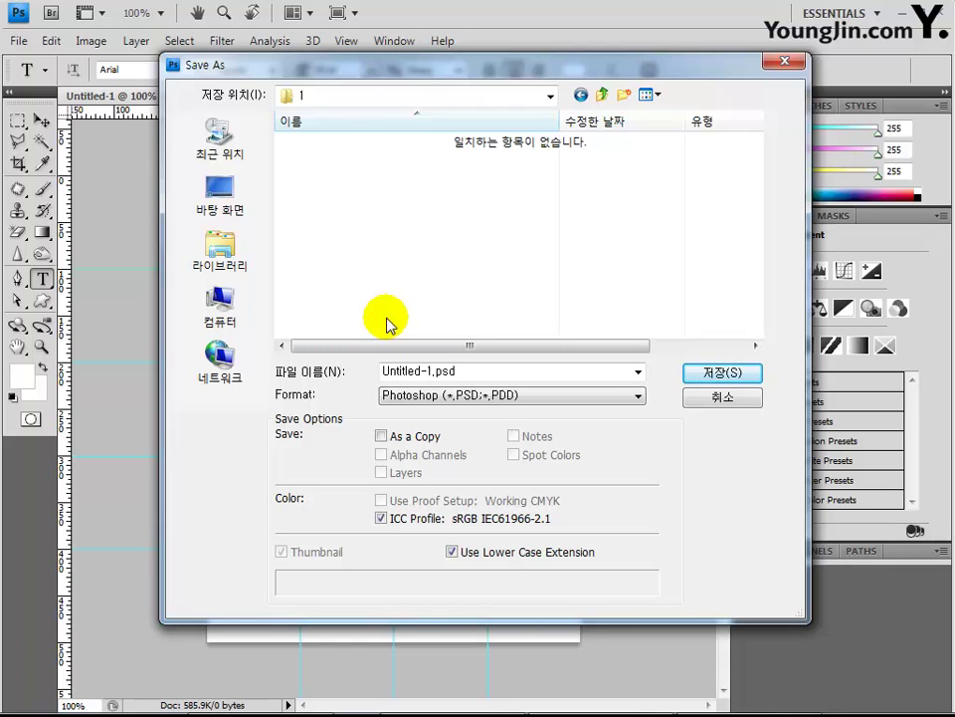
{"action": "left_click", "coordinate": [487, 371]}
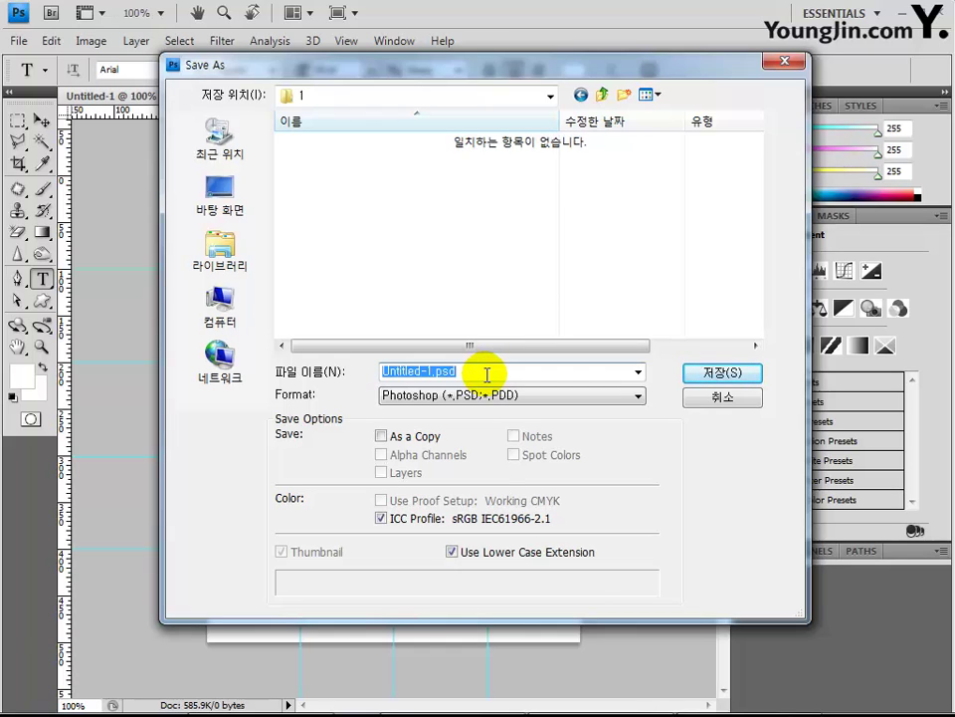
{"action": "type", "text": "g"}
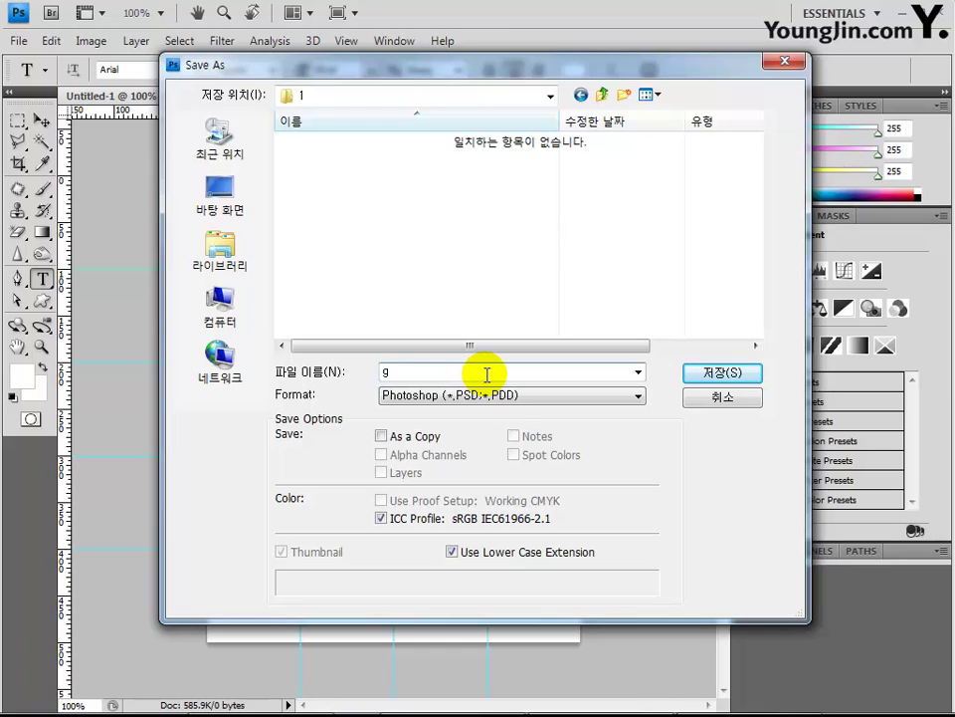
{"action": "type", "text": "1234546789"}
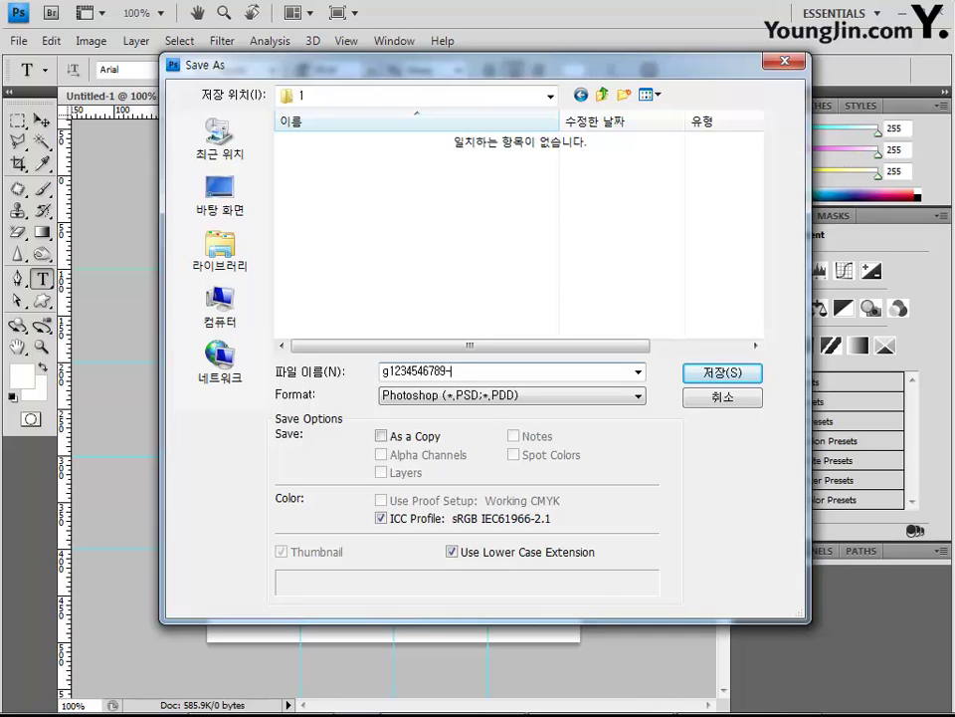
{"action": "type", "text": "홍길동-1"}
{"action": "key", "text": "Return"}
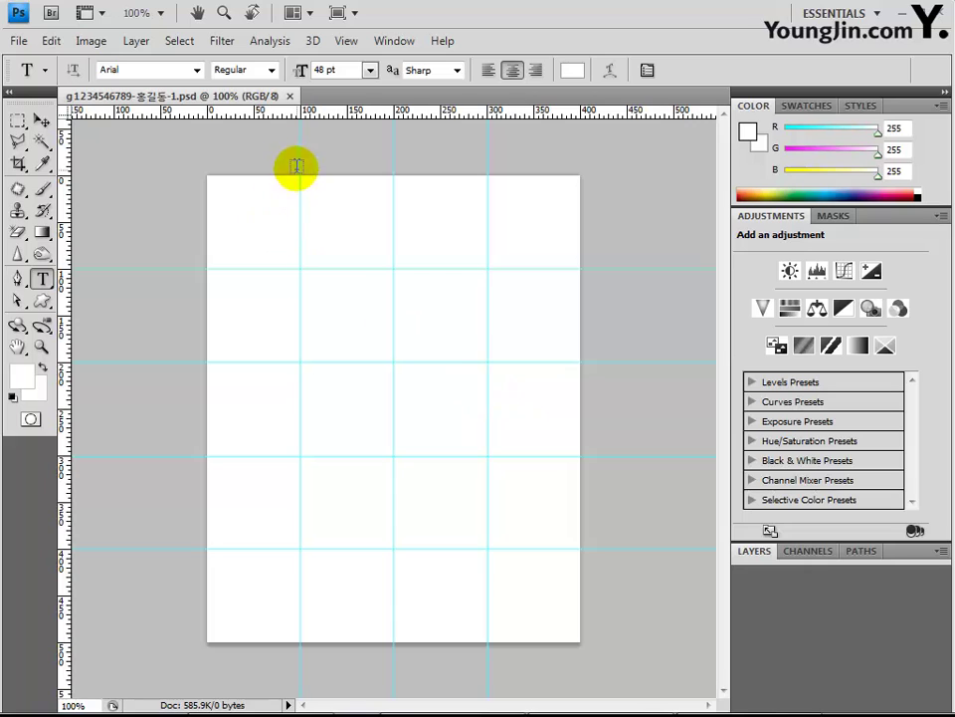
Open the images 1급-1.jpg and 1급-2.jpg together from the Chapter01 folder
{"action": "left_click", "coordinate": [38, 41]}
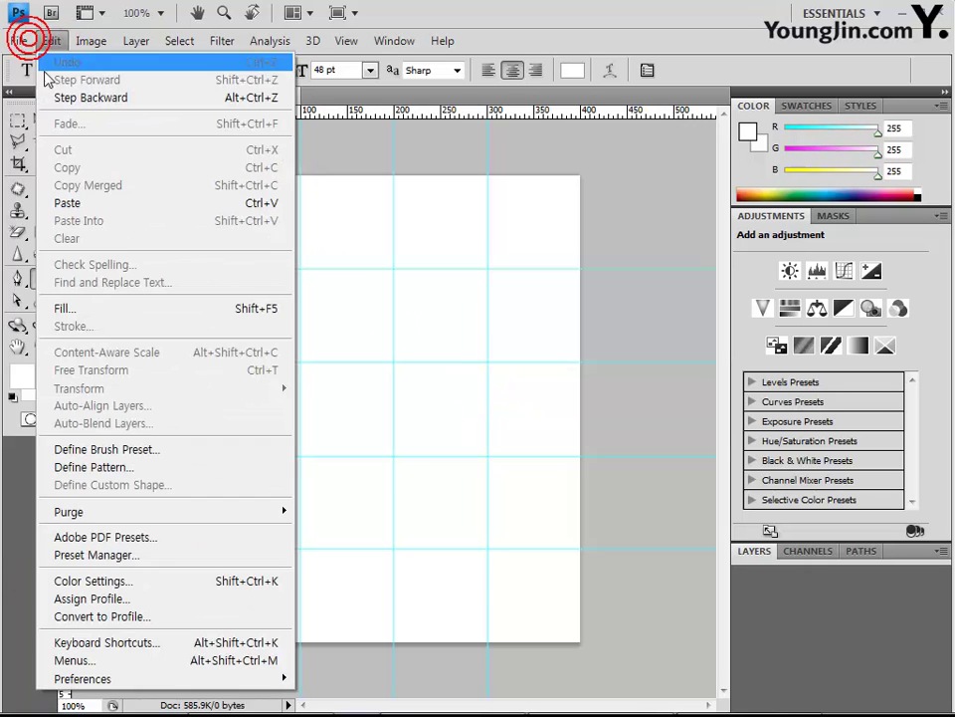
{"action": "left_click", "coordinate": [37, 80]}
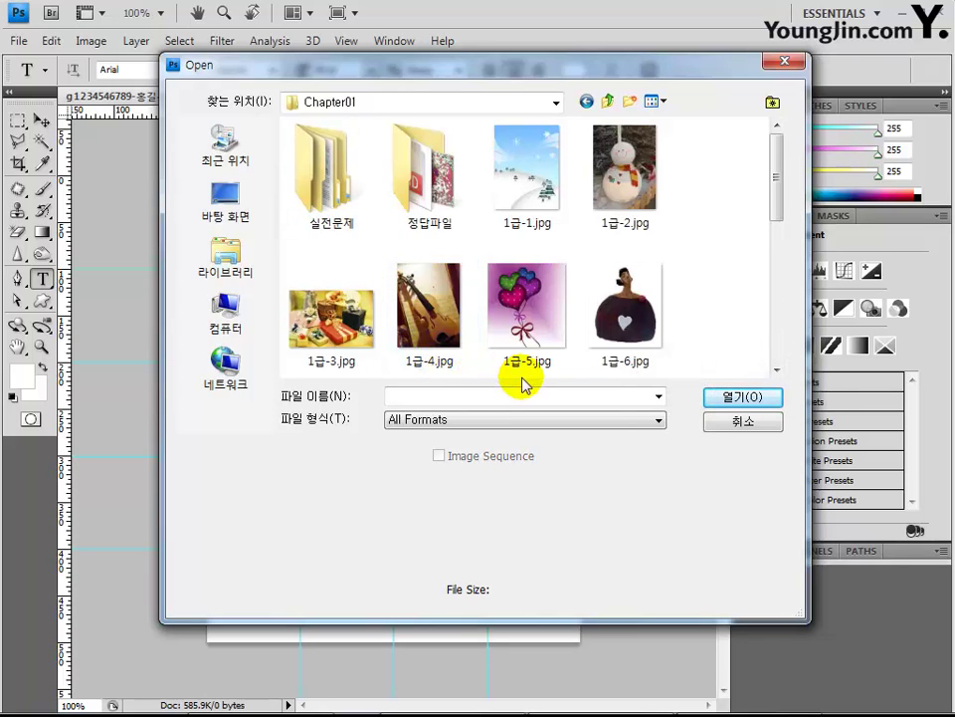
{"action": "left_click", "coordinate": [538, 214]}
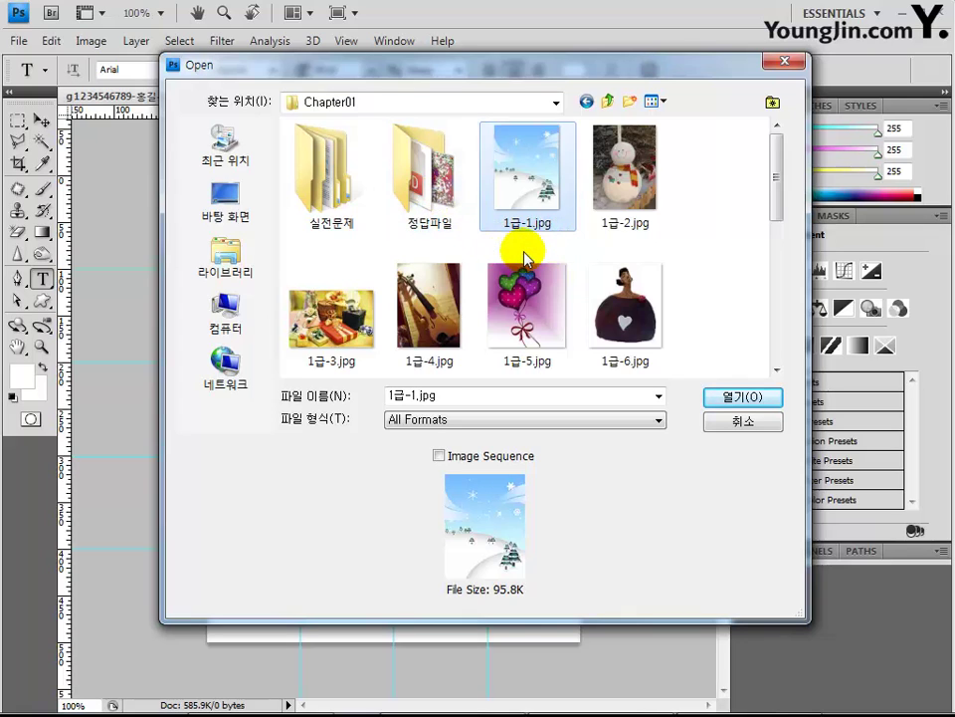
{"action": "left_click", "coordinate": [645, 207], "text": "ctrl"}
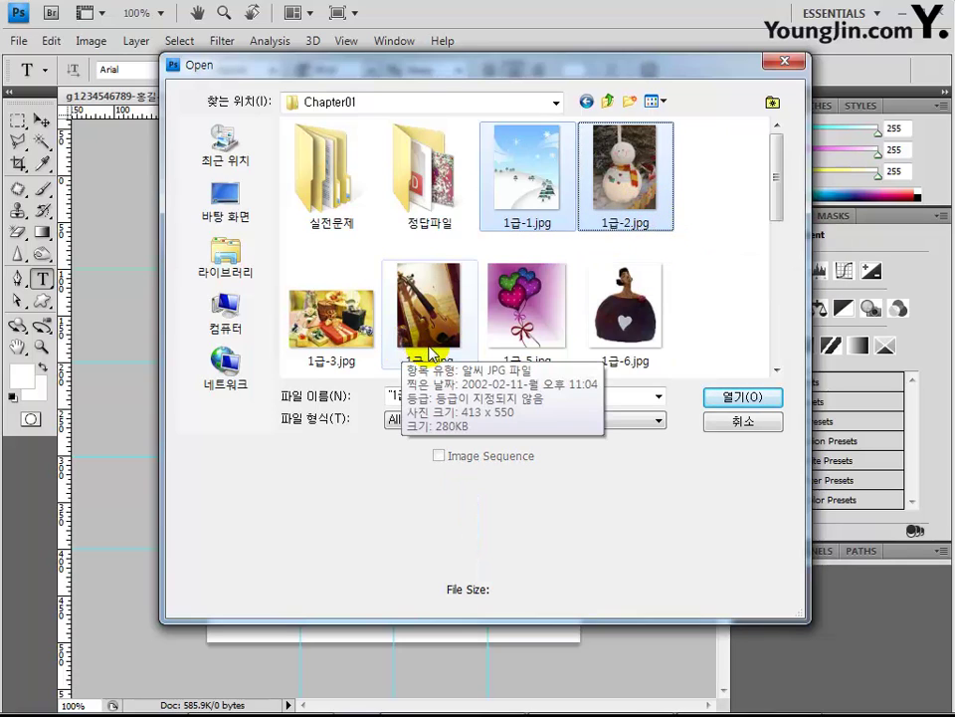
{"action": "left_click", "coordinate": [741, 398]}
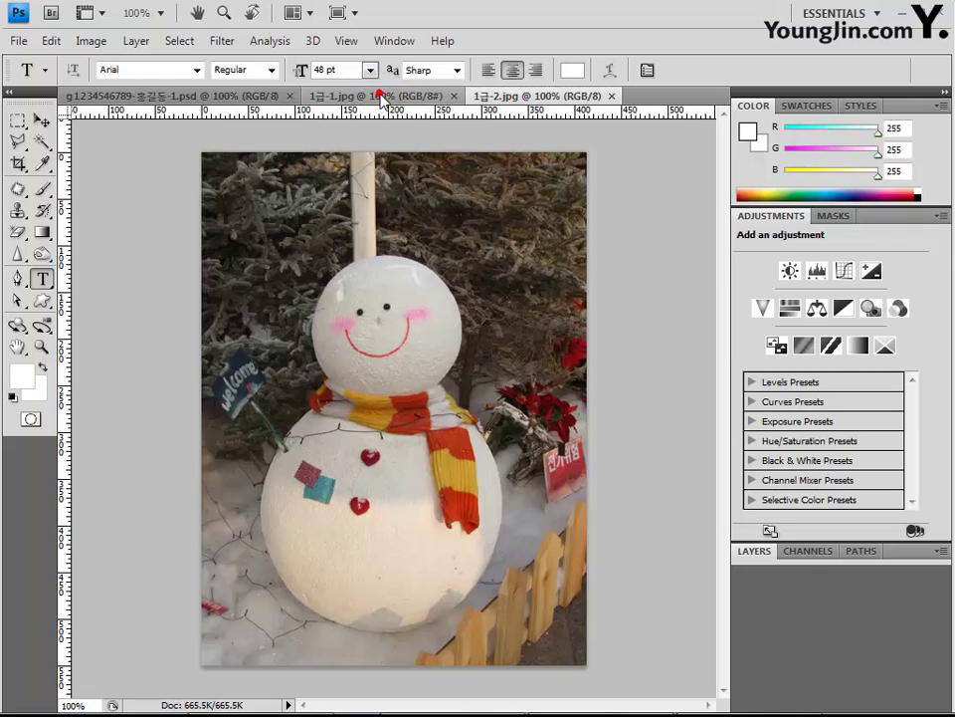
Copy the entire 1급-1.jpg winter image and paste it into the saved document with the guides
{"action": "left_click", "coordinate": [380, 97]}
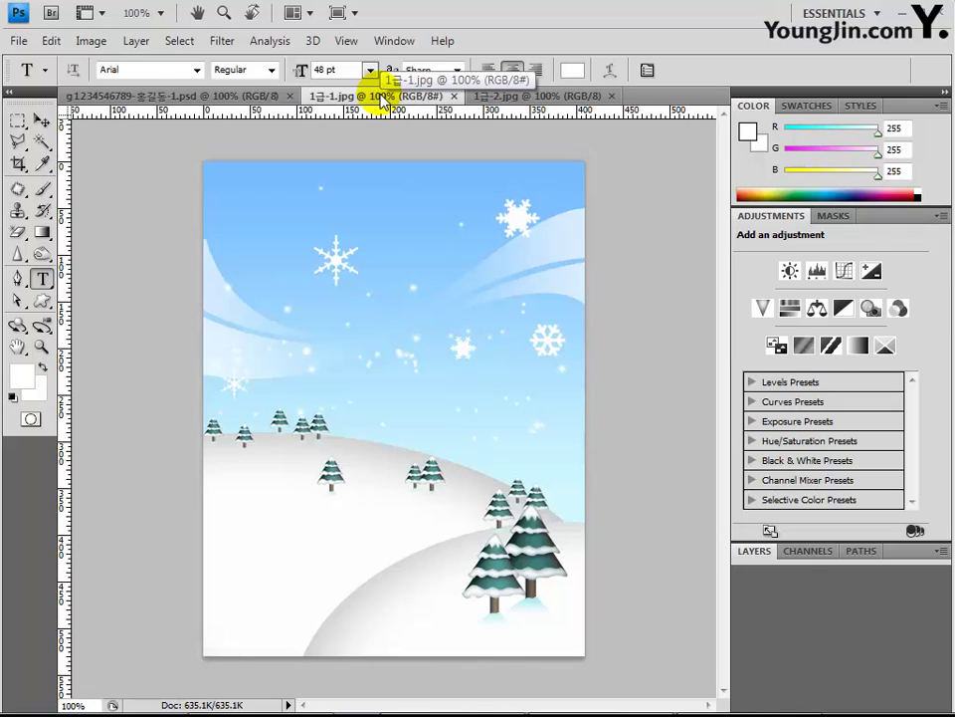
{"action": "key", "text": "ctrl+a"}
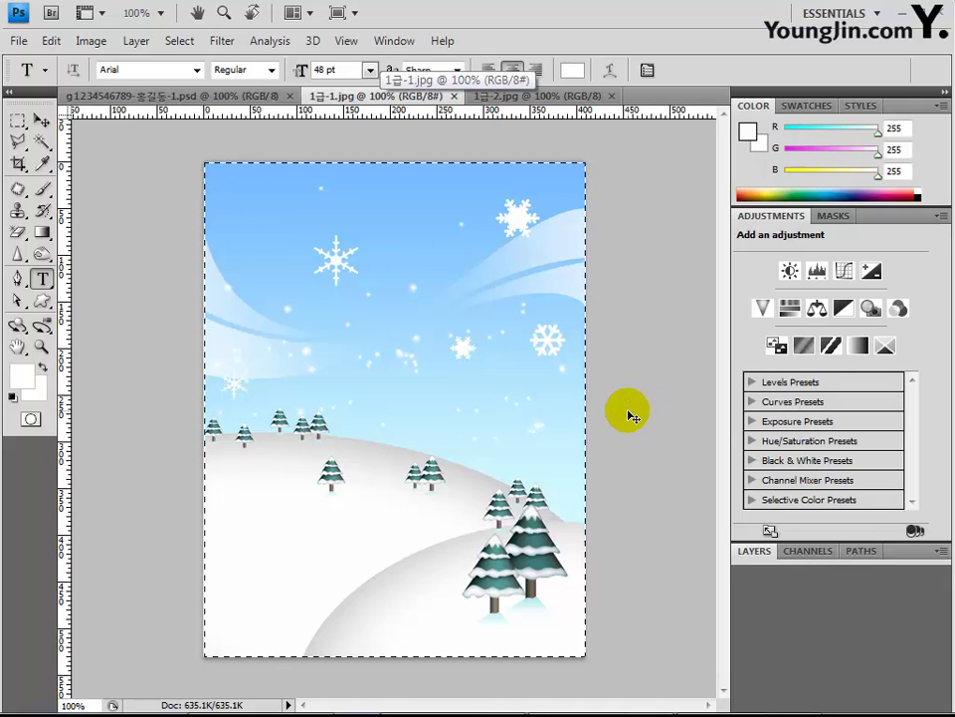
{"action": "left_click", "coordinate": [135, 95]}
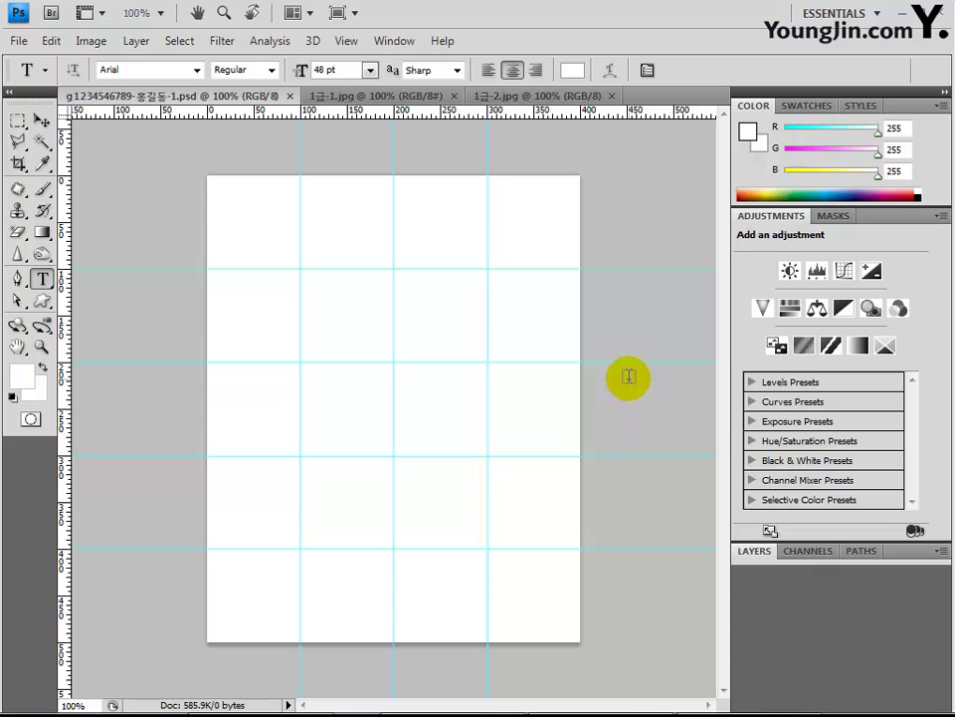
{"action": "key", "text": "ctrl+v"}
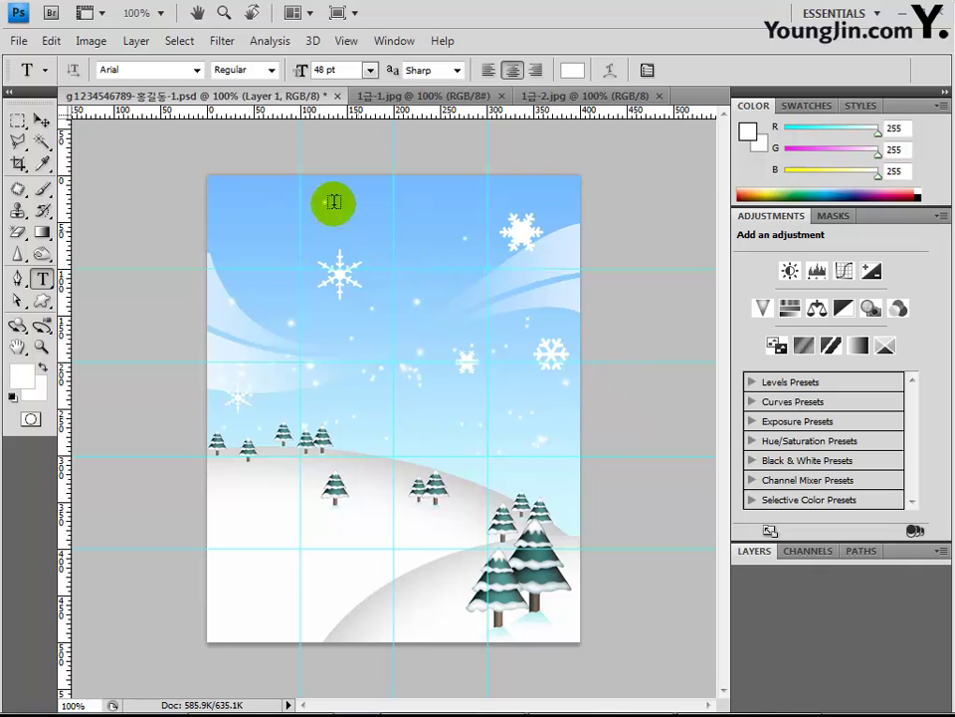
Apply the Paint Daubs filter to the pasted winter image with Brush Size 8, Sharpness 7 and the Simple brush type
{"action": "left_click", "coordinate": [214, 41]}
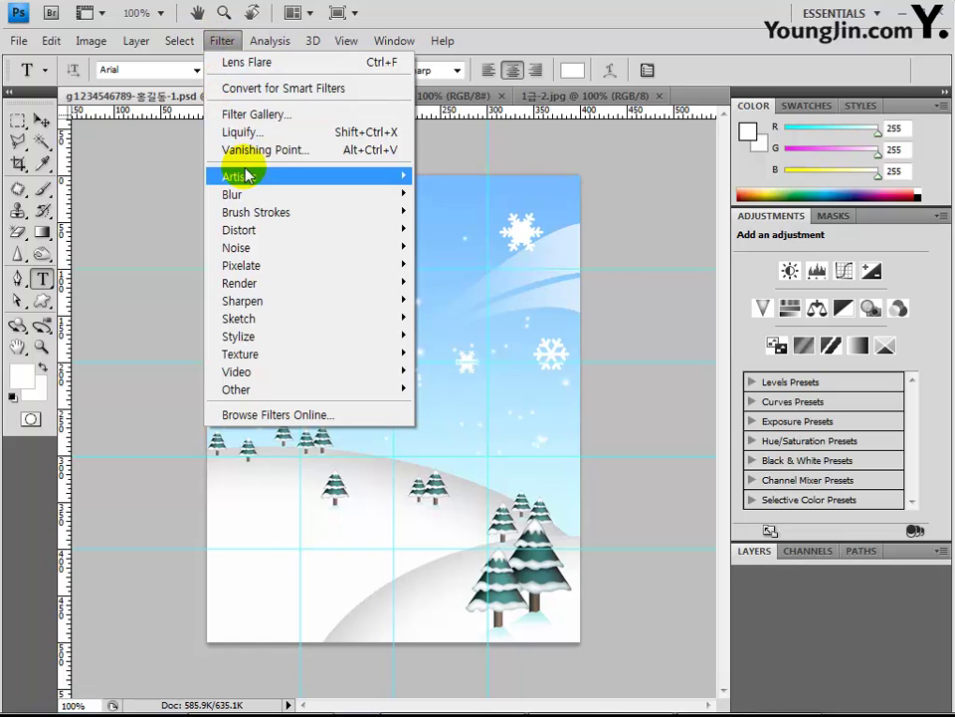
{"action": "mouse_move", "coordinate": [247, 176]}
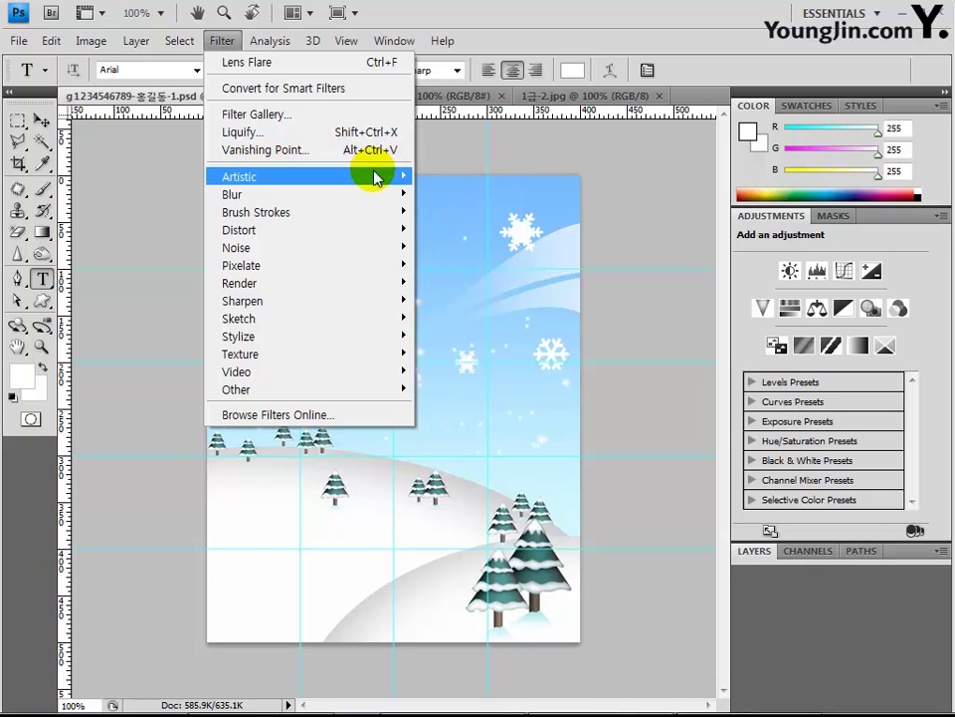
{"action": "left_click", "coordinate": [374, 176]}
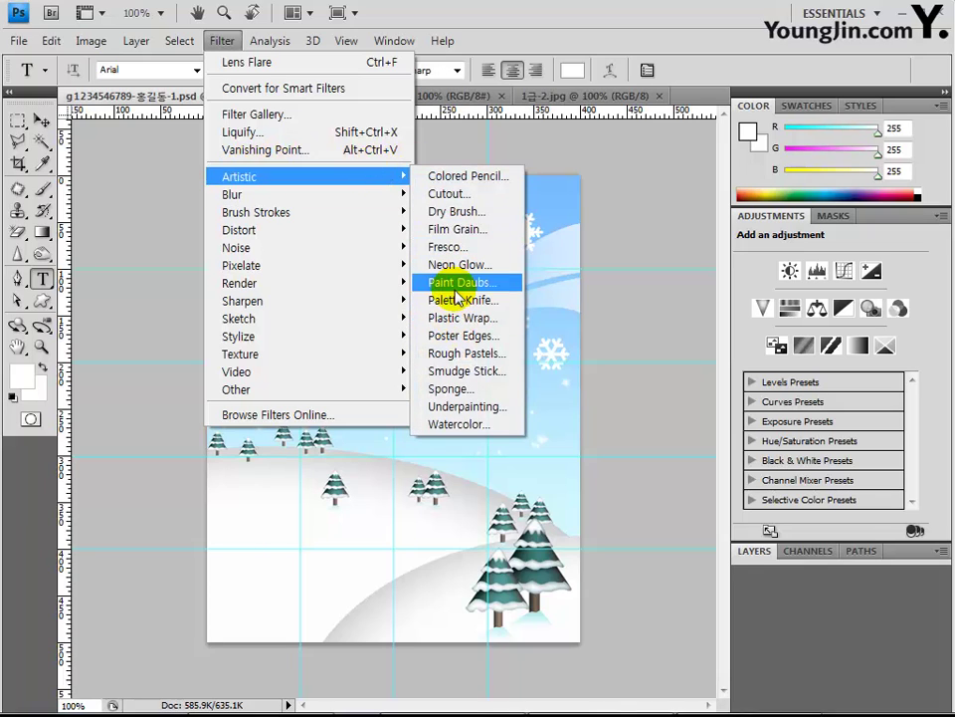
{"action": "left_click", "coordinate": [430, 281]}
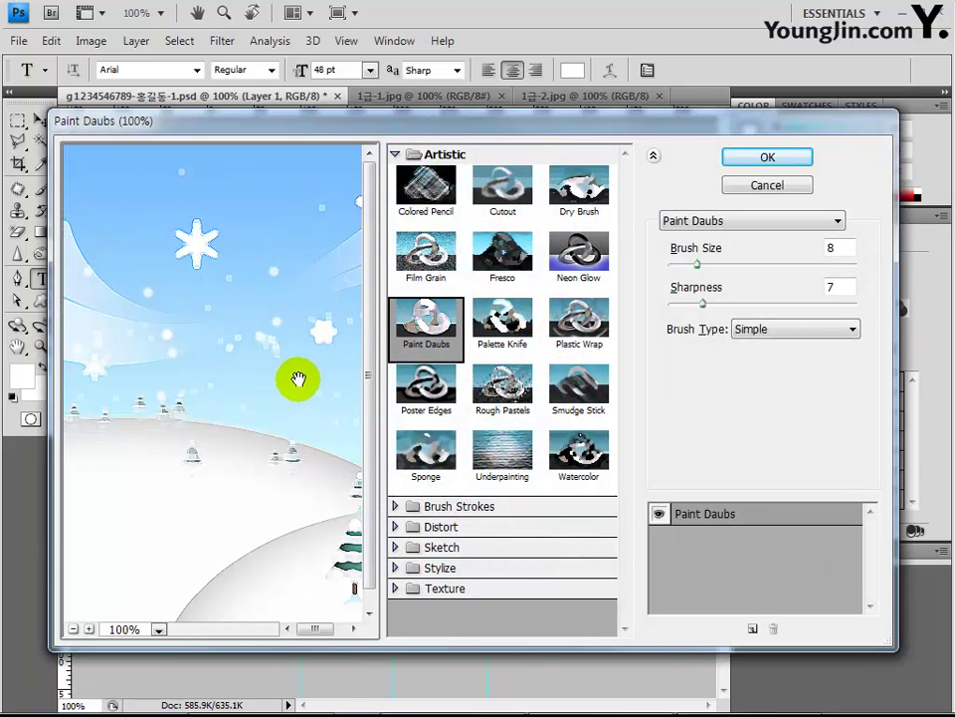
{"action": "left_click_drag", "start_coordinate": [298, 380], "coordinate": [171, 298]}
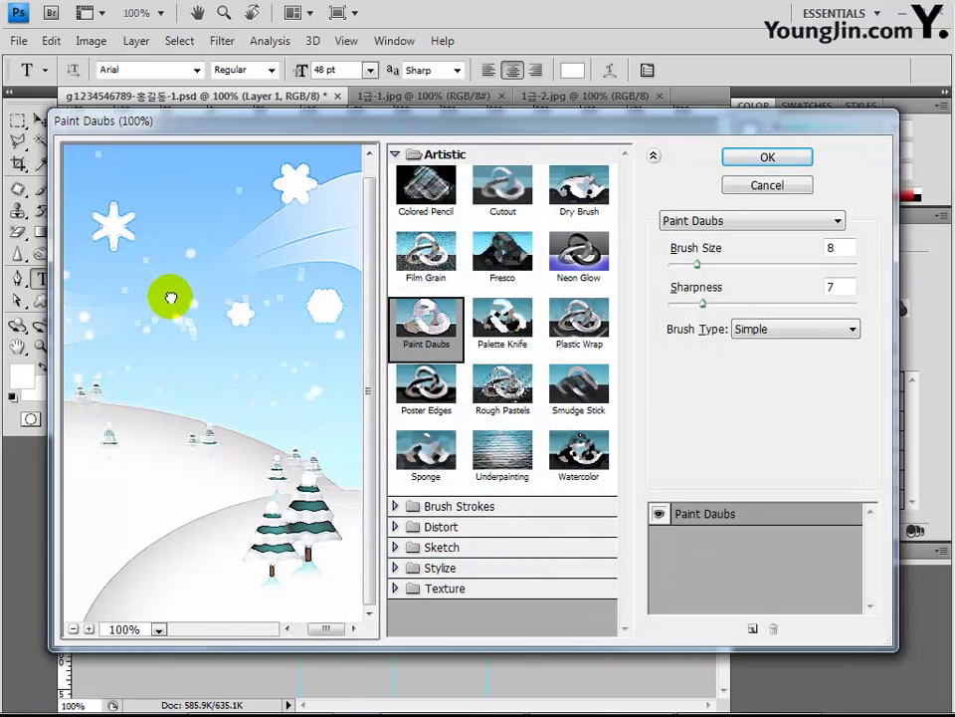
{"action": "left_click", "coordinate": [801, 162]}
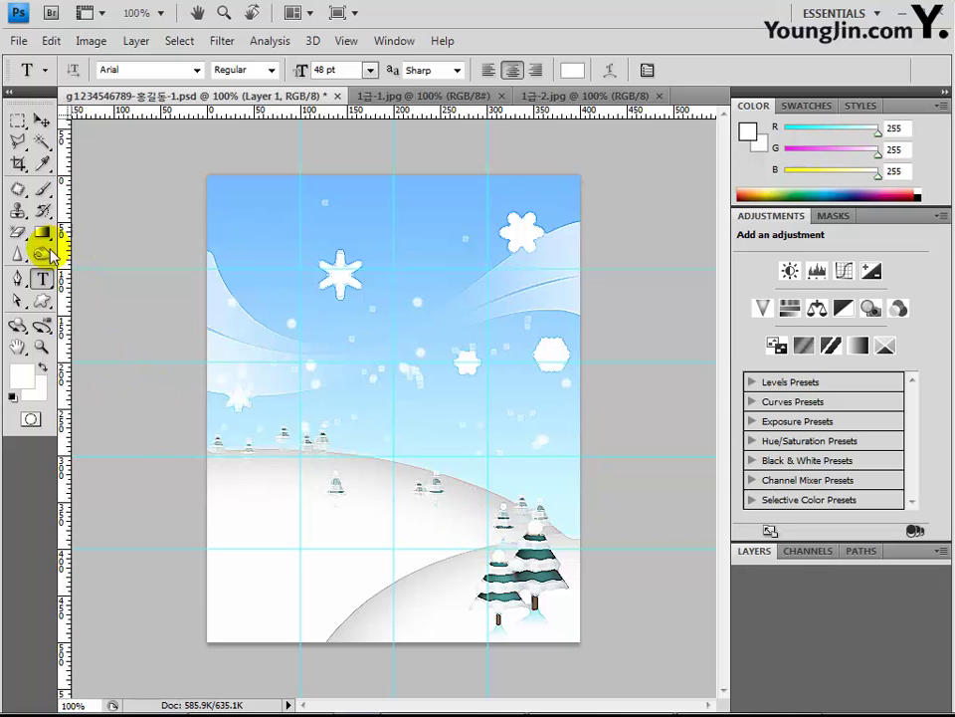
Draw a curved-bottom hat cone about 97 × 107 px with the Pen tool as a shape layer, no style, colour RGB 26, 117, 174
{"action": "left_click", "coordinate": [18, 279]}
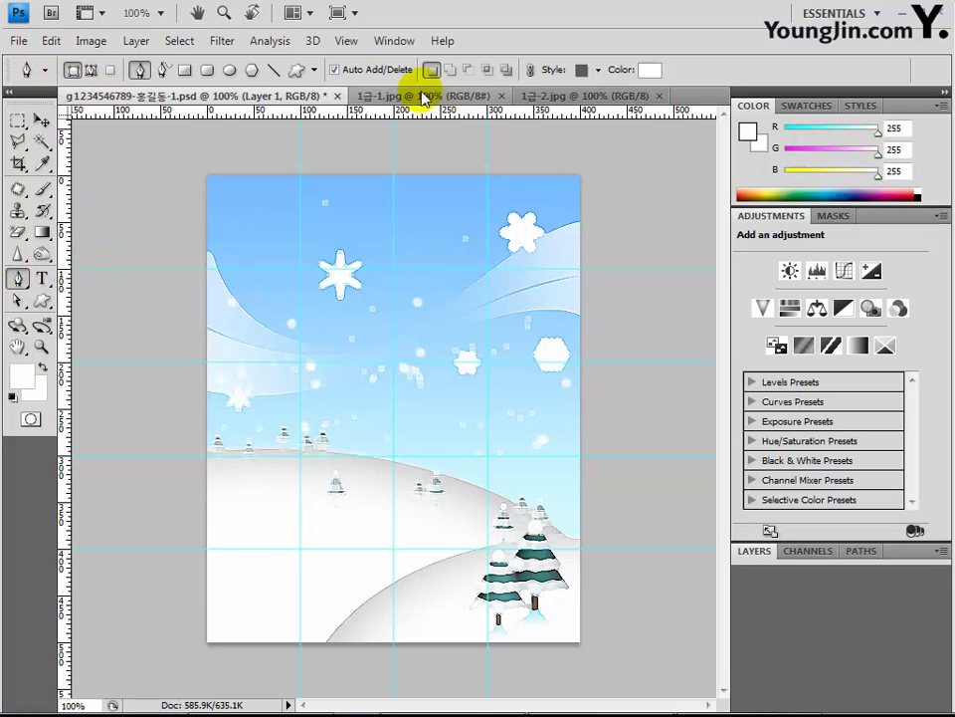
{"action": "left_click", "coordinate": [597, 70]}
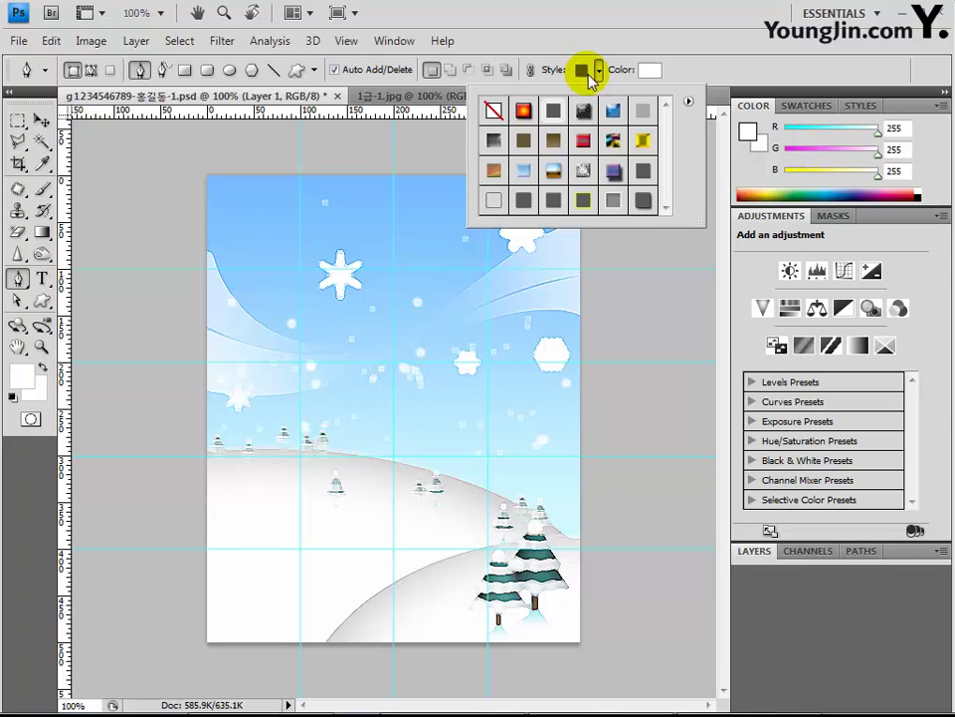
{"action": "left_click", "coordinate": [494, 110]}
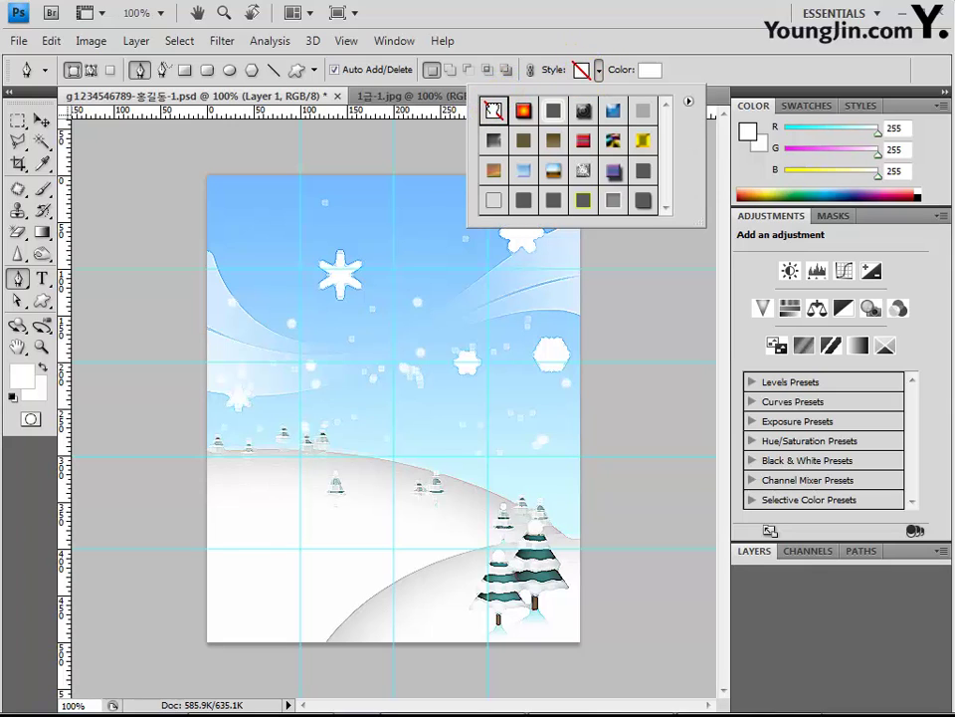
{"action": "left_click", "coordinate": [495, 113]}
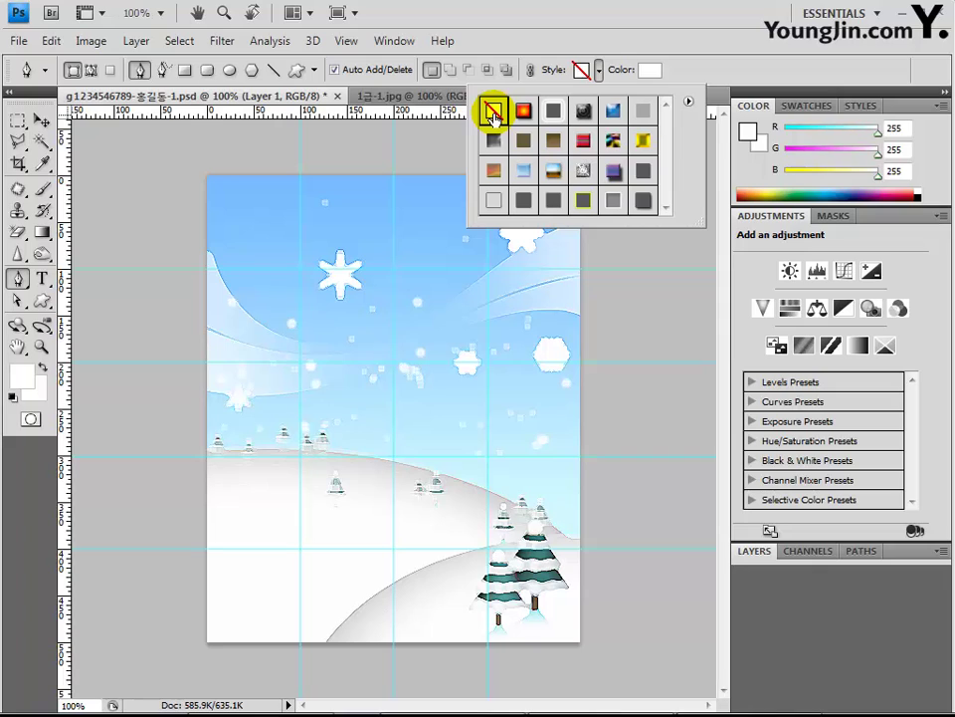
{"action": "left_click", "coordinate": [683, 72]}
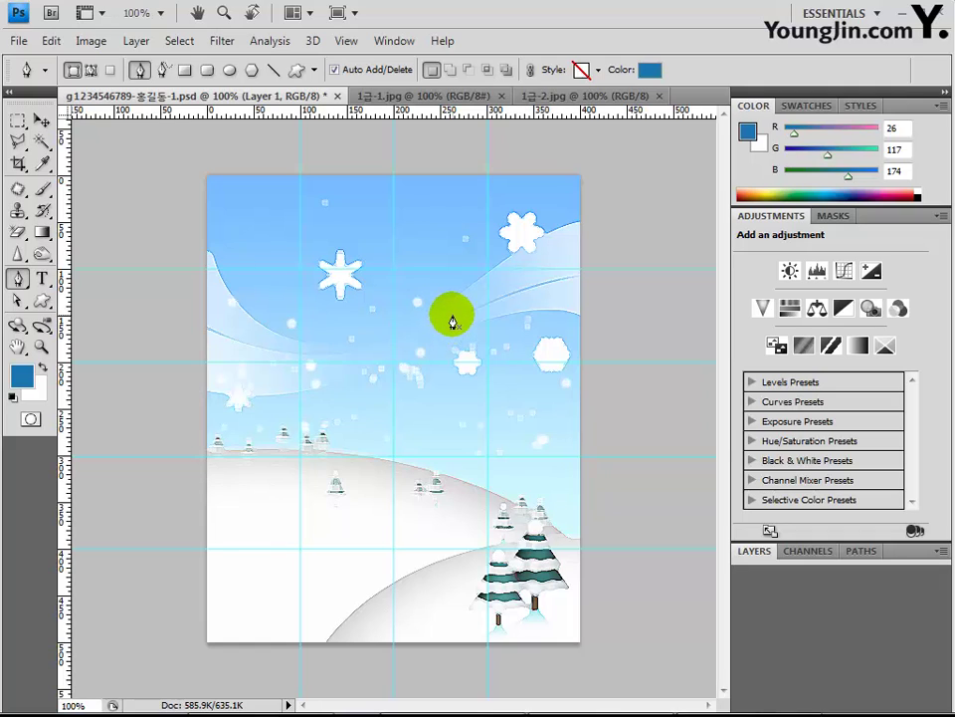
{"action": "left_click", "coordinate": [459, 309]}
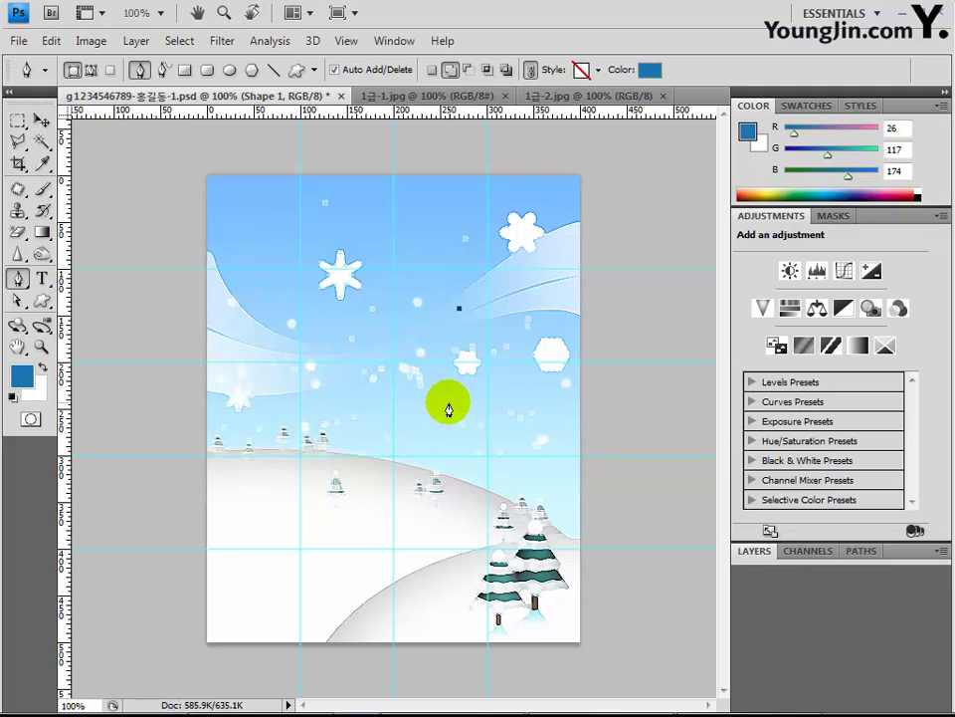
{"action": "left_click", "coordinate": [449, 402]}
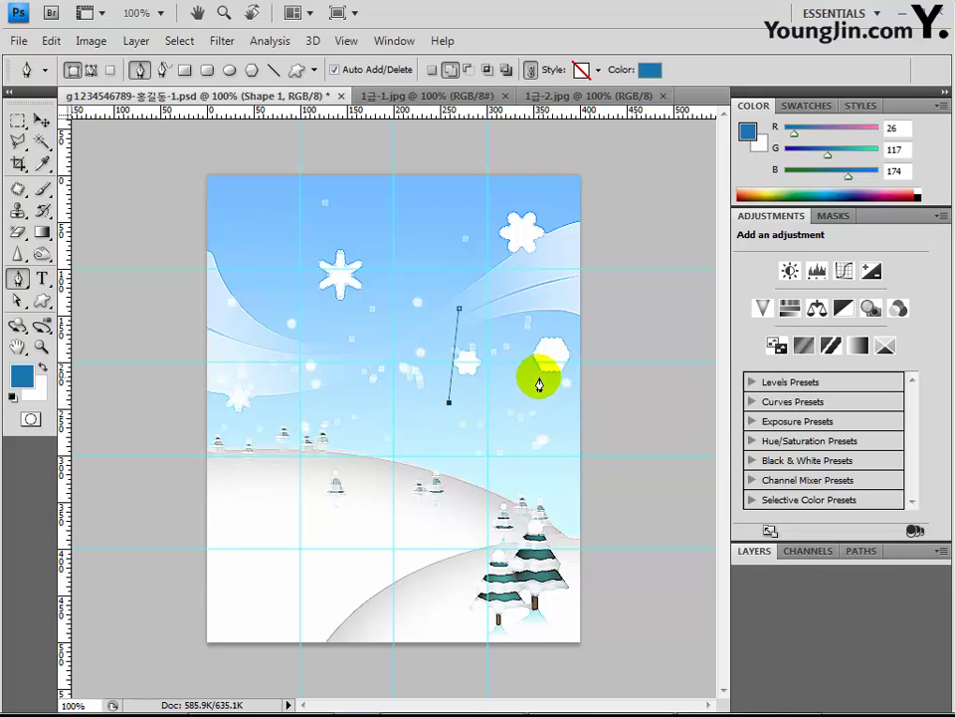
{"action": "left_click_drag", "start_coordinate": [539, 378], "coordinate": [577, 329]}
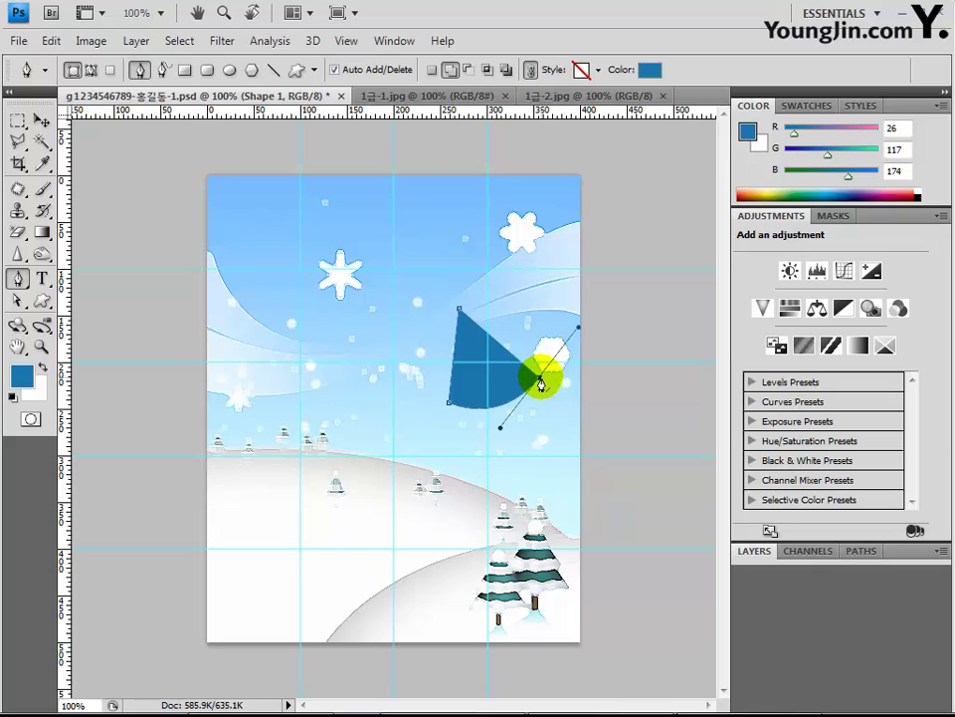
{"action": "left_click", "coordinate": [540, 379], "text": "alt"}
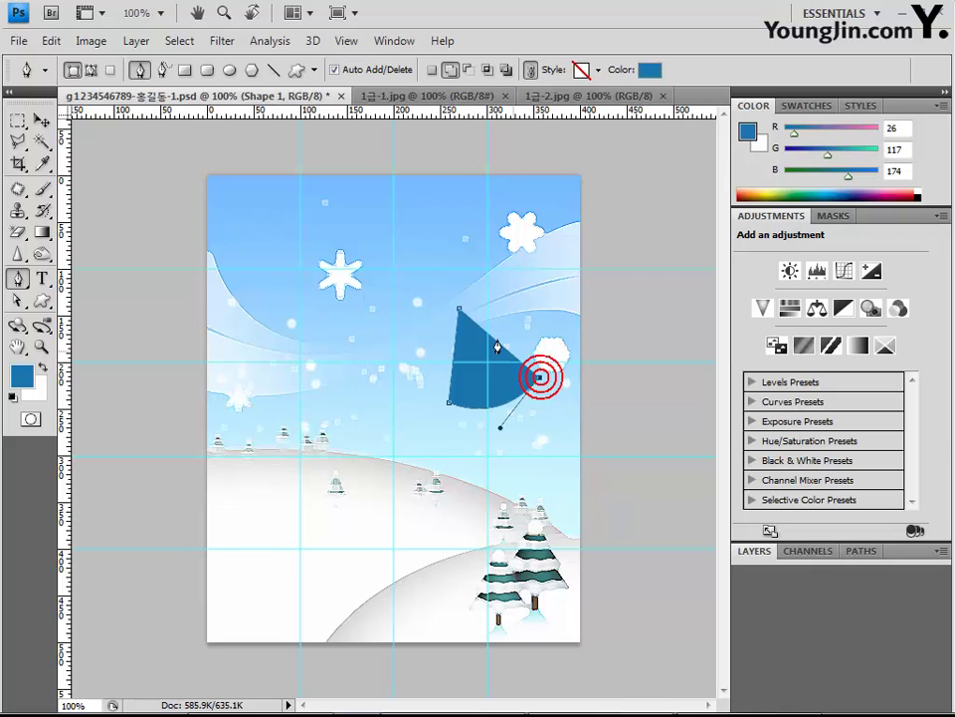
{"action": "left_click", "coordinate": [460, 313]}
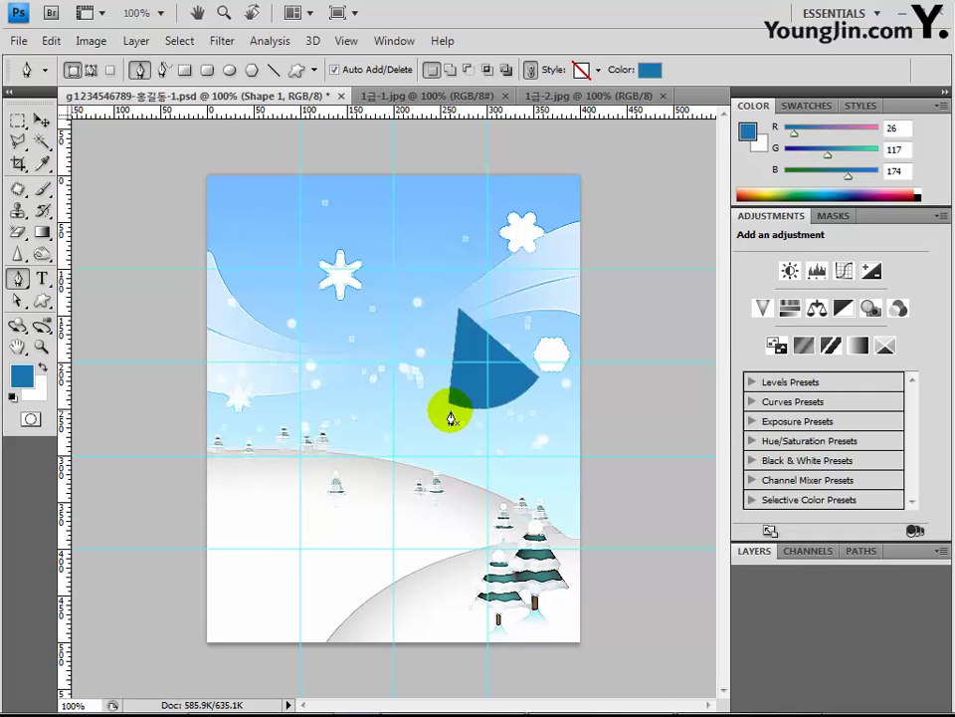
Add a curved brim band just below the hat cone with the Pen tool, within the same shape layer
{"action": "left_click", "coordinate": [861, 550]}
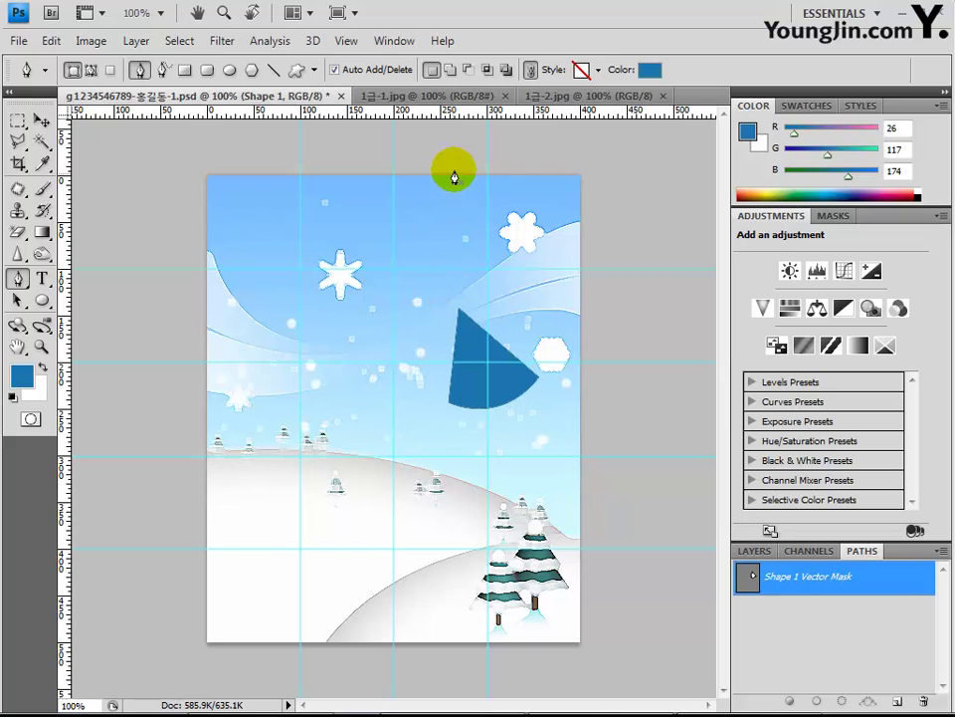
{"action": "left_click", "coordinate": [449, 70]}
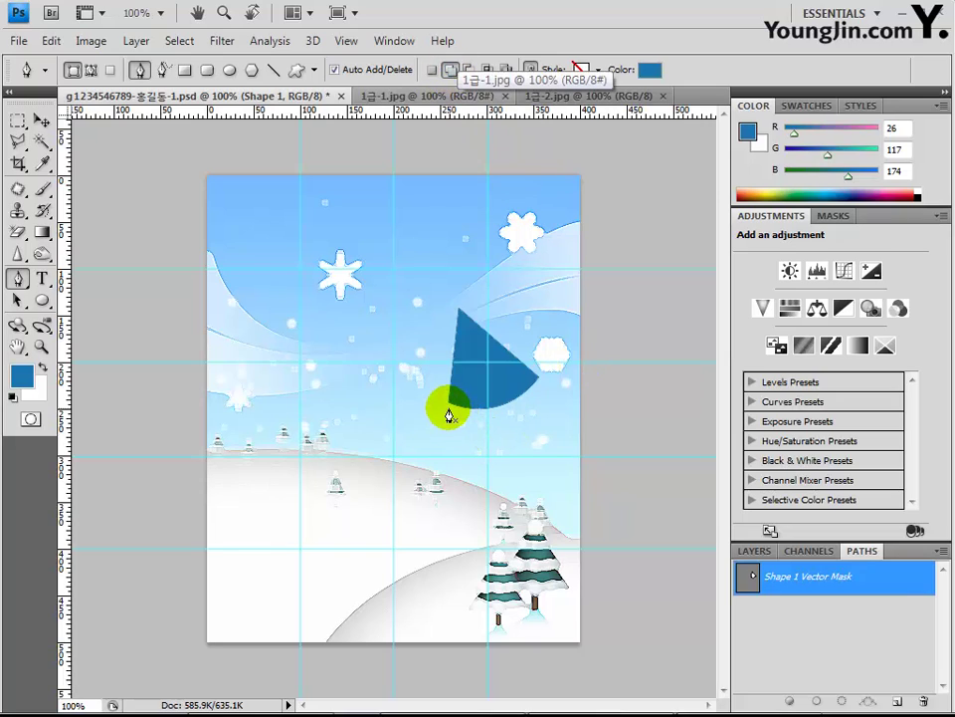
{"action": "left_click", "coordinate": [450, 408]}
{"action": "left_click_drag", "start_coordinate": [543, 381], "coordinate": [581, 319]}
{"action": "left_click", "coordinate": [542, 381], "text": "alt"}
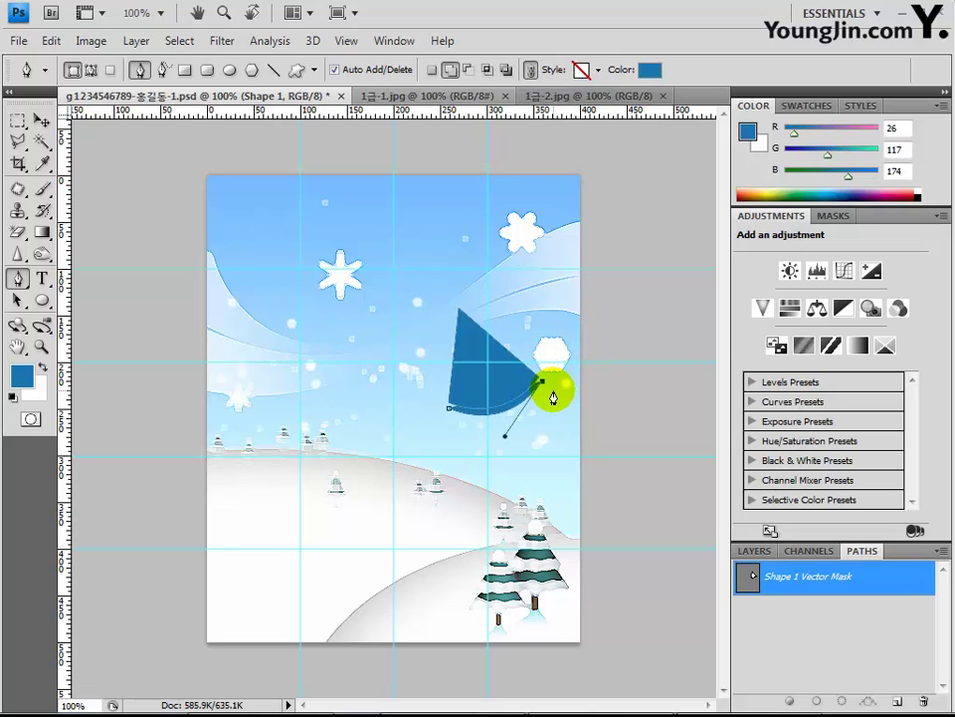
{"action": "left_click", "coordinate": [548, 388]}
{"action": "left_click_drag", "start_coordinate": [444, 420], "coordinate": [370, 398]}
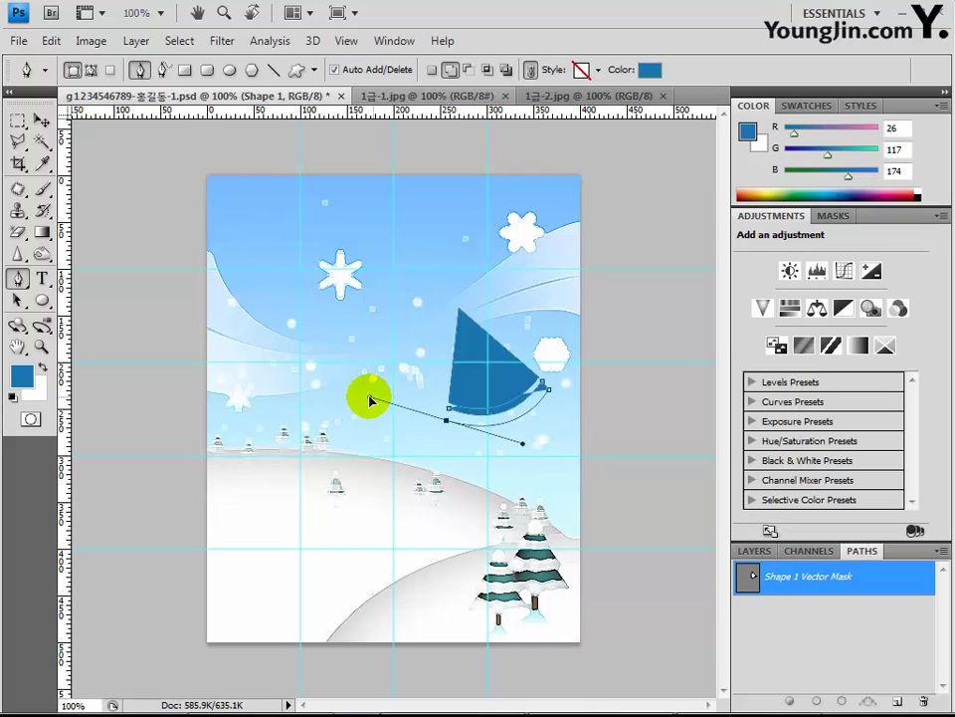
{"action": "left_click", "coordinate": [448, 412], "text": "alt"}
{"action": "key", "text": "Return"}
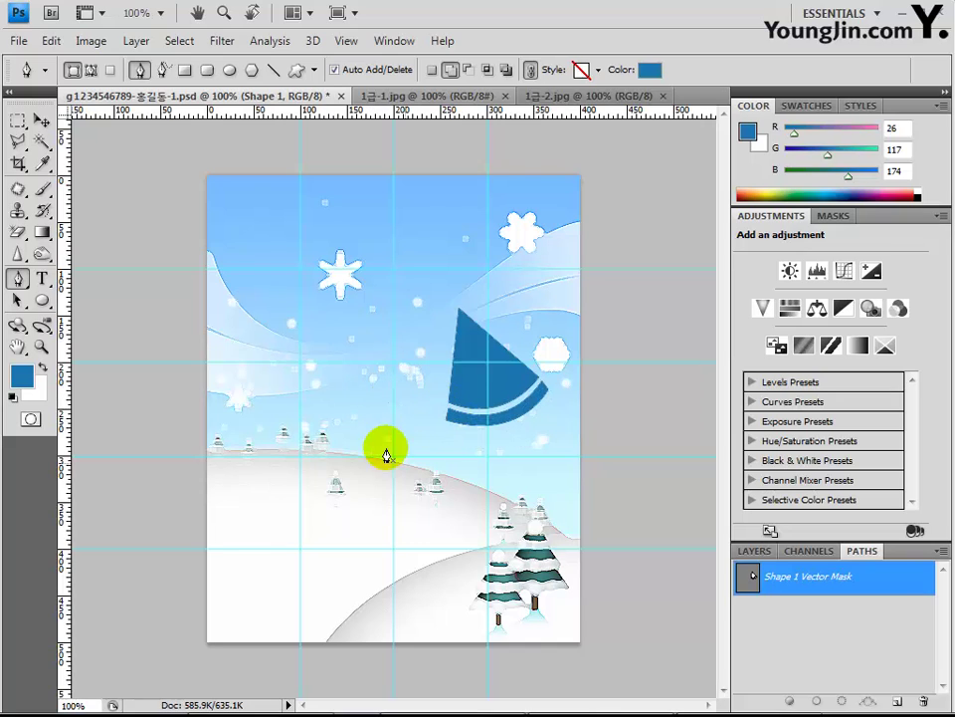
Add a pompom circle about 28 px across above the hat's tip with the Ellipse tool
{"action": "left_click", "coordinate": [41, 300]}
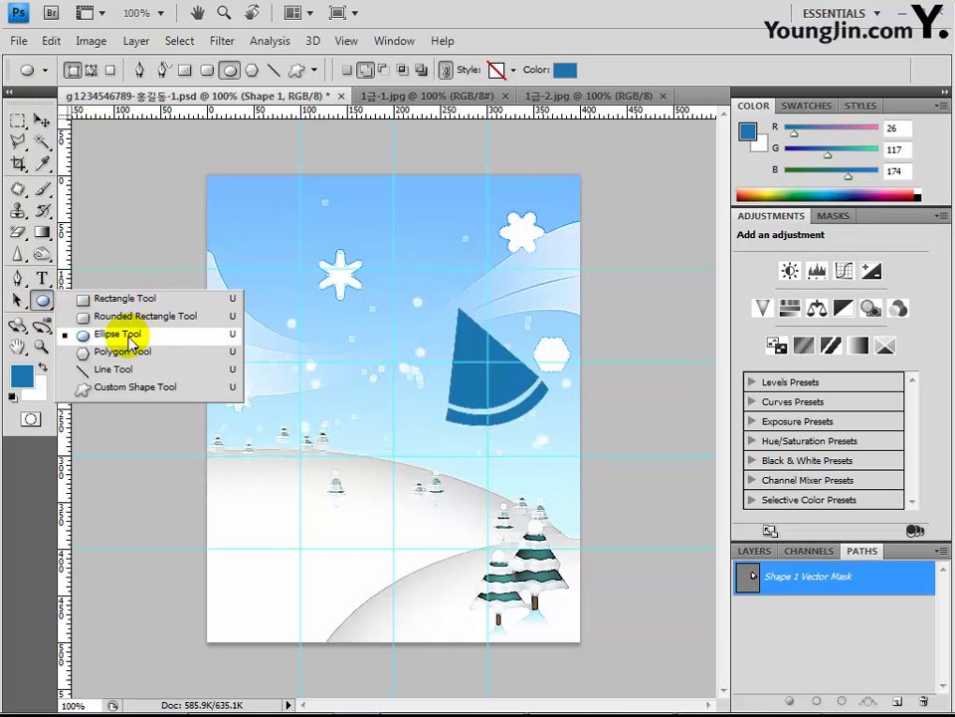
{"action": "left_click", "coordinate": [129, 335]}
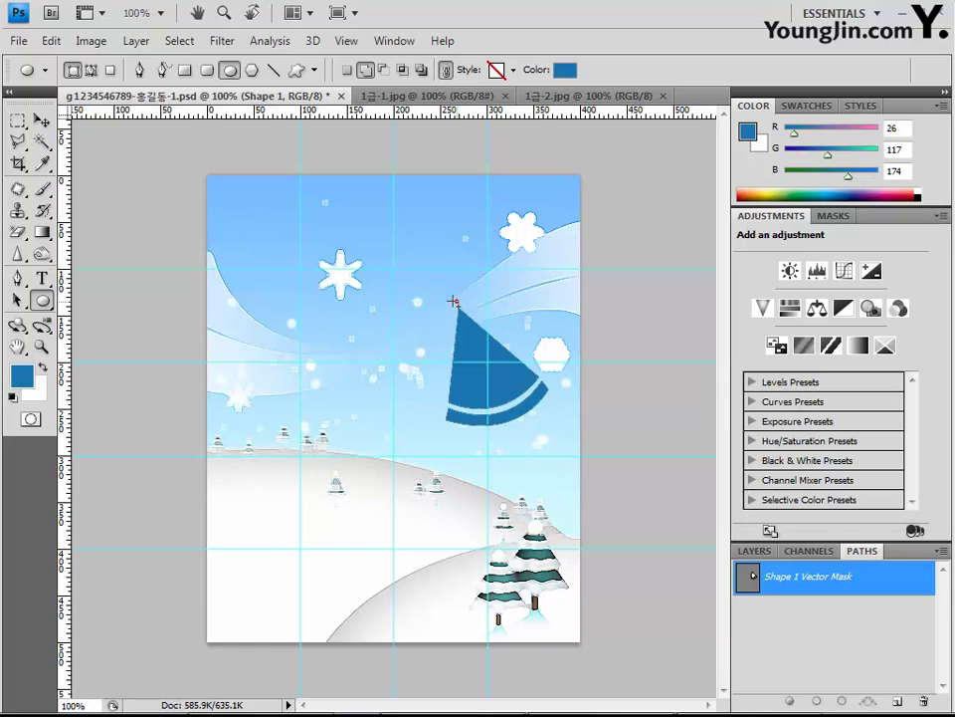
{"action": "left_click_drag", "start_coordinate": [456, 301], "coordinate": [438, 279]}
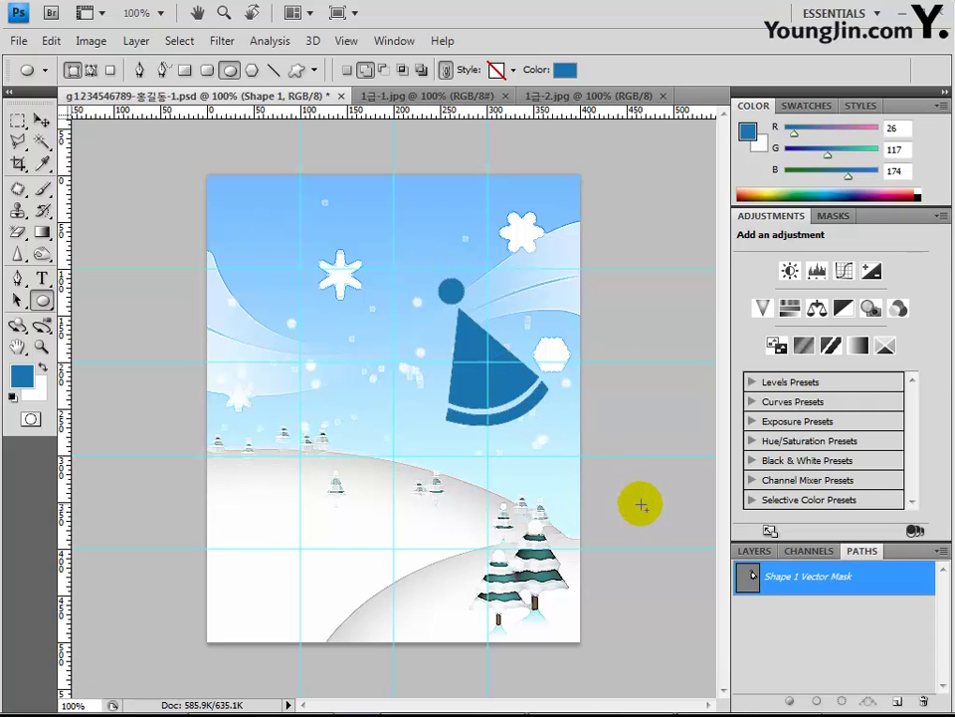
Save the hat shape's vector mask as a path named 모자
{"action": "left_click", "coordinate": [794, 589]}
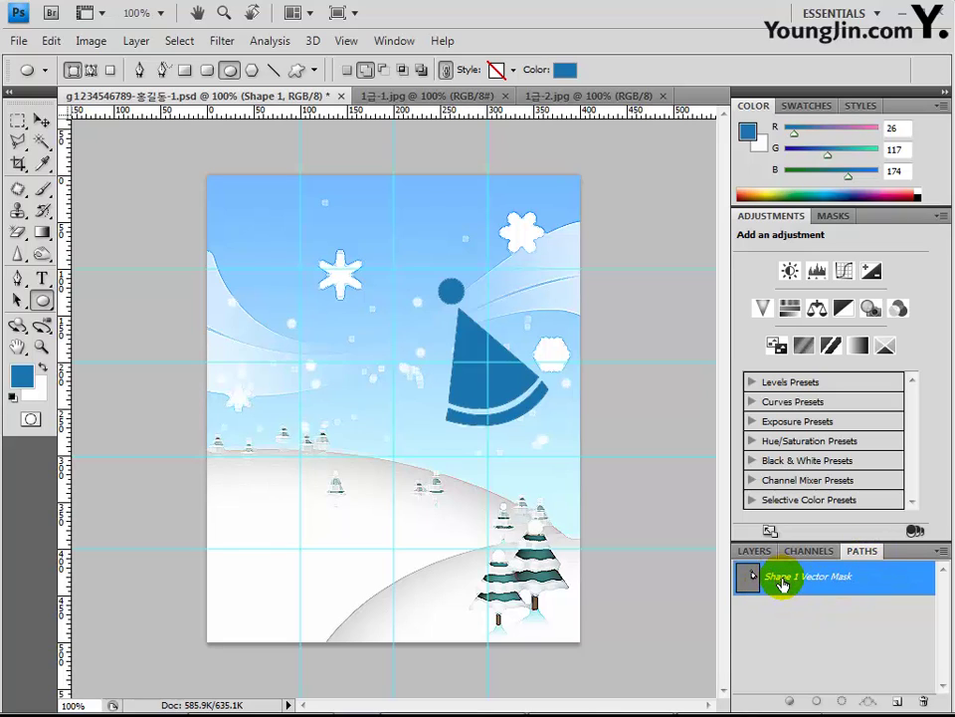
{"action": "double_click", "coordinate": [783, 585]}
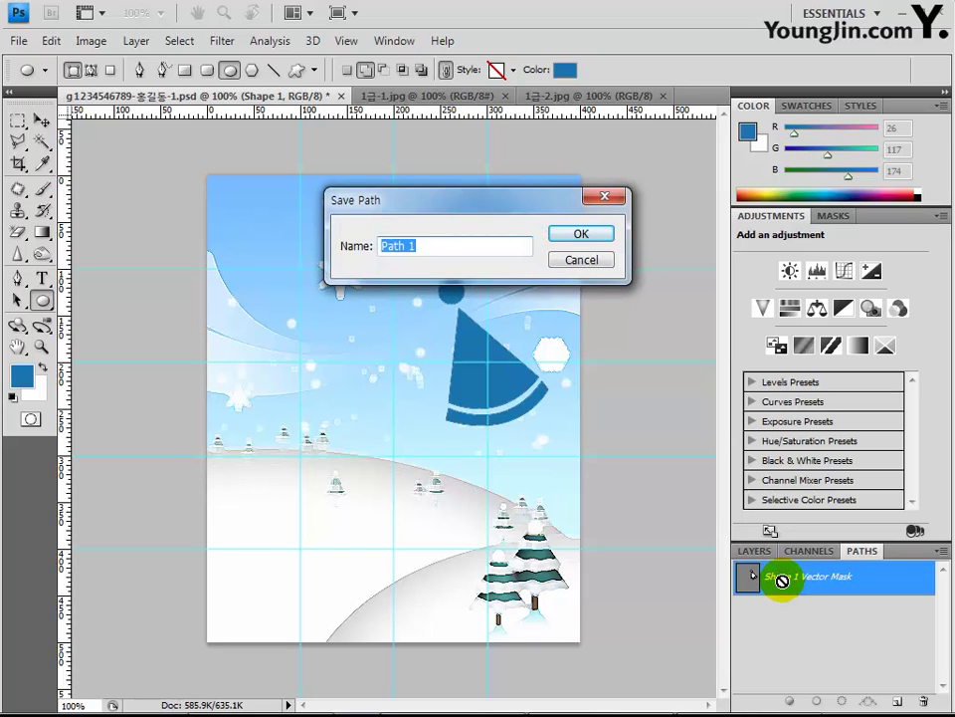
{"action": "type", "text": "모자"}
{"action": "key", "text": "Return"}
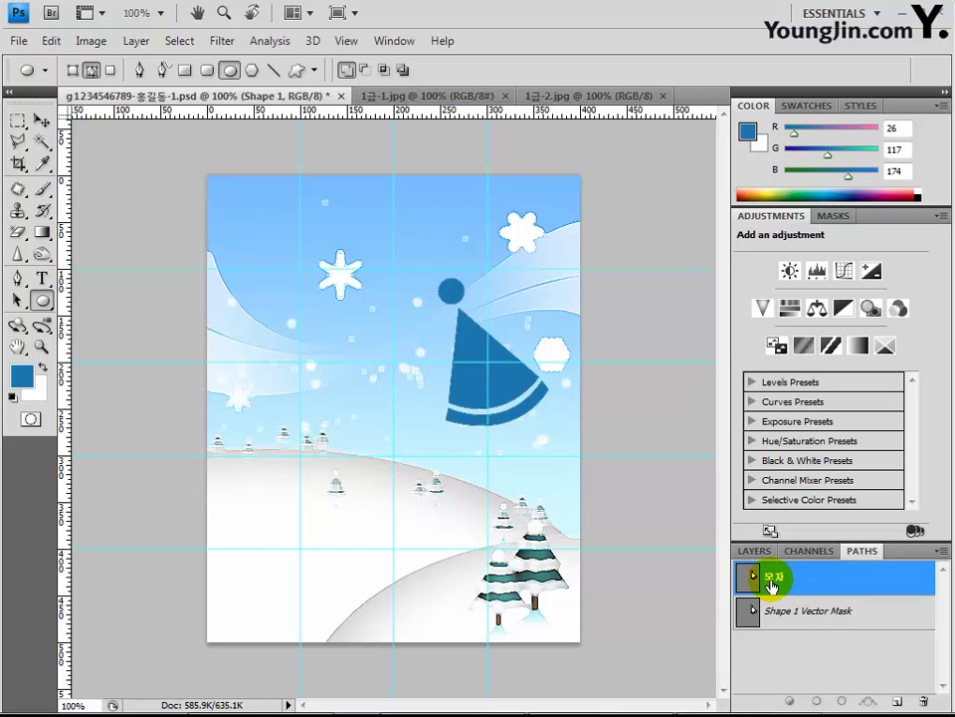
Apply a Drop Shadow to the hat shape layer with 75% opacity, 120° angle, 5 px distance and 5 px size
{"action": "left_click", "coordinate": [753, 551]}
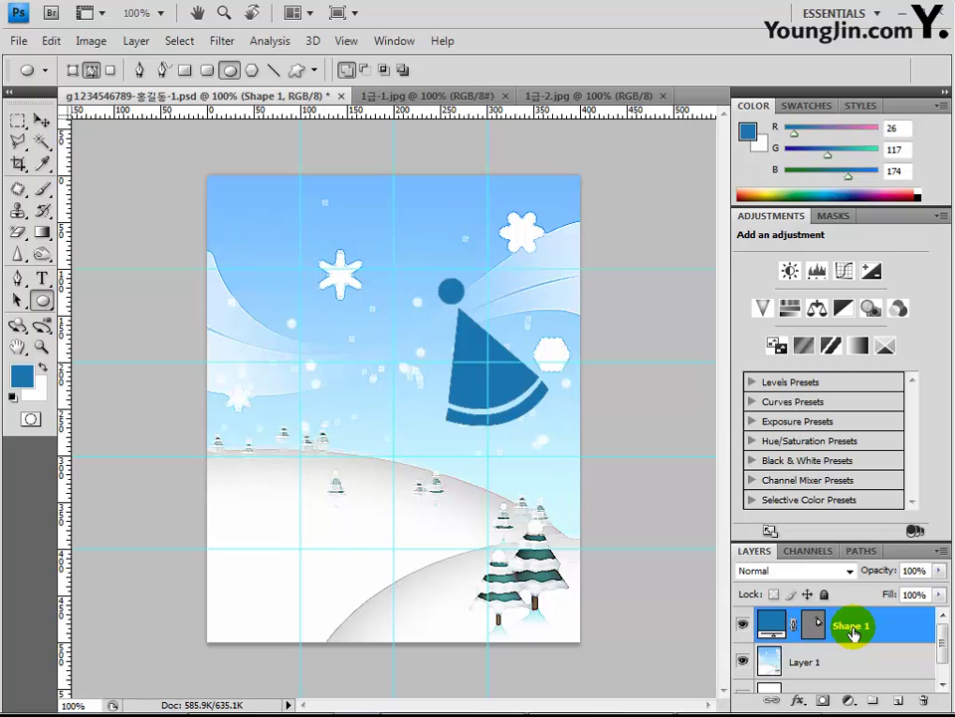
{"action": "left_click", "coordinate": [801, 701]}
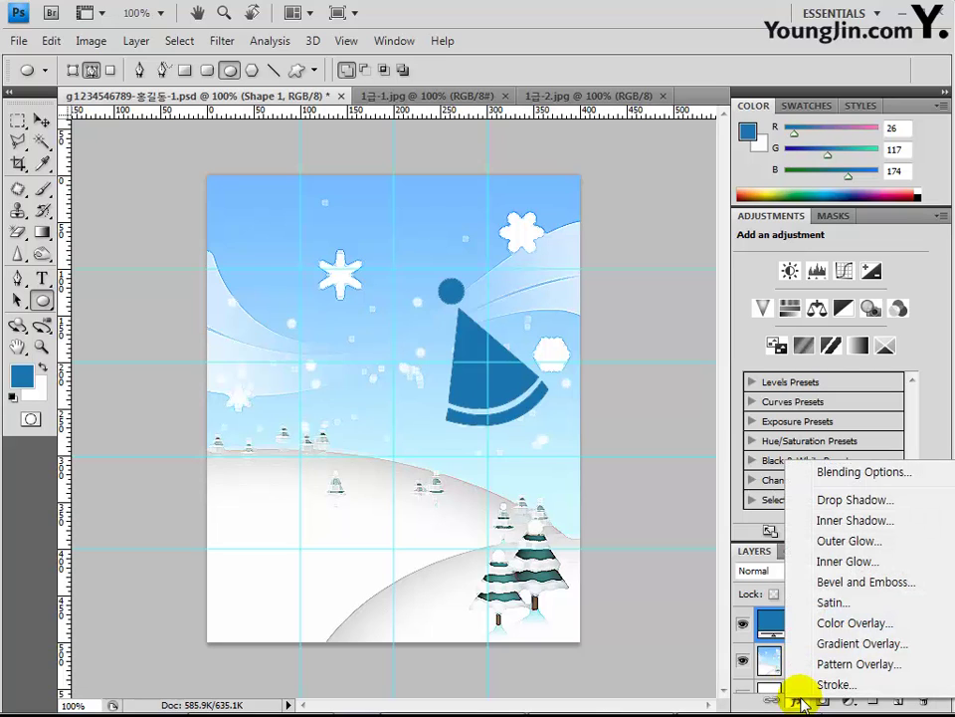
{"action": "left_click", "coordinate": [833, 508]}
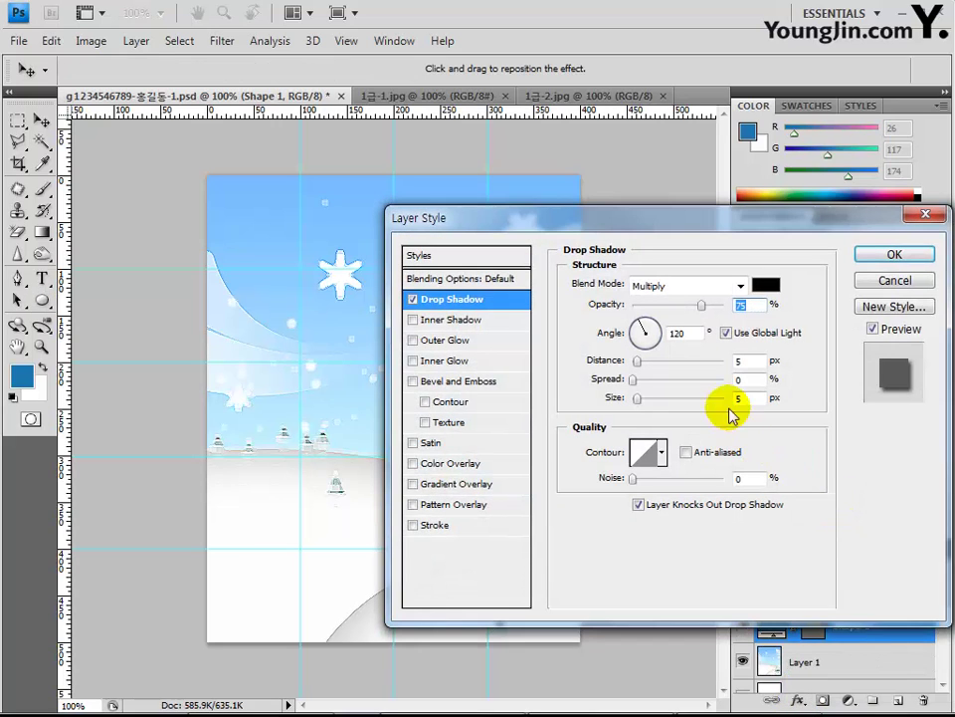
{"action": "left_click", "coordinate": [880, 257]}
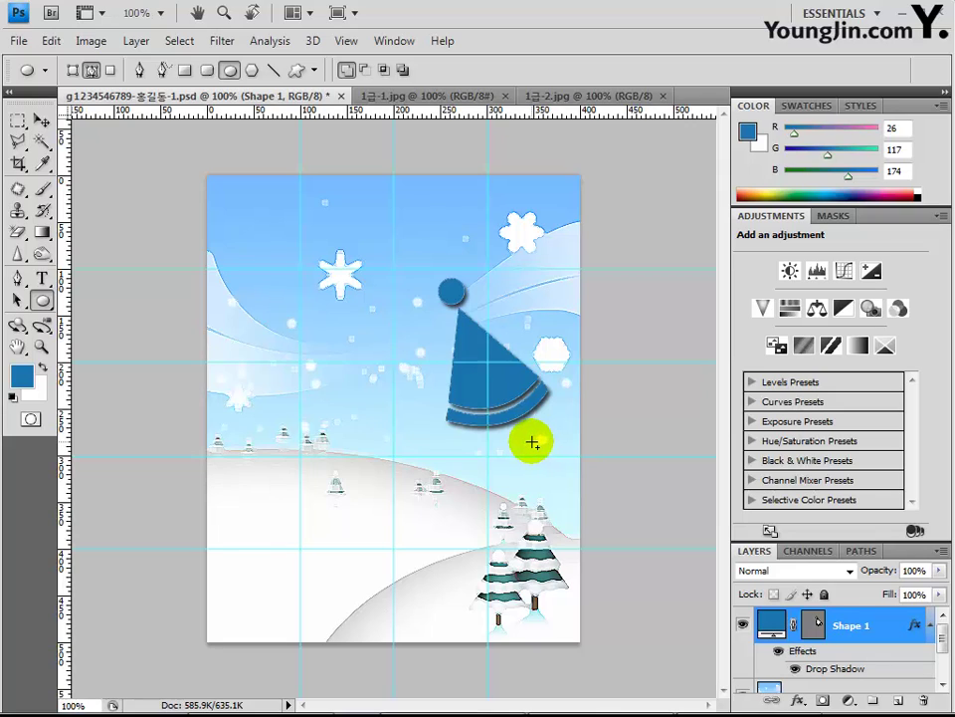
Open 1급-3.jpg from the Chapter01 folder and select the entire gift box image
{"action": "left_click", "coordinate": [18, 40]}
{"action": "left_click", "coordinate": [48, 81]}
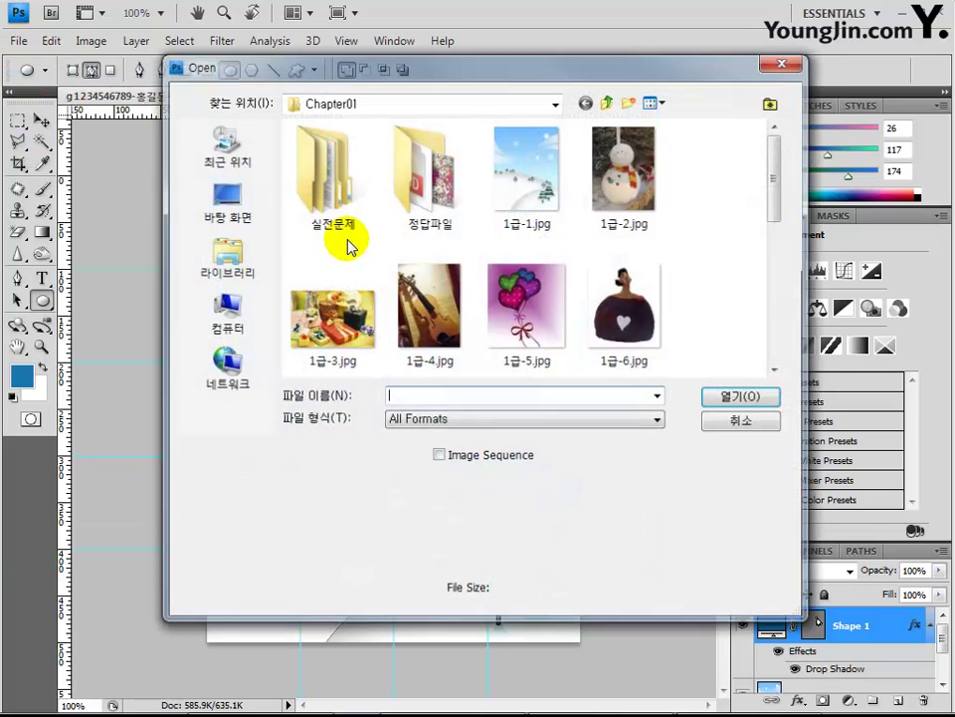
{"action": "left_click", "coordinate": [331, 314]}
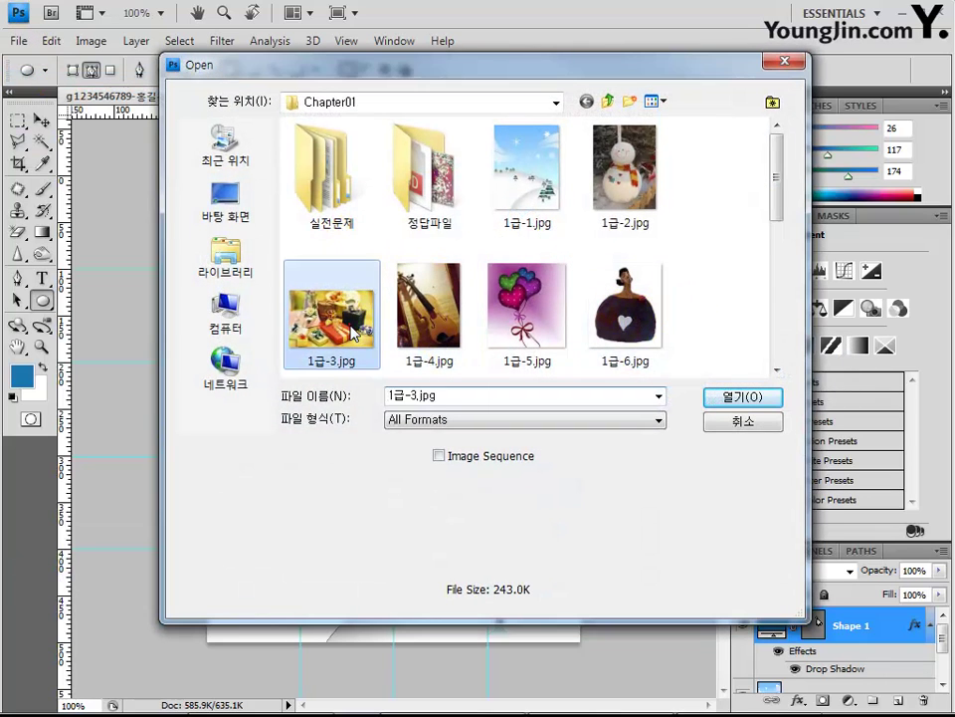
{"action": "left_click", "coordinate": [741, 398]}
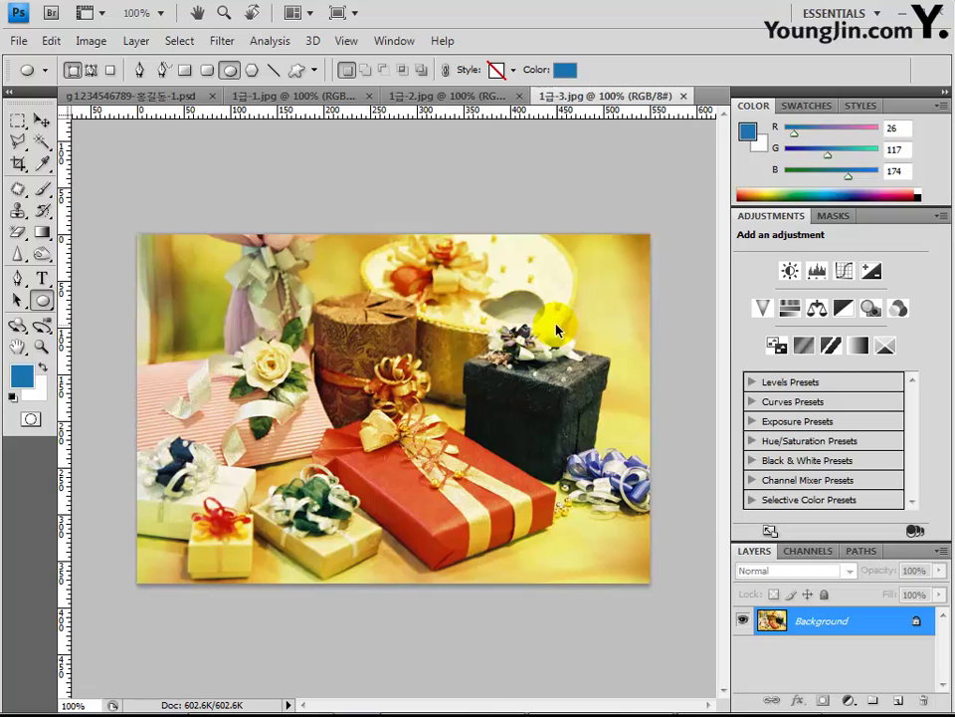
{"action": "key", "text": "ctrl+a"}
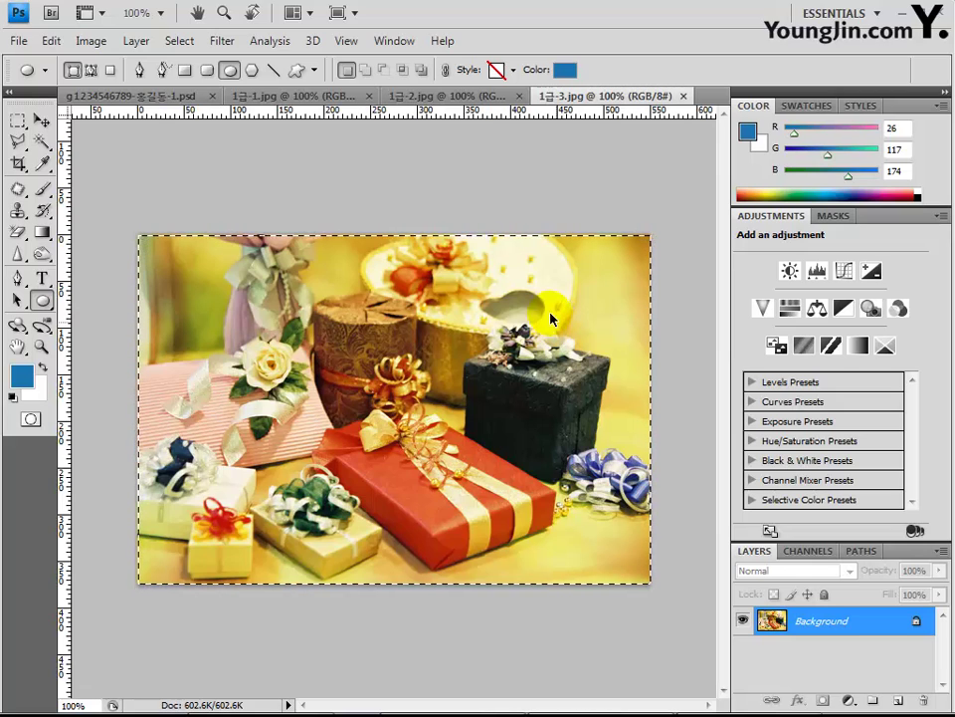
{"action": "left_click", "coordinate": [138, 96]}
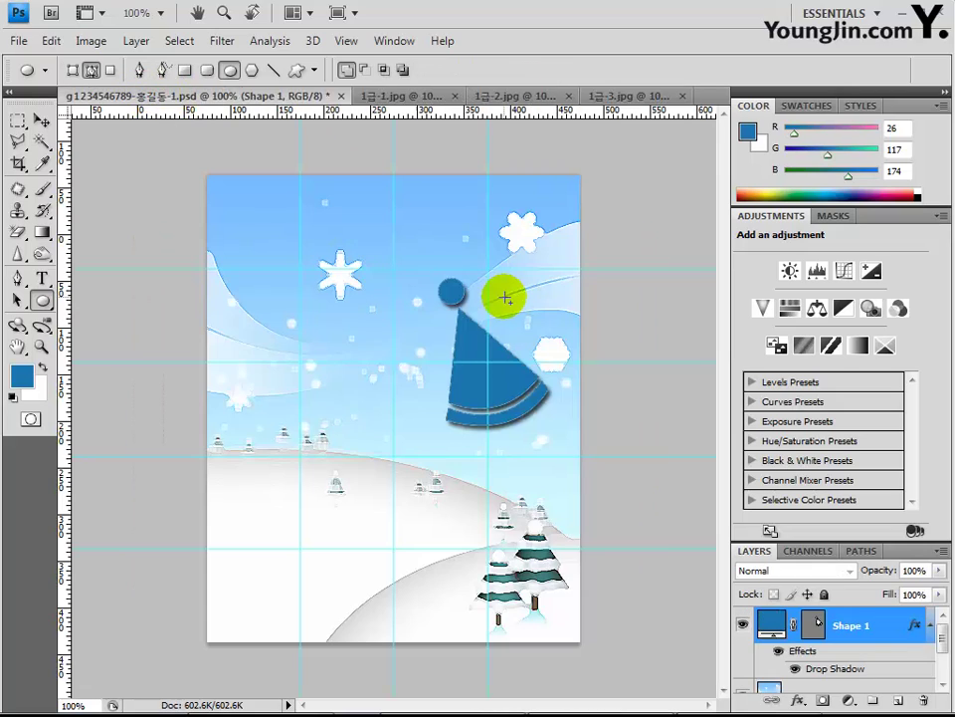
{"action": "key", "text": "ctrl+v"}
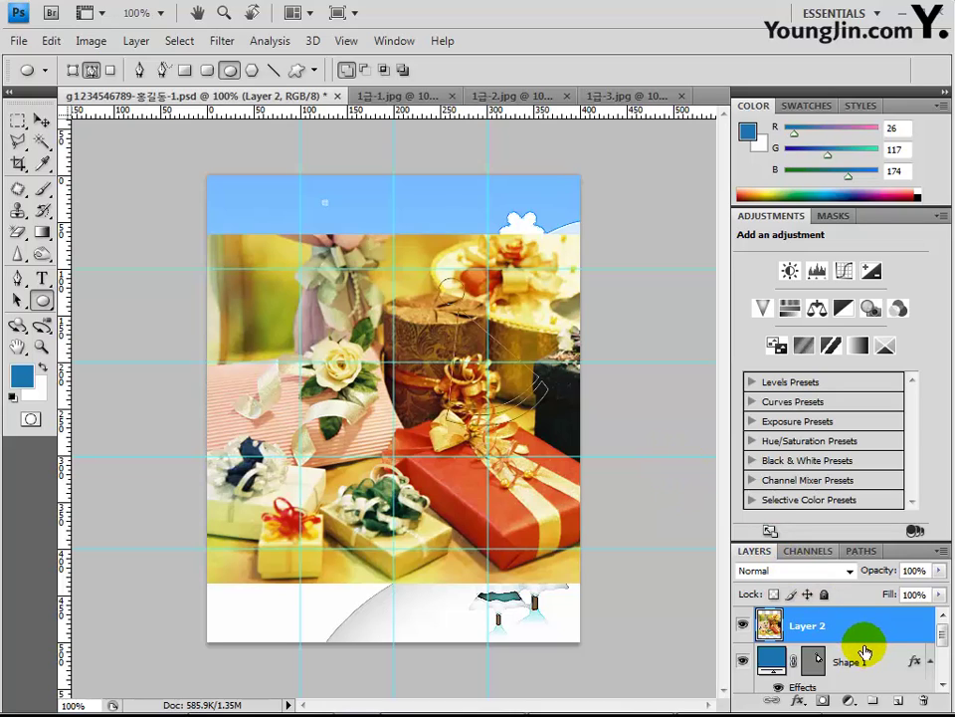
{"action": "key", "text": "alt"}
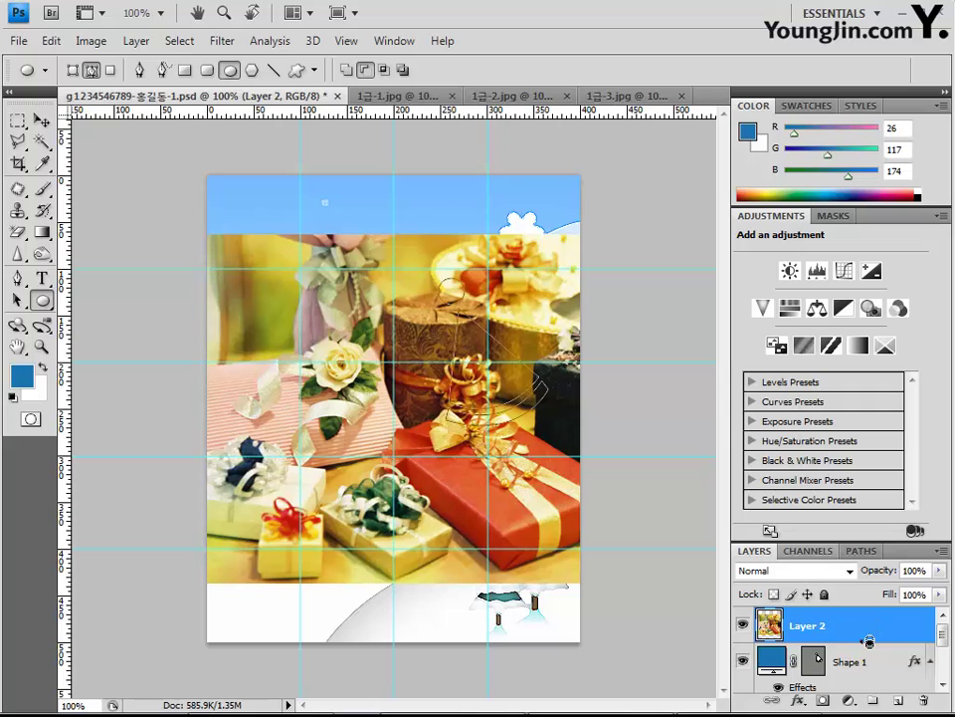
{"action": "left_click", "coordinate": [864, 640], "text": "alt"}
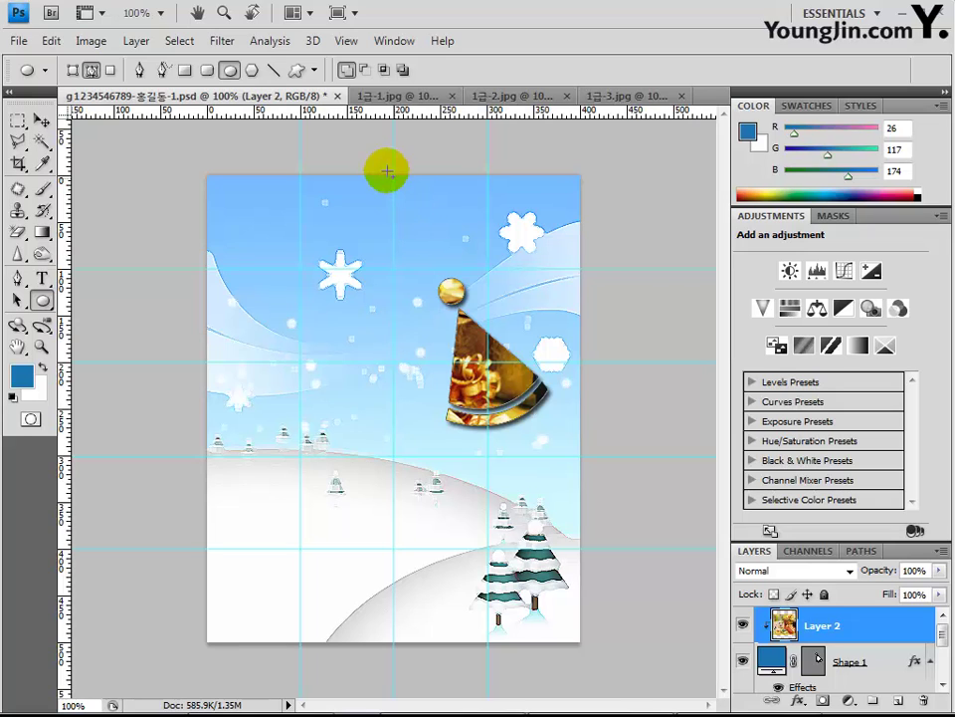
In 1급-2.jpg, start a Pen tool path in Paths mode and trace around the snowman's head to the right side of the neck
{"action": "left_click", "coordinate": [513, 96]}
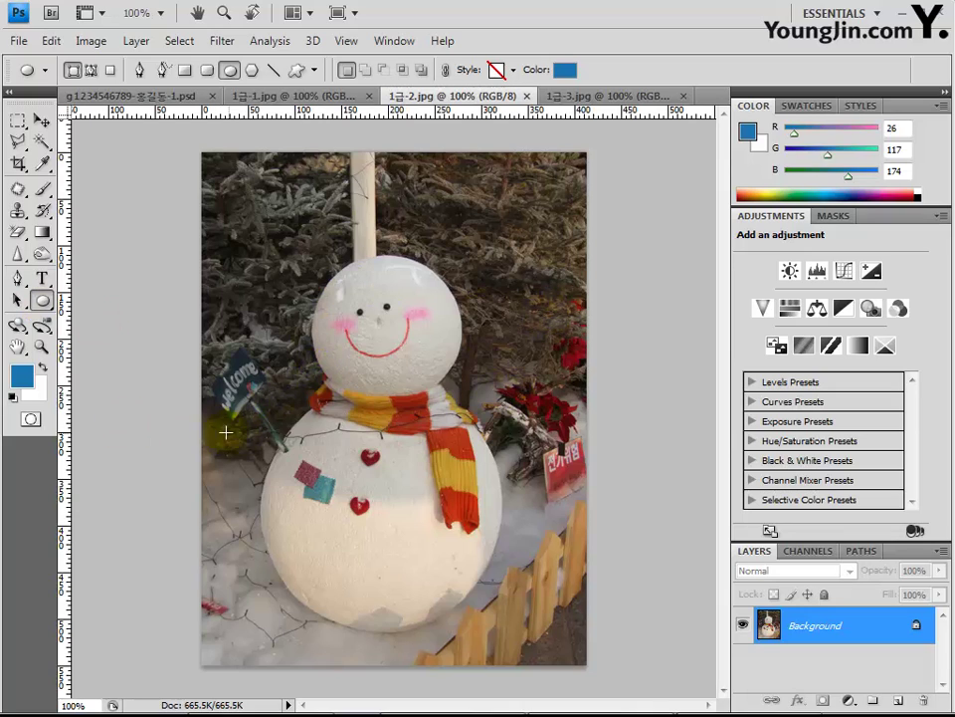
{"action": "left_click_drag", "start_coordinate": [18, 276], "coordinate": [91, 276]}
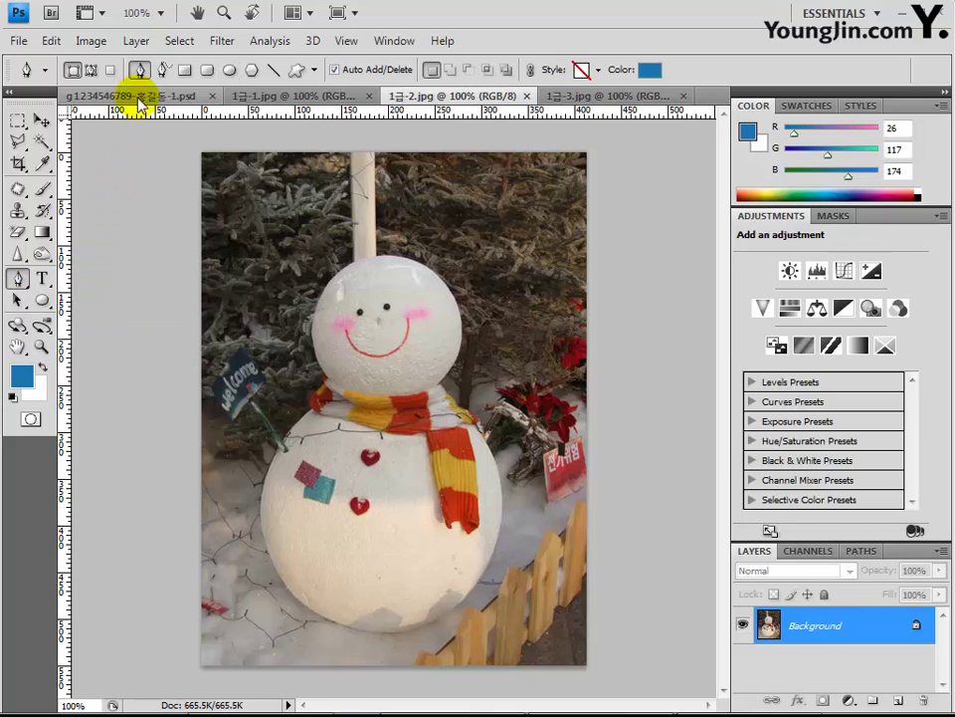
{"action": "left_click", "coordinate": [91, 71]}
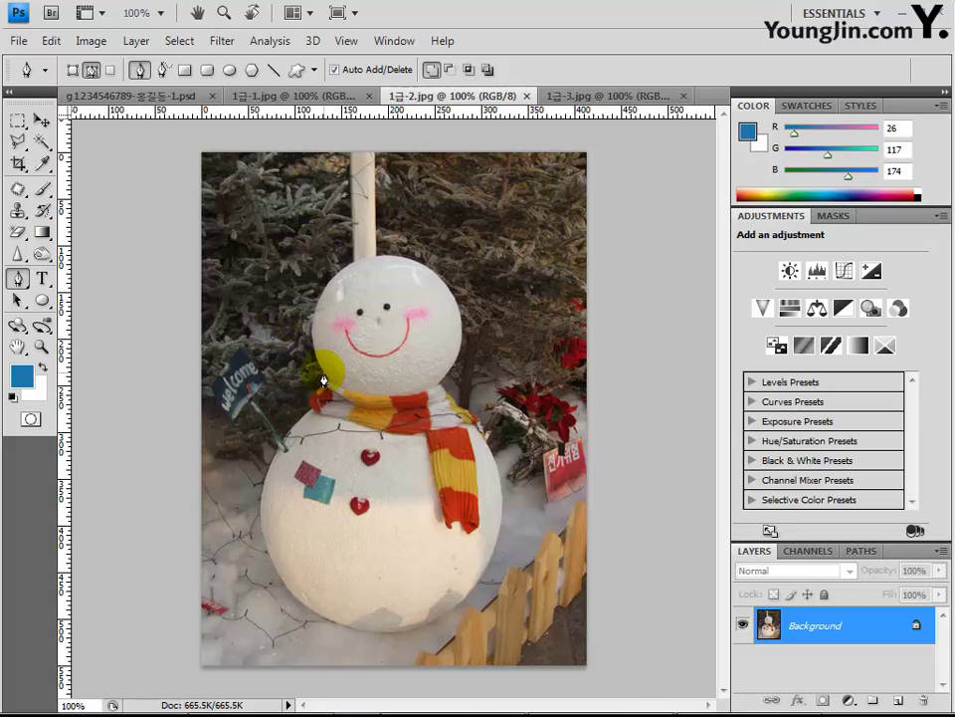
{"action": "left_click", "coordinate": [323, 374]}
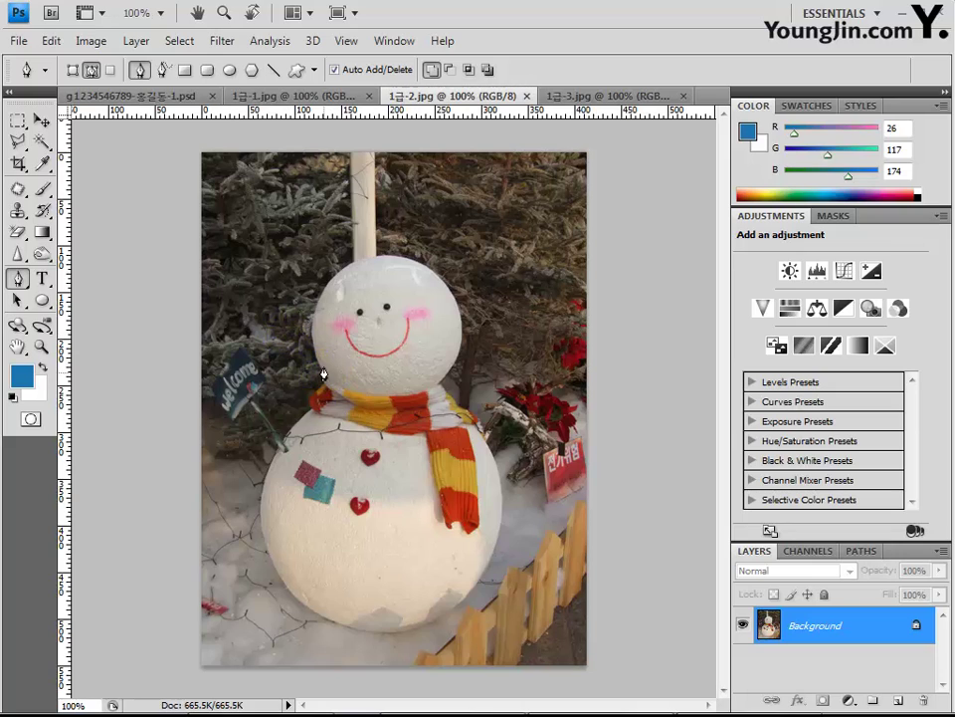
{"action": "left_click_drag", "start_coordinate": [346, 265], "coordinate": [406, 231]}
{"action": "left_click", "coordinate": [347, 266]}
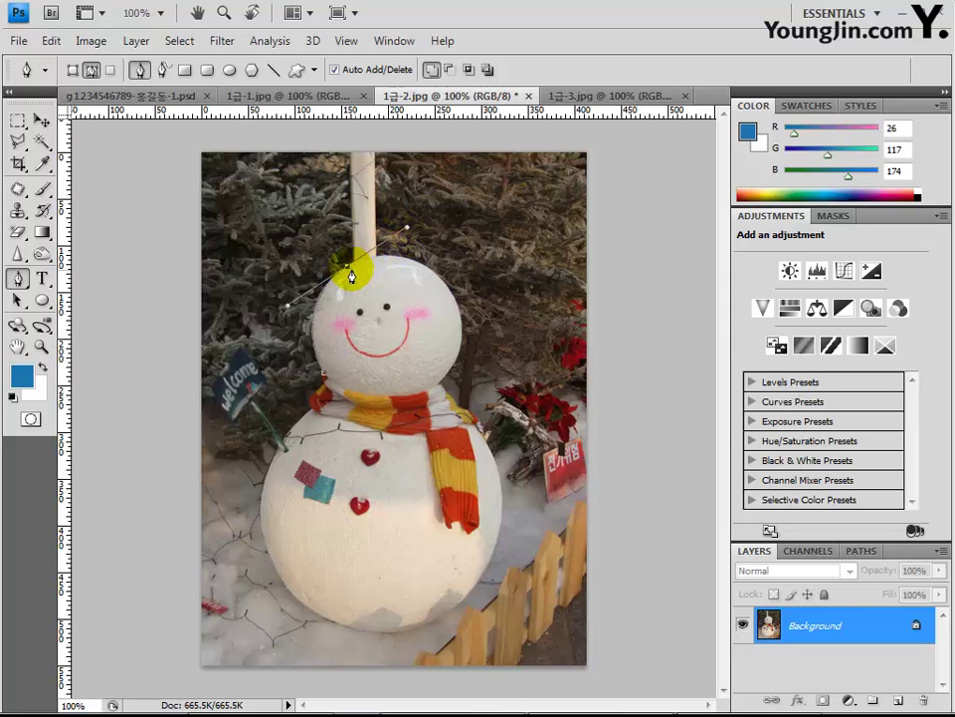
{"action": "left_click", "coordinate": [446, 293]}
{"action": "left_click_drag", "start_coordinate": [447, 293], "coordinate": [489, 343]}
{"action": "left_click", "coordinate": [446, 289]}
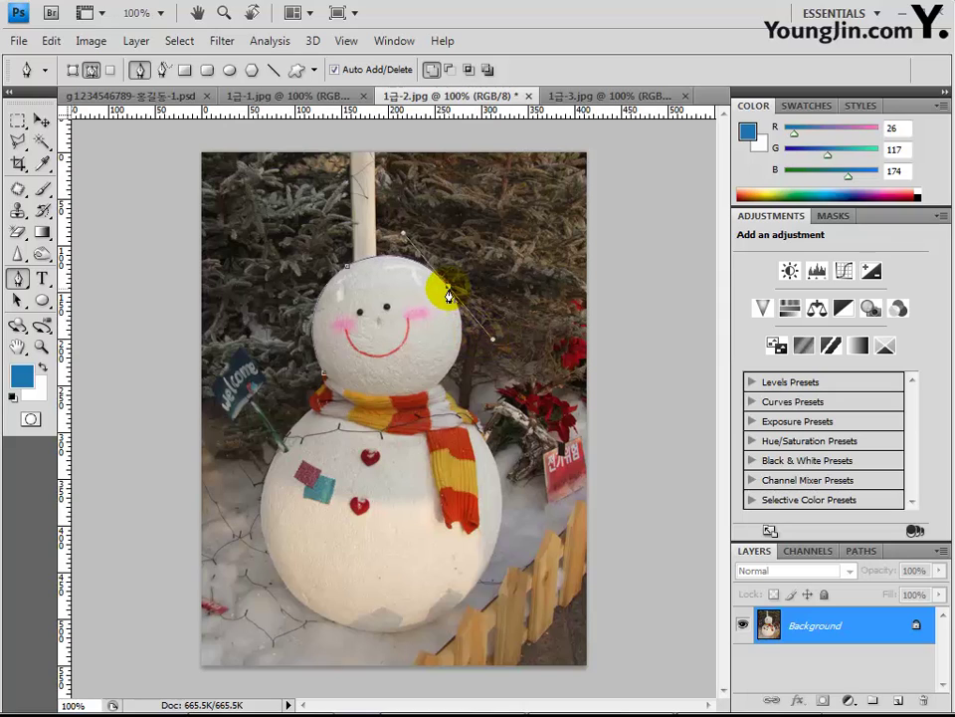
{"action": "left_click", "coordinate": [449, 395]}
{"action": "left_click_drag", "start_coordinate": [439, 391], "coordinate": [395, 432]}
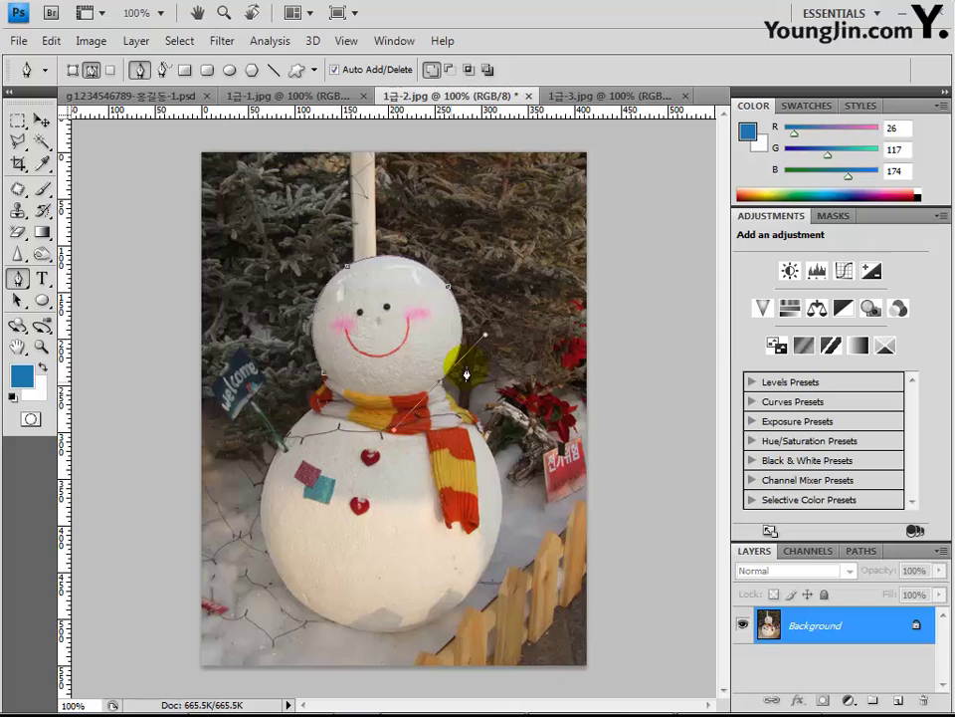
{"action": "left_click", "coordinate": [442, 389]}
Continue the path along the scarf's right edge and down the right side of the snowman's body to its base
{"action": "left_click_drag", "start_coordinate": [453, 404], "coordinate": [461, 421]}
{"action": "left_click_drag", "start_coordinate": [481, 430], "coordinate": [481, 445]}
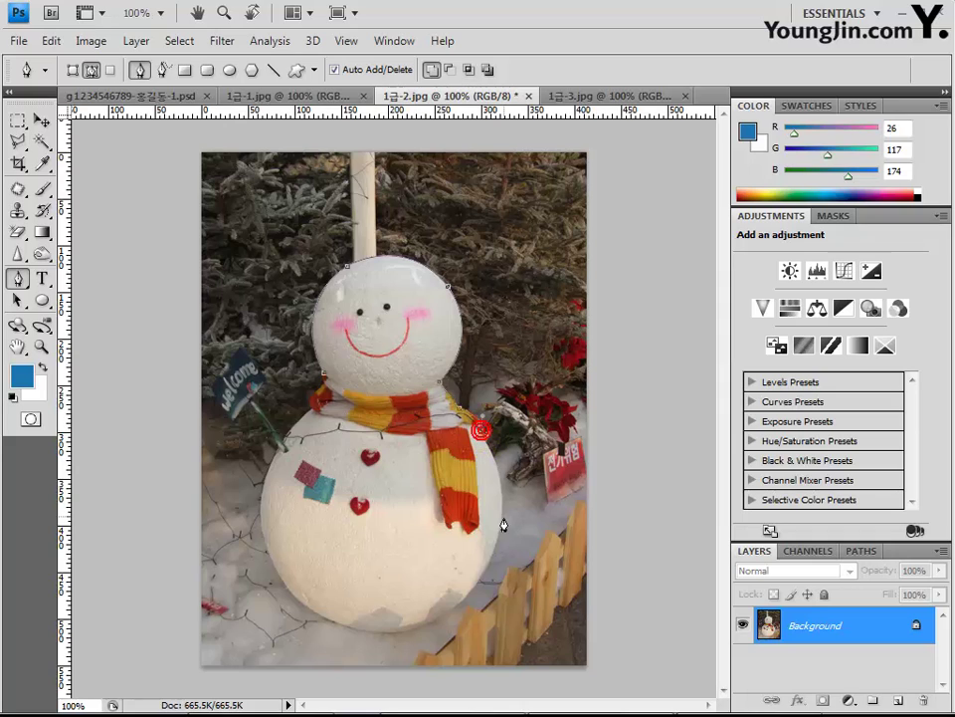
{"action": "left_click", "coordinate": [493, 549]}
{"action": "left_click_drag", "start_coordinate": [493, 549], "coordinate": [465, 576]}
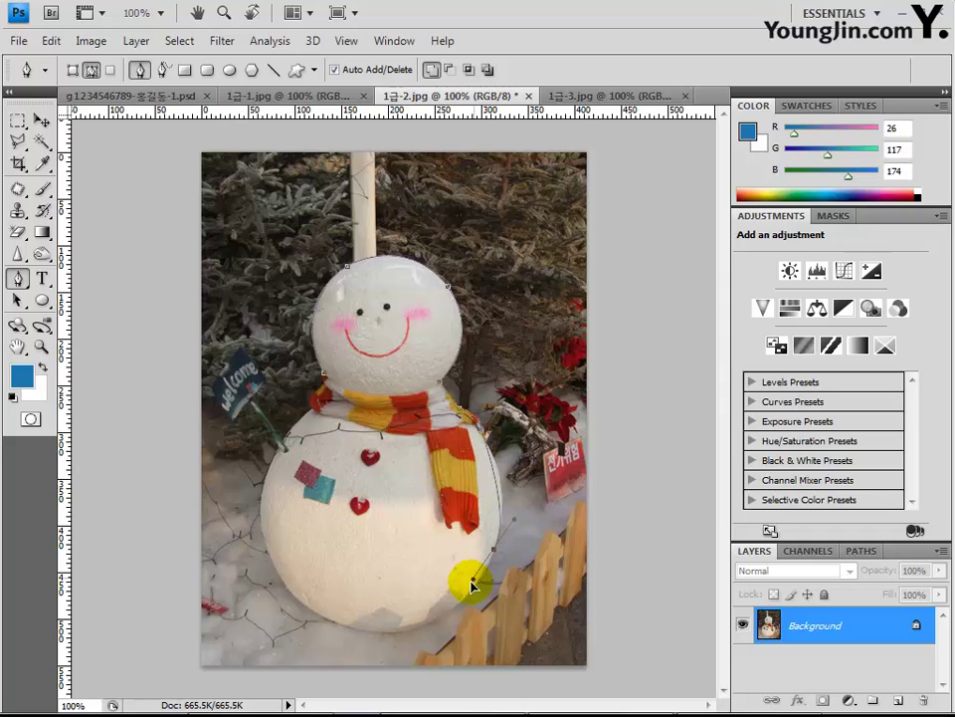
{"action": "left_click", "coordinate": [491, 549]}
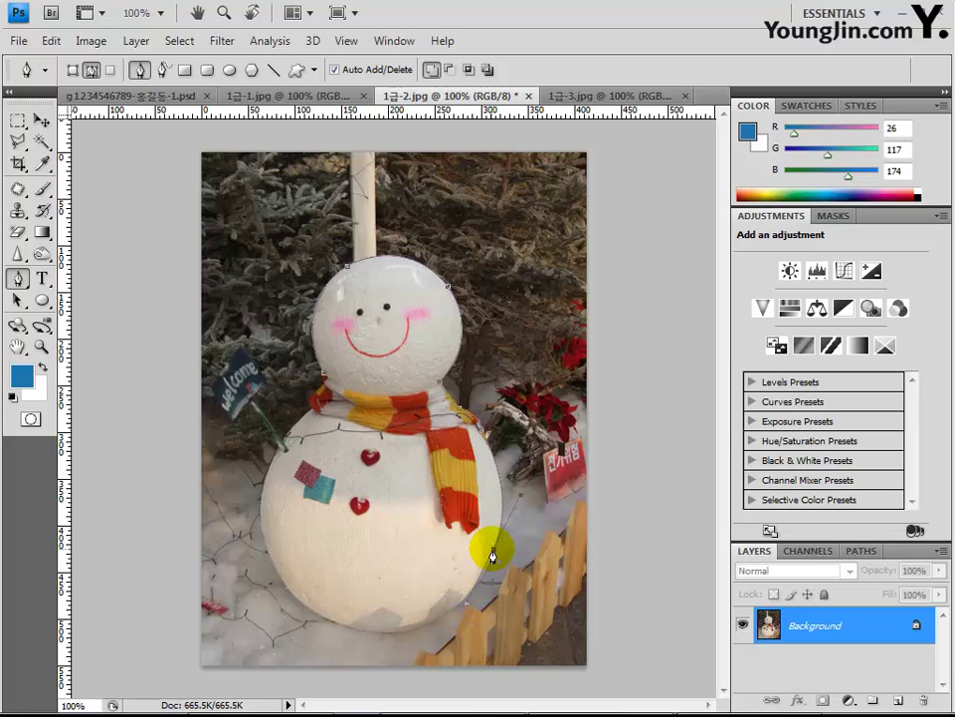
{"action": "left_click_drag", "start_coordinate": [362, 633], "coordinate": [280, 610]}
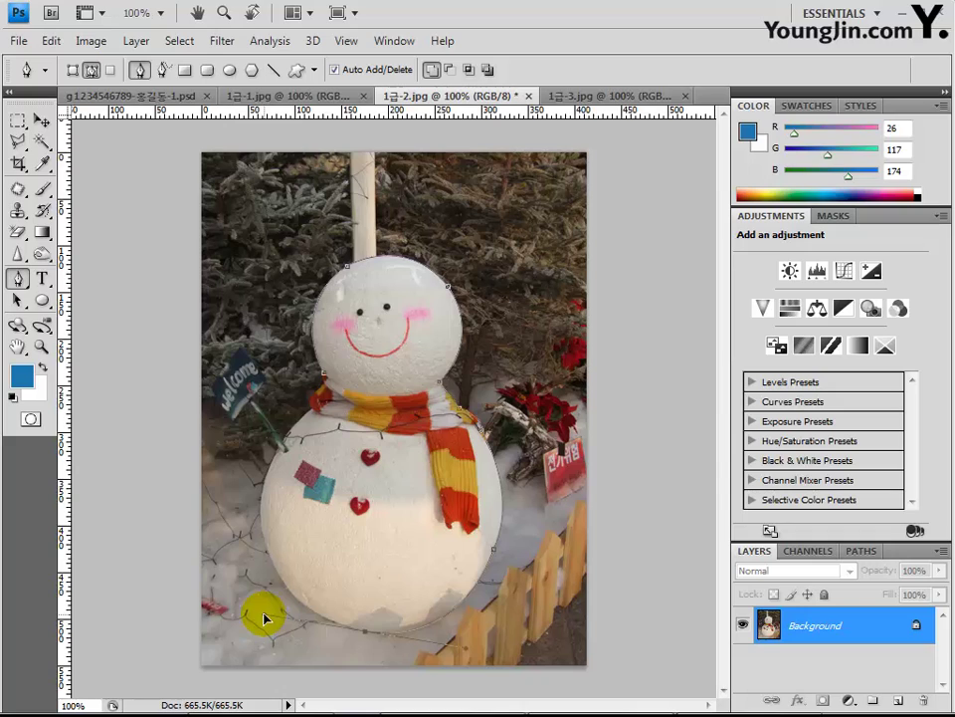
Trace the left side of the body and the scarf's left edge, closing the snowman path at its starting point
{"action": "left_click", "coordinate": [265, 480]}
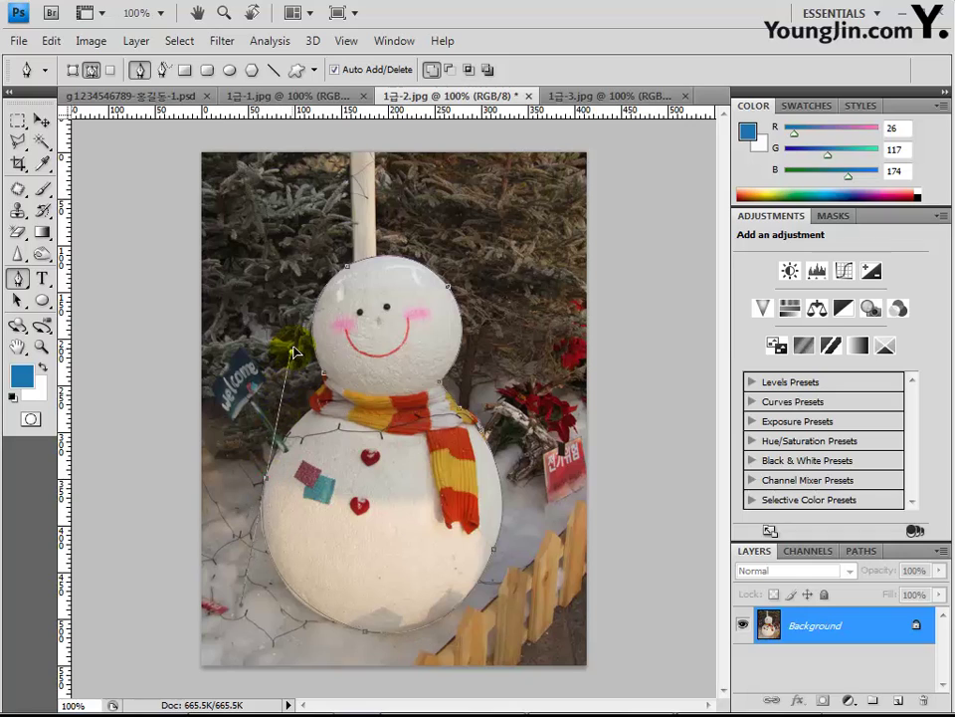
{"action": "left_click", "coordinate": [266, 481], "text": "alt"}
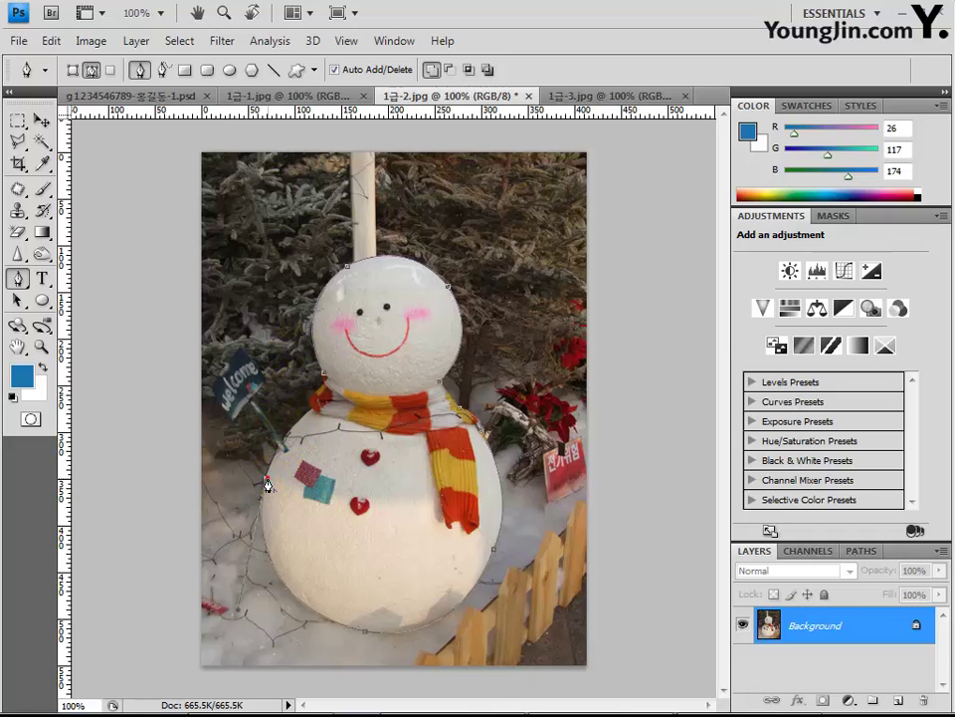
{"action": "left_click_drag", "start_coordinate": [313, 413], "coordinate": [339, 393]}
{"action": "left_click", "coordinate": [316, 401], "text": "alt"}
{"action": "left_click", "coordinate": [318, 398]}
{"action": "left_click_drag", "start_coordinate": [315, 399], "coordinate": [325, 384]}
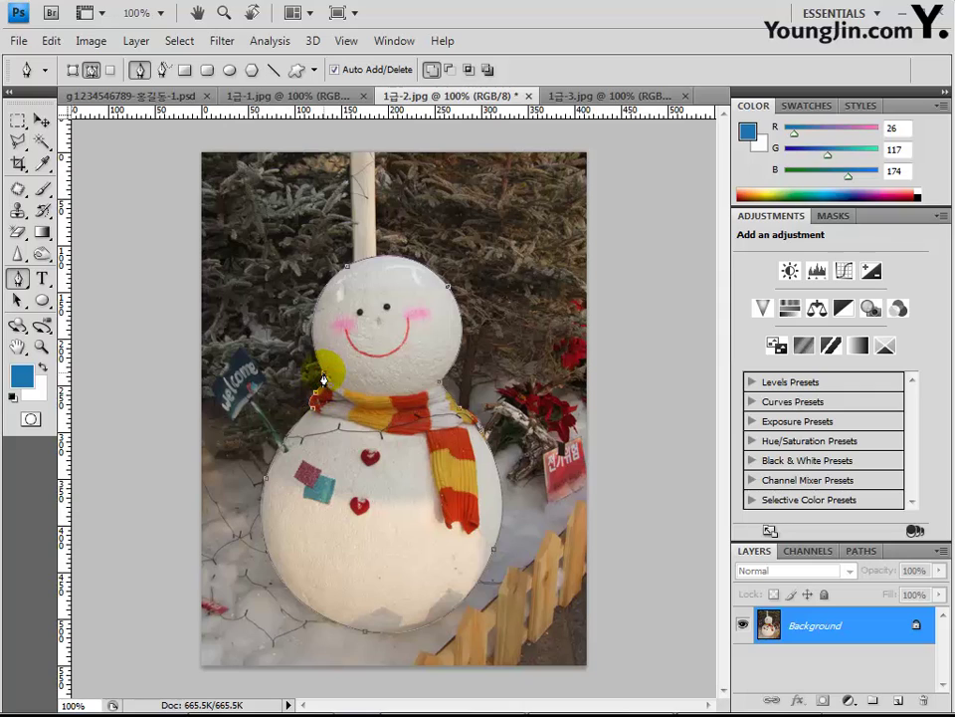
{"action": "left_click", "coordinate": [370, 447]}
{"action": "left_click", "coordinate": [532, 428]}
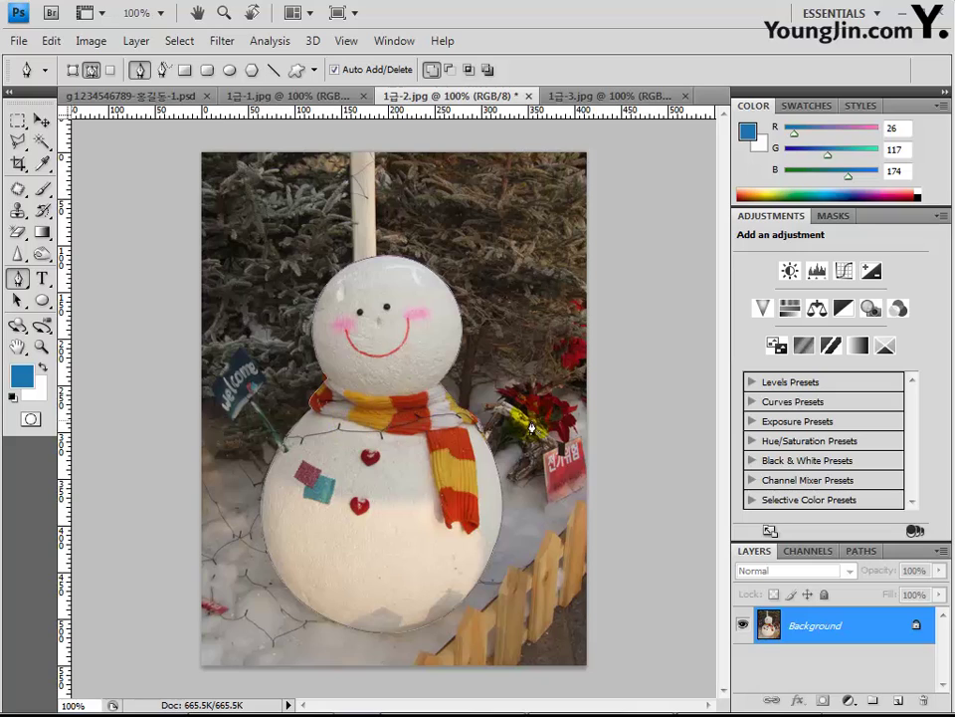
{"action": "left_click", "coordinate": [858, 550]}
{"action": "left_click", "coordinate": [744, 577]}
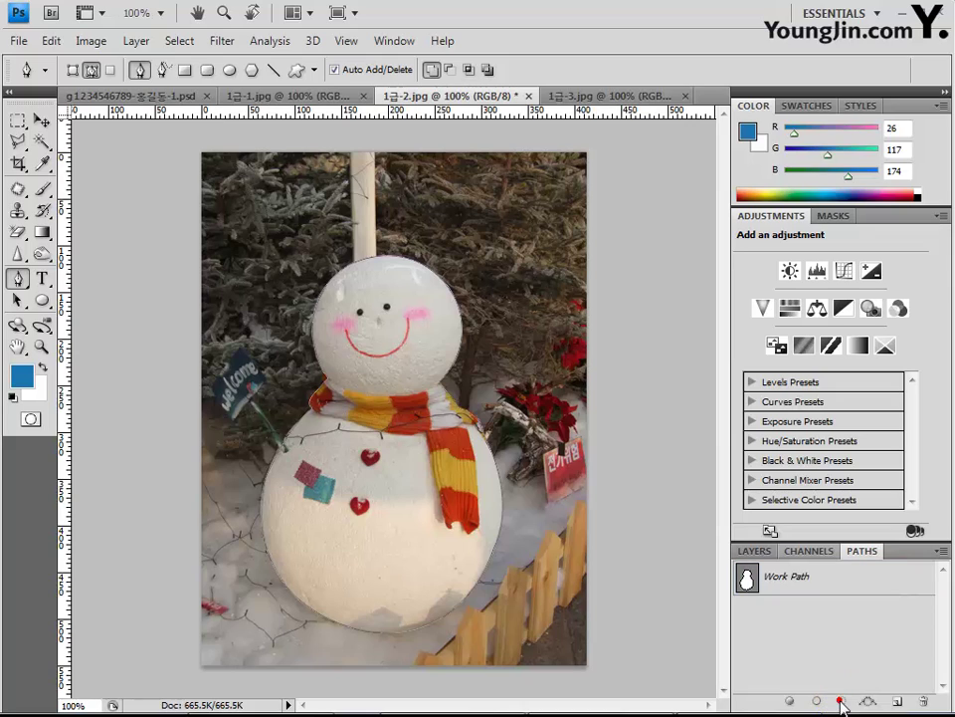
{"action": "left_click", "coordinate": [841, 701]}
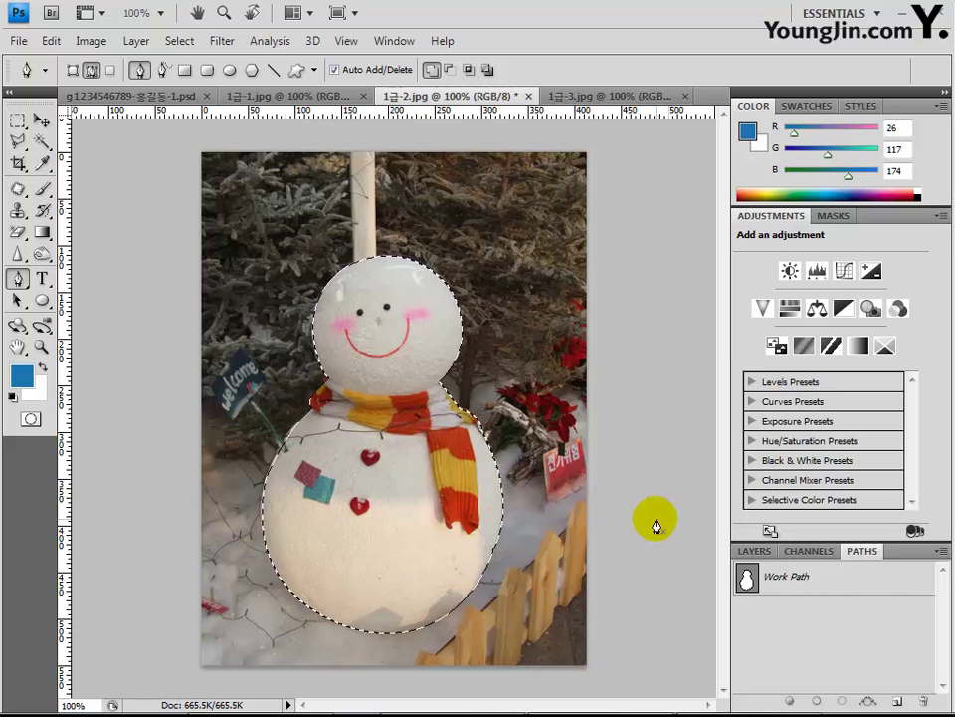
{"action": "left_click", "coordinate": [772, 549]}
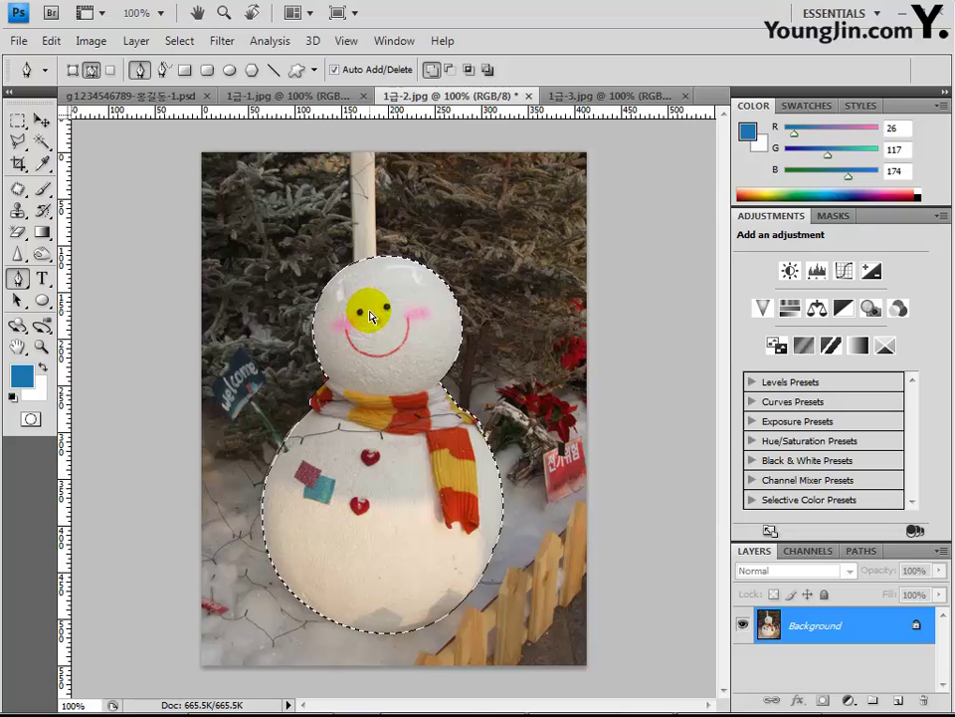
{"action": "left_click", "coordinate": [115, 98]}
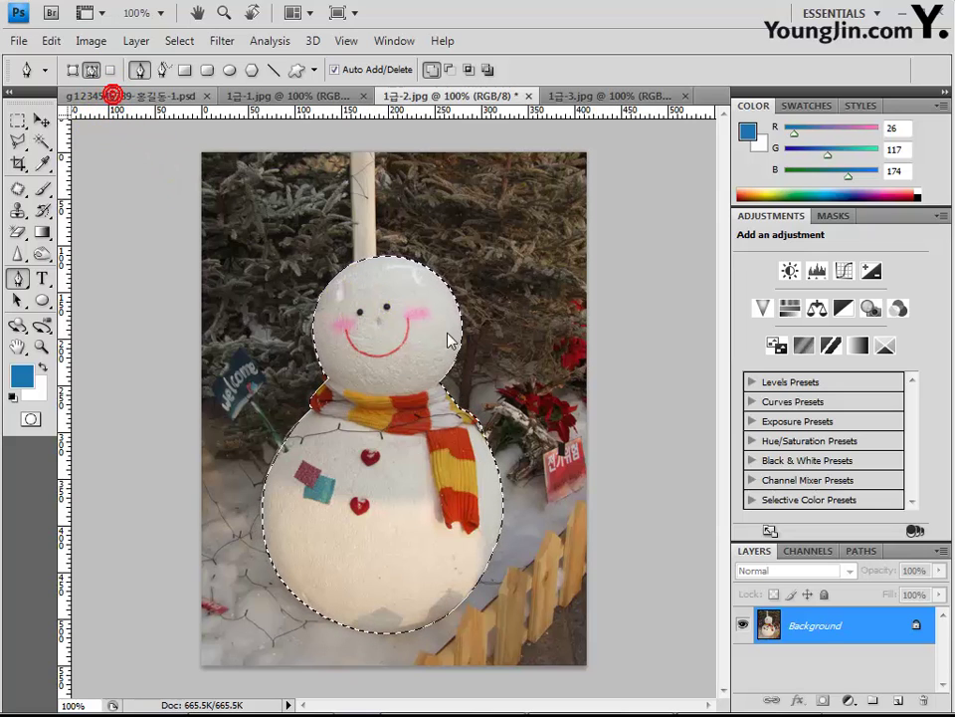
{"action": "key", "text": "ctrl+v"}
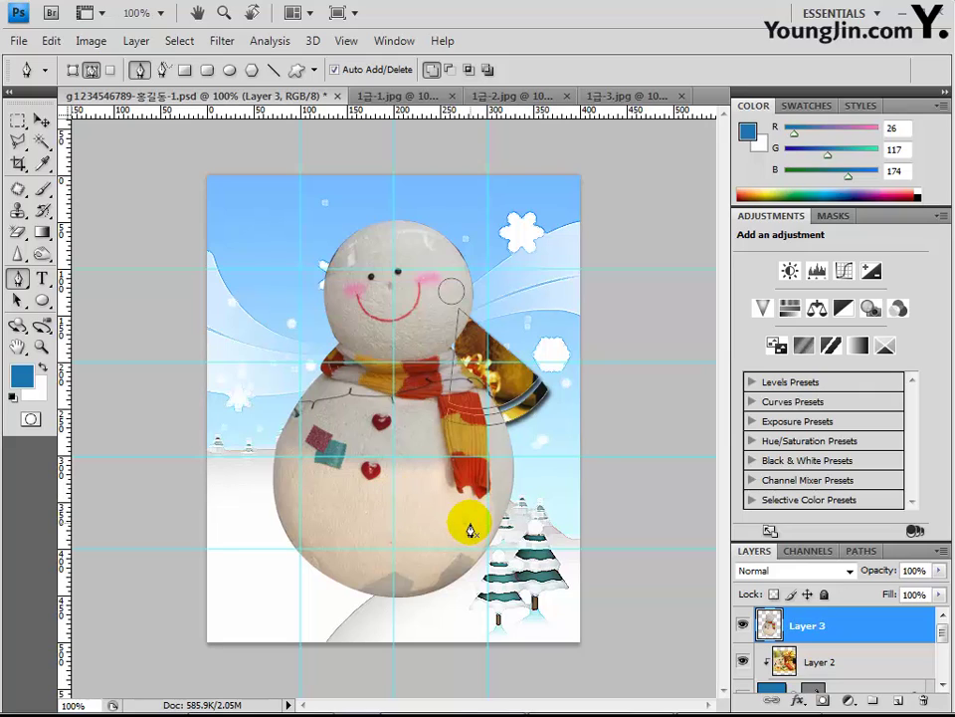
{"action": "key", "text": "ctrl+t"}
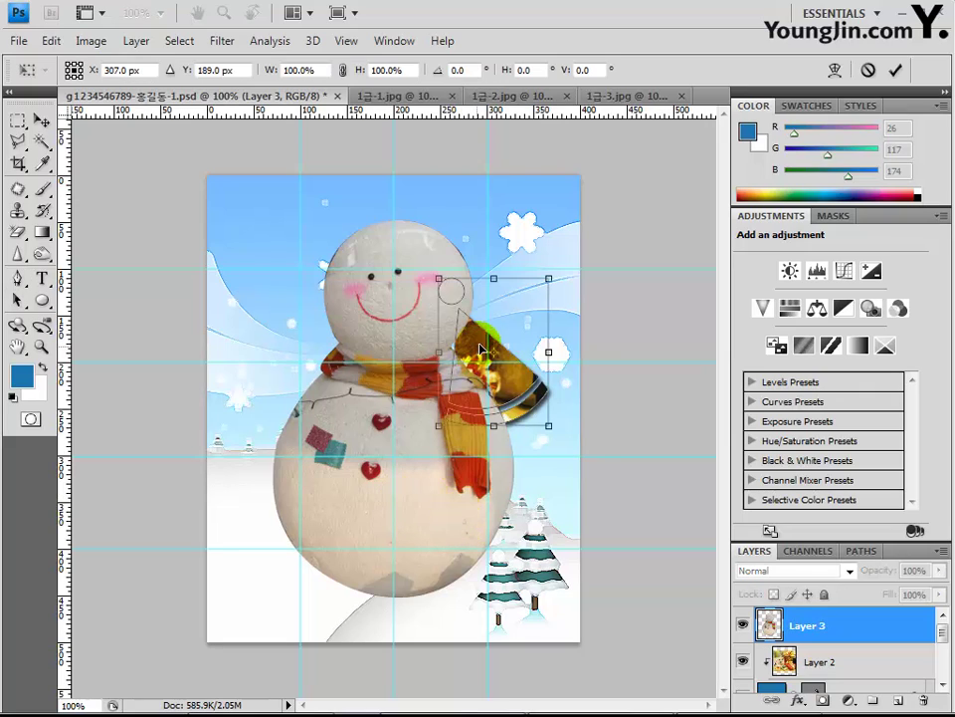
{"action": "key", "text": "Return"}
{"action": "key", "text": "p"}
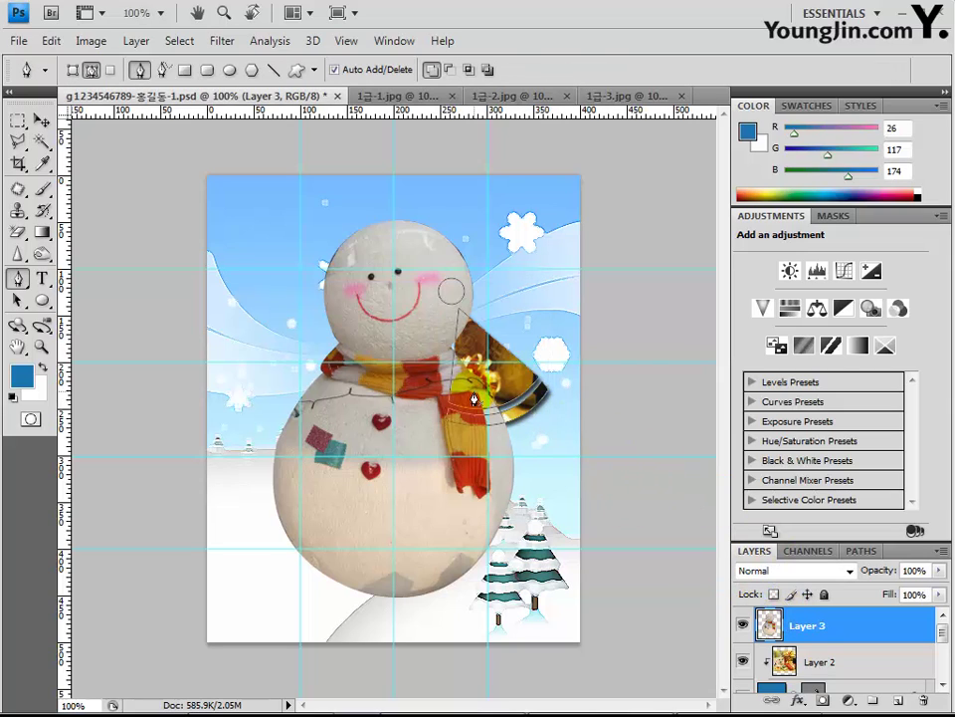
{"action": "left_click", "coordinate": [18, 120]}
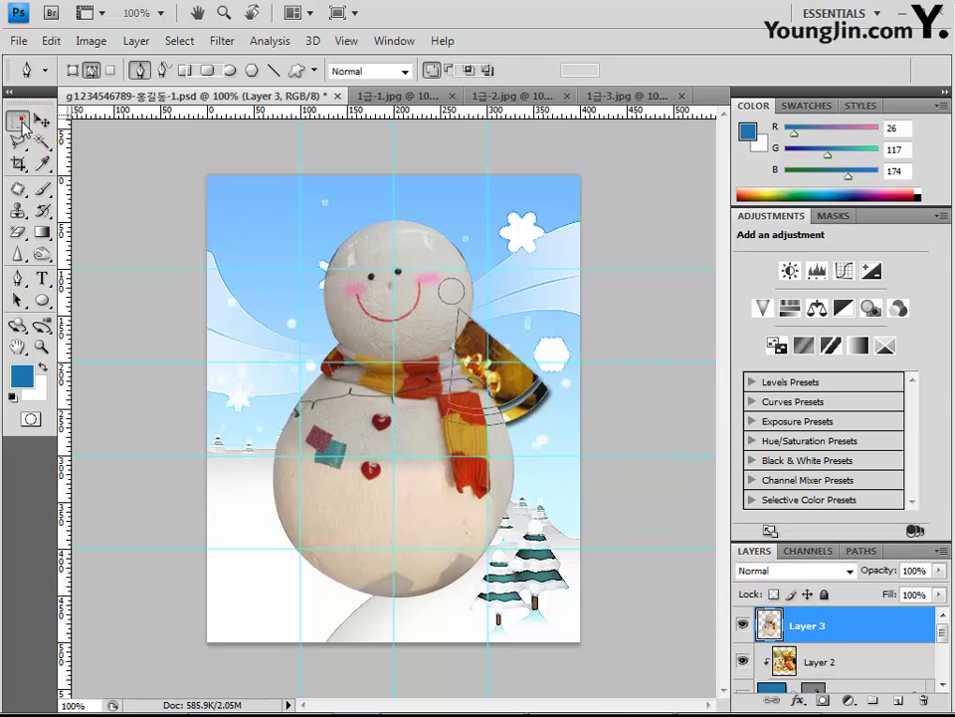
{"action": "key", "text": "ctrl+t"}
{"action": "key", "text": "Return"}
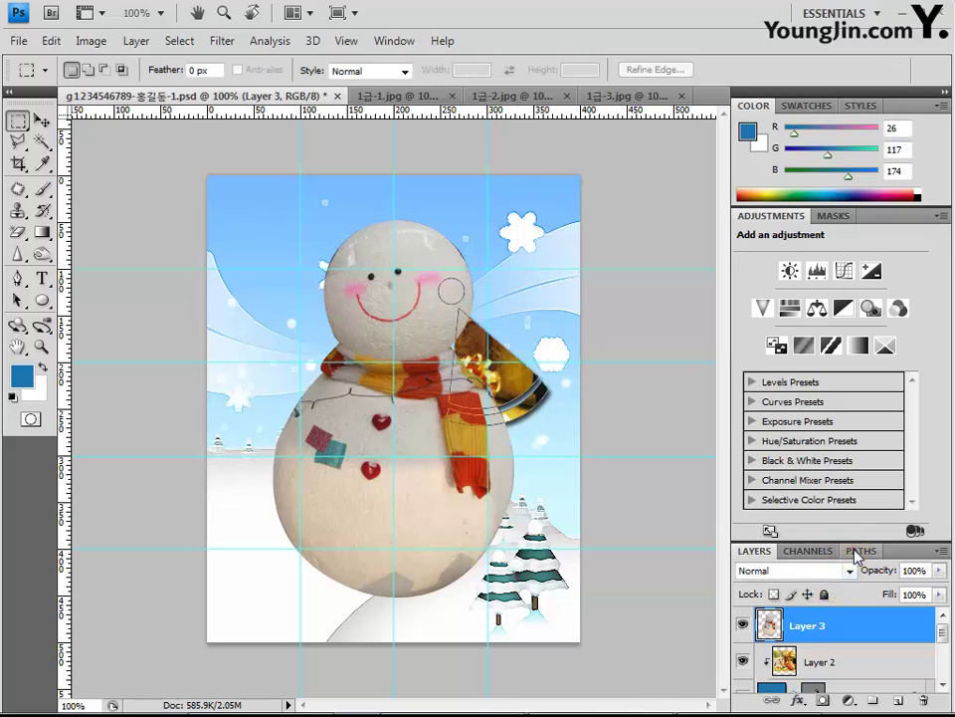
Deselect the 모자 path and return to the layer list with the snowman layer active
{"action": "left_click", "coordinate": [853, 549]}
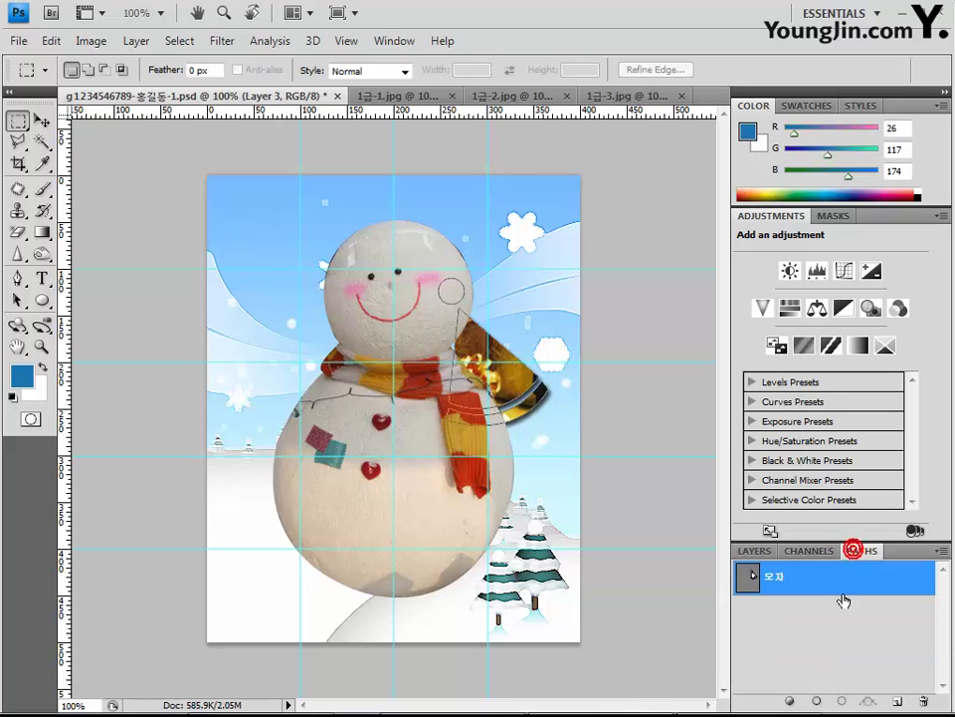
{"action": "left_click", "coordinate": [793, 619]}
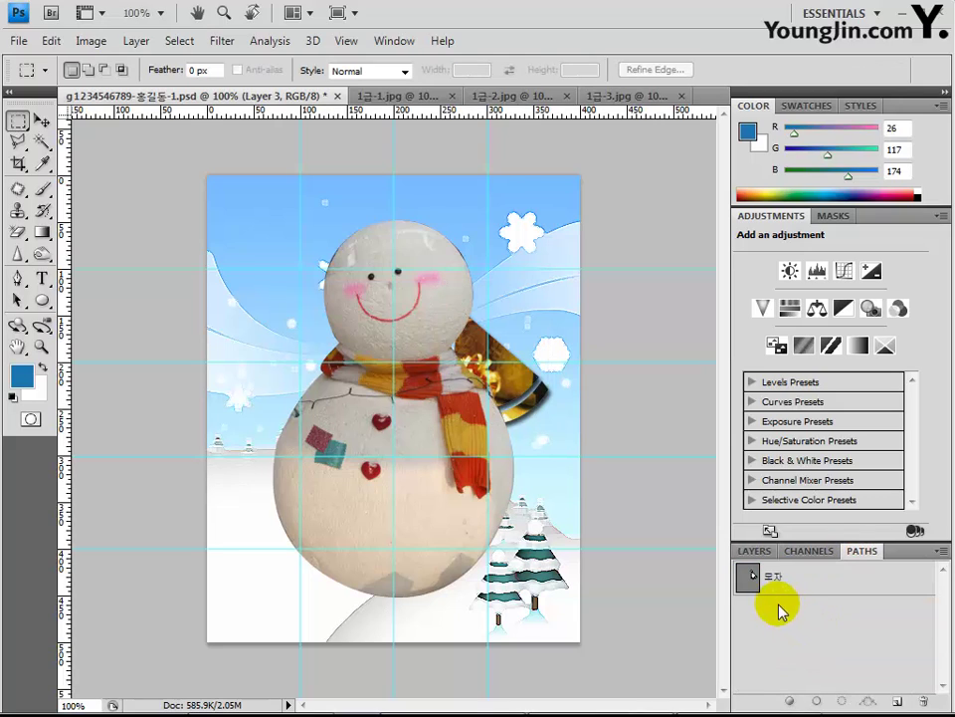
{"action": "left_click", "coordinate": [755, 550]}
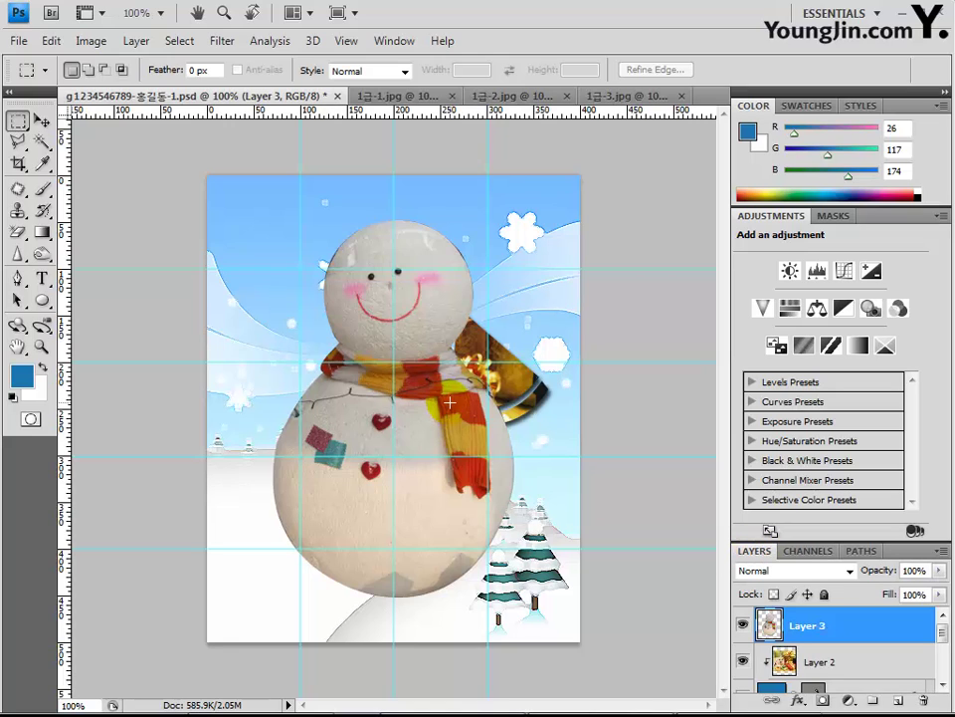
Scale the pasted snowman proportionally to about 82.5% and move it to the lower-left part of the canvas
{"action": "key", "text": "ctrl+t"}
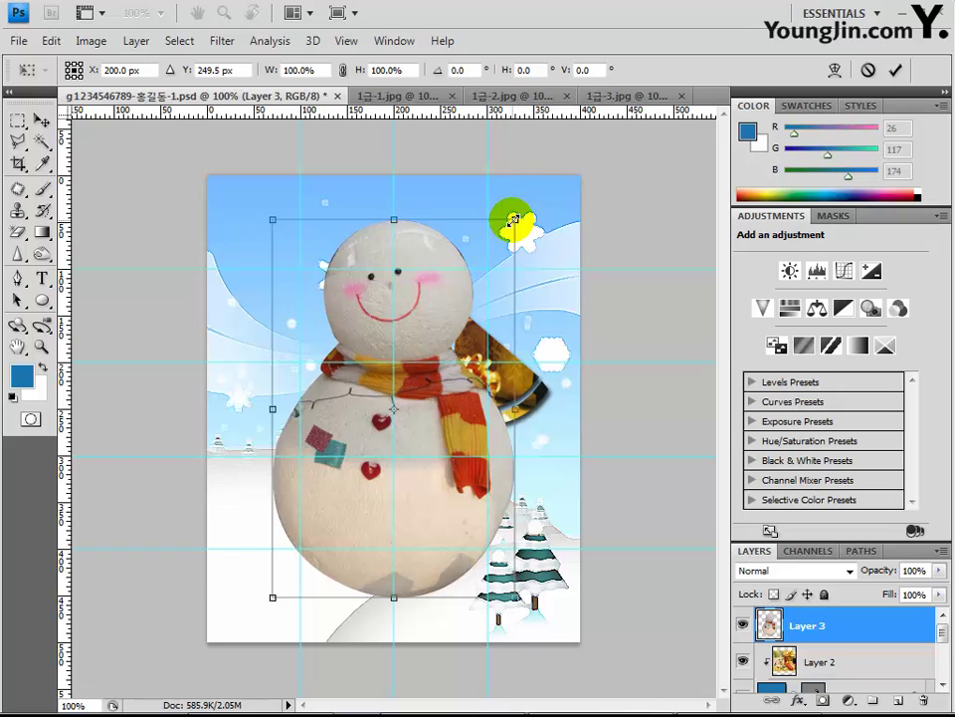
{"action": "left_click_drag", "start_coordinate": [511, 220], "coordinate": [484, 253]}
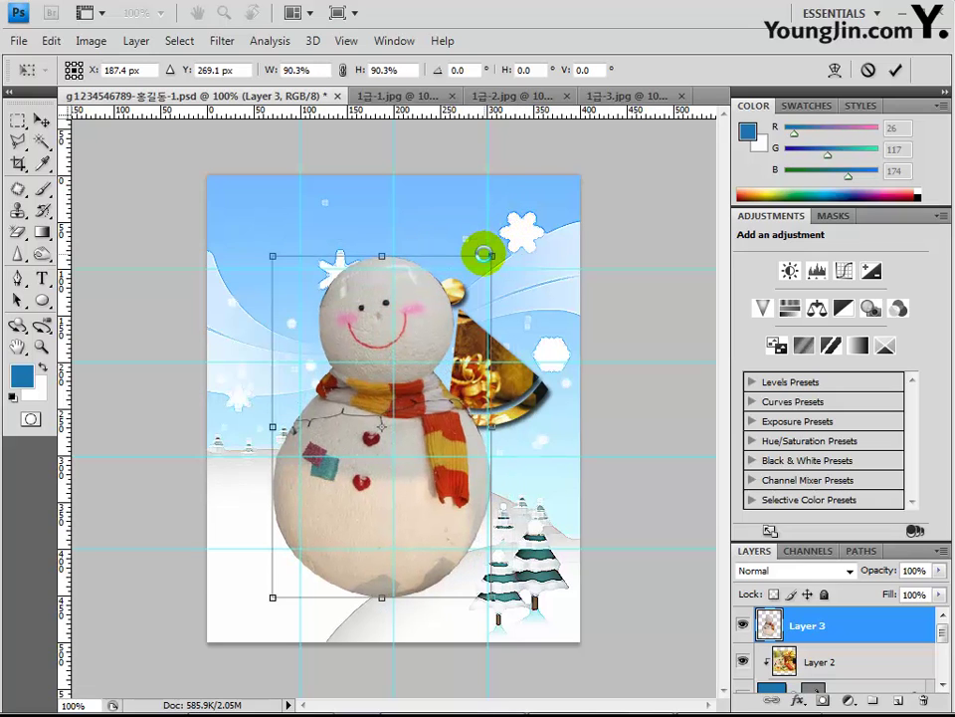
{"action": "left_click_drag", "start_coordinate": [361, 547], "coordinate": [333, 557]}
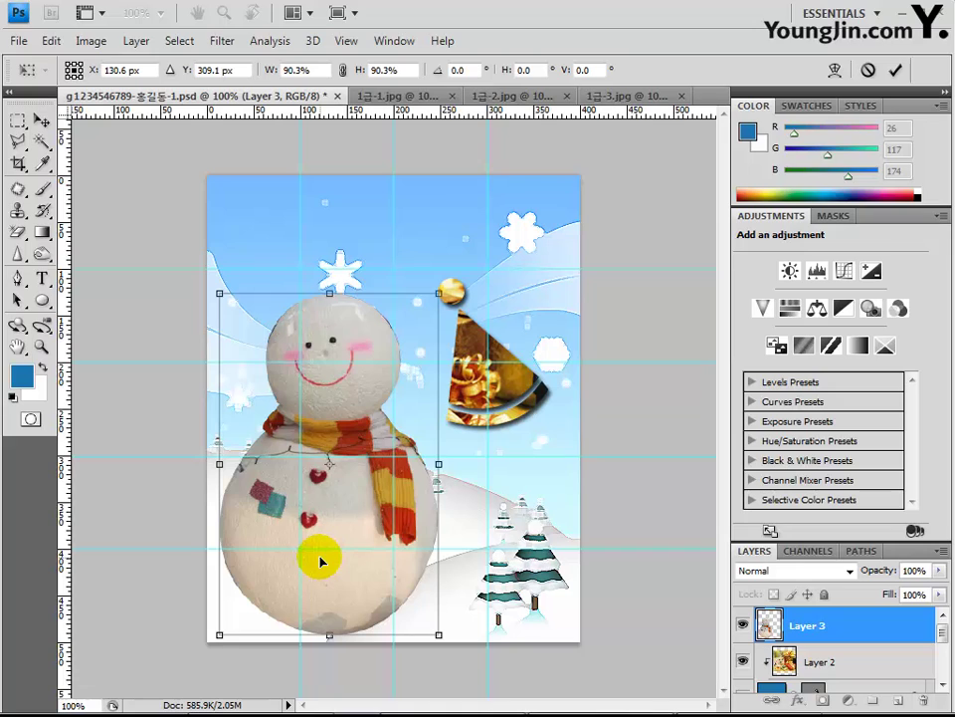
{"action": "left_click_drag", "start_coordinate": [440, 293], "coordinate": [419, 323]}
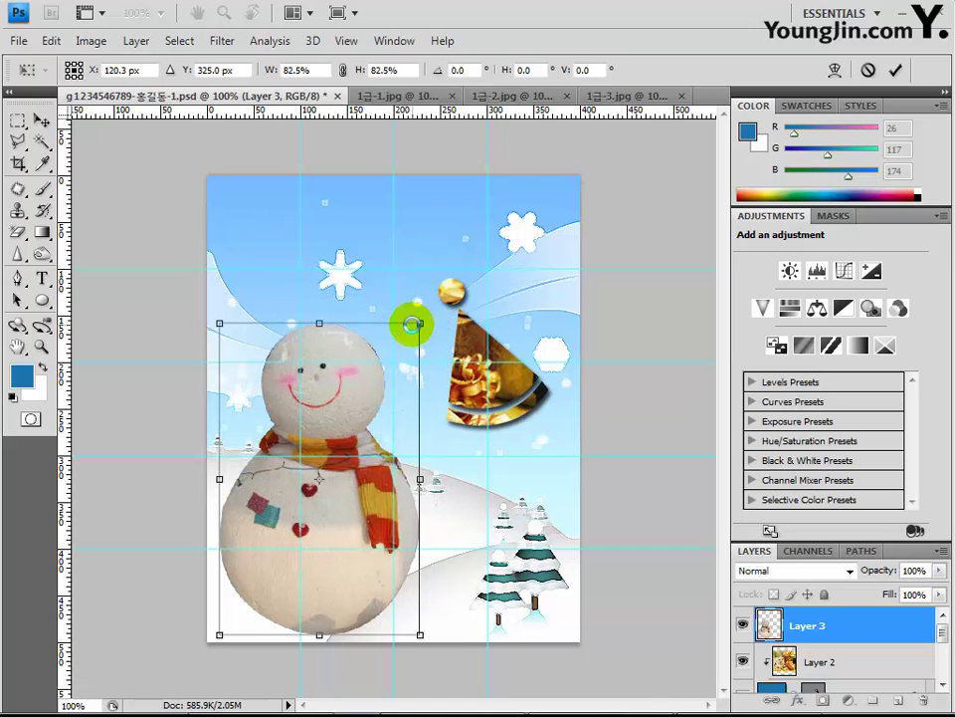
Flip the snowman horizontally, shift it into the canvas's lower-left corner and shrink it slightly more, applying the transform
{"action": "right_click", "coordinate": [330, 543]}
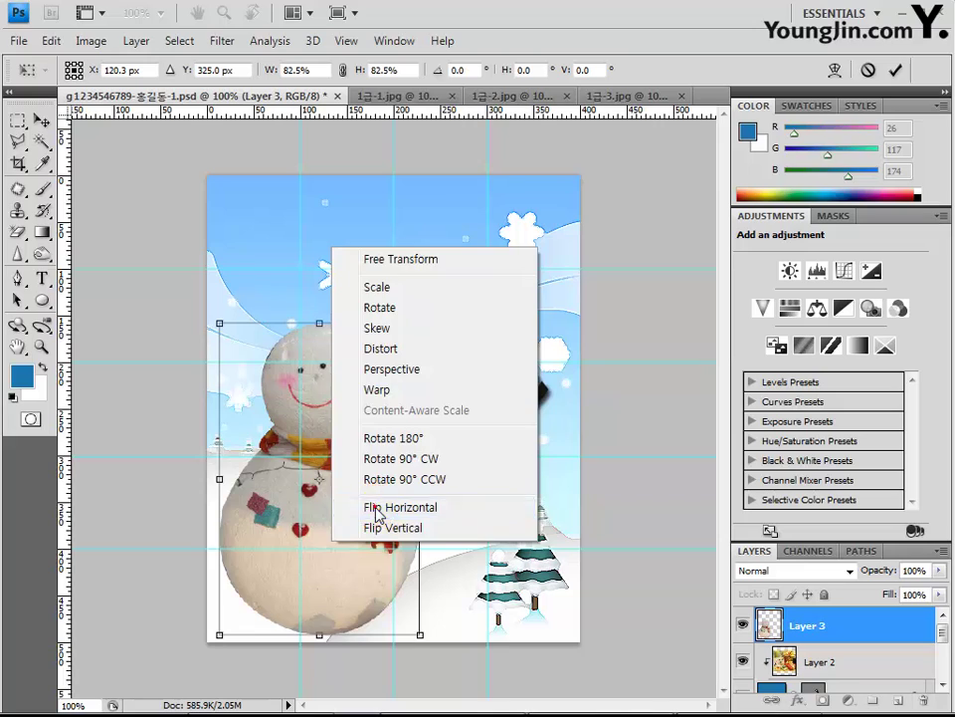
{"action": "left_click", "coordinate": [378, 509]}
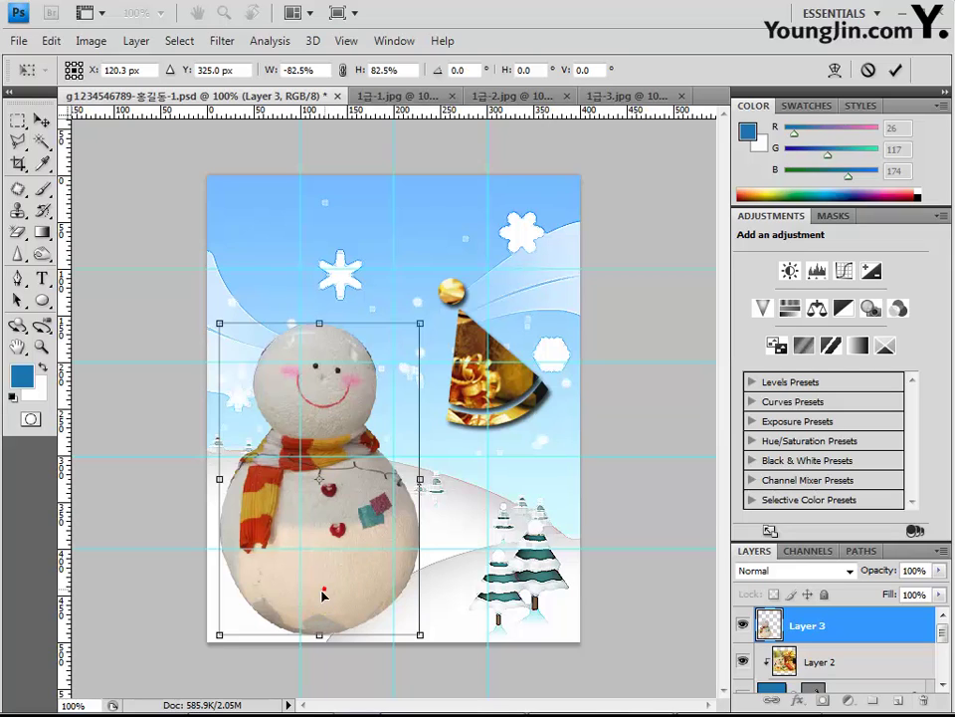
{"action": "mouse_move", "coordinate": [323, 595]}
{"action": "left_mouse_down"}
{"action": "mouse_move", "coordinate": [303, 614]}
{"action": "mouse_move", "coordinate": [306, 597]}
{"action": "left_mouse_up"}
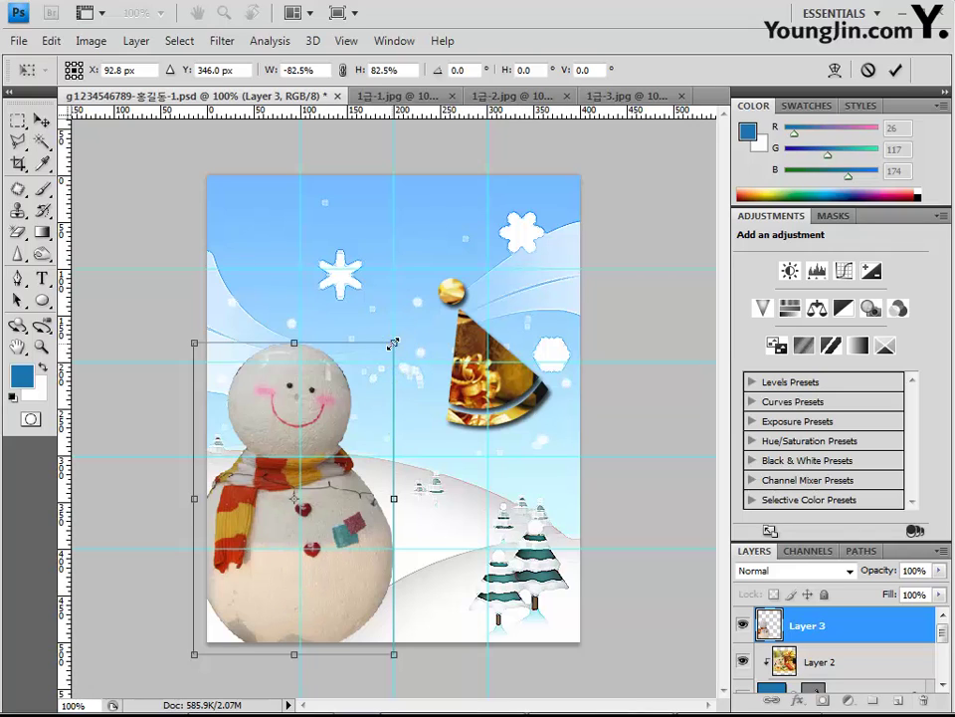
{"action": "left_click_drag", "start_coordinate": [394, 342], "coordinate": [379, 347]}
{"action": "key", "text": "m"}
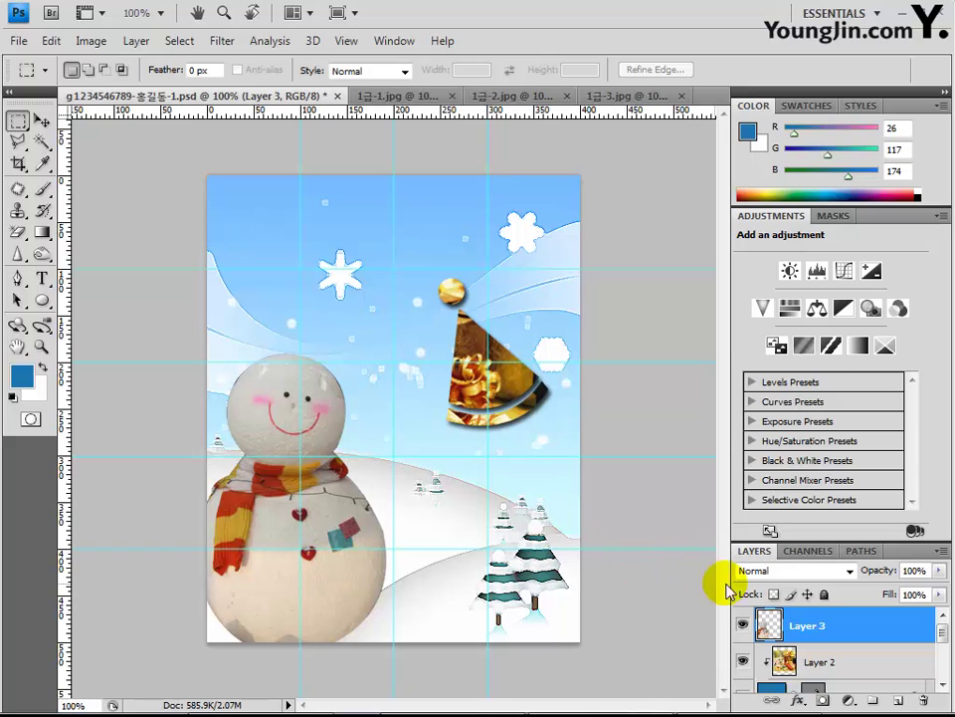
Add a Drop Shadow to the snowman layer with Use Global Light off and the angle at 90°
{"action": "left_click", "coordinate": [797, 700]}
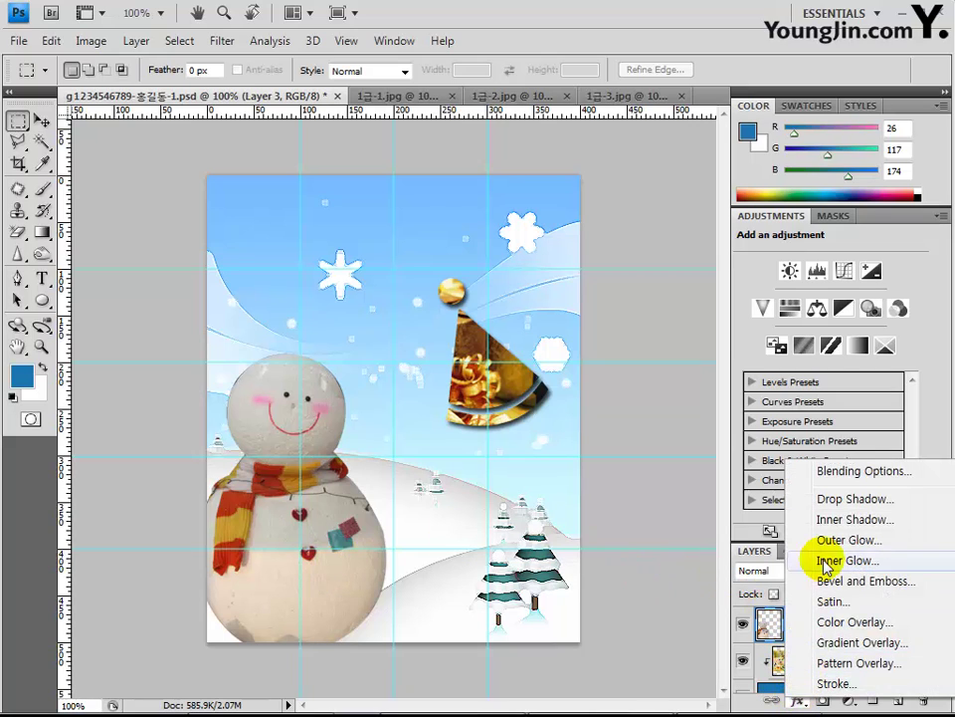
{"action": "left_click", "coordinate": [800, 505]}
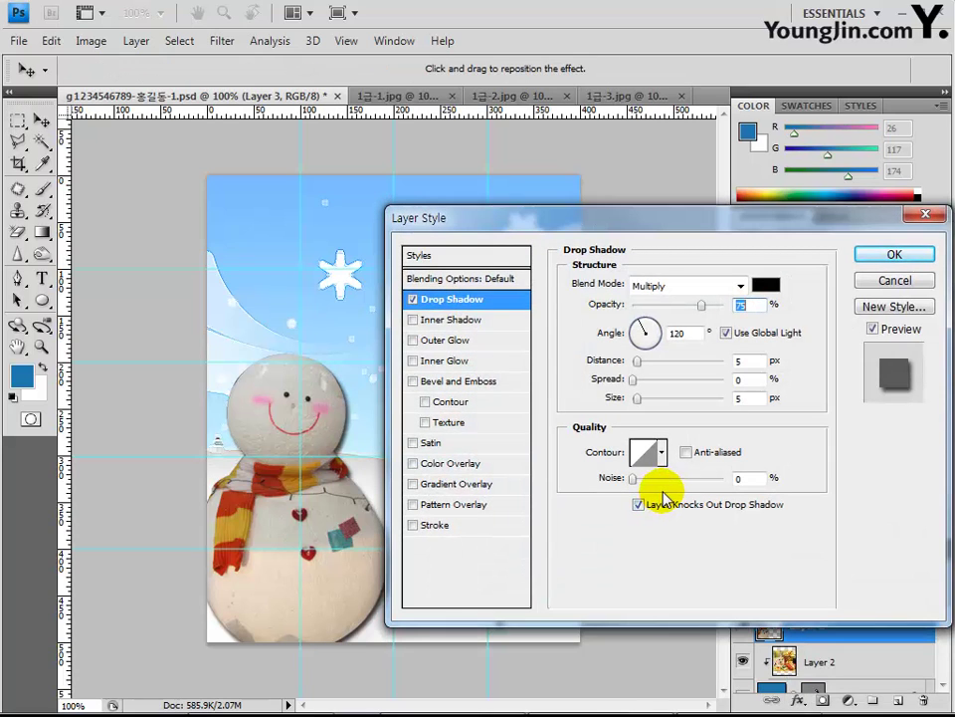
{"action": "left_click", "coordinate": [746, 336]}
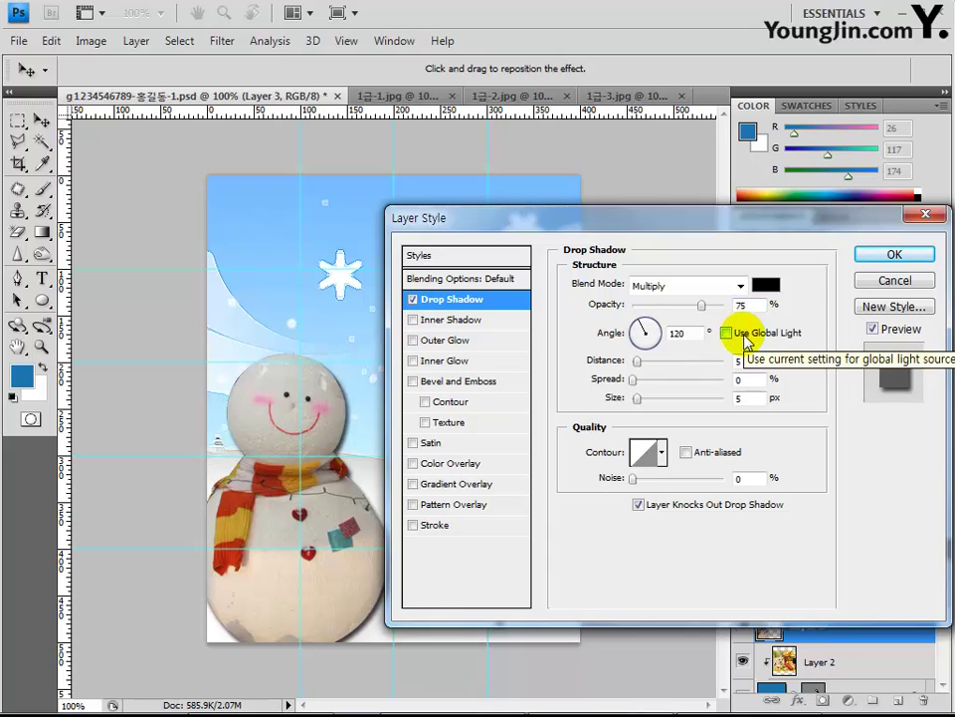
{"action": "double_click", "coordinate": [683, 333]}
{"action": "type", "text": "90"}
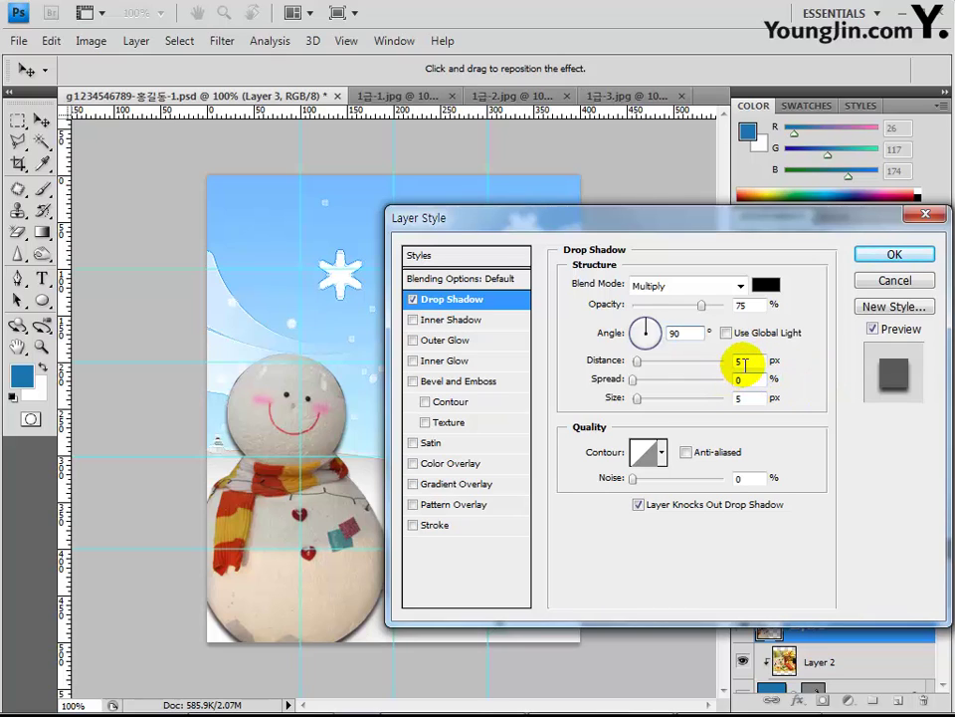
{"action": "key", "text": "shift+Tab"}
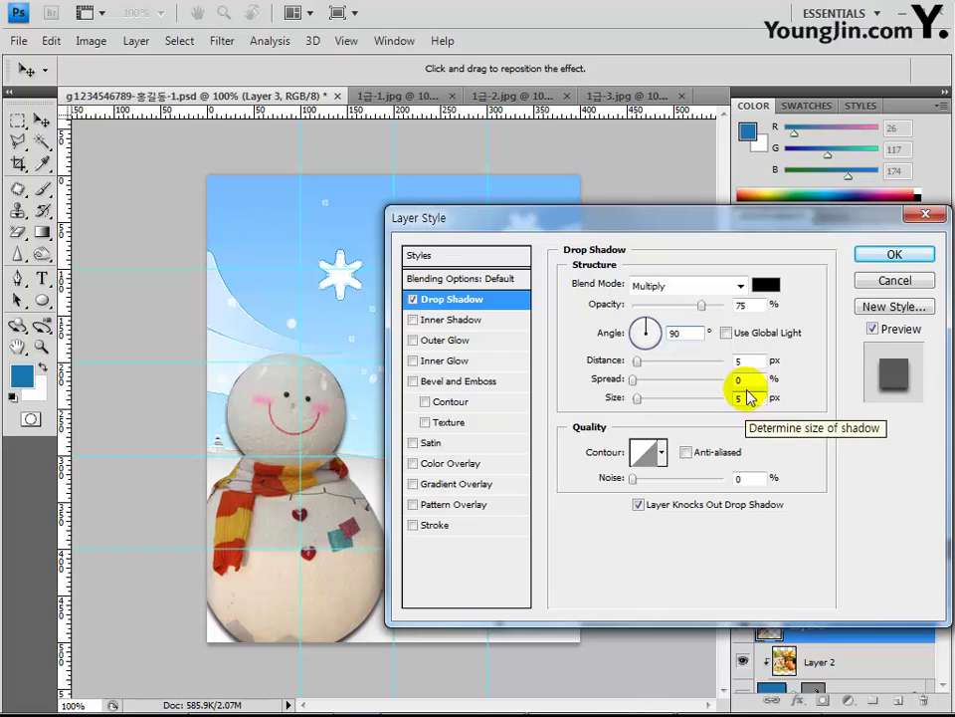
{"action": "left_click", "coordinate": [865, 254]}
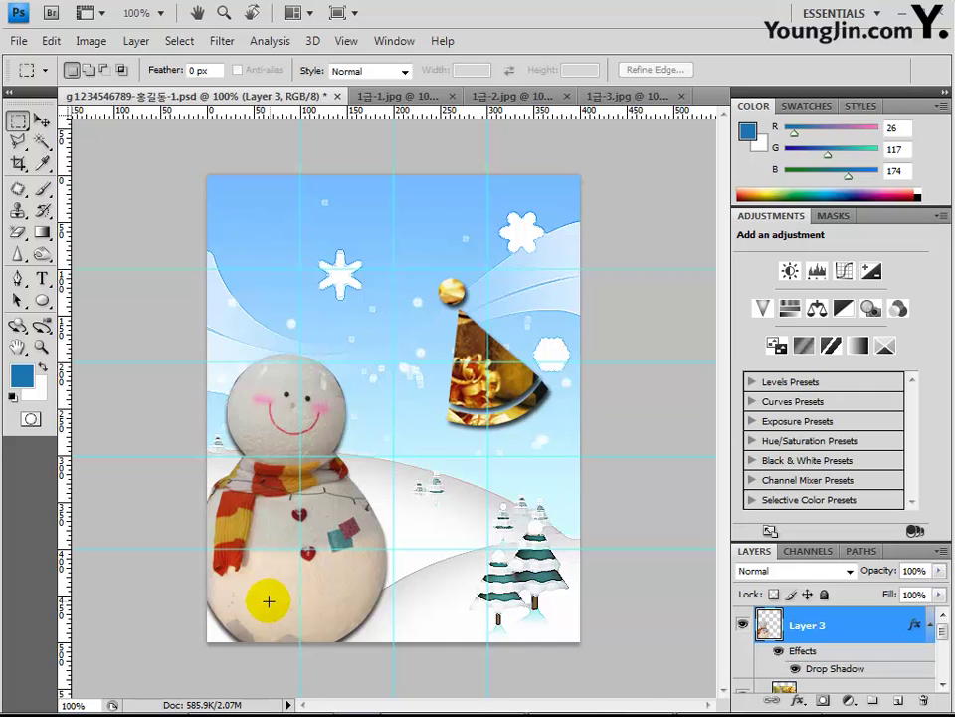
Draw a blue custom snowflake shape as a shape layer above the snowman's head
{"action": "left_click", "coordinate": [44, 299]}
{"action": "left_click", "coordinate": [135, 387]}
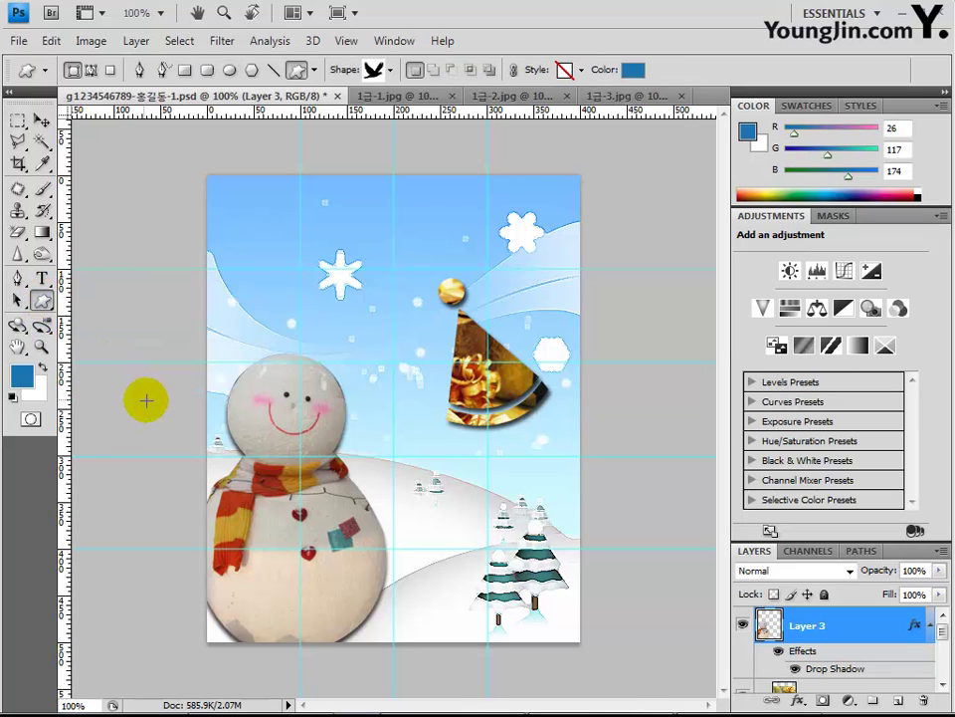
{"action": "left_click", "coordinate": [74, 79]}
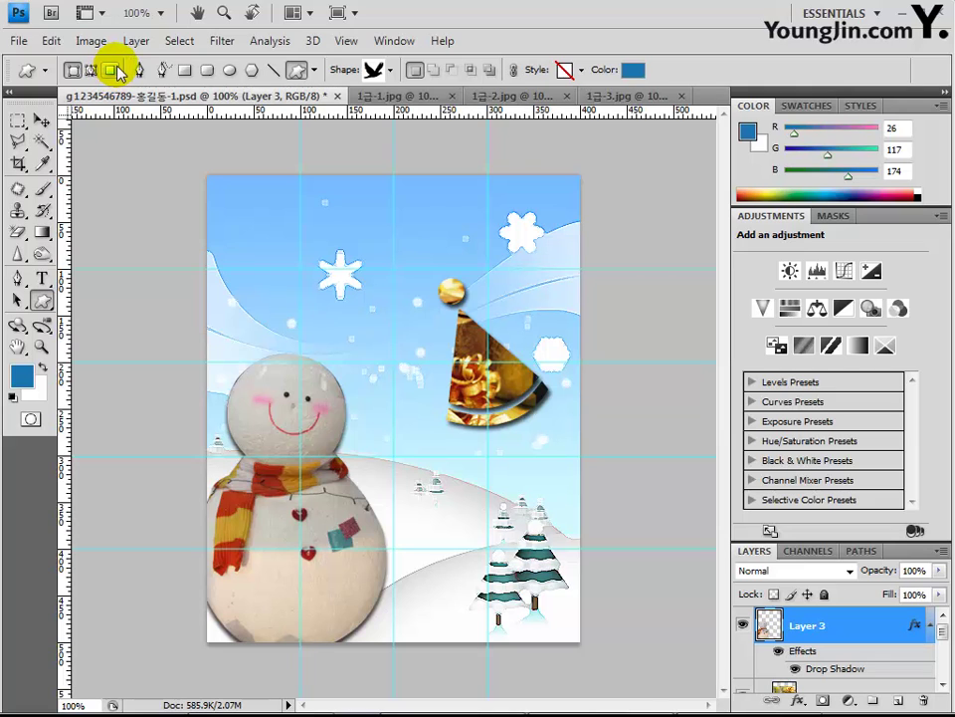
{"action": "left_click", "coordinate": [390, 71]}
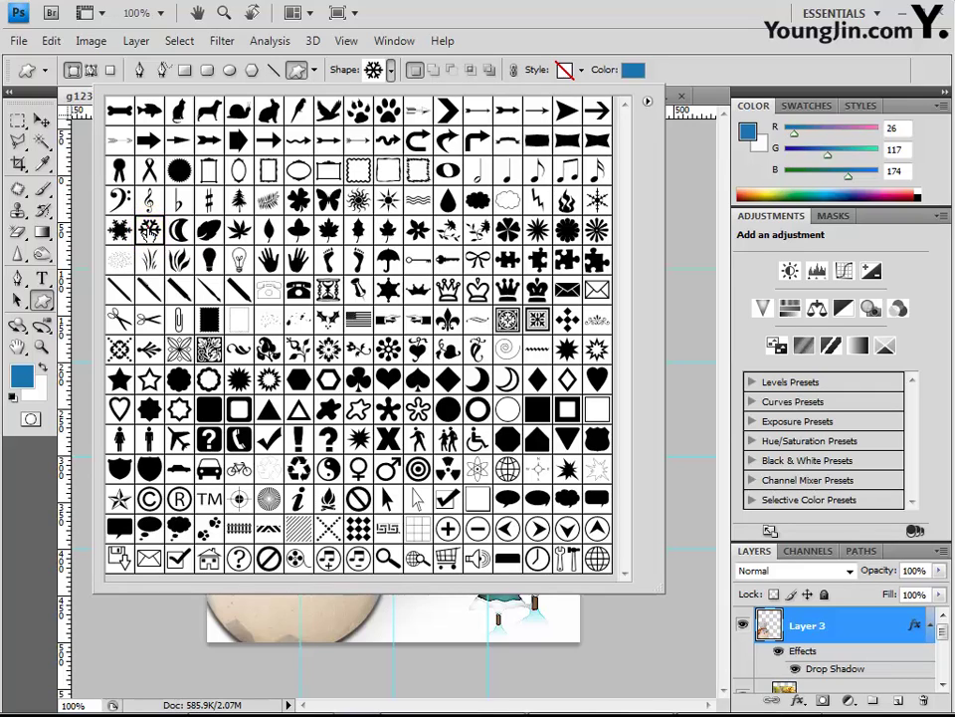
{"action": "left_click", "coordinate": [149, 231]}
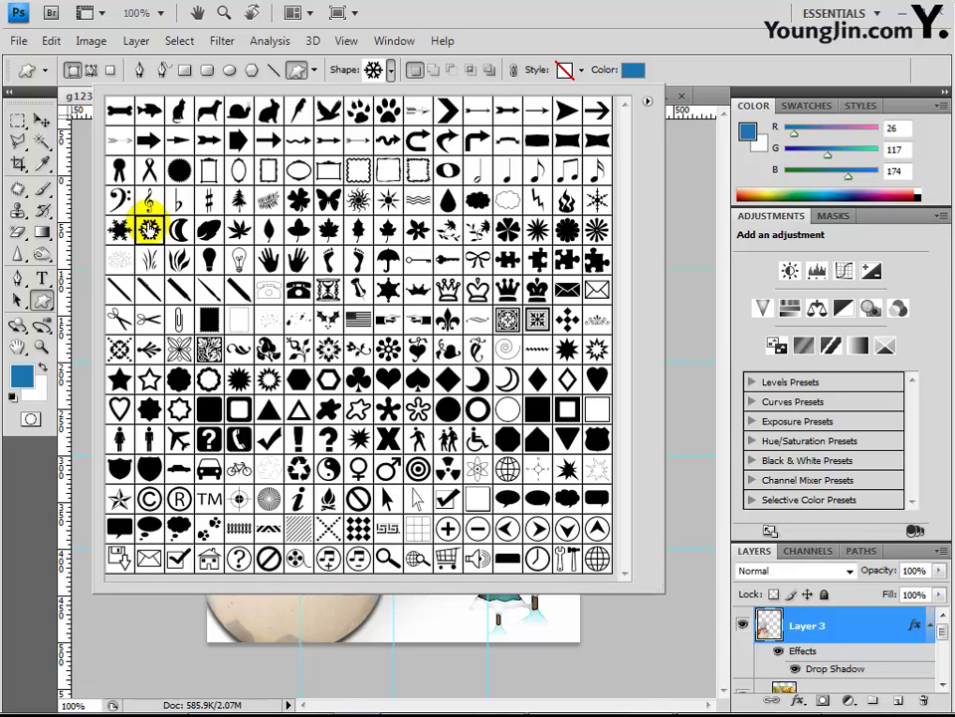
{"action": "double_click", "coordinate": [149, 231]}
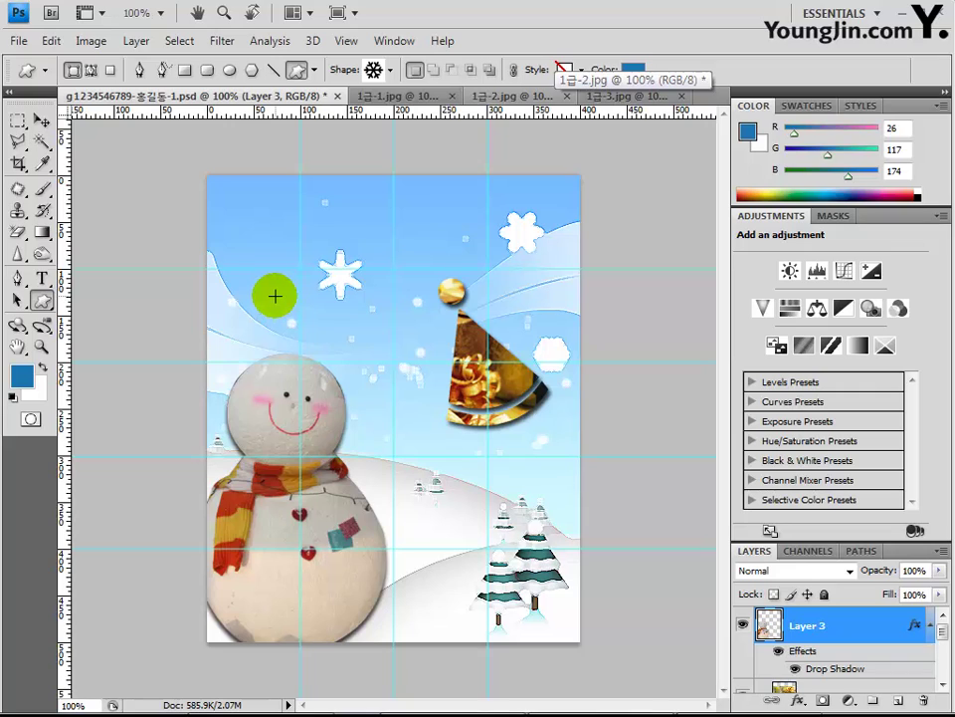
{"action": "left_click_drag", "start_coordinate": [271, 284], "coordinate": [231, 252]}
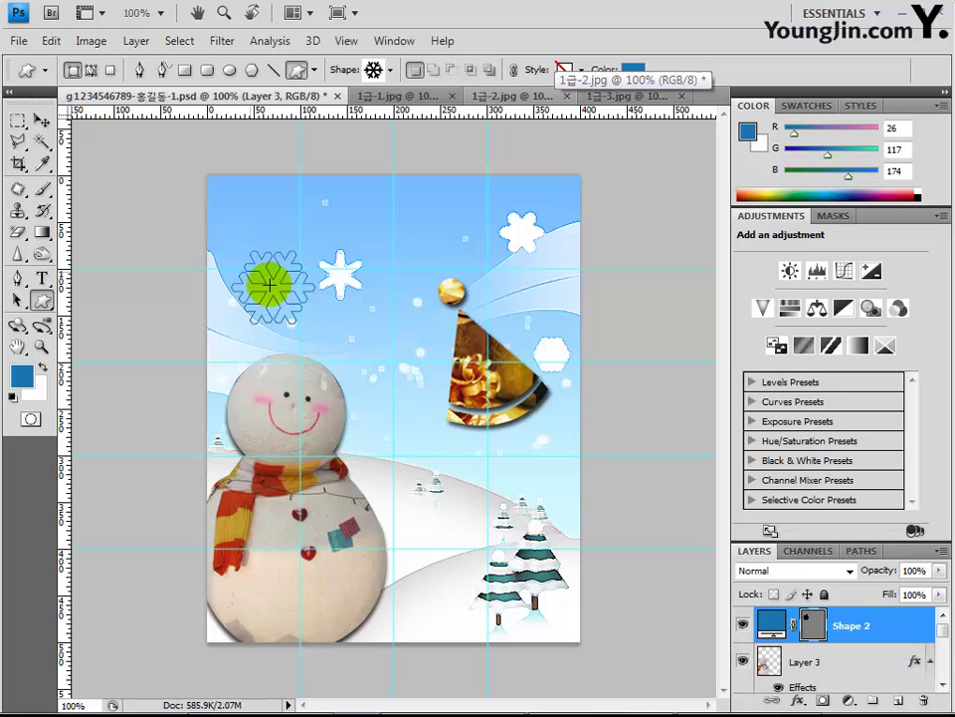
Move the blue snowflake slightly down and left so it sits just above the snowman's head
{"action": "left_click", "coordinate": [40, 121]}
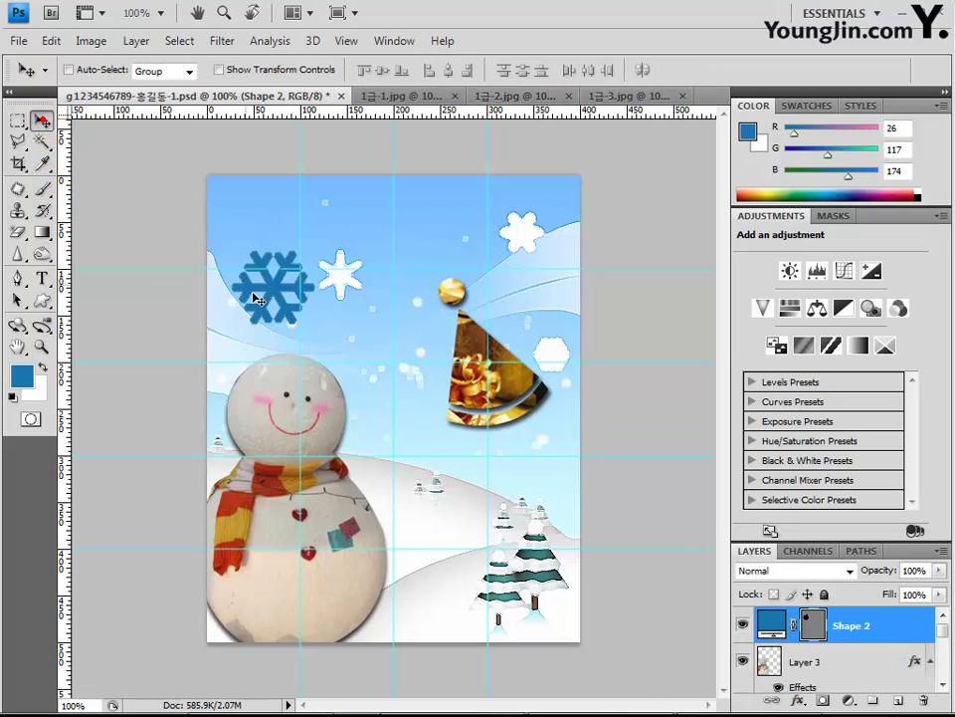
{"action": "left_click", "coordinate": [269, 289]}
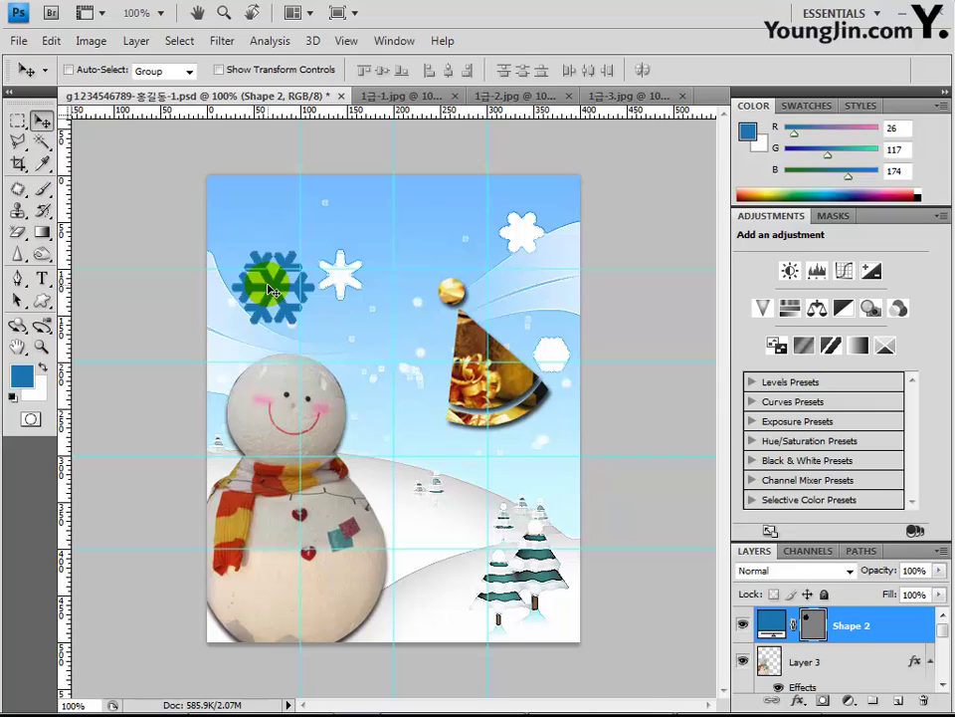
{"action": "mouse_move", "coordinate": [269, 289]}
{"action": "left_mouse_down"}
{"action": "mouse_move", "coordinate": [257, 301]}
{"action": "mouse_move", "coordinate": [266, 302]}
{"action": "left_mouse_up"}
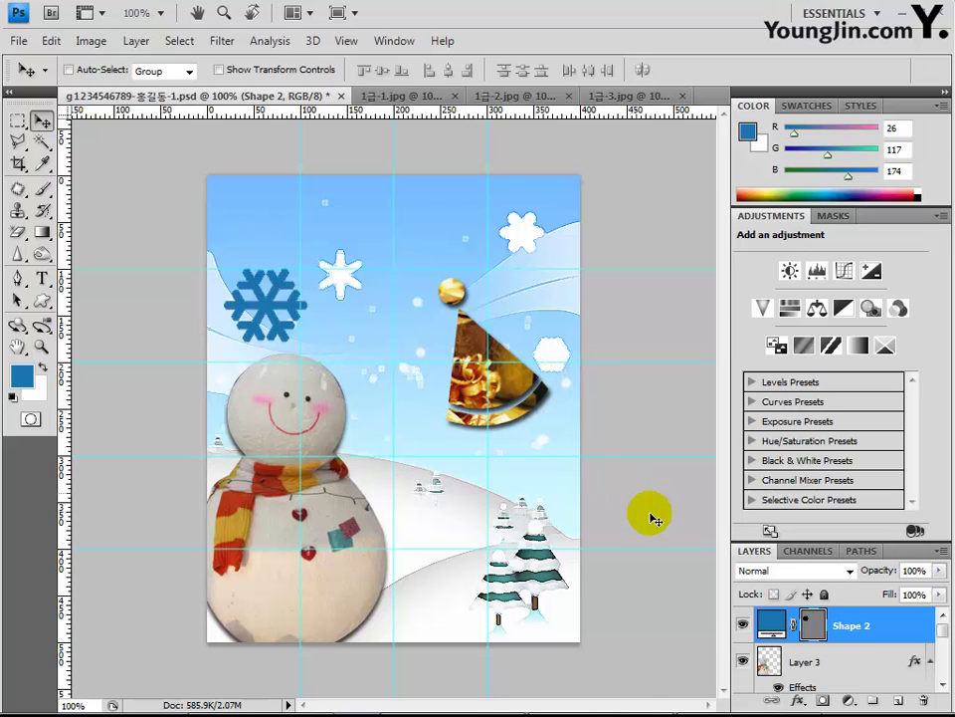
Add a Drop Shadow and a Gradient Overlay to the snowflake shape layer
{"action": "left_click", "coordinate": [797, 700]}
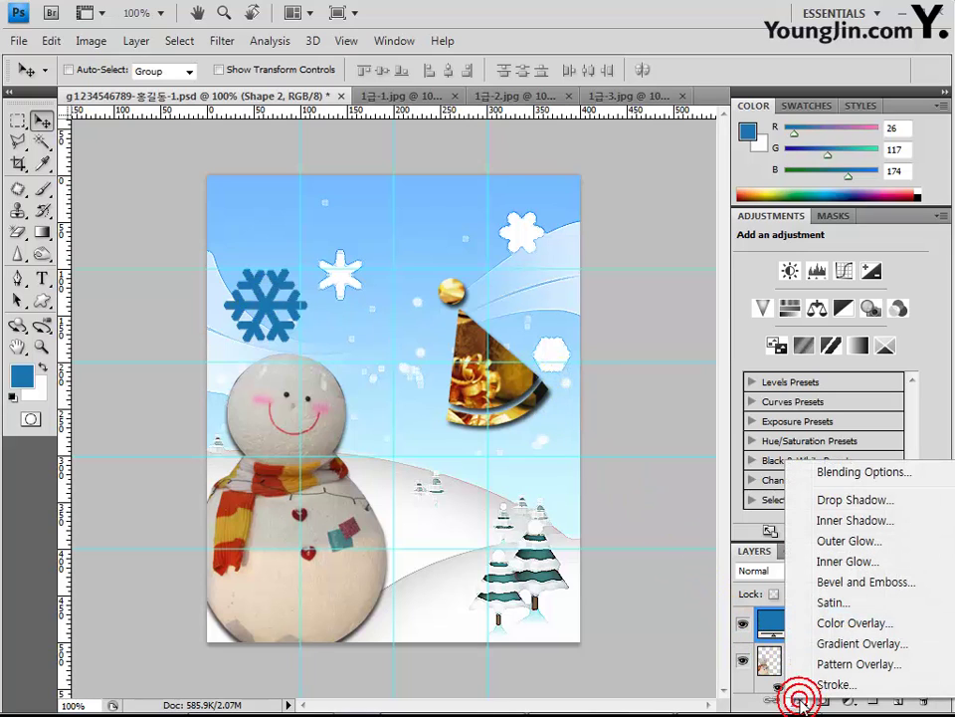
{"action": "left_click", "coordinate": [818, 501]}
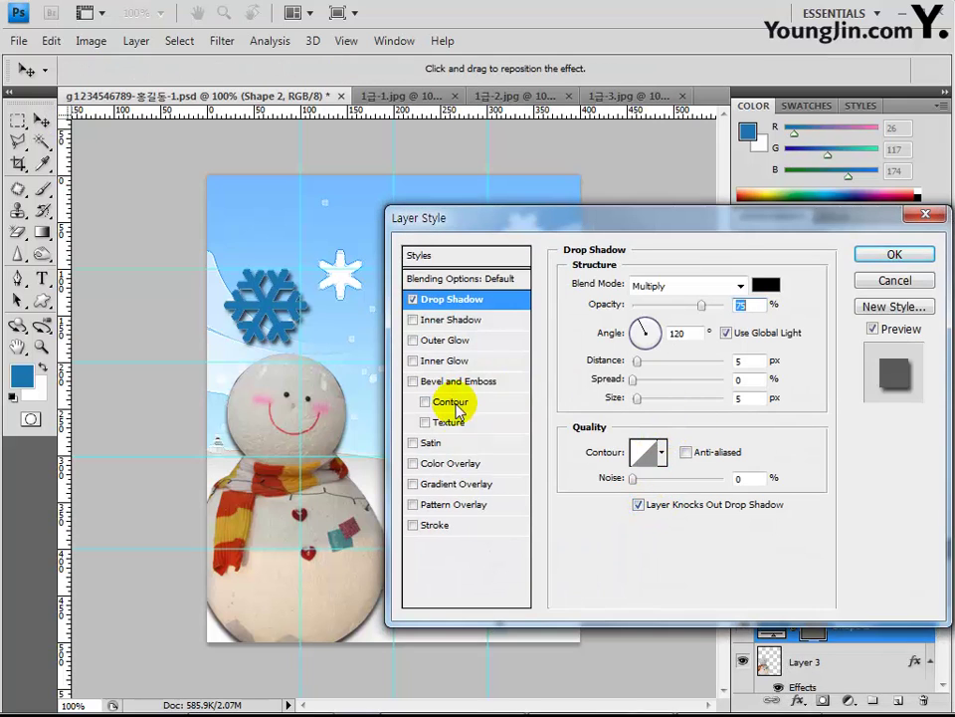
{"action": "left_click", "coordinate": [460, 484]}
{"action": "left_click", "coordinate": [461, 489]}
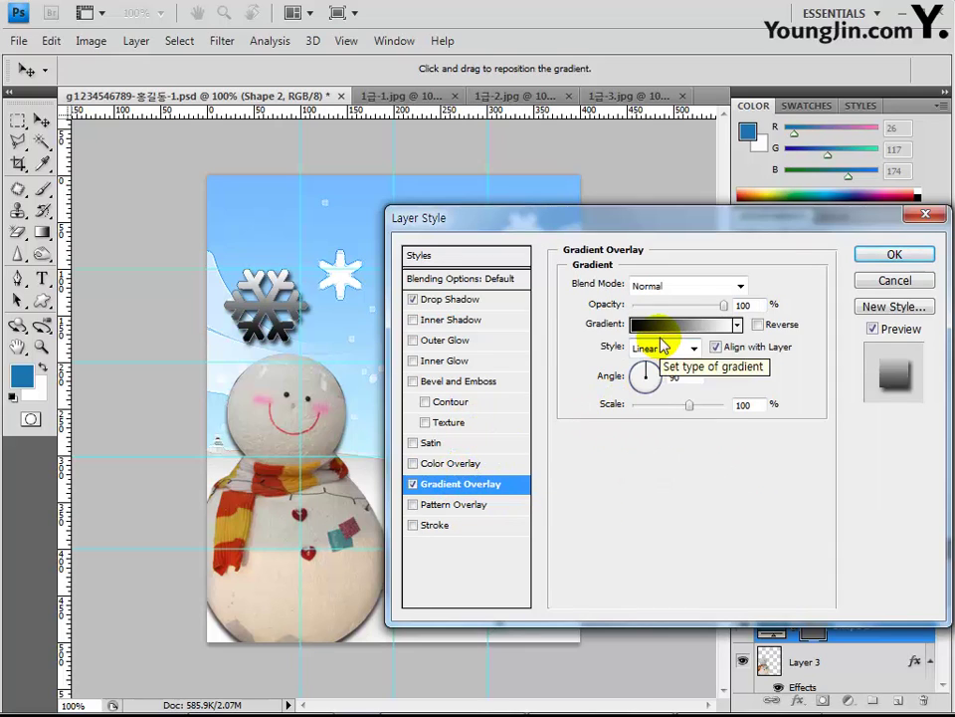
Set the start colour stop of the snowflake's overlay gradient to #a9d5ff and check the end stop's colour
{"action": "left_click", "coordinate": [642, 324]}
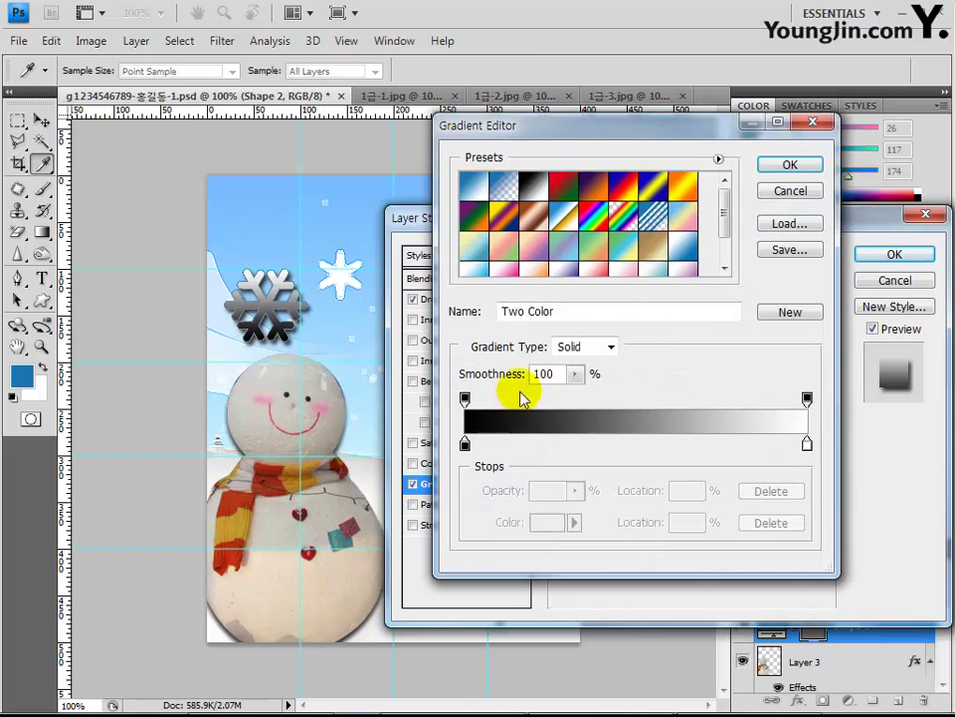
{"action": "double_click", "coordinate": [465, 443]}
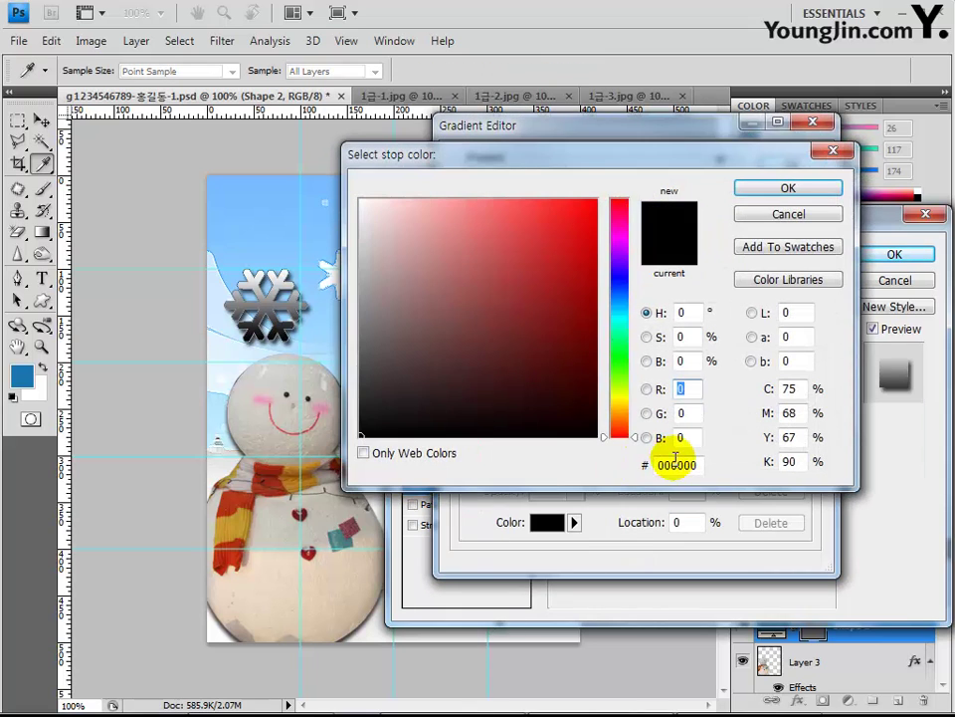
{"action": "double_click", "coordinate": [685, 464]}
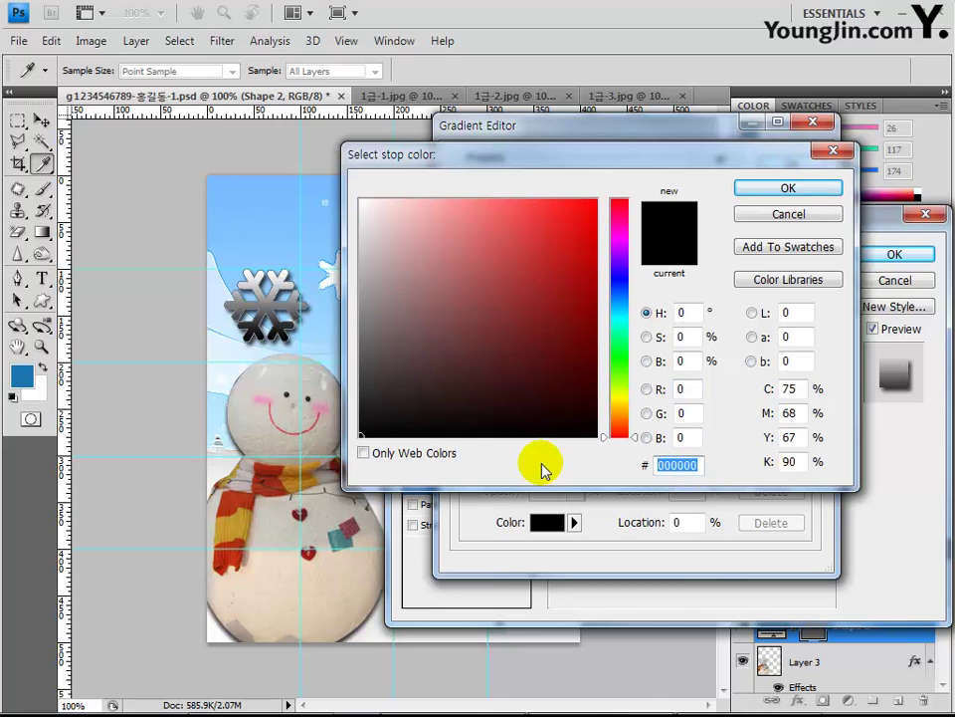
{"action": "type", "text": "a9"}
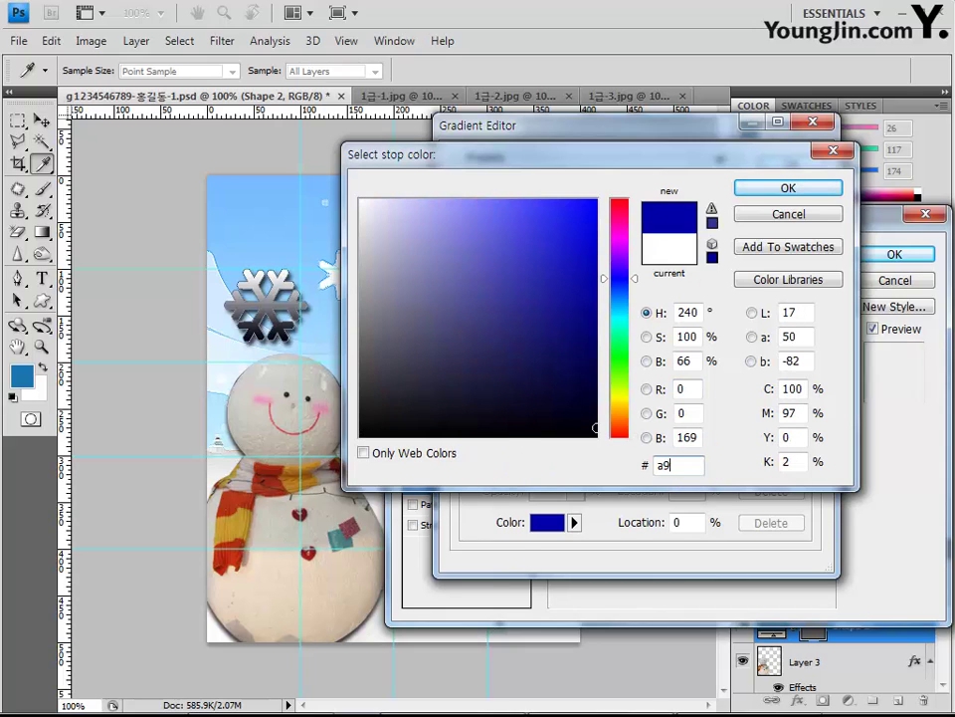
{"action": "type", "text": "d5"}
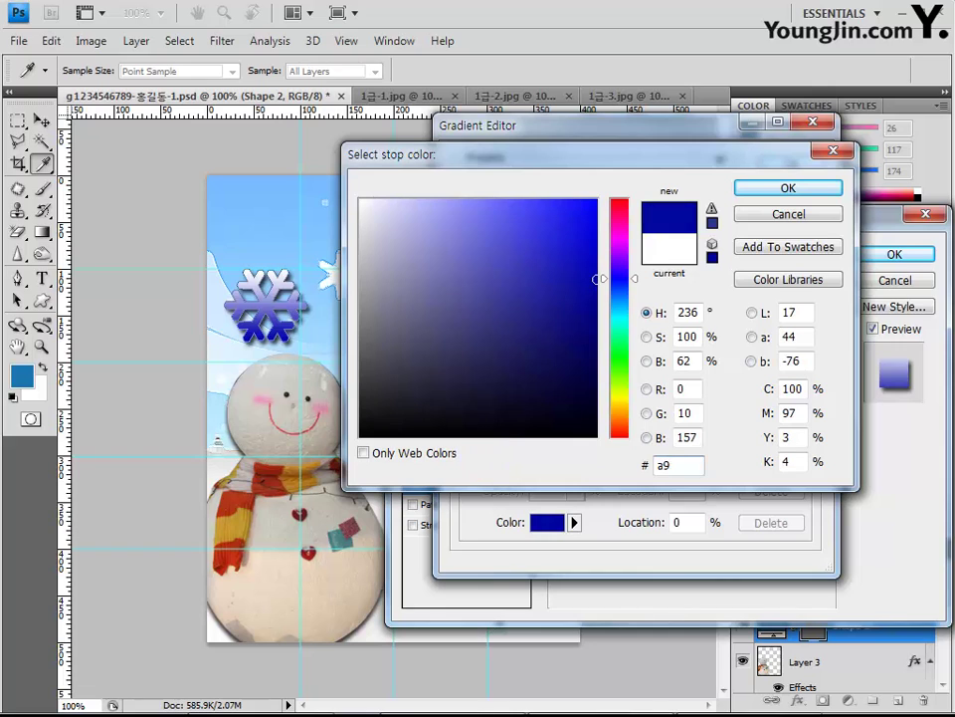
{"action": "type", "text": "9"}
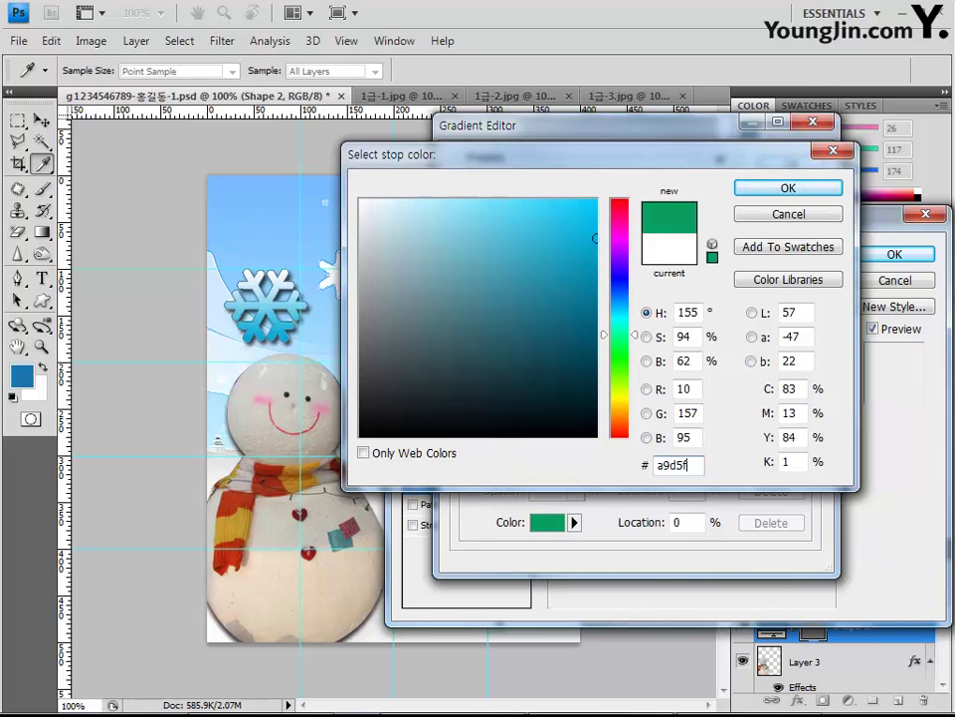
{"action": "key", "text": "BackSpace"}
{"action": "type", "text": "ff"}
{"action": "key", "text": "Return"}
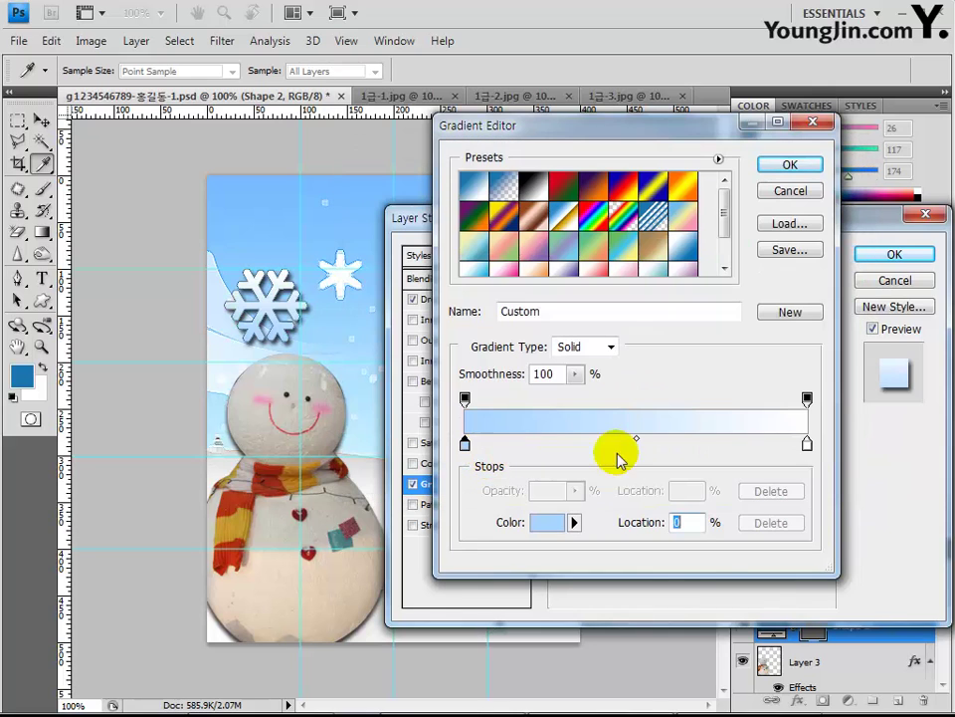
{"action": "double_click", "coordinate": [806, 444]}
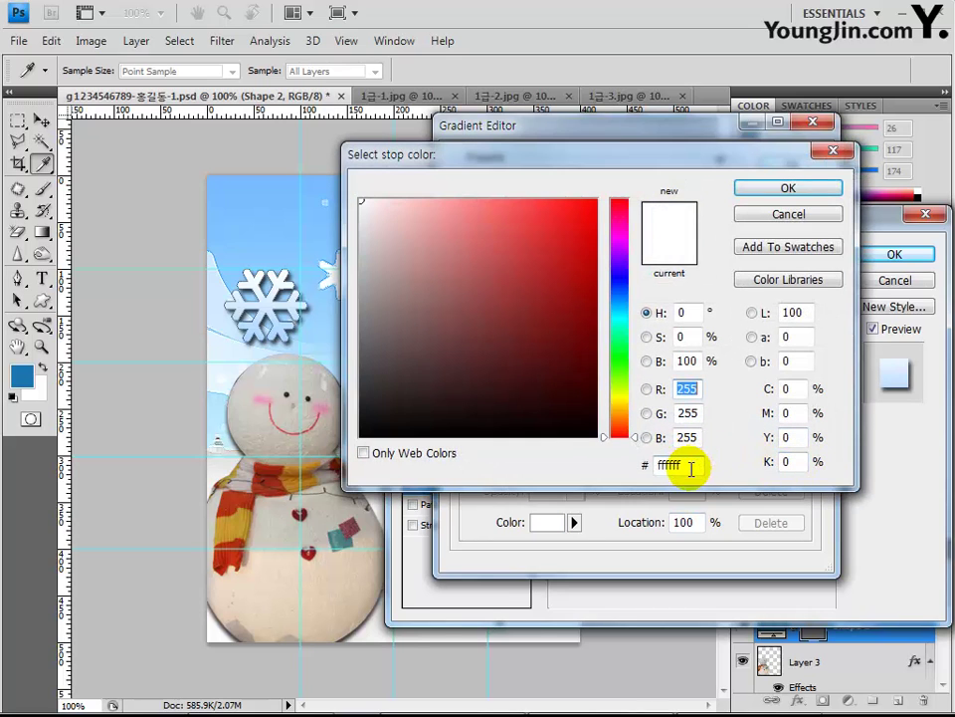
{"action": "left_click", "coordinate": [834, 150]}
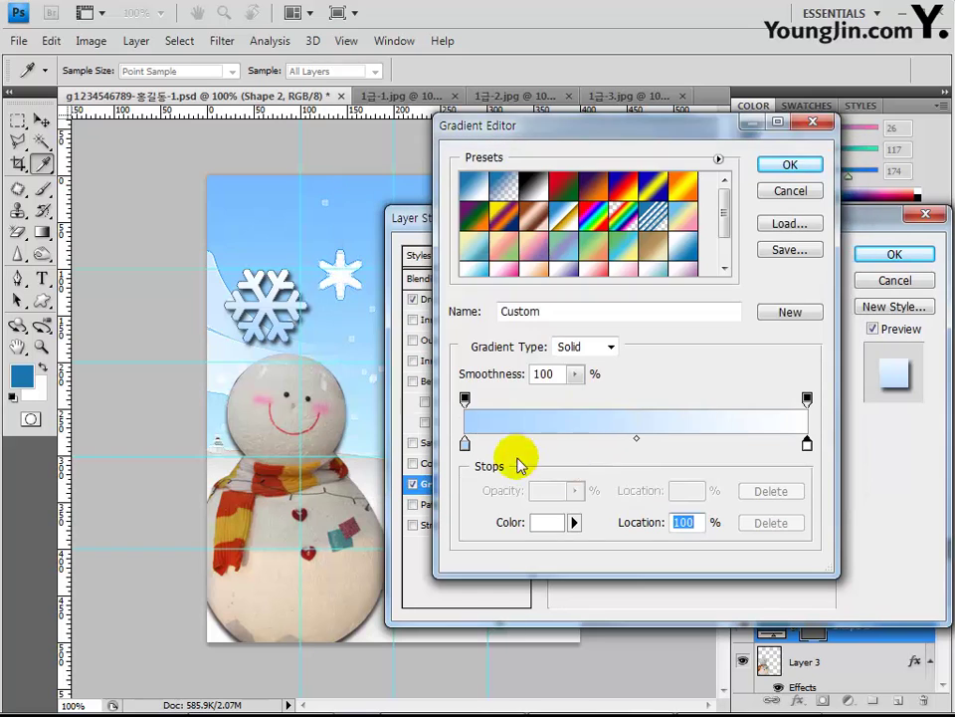
Accept the snowflake's edited gradient, set the Gradient Overlay angle to 45°, and apply the layer style
{"action": "left_click", "coordinate": [790, 166]}
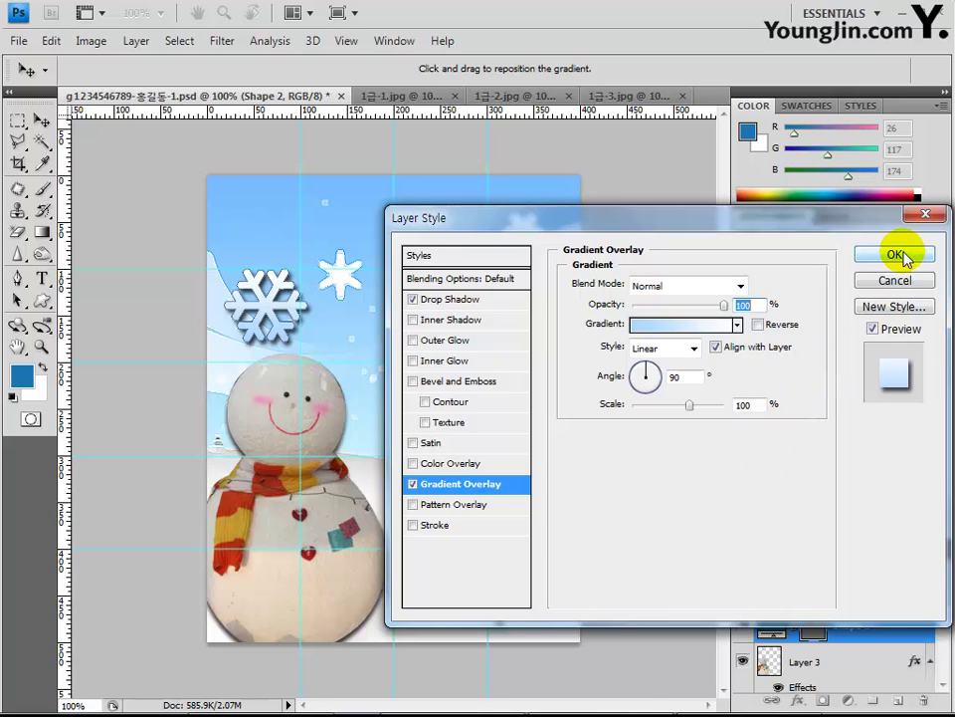
{"action": "double_click", "coordinate": [675, 376]}
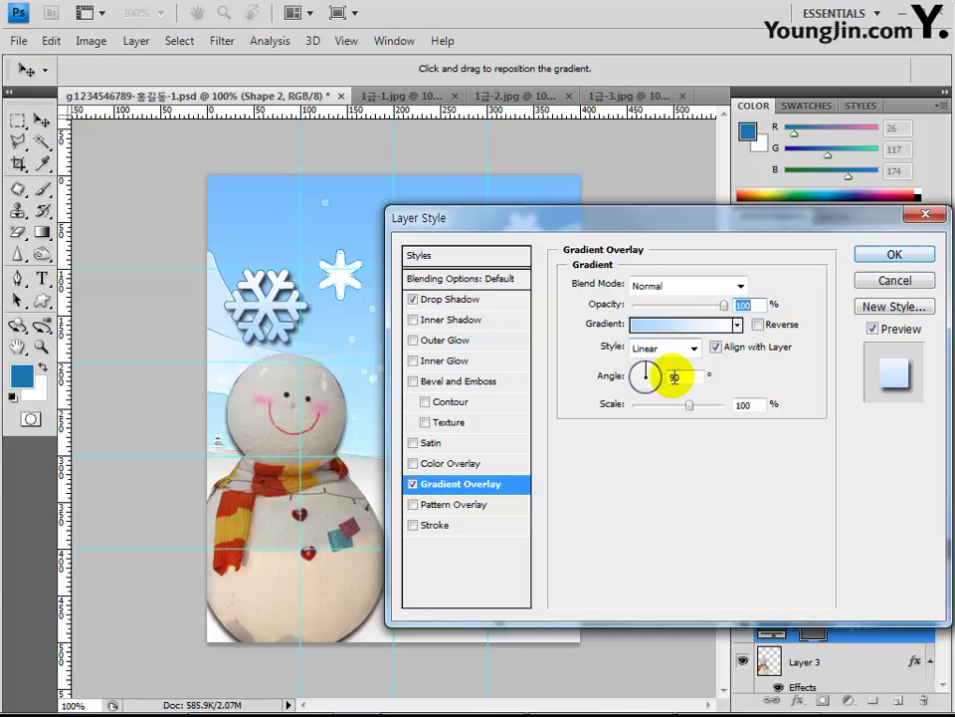
{"action": "type", "text": "45"}
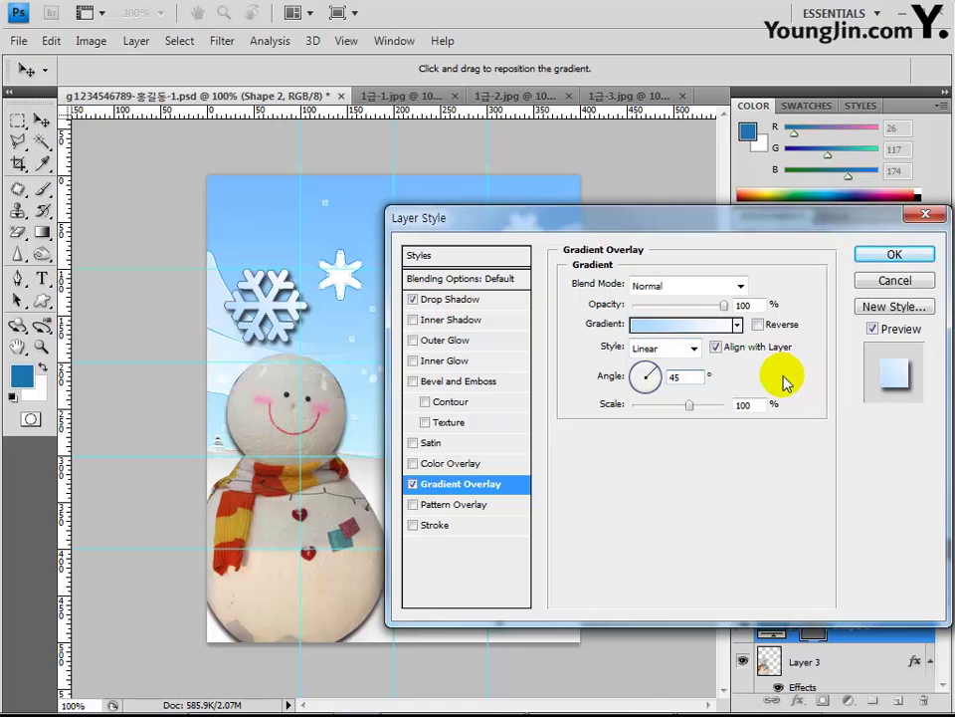
{"action": "left_click", "coordinate": [893, 256]}
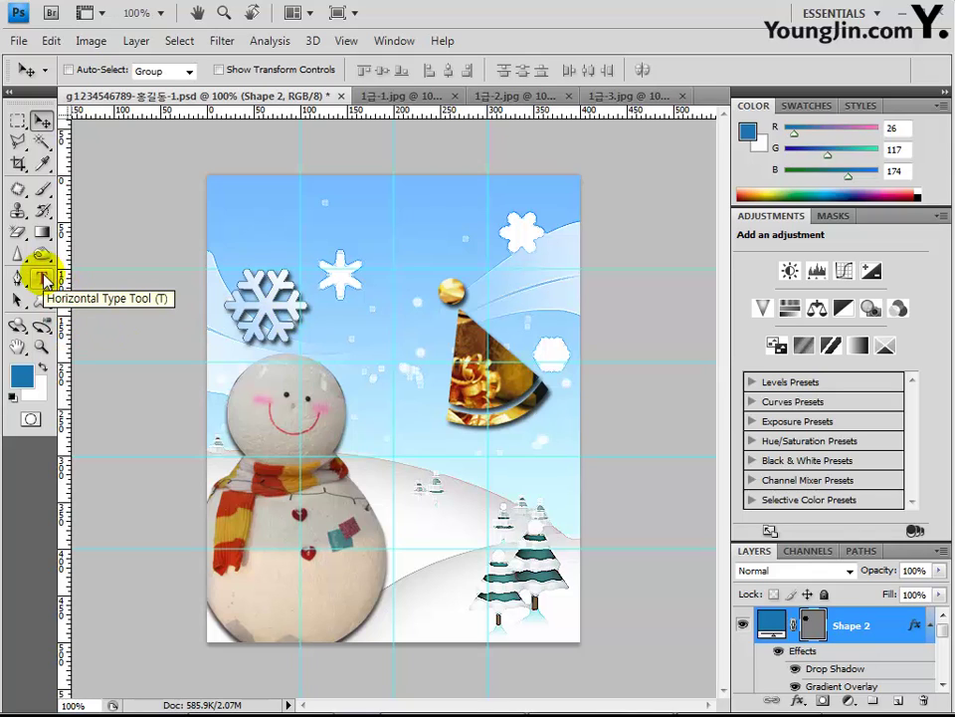
Set up the Horizontal Type tool with Arial Bold at 30 pt in white (#ffffff)
{"action": "left_click", "coordinate": [43, 278]}
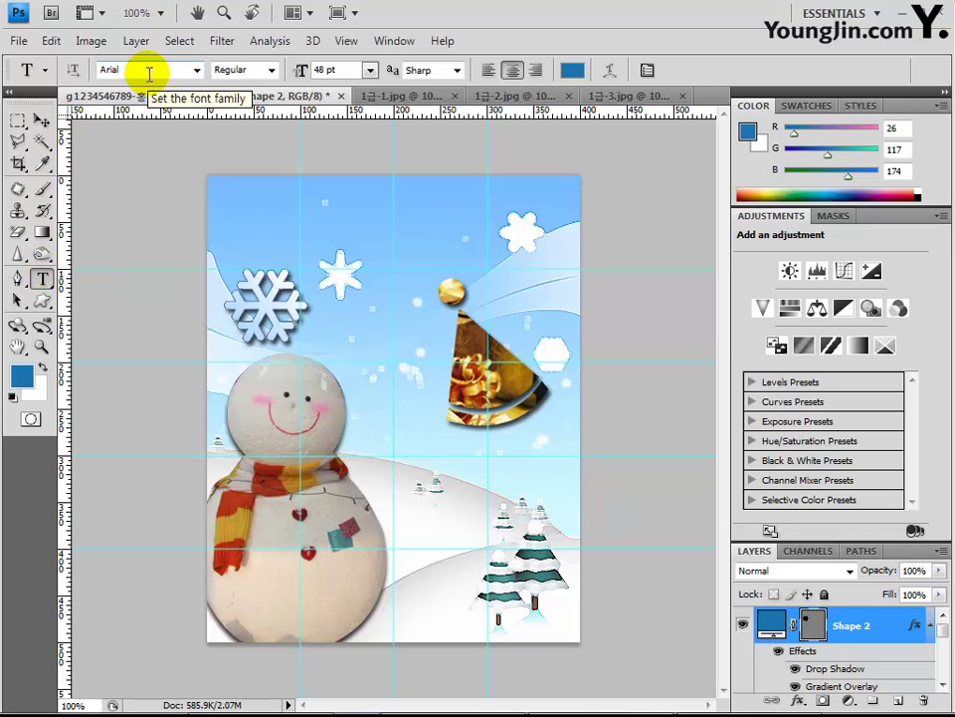
{"action": "left_click", "coordinate": [271, 70]}
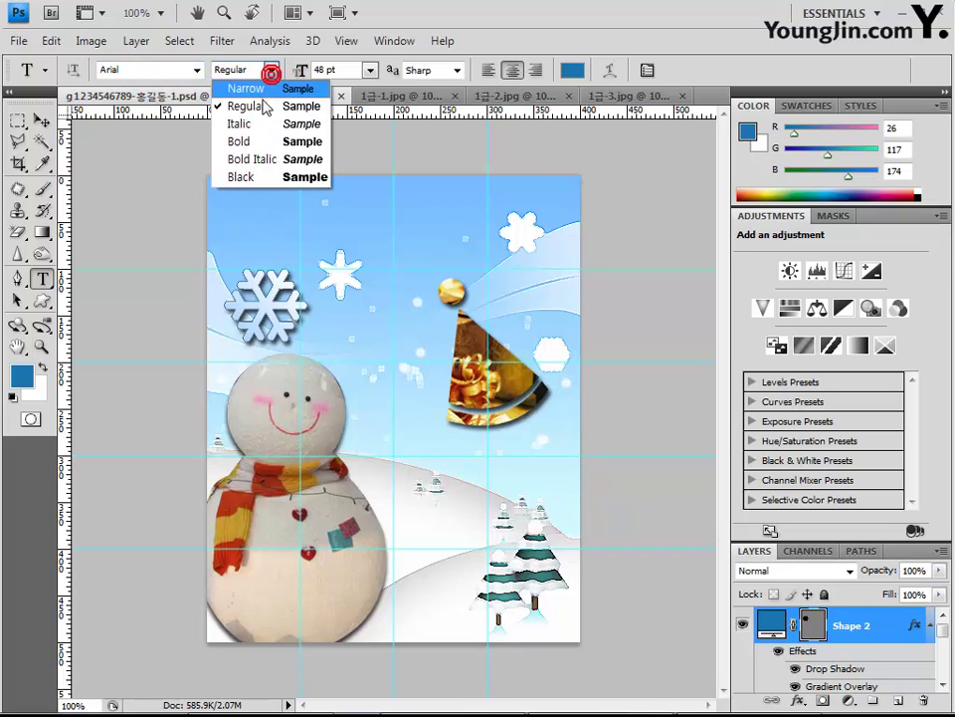
{"action": "left_click", "coordinate": [257, 145]}
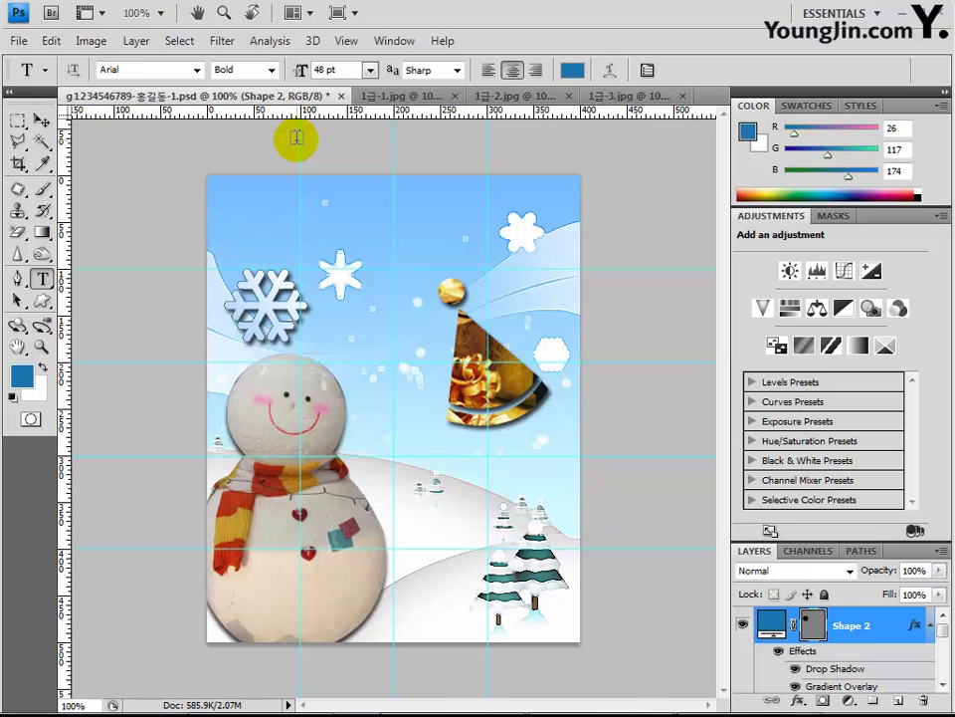
{"action": "double_click", "coordinate": [324, 70]}
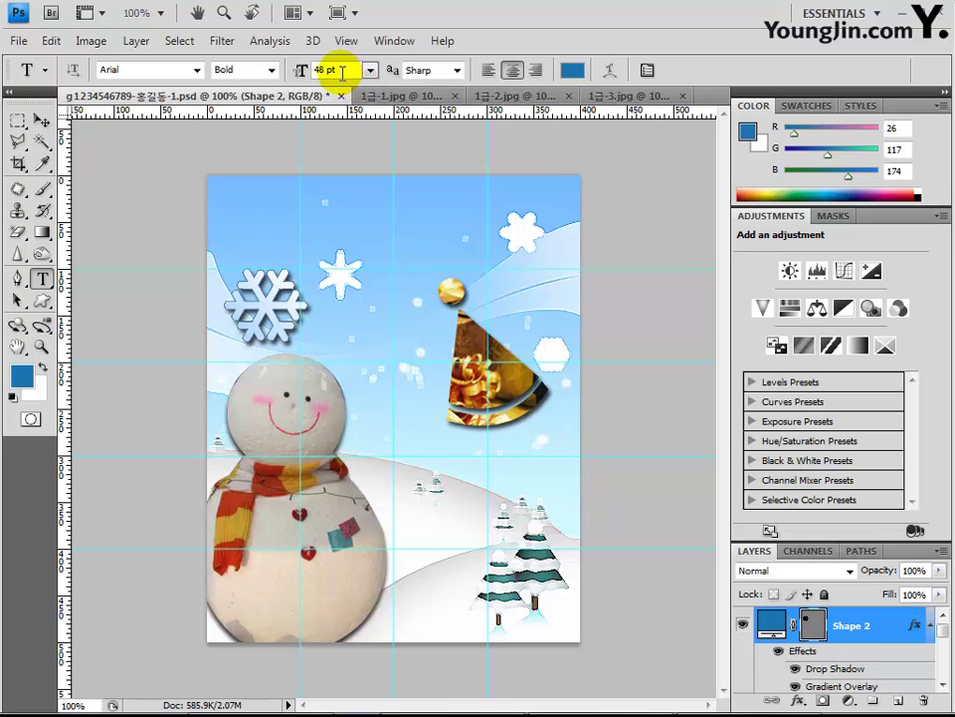
{"action": "left_click", "coordinate": [271, 70]}
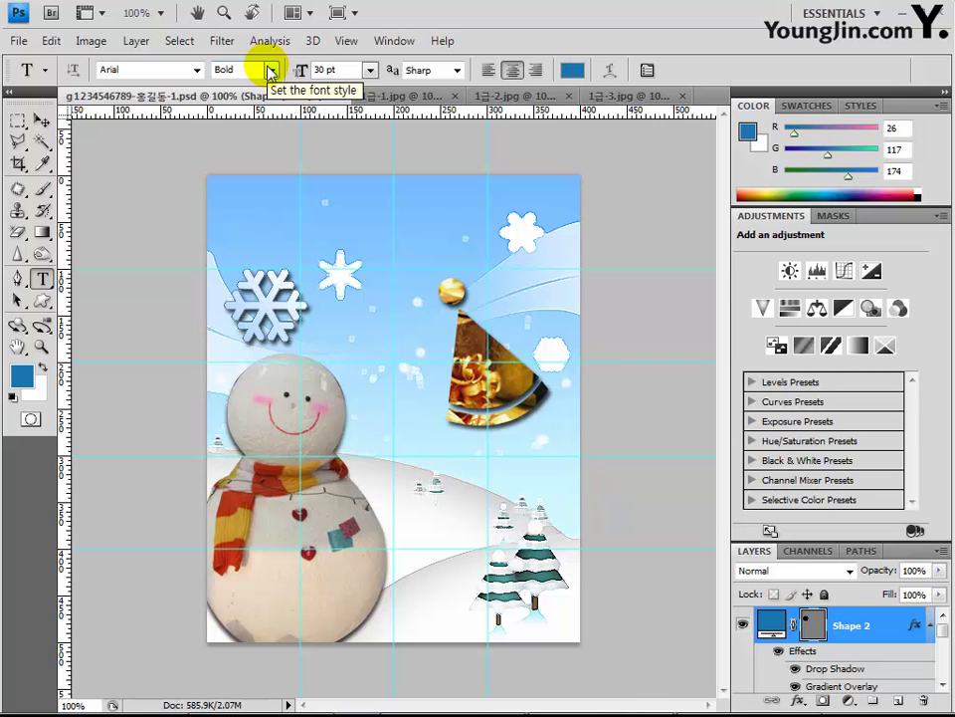
{"action": "left_click", "coordinate": [572, 70]}
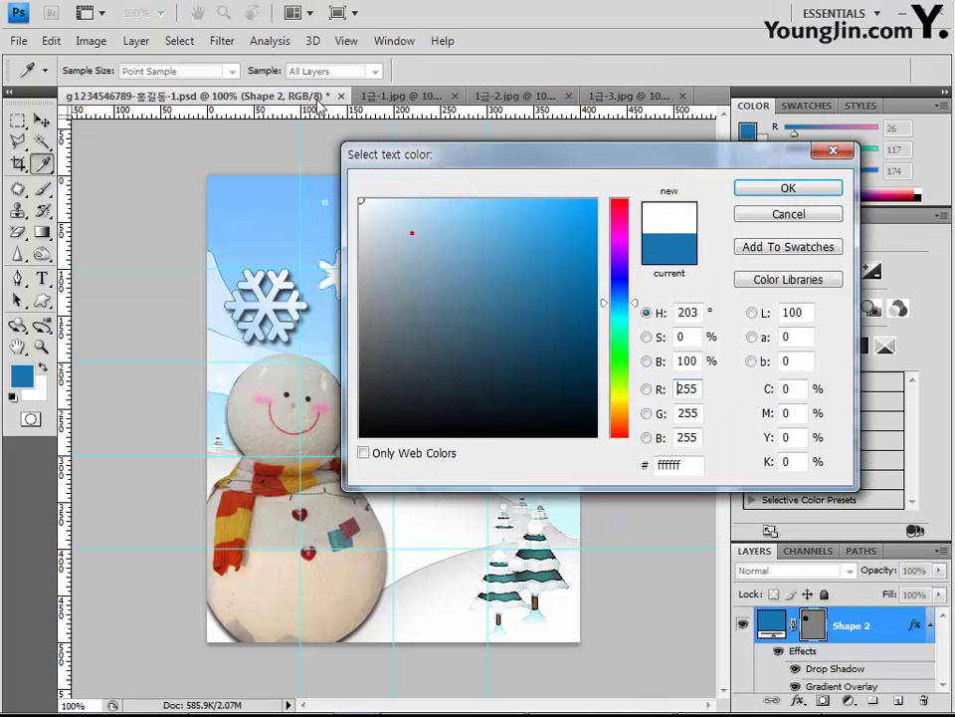
{"action": "left_click", "coordinate": [786, 188]}
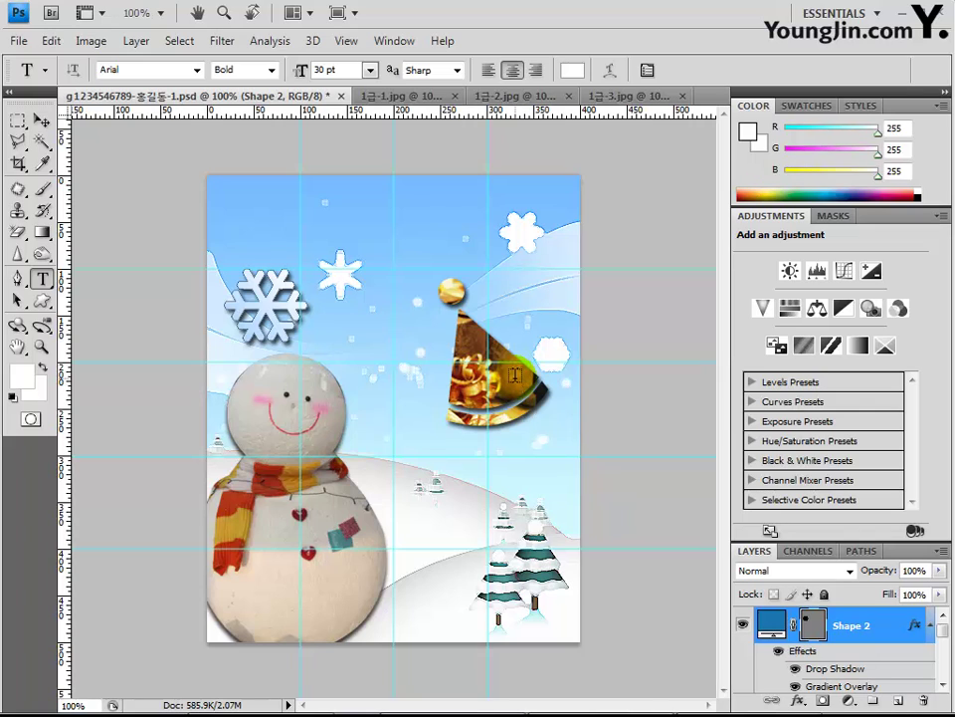
Add the text "Hapy Winter" near the top of the image and shift it right, between the snowman and the upper-right snowflake
{"action": "left_click", "coordinate": [298, 231]}
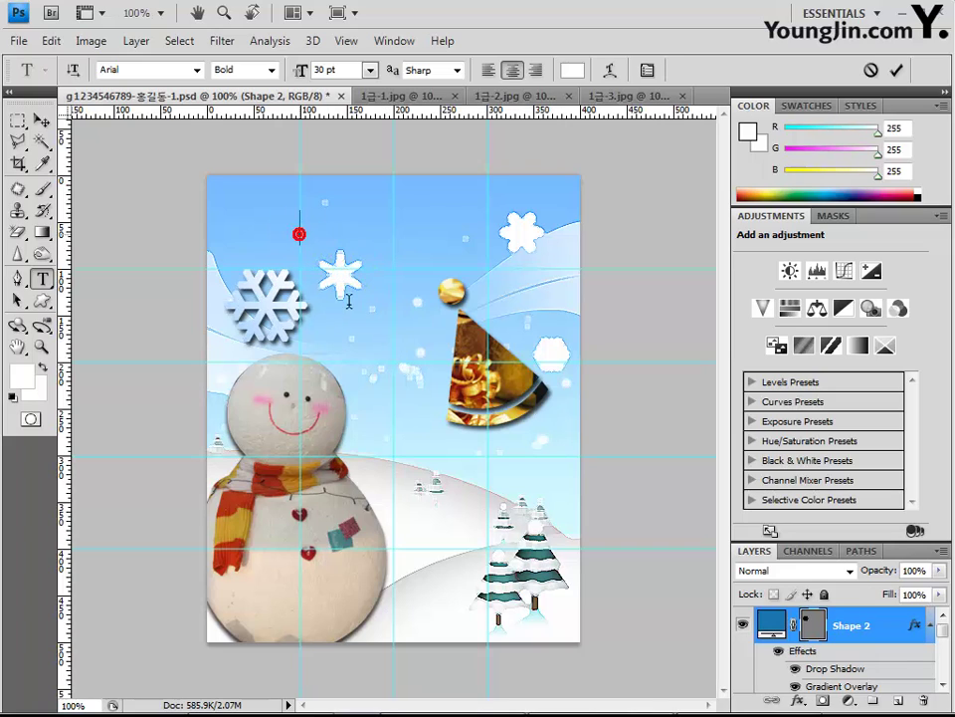
{"action": "type", "text": "H"}
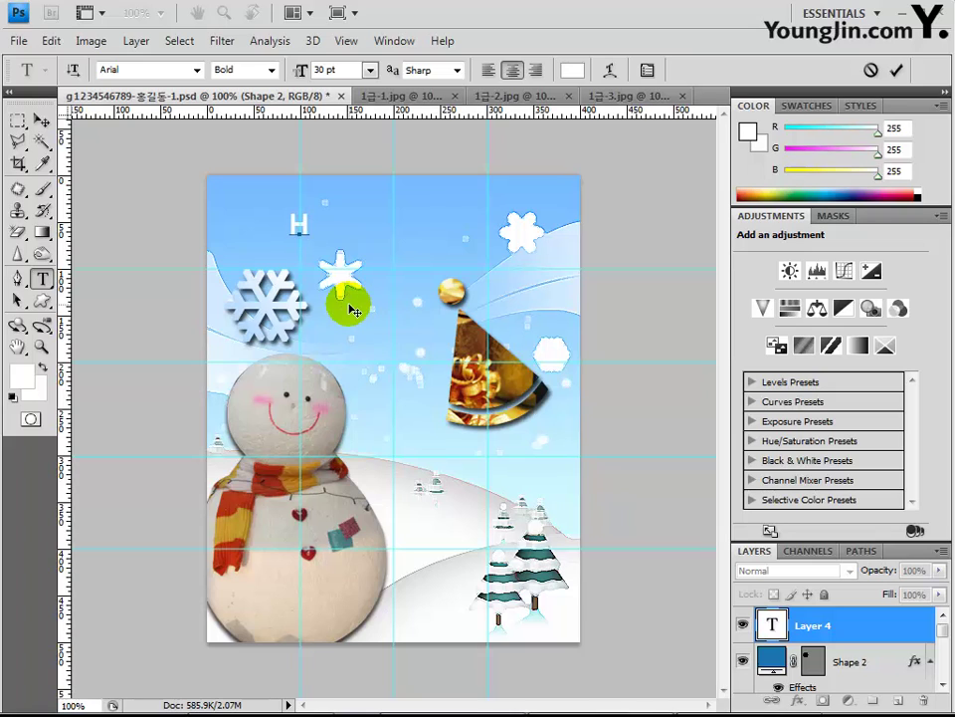
{"action": "type", "text": "ap"}
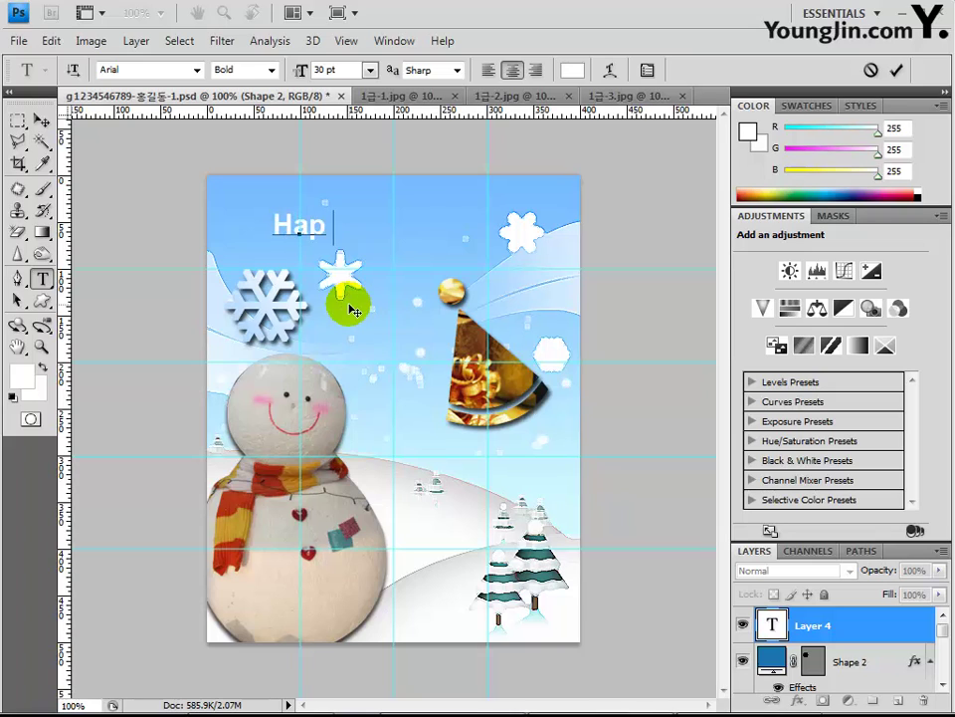
{"action": "type", "text": "y"}
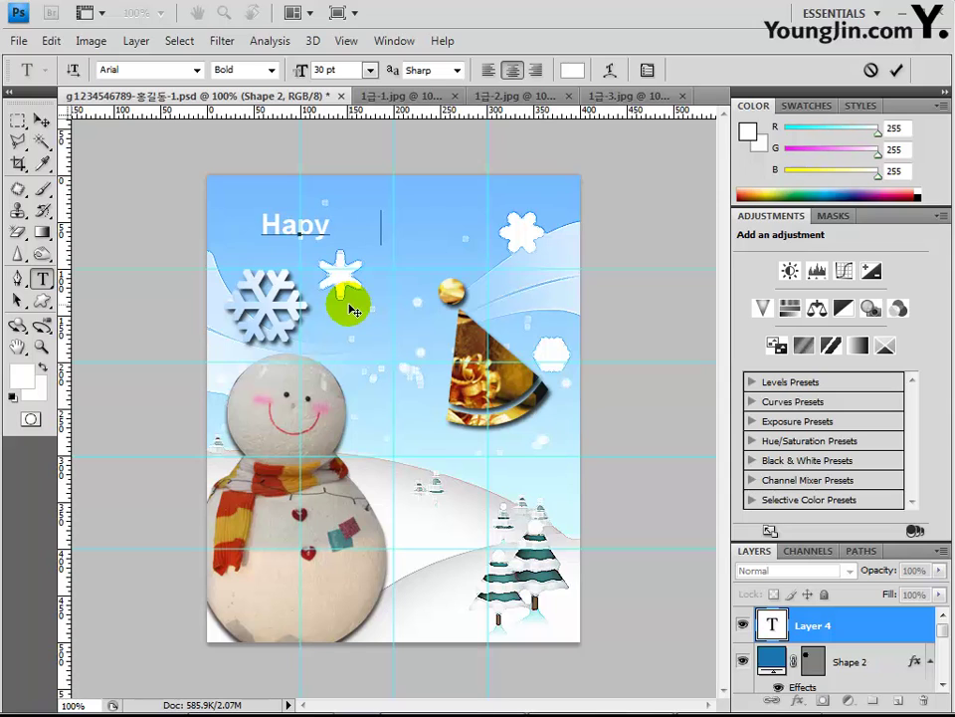
{"action": "type", "text": " Winter"}
{"action": "left_click", "coordinate": [817, 624]}
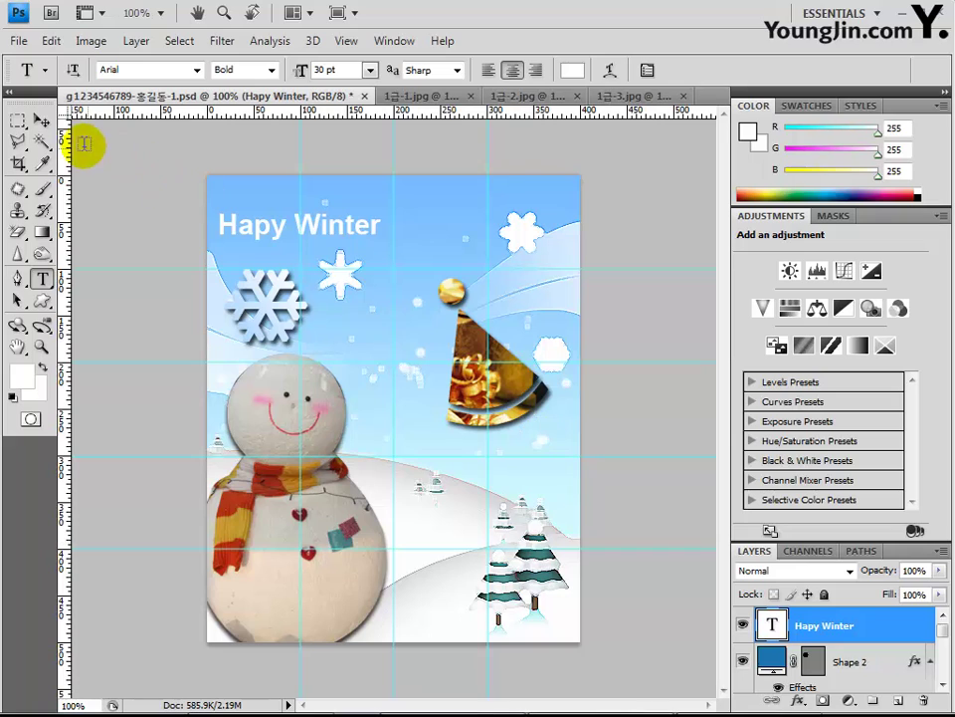
{"action": "left_click_drag", "start_coordinate": [353, 232], "coordinate": [436, 236]}
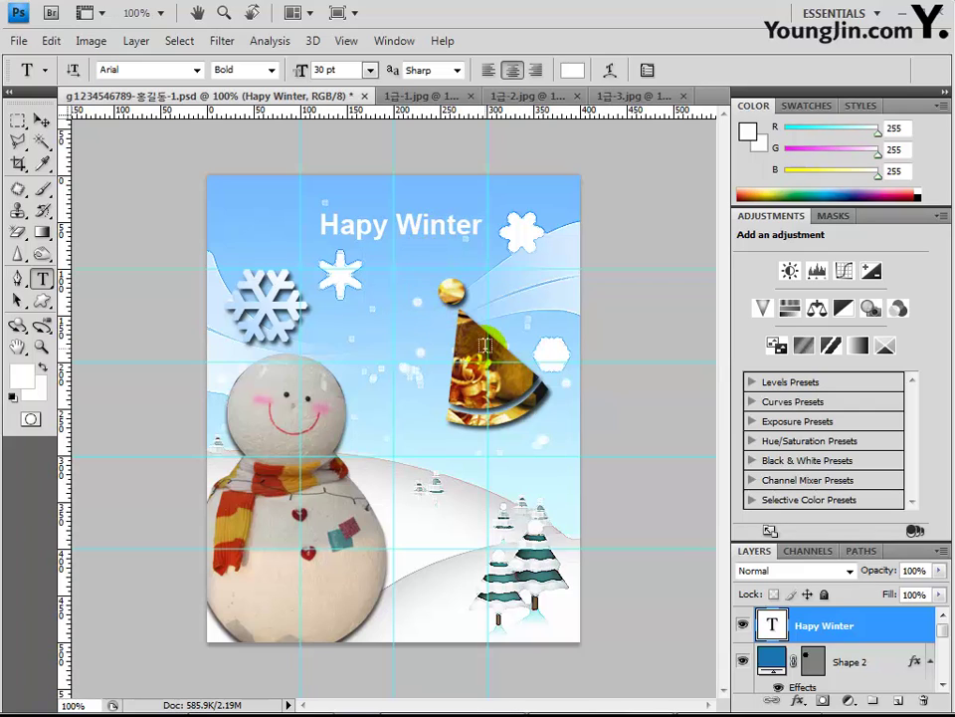
Warp the "Hapy Winter" text with a horizontal Arc style and a bend of +30%
{"action": "left_click", "coordinate": [610, 71]}
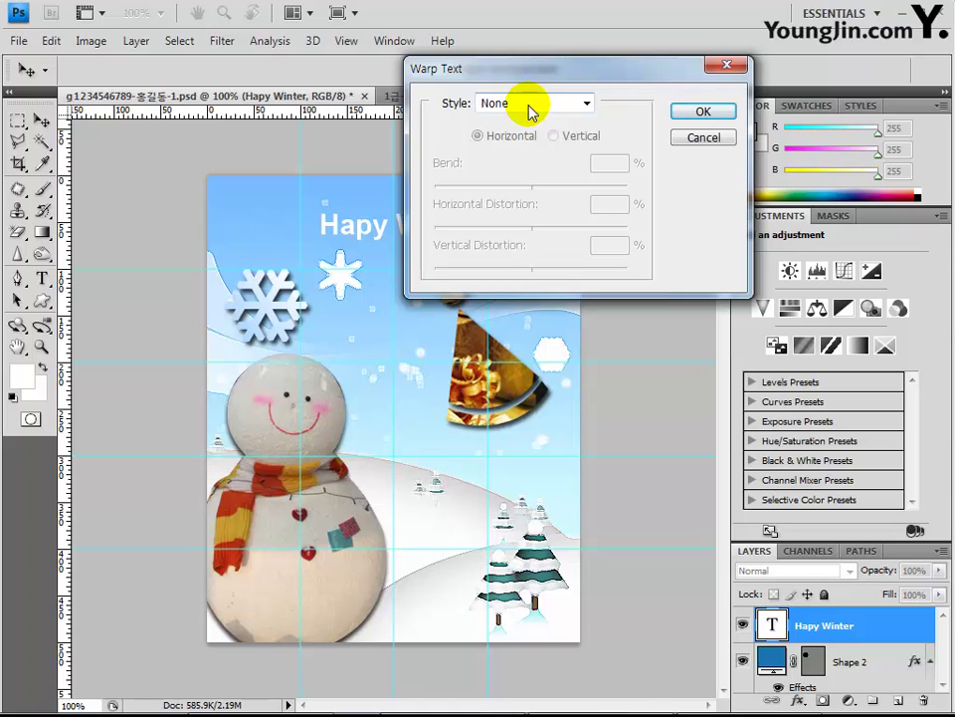
{"action": "left_click", "coordinate": [530, 104]}
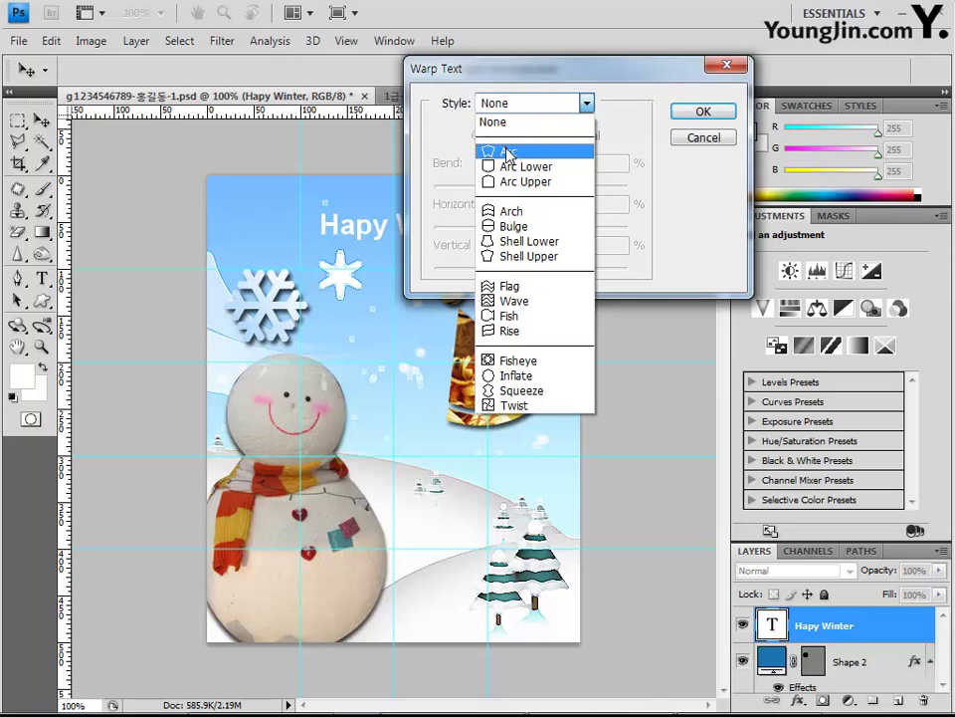
{"action": "left_click", "coordinate": [508, 152]}
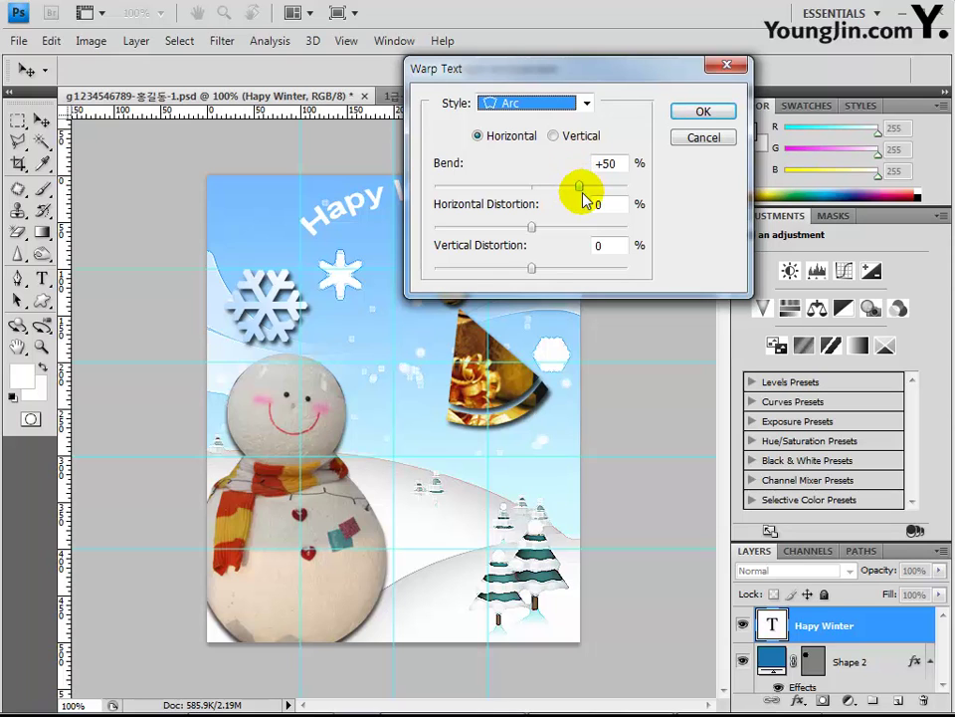
{"action": "left_click", "coordinate": [606, 164]}
{"action": "key", "text": "BackSpace"}
{"action": "type", "text": "3"}
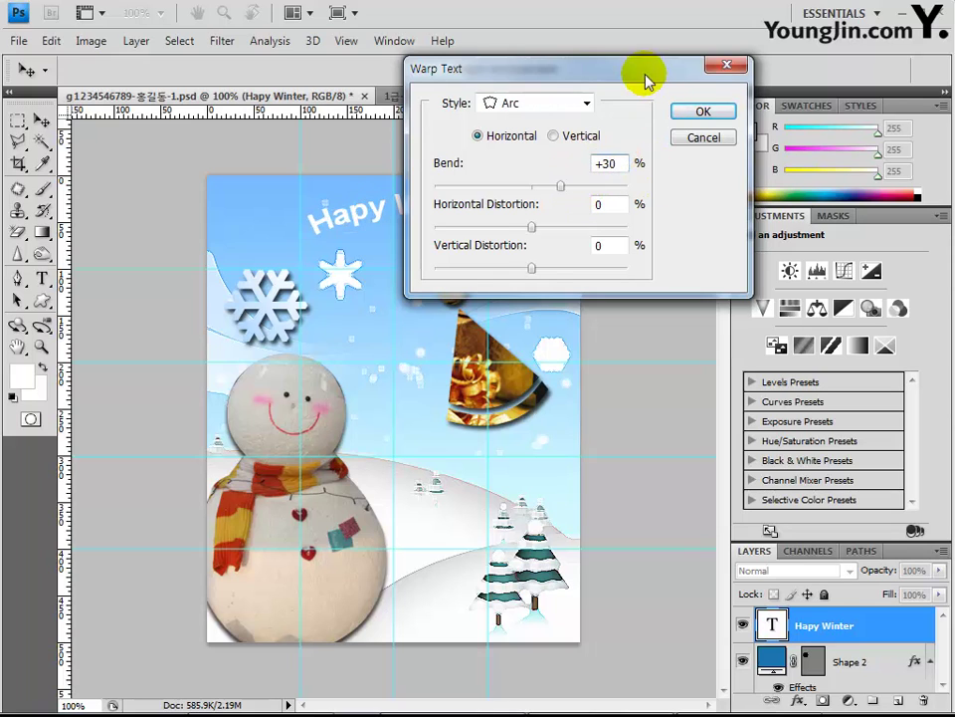
{"action": "left_click_drag", "start_coordinate": [640, 79], "coordinate": [766, 307]}
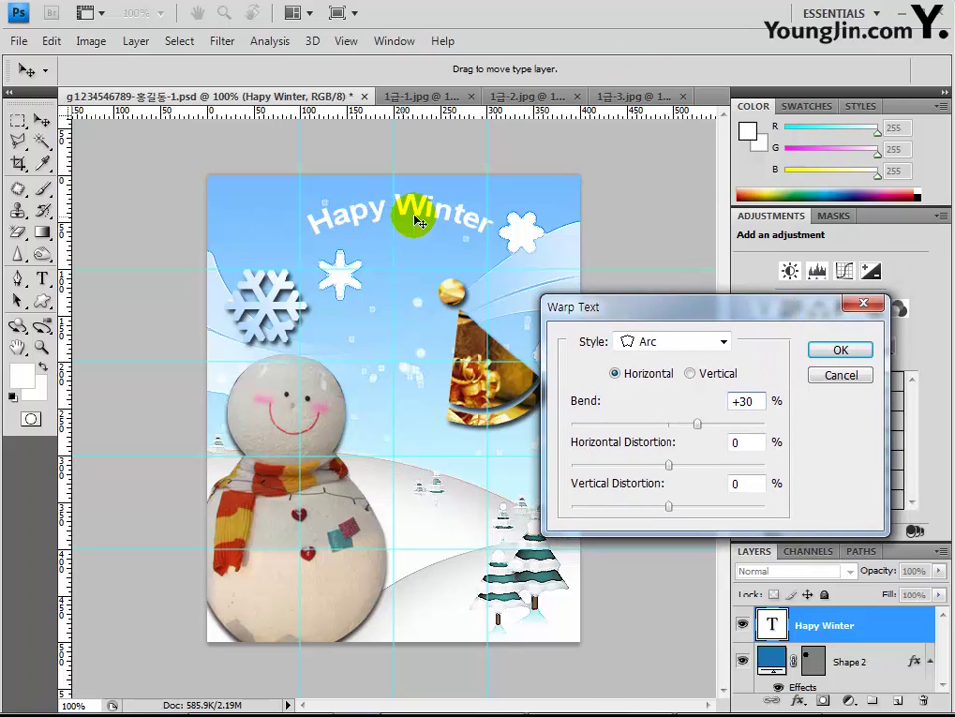
{"action": "left_click", "coordinate": [841, 349]}
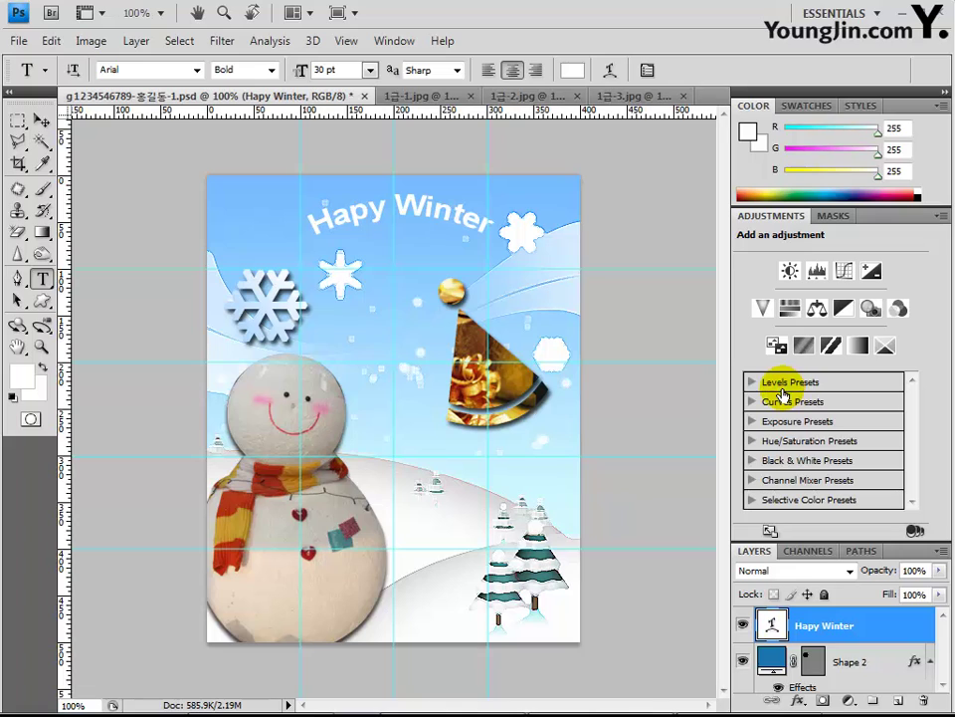
Recolour only the word "Winter" in the arched text to #397b7d and commit the text edit
{"action": "left_click_drag", "start_coordinate": [400, 202], "coordinate": [494, 244]}
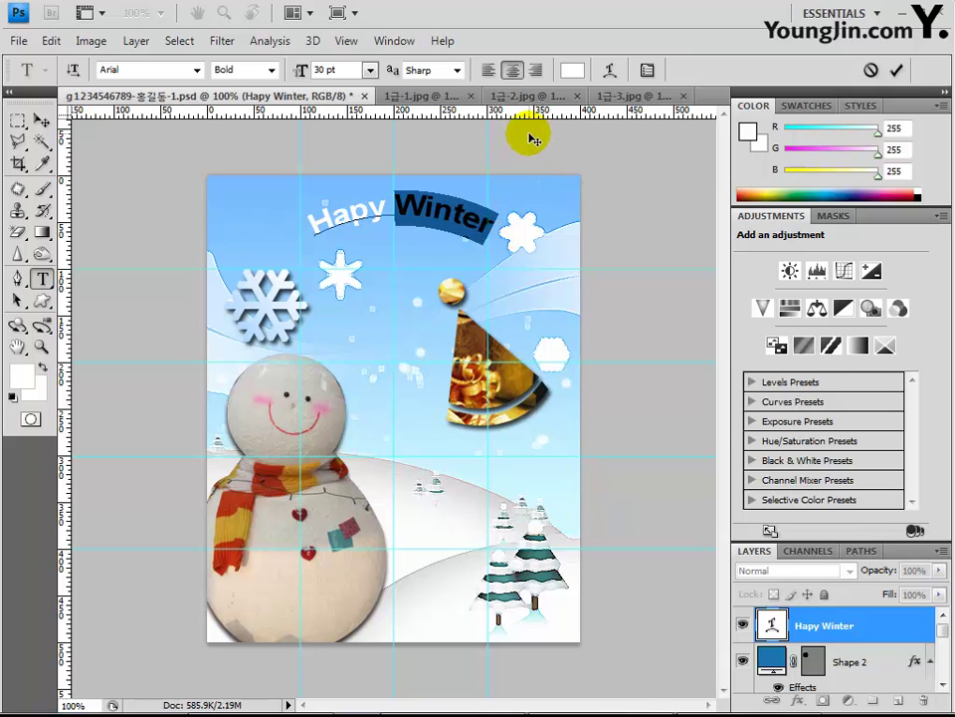
{"action": "left_click", "coordinate": [573, 70]}
{"action": "left_click", "coordinate": [685, 464]}
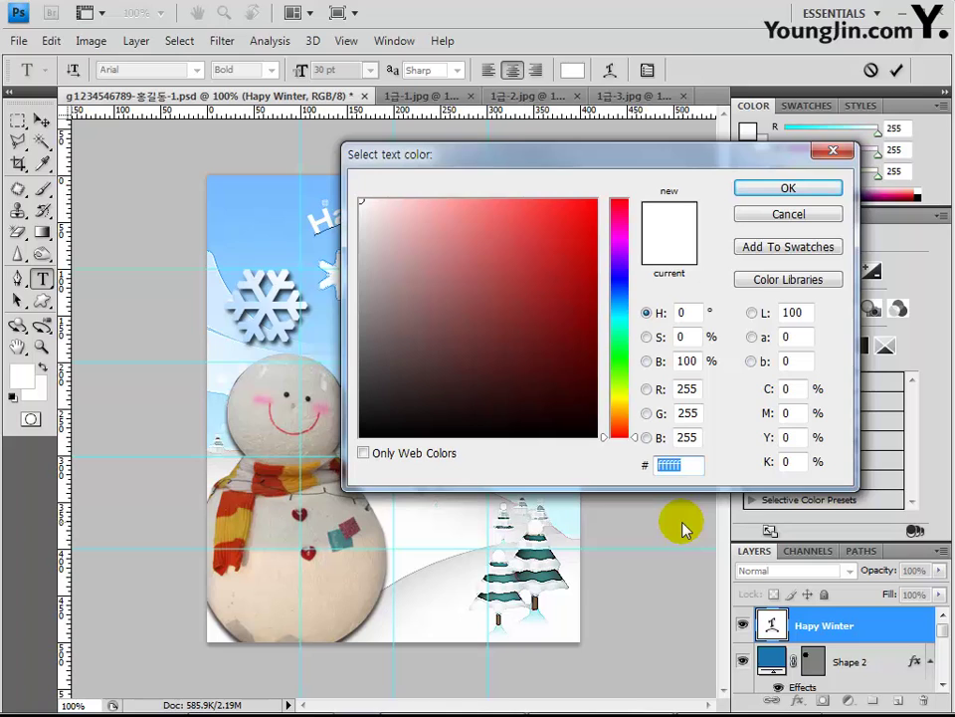
{"action": "type", "text": "397"}
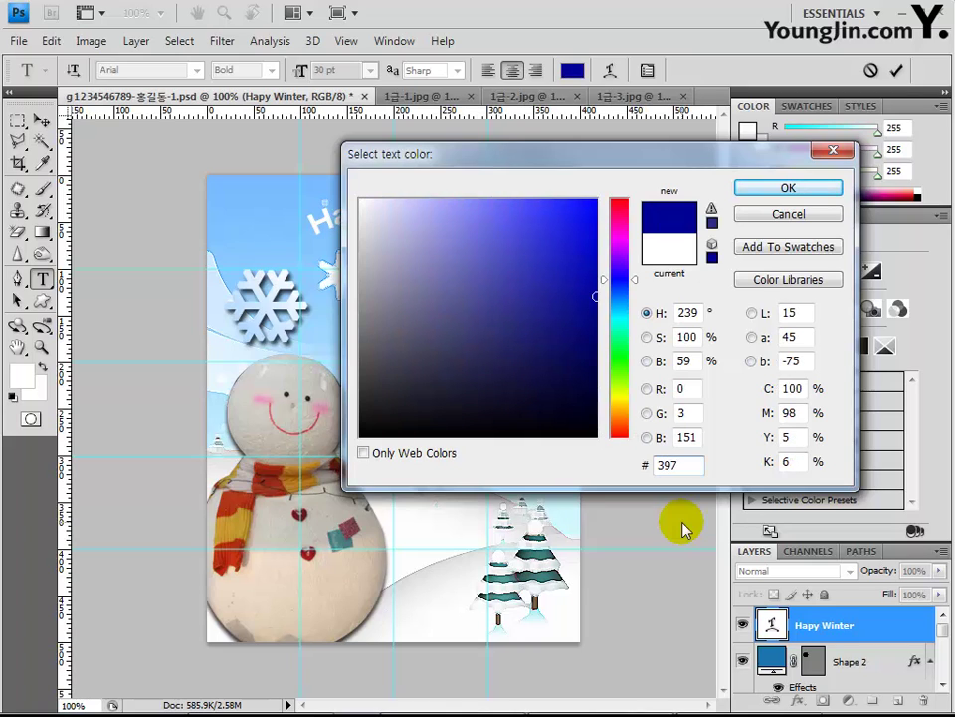
{"action": "type", "text": "b7"}
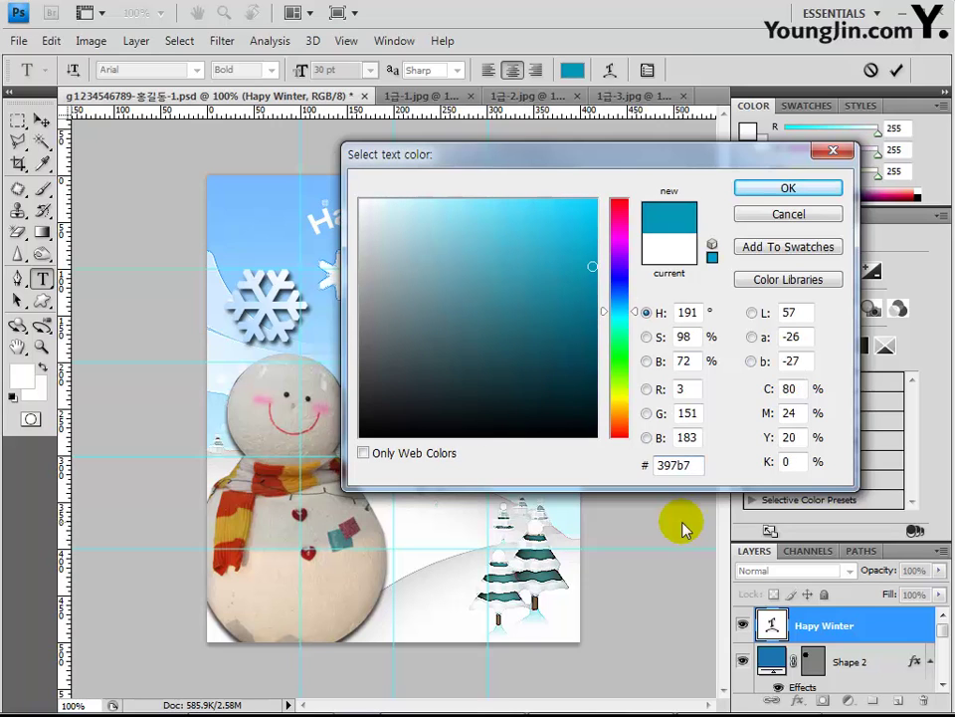
{"action": "type", "text": "d"}
{"action": "key", "text": "Return"}
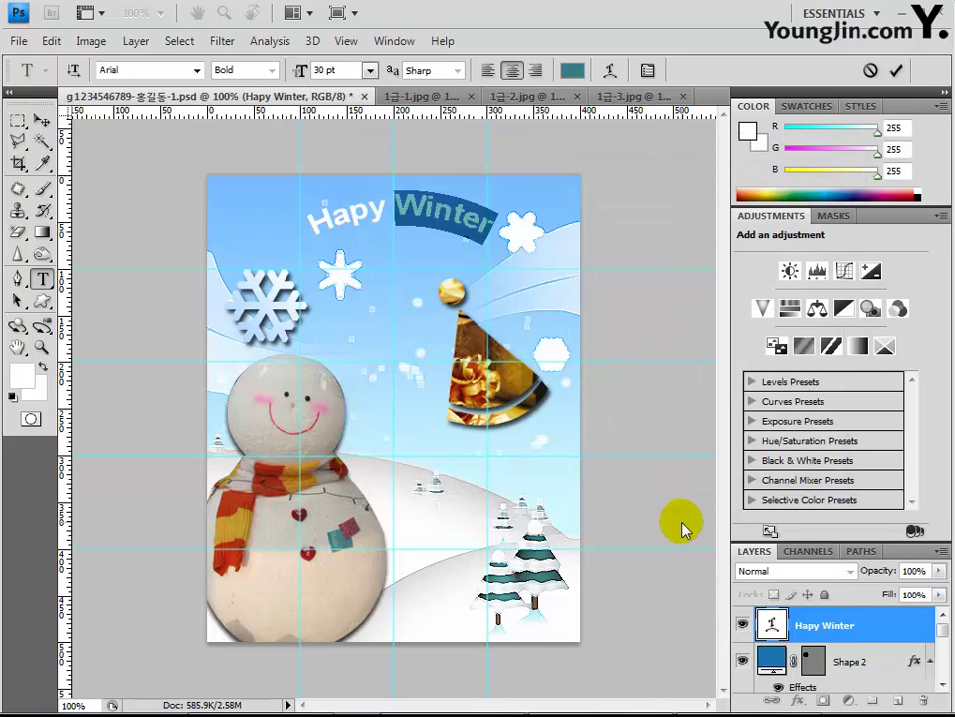
{"action": "left_click", "coordinate": [487, 211]}
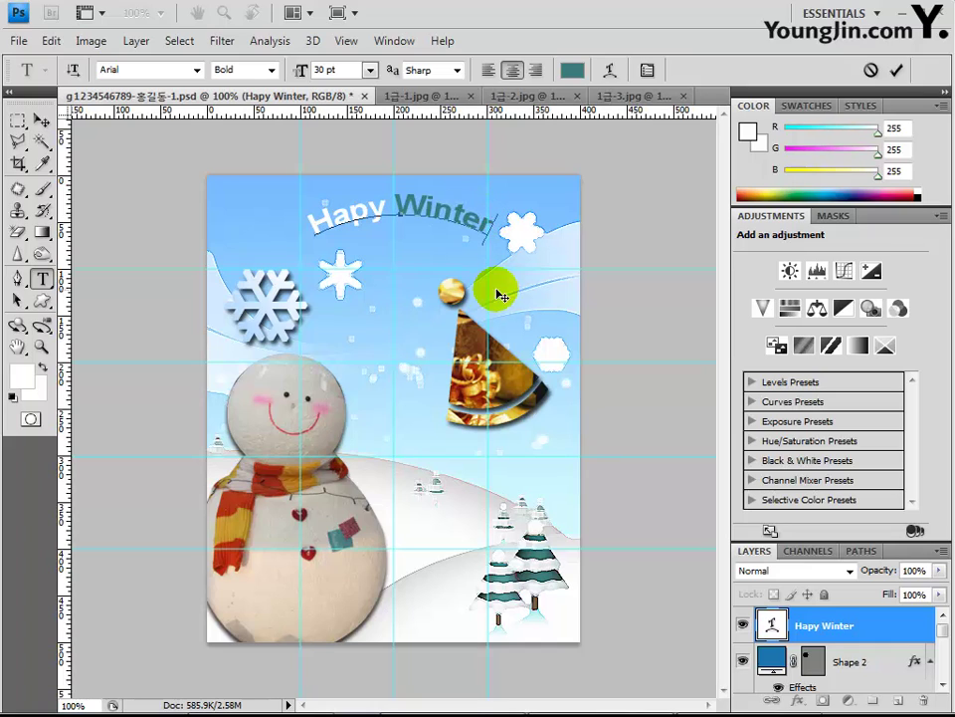
{"action": "left_click", "coordinate": [815, 633]}
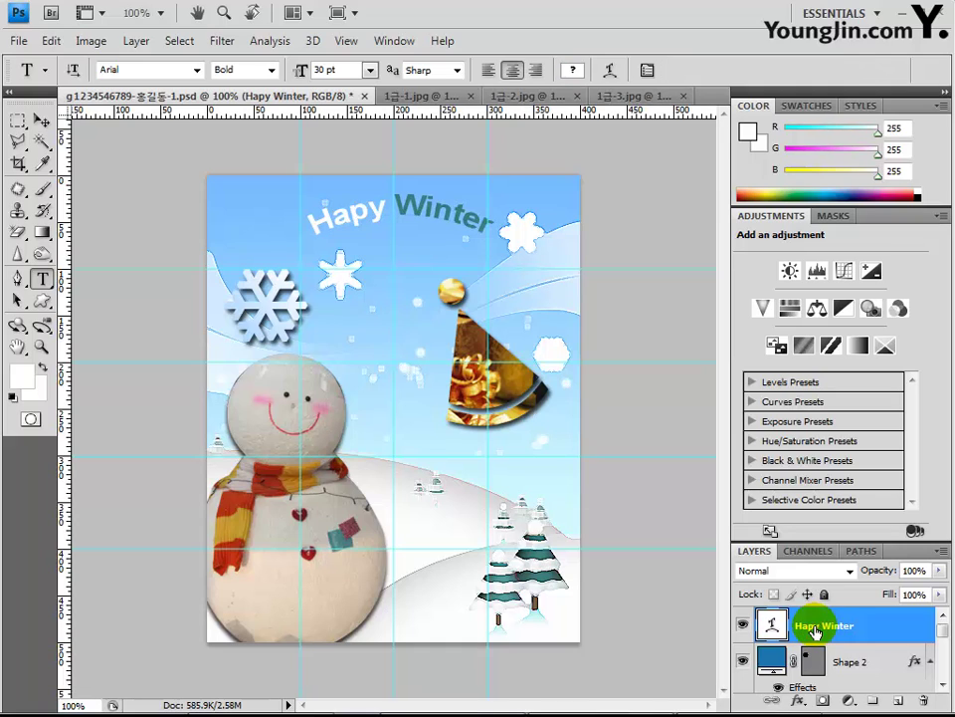
Add a 3 px outside Stroke in #89adc5 to the arched "Hapy Winter" text layer
{"action": "left_click", "coordinate": [797, 700]}
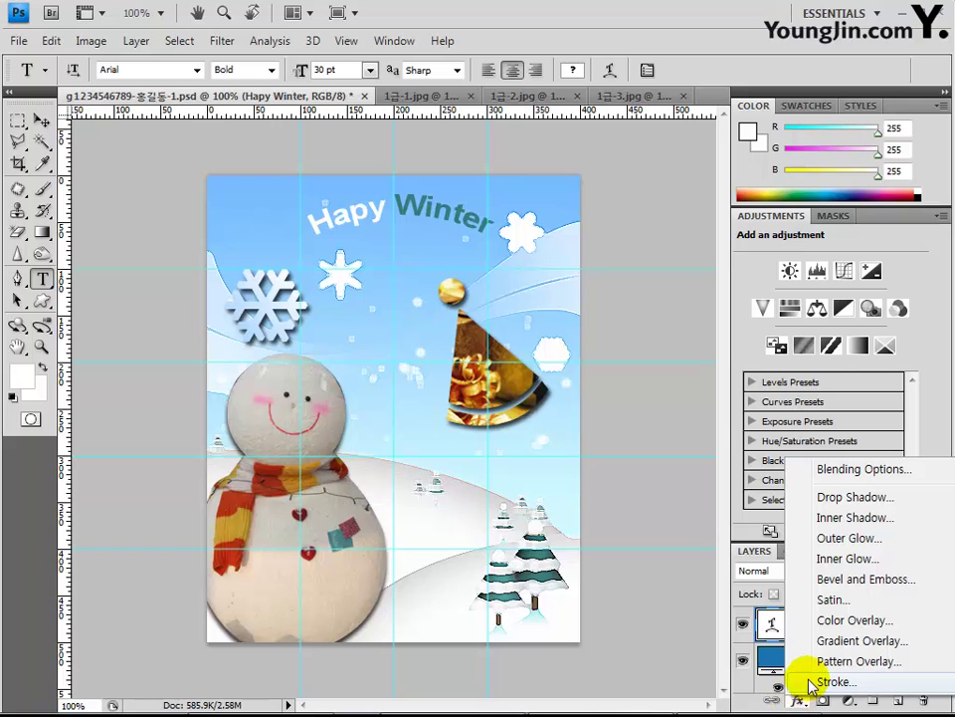
{"action": "left_click", "coordinate": [818, 682]}
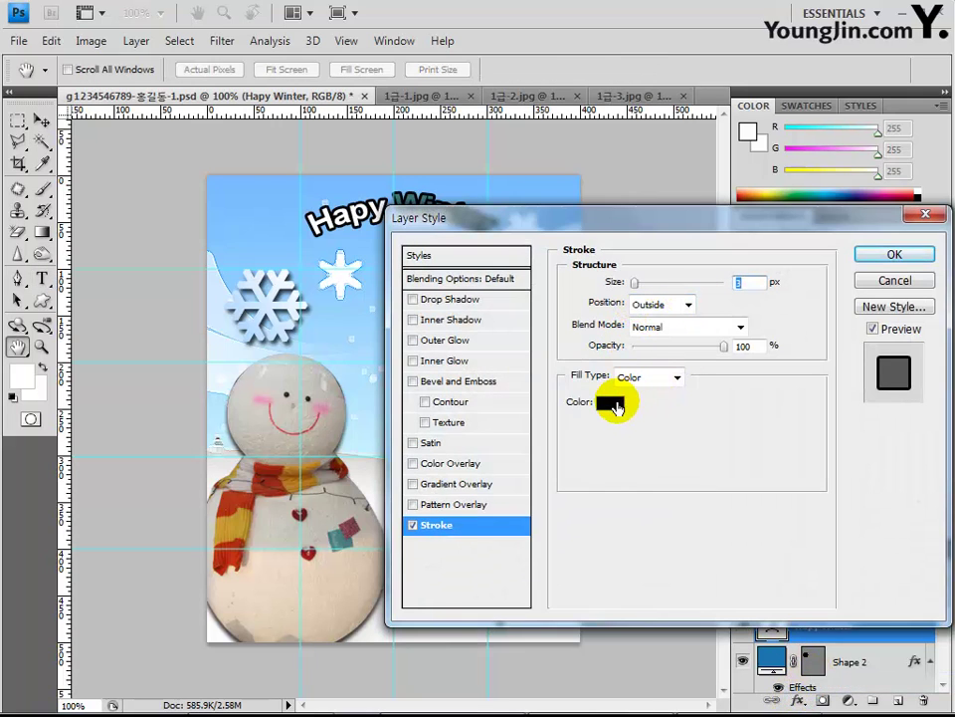
{"action": "left_click", "coordinate": [611, 403]}
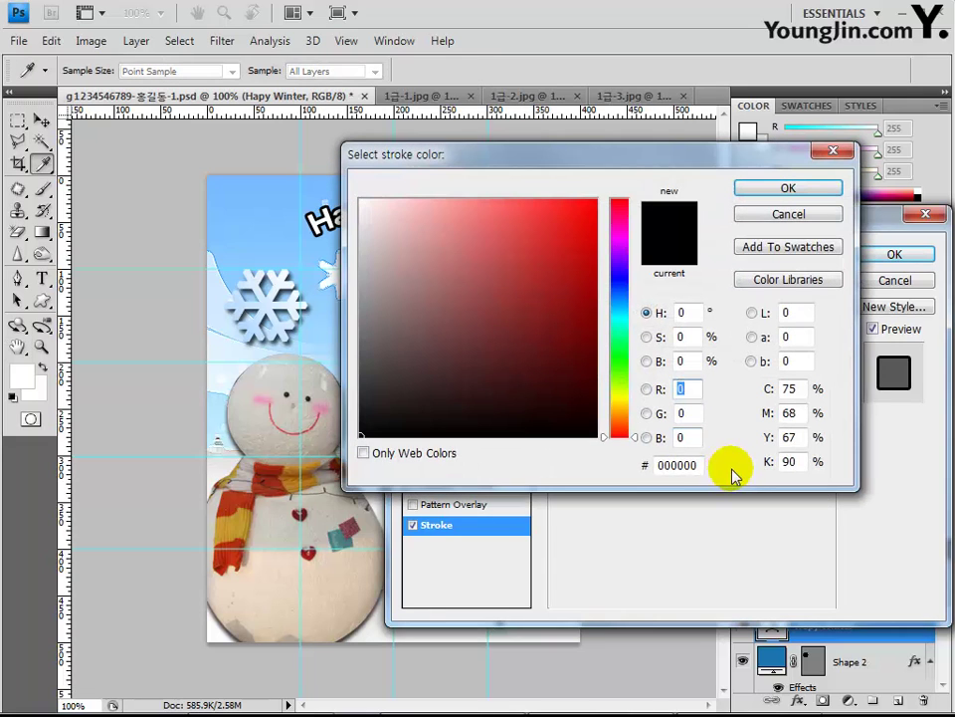
{"action": "left_click", "coordinate": [689, 466]}
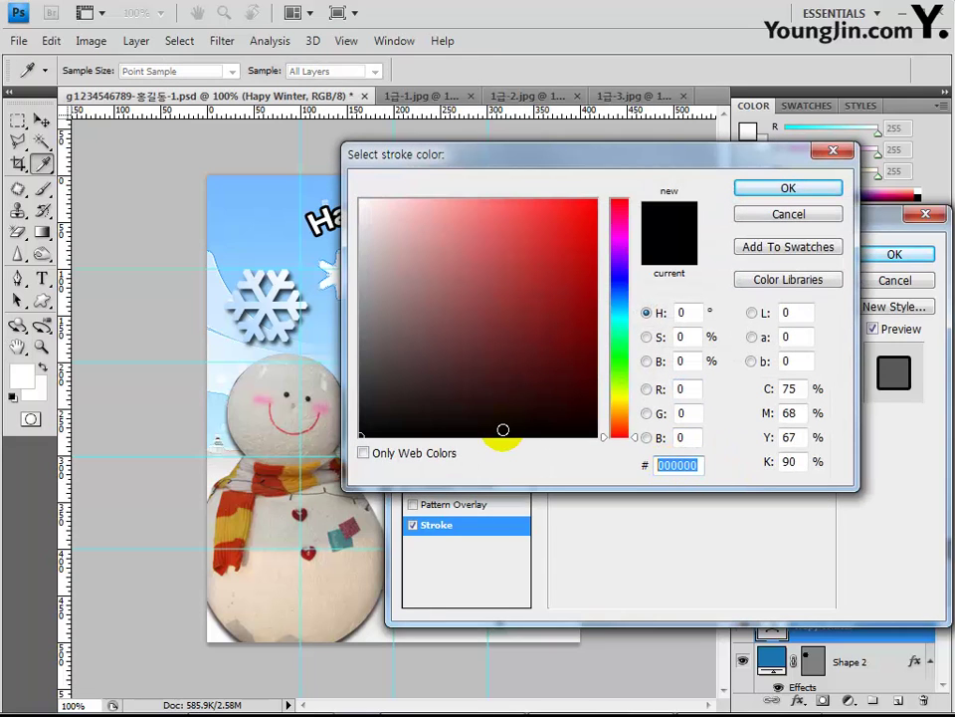
{"action": "type", "text": "89"}
{"action": "type", "text": "adc"}
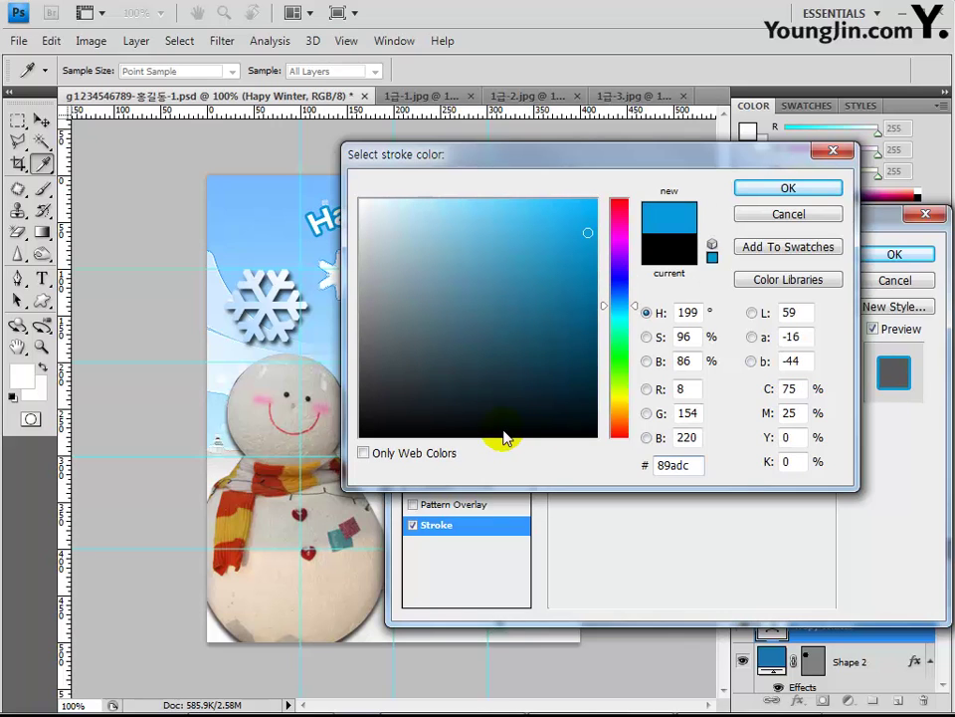
{"action": "type", "text": "5"}
{"action": "key", "text": "Return"}
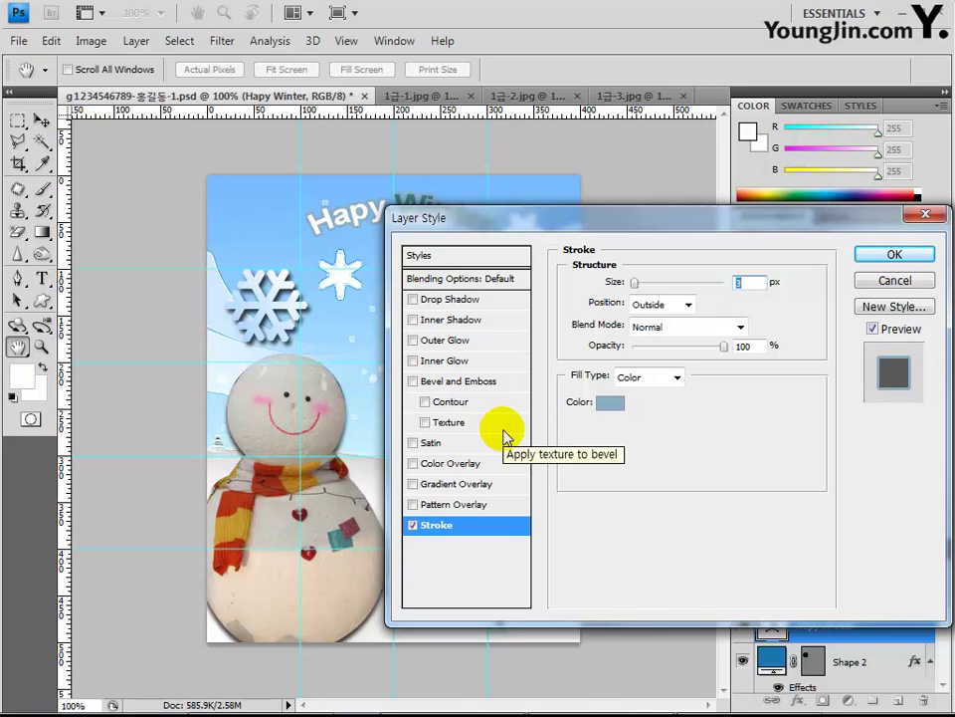
Add a Drop Shadow with the default settings to the "Hapy Winter" text, apply the layer style and collapse its effects list
{"action": "left_click", "coordinate": [460, 299]}
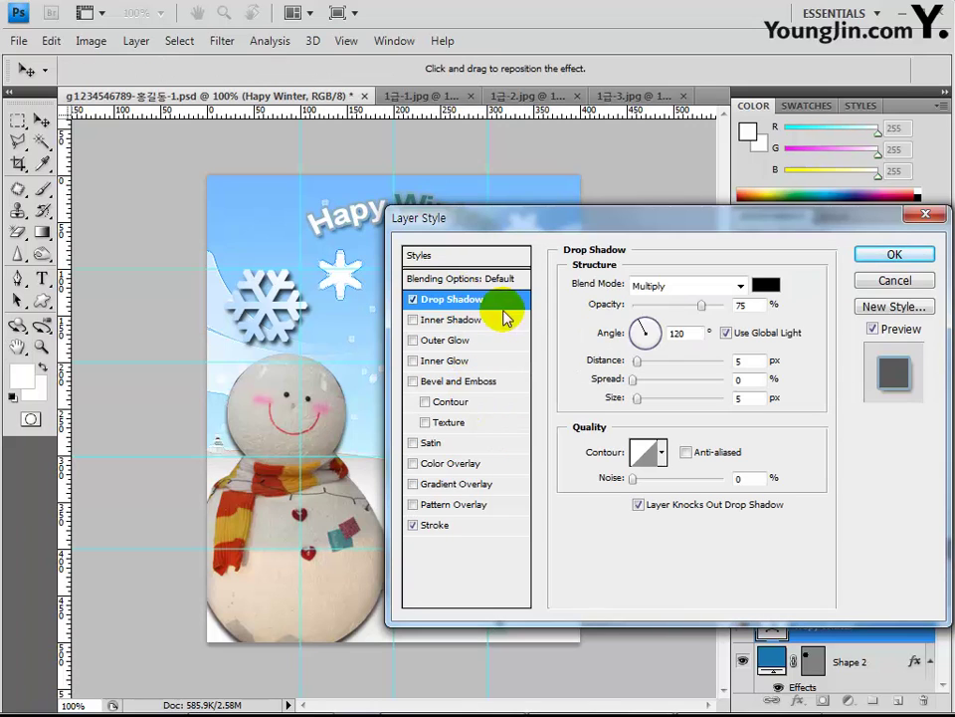
{"action": "left_click", "coordinate": [894, 254]}
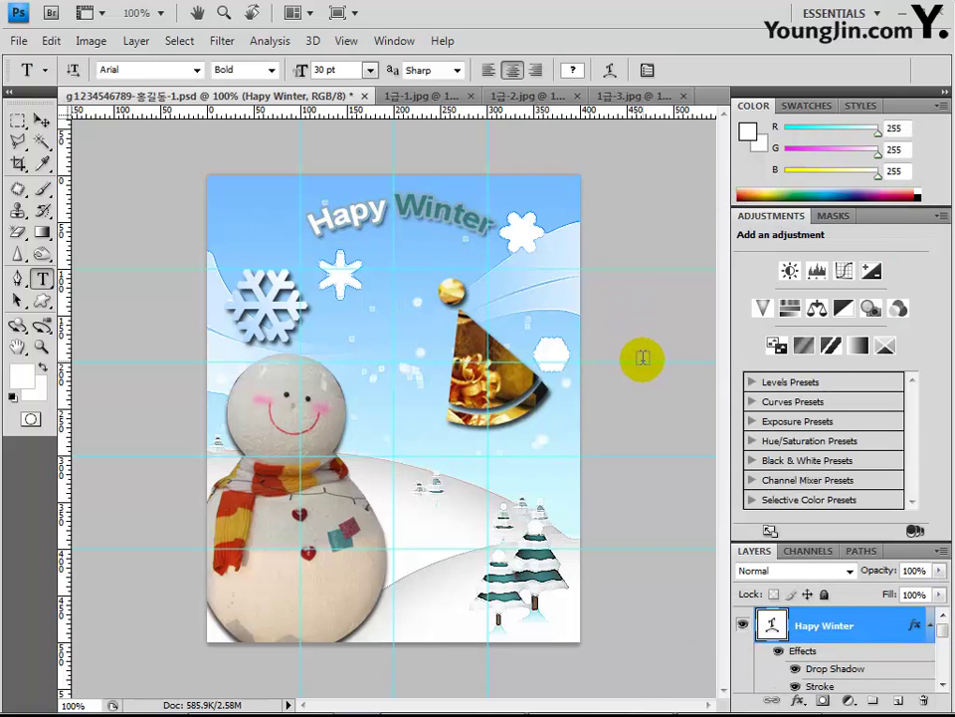
{"action": "left_click", "coordinate": [928, 627]}
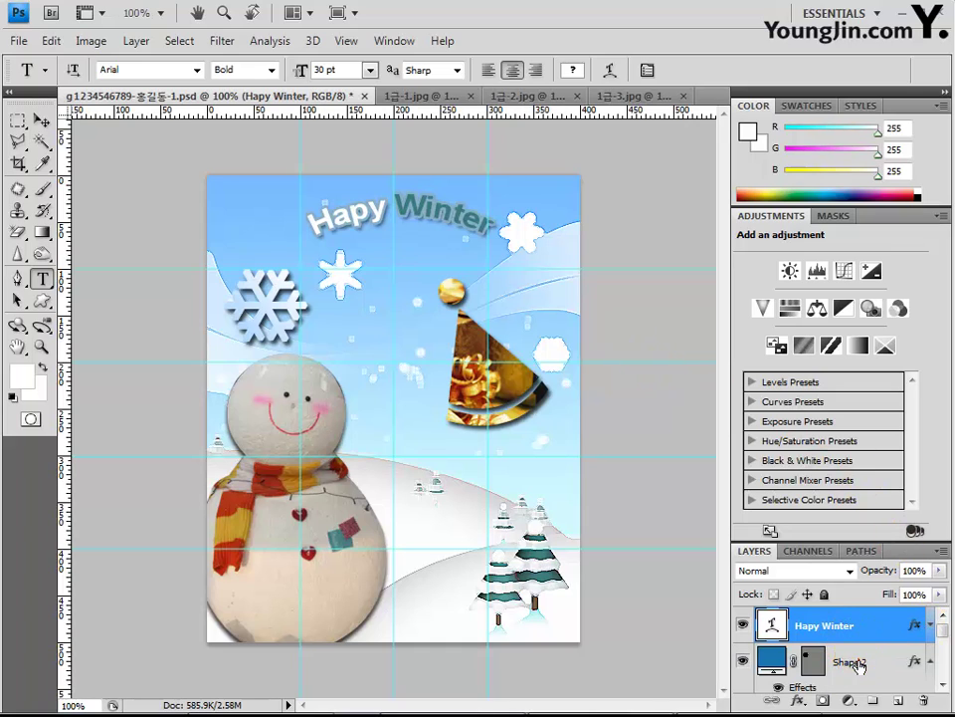
Duplicate the gradient-styled snowflake and place the copy on the snowy hill between the snowman and the trees, below the hat
{"action": "left_click", "coordinate": [858, 665]}
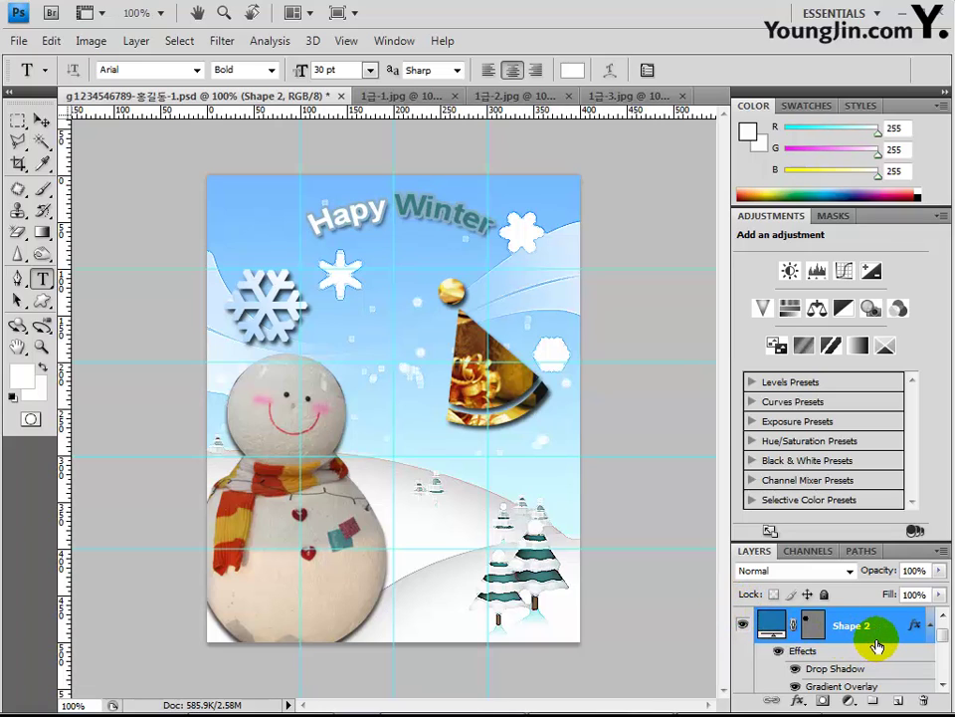
{"action": "left_click", "coordinate": [41, 119]}
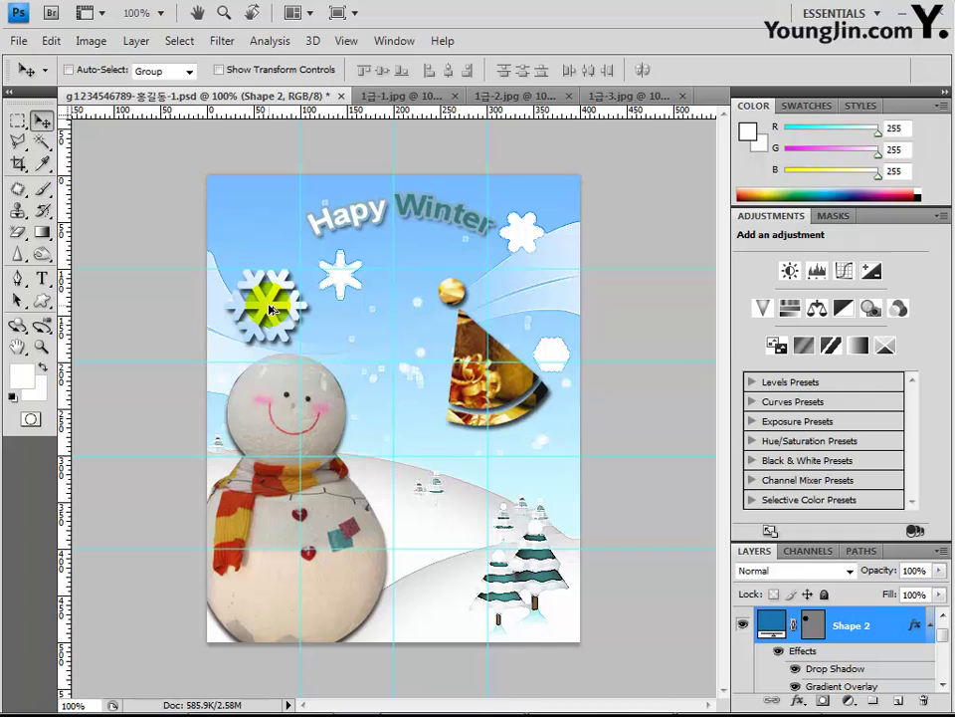
{"action": "left_click_drag", "start_coordinate": [270, 309], "coordinate": [314, 352]}
{"action": "left_click_drag", "start_coordinate": [375, 414], "coordinate": [428, 485]}
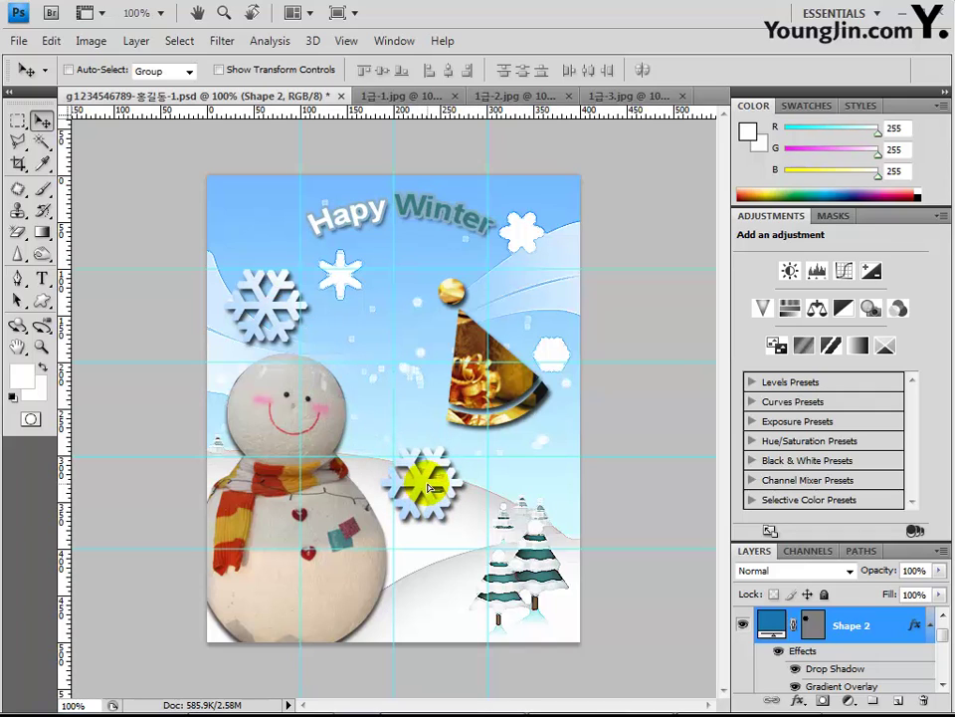
{"action": "left_click_drag", "start_coordinate": [428, 485], "coordinate": [453, 502]}
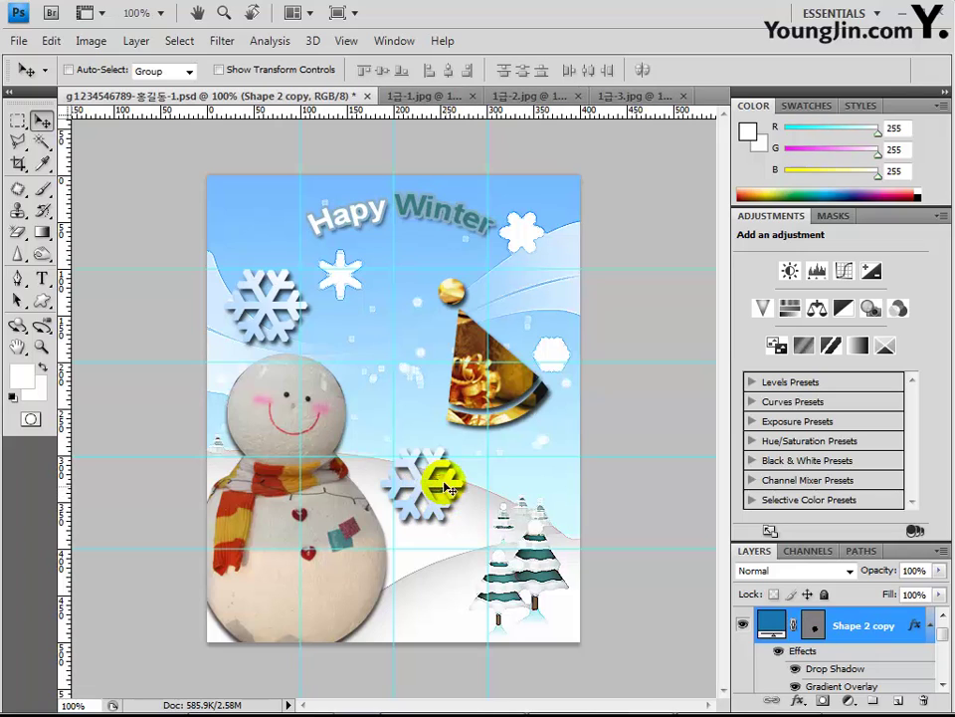
Scale the copied snowflake proportionally about its centre to about 77%
{"action": "key", "text": "ctrl+t"}
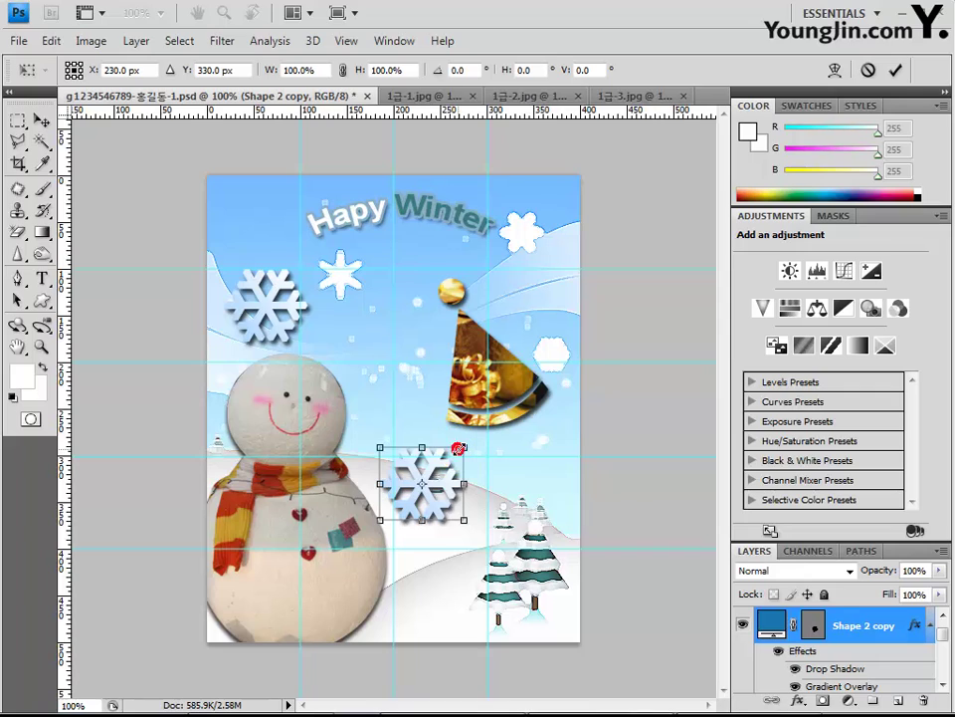
{"action": "mouse_move", "coordinate": [455, 449]}
{"action": "left_mouse_down"}
{"action": "mouse_move", "coordinate": [441, 451]}
{"action": "mouse_move", "coordinate": [447, 457]}
{"action": "left_mouse_up"}
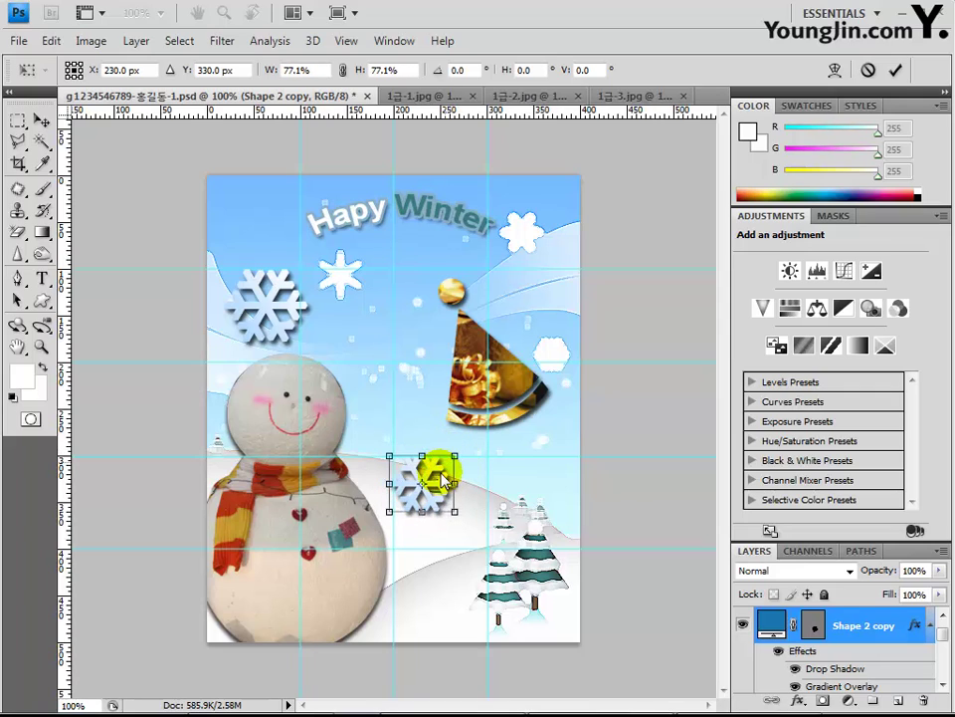
{"action": "key", "text": "Return"}
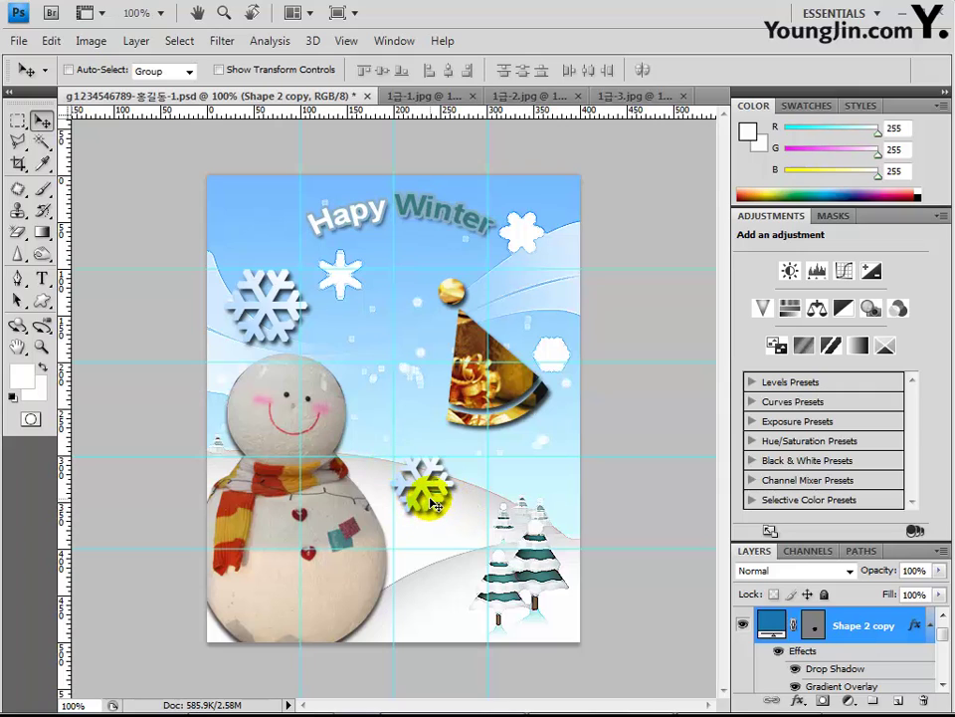
Save the layered composite to its existing PSD file and accept the format options
{"action": "left_click", "coordinate": [19, 40]}
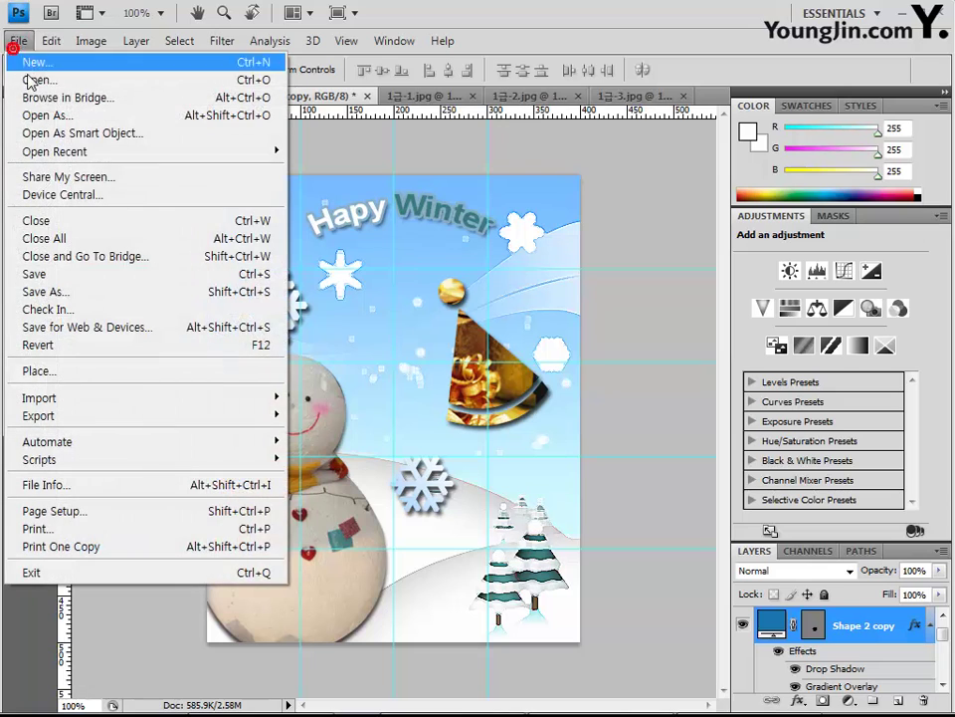
{"action": "left_click", "coordinate": [104, 277]}
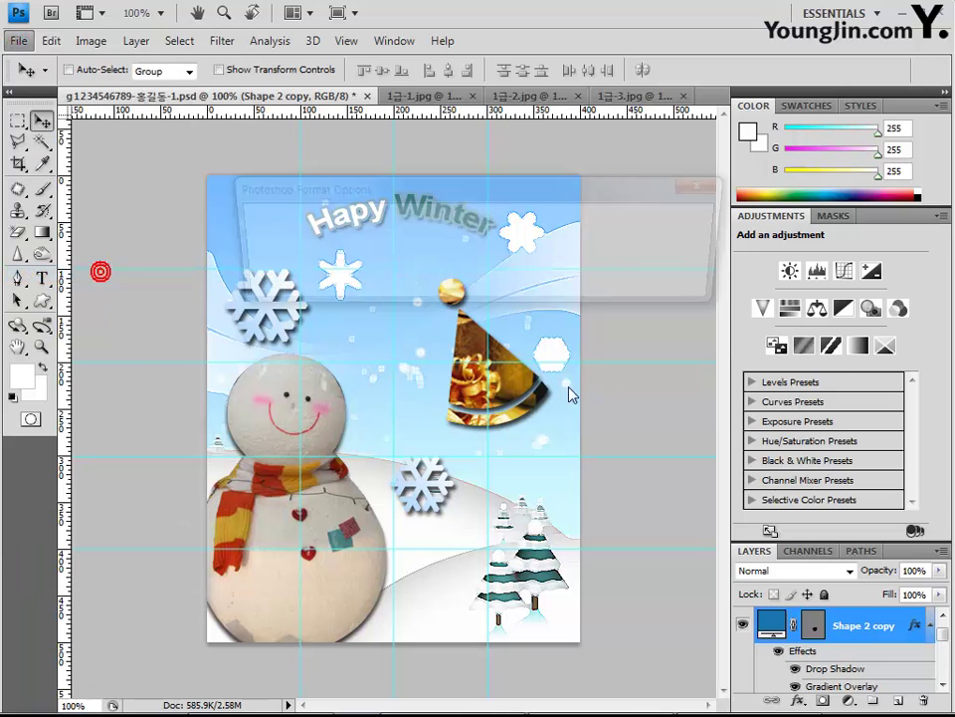
{"action": "left_click", "coordinate": [685, 220]}
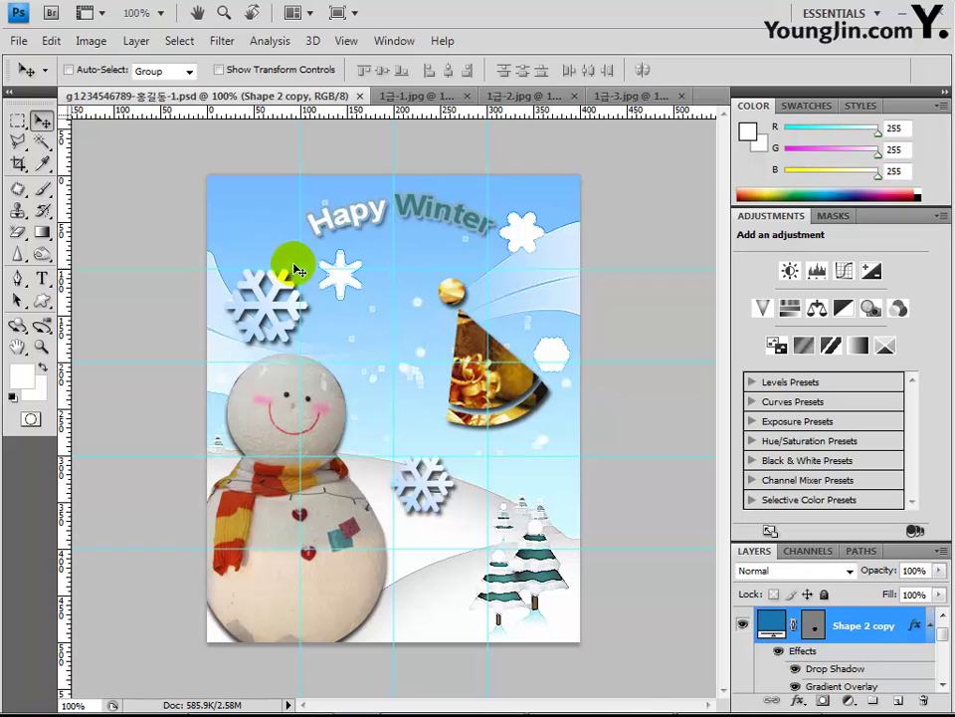
Clear all guides from the composite
{"action": "left_click", "coordinate": [346, 40]}
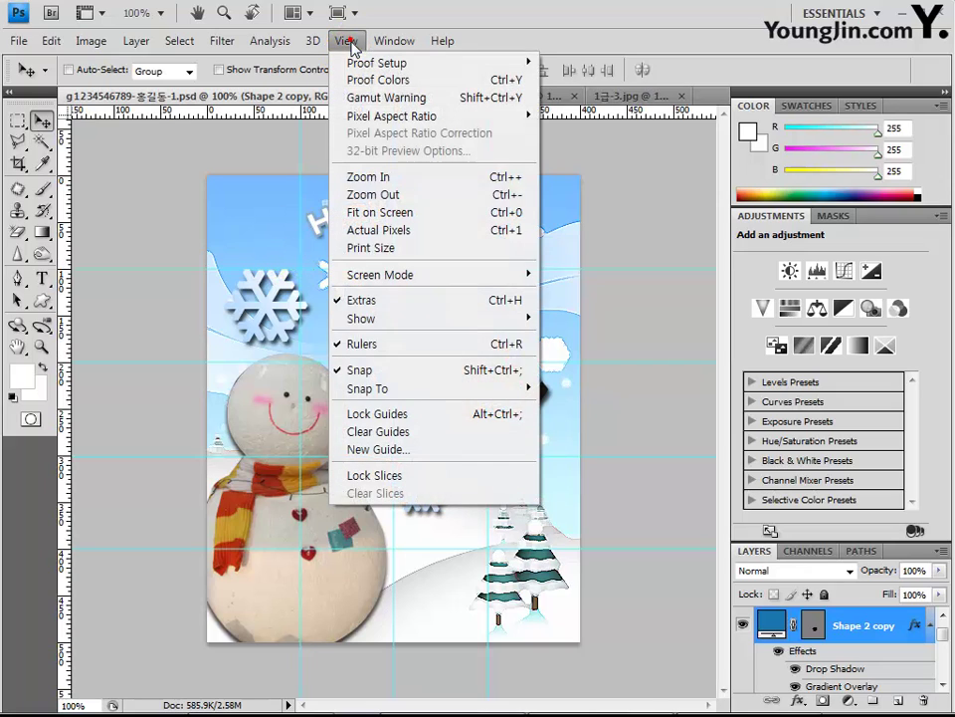
{"action": "left_click", "coordinate": [392, 432]}
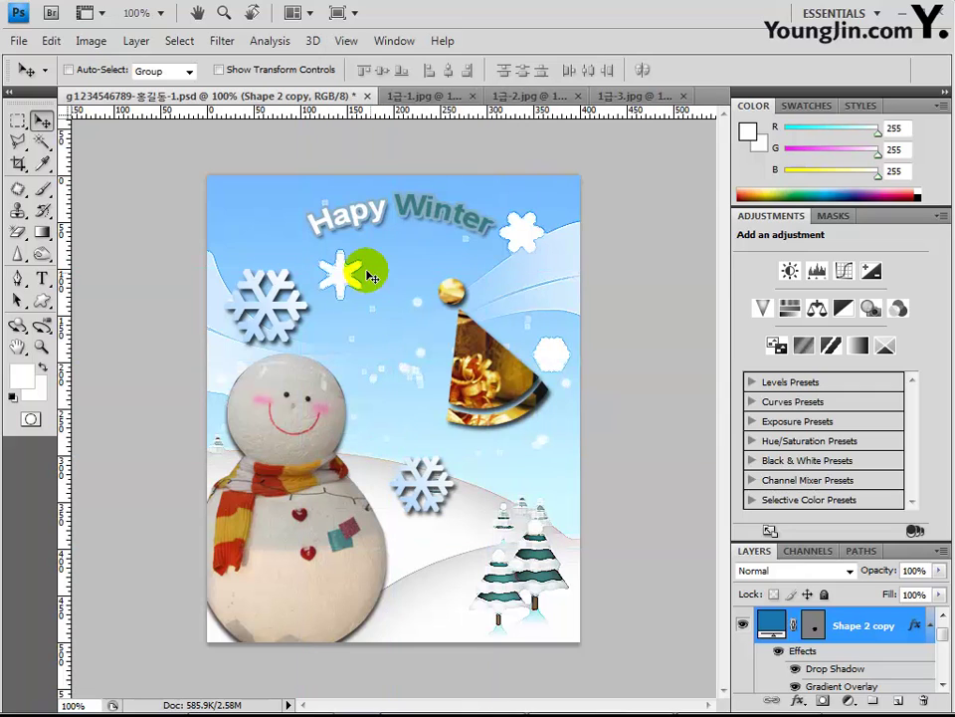
{"action": "left_click_drag", "start_coordinate": [488, 350], "coordinate": [489, 400]}
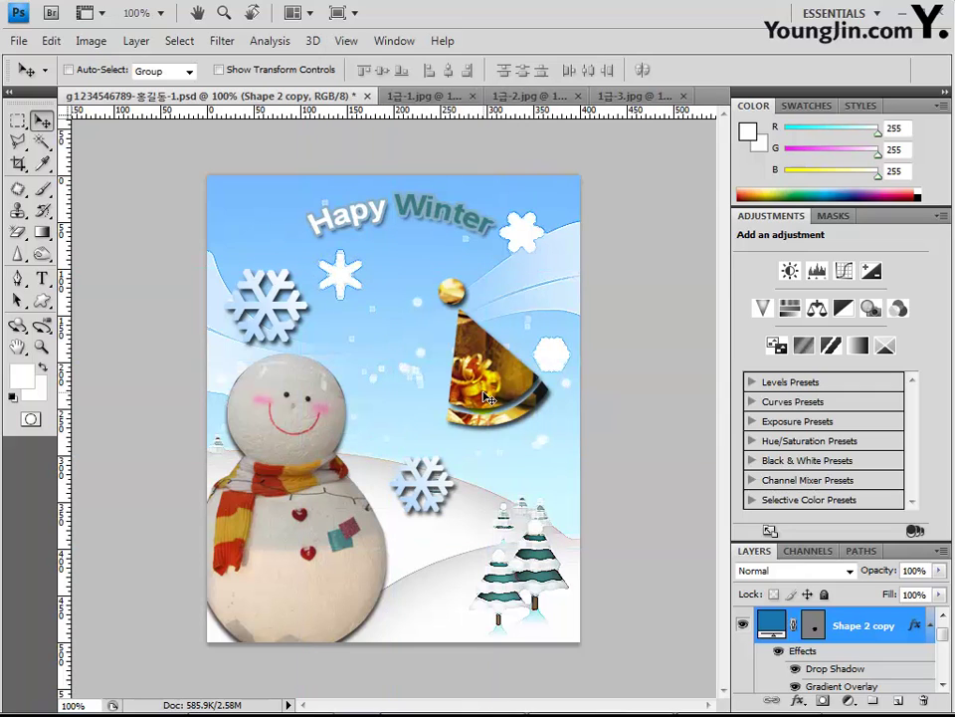
Save a JPEG copy of the composite in folder 1 under the same base name, with quality 8 and Baseline ("Standard") format
{"action": "left_click", "coordinate": [18, 40]}
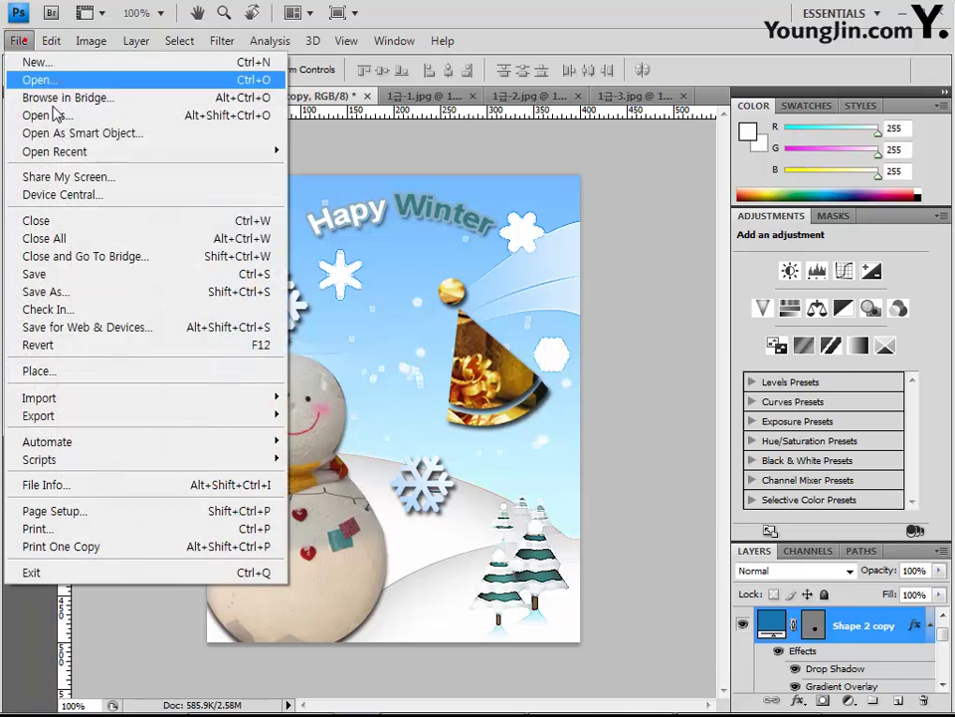
{"action": "left_click", "coordinate": [106, 291]}
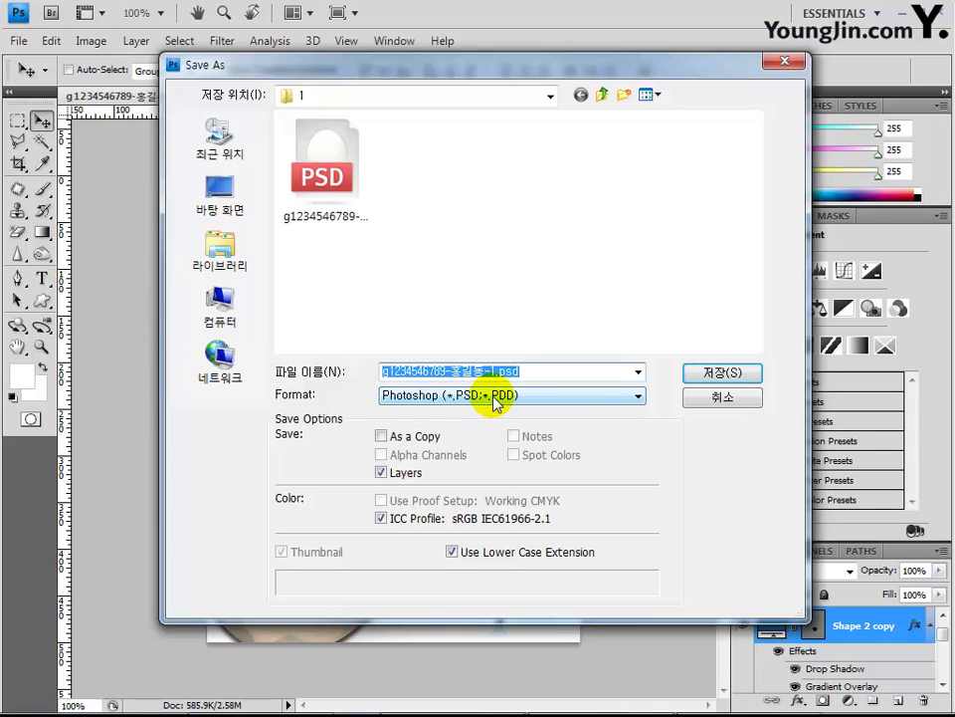
{"action": "left_click", "coordinate": [495, 397]}
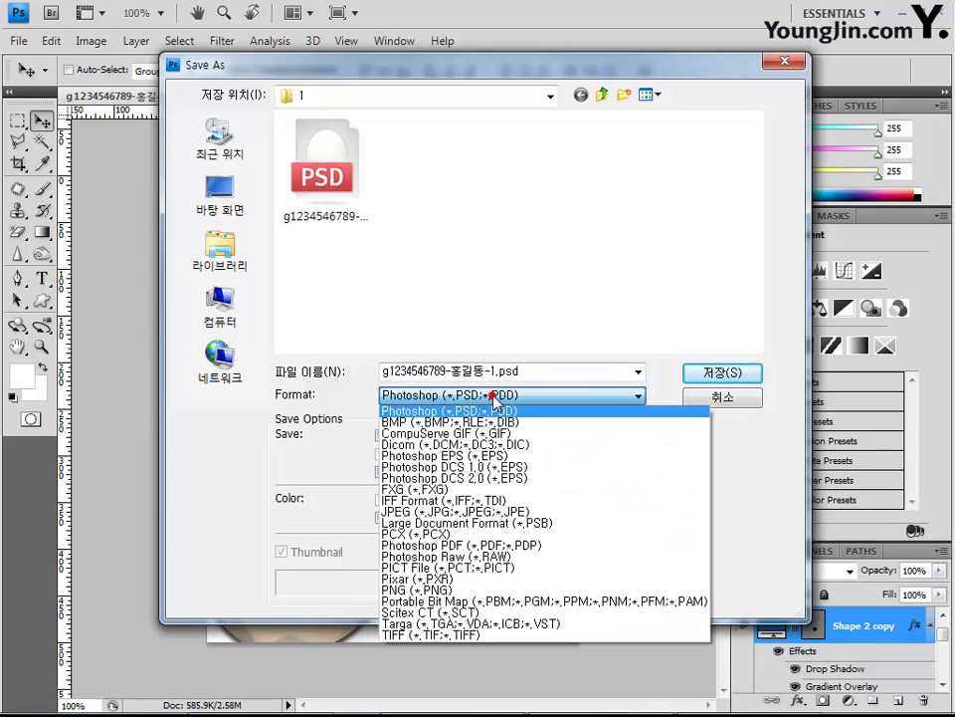
{"action": "left_click", "coordinate": [515, 517]}
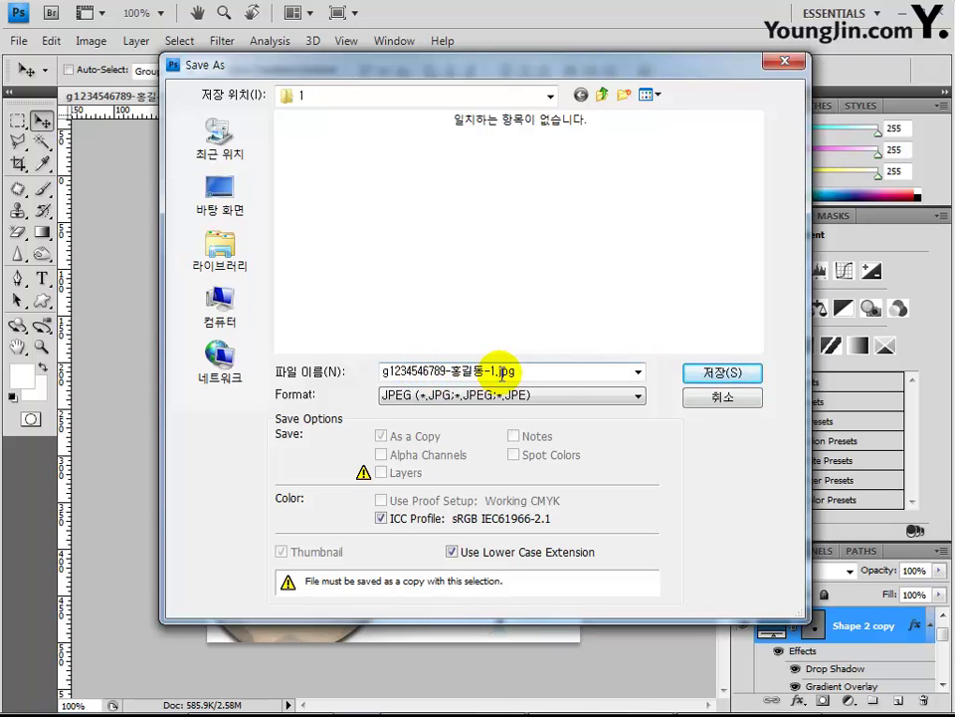
{"action": "left_click", "coordinate": [689, 374]}
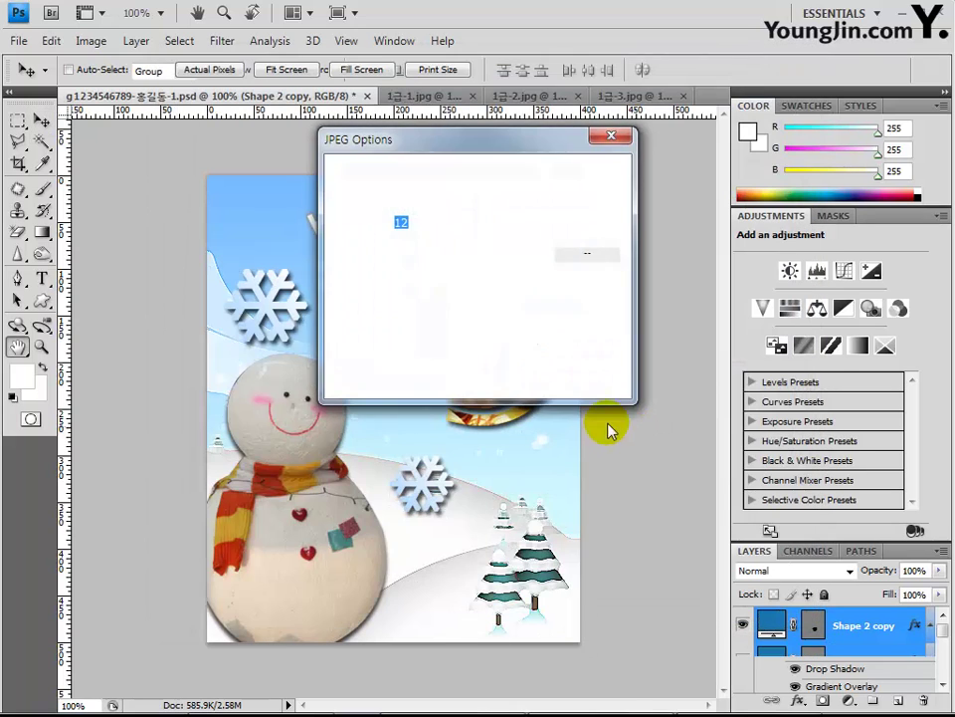
{"action": "type", "text": "8"}
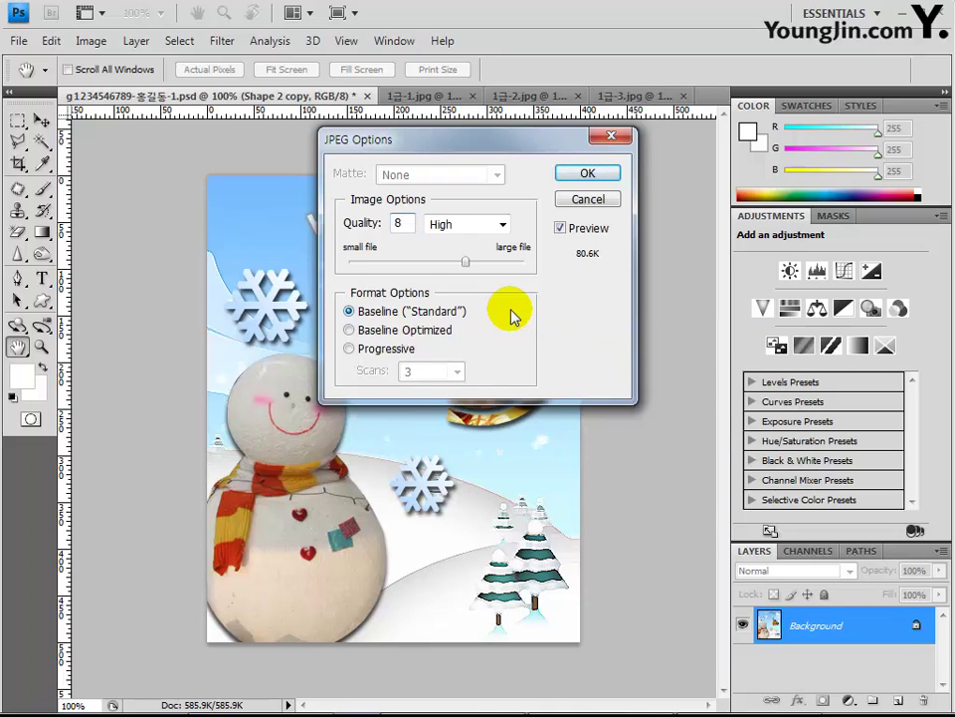
{"action": "key", "text": "Return"}
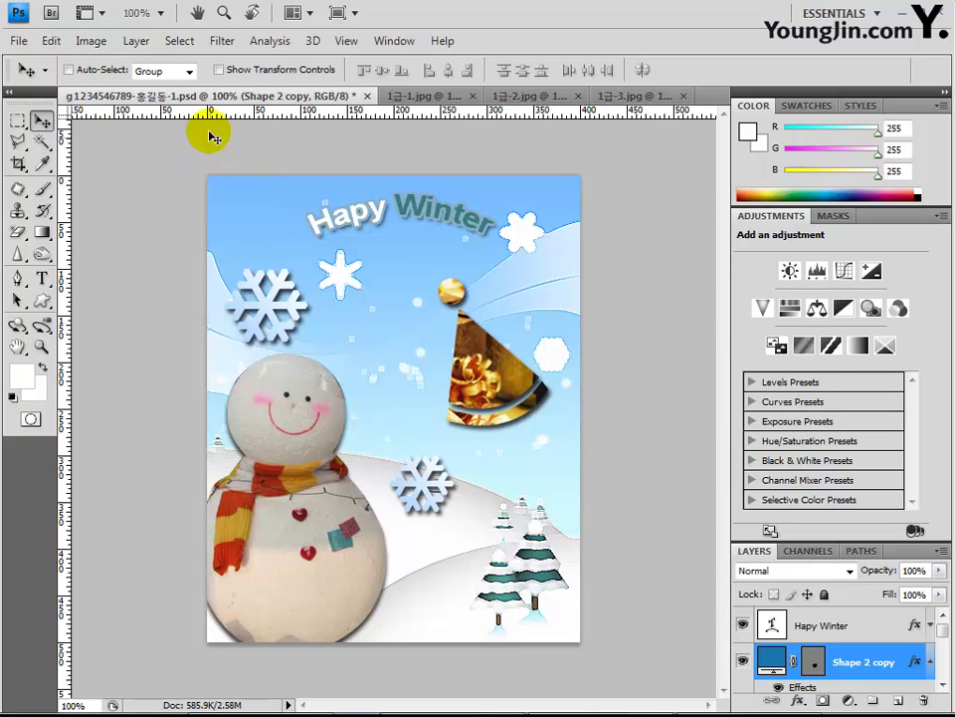
Resize the composite to 40 × 50 pixels with proportions constrained and styles scaled
{"action": "left_click", "coordinate": [92, 41]}
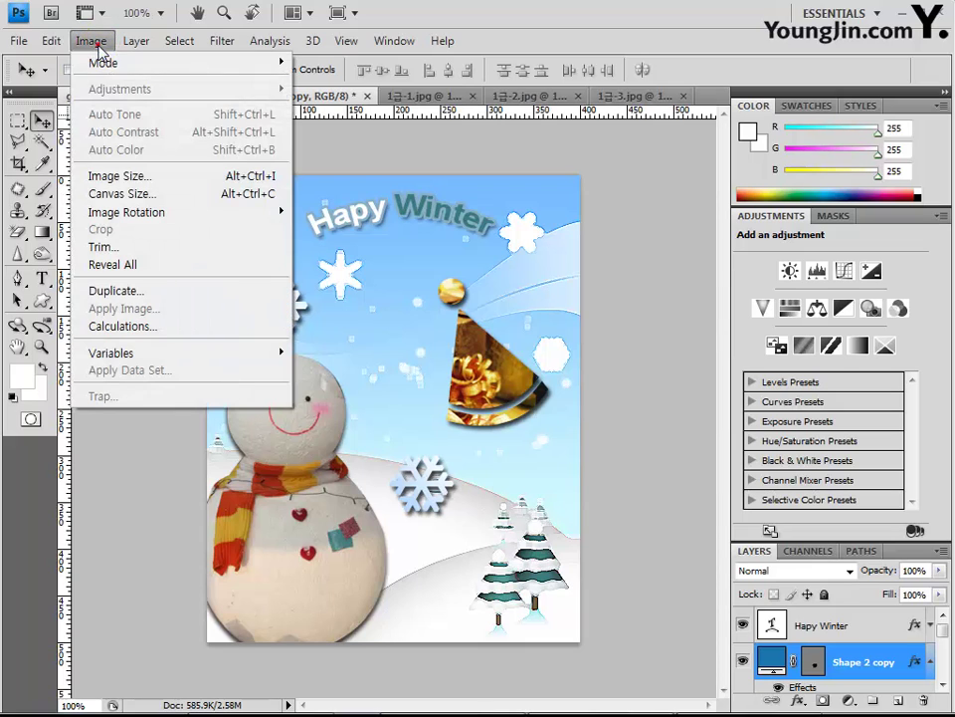
{"action": "left_click", "coordinate": [142, 177]}
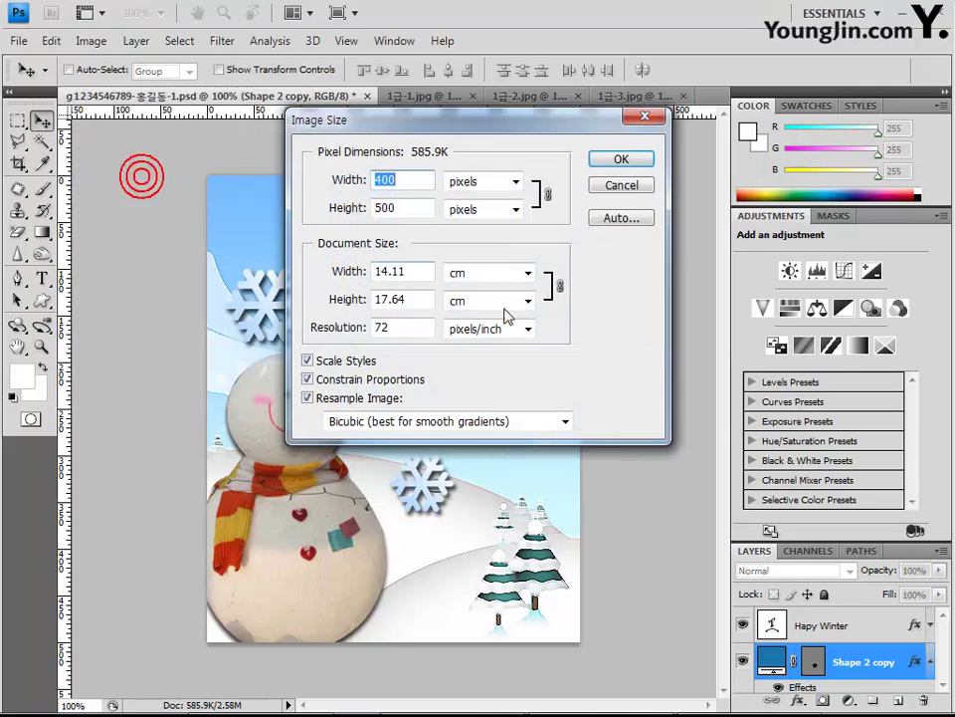
{"action": "type", "text": "40"}
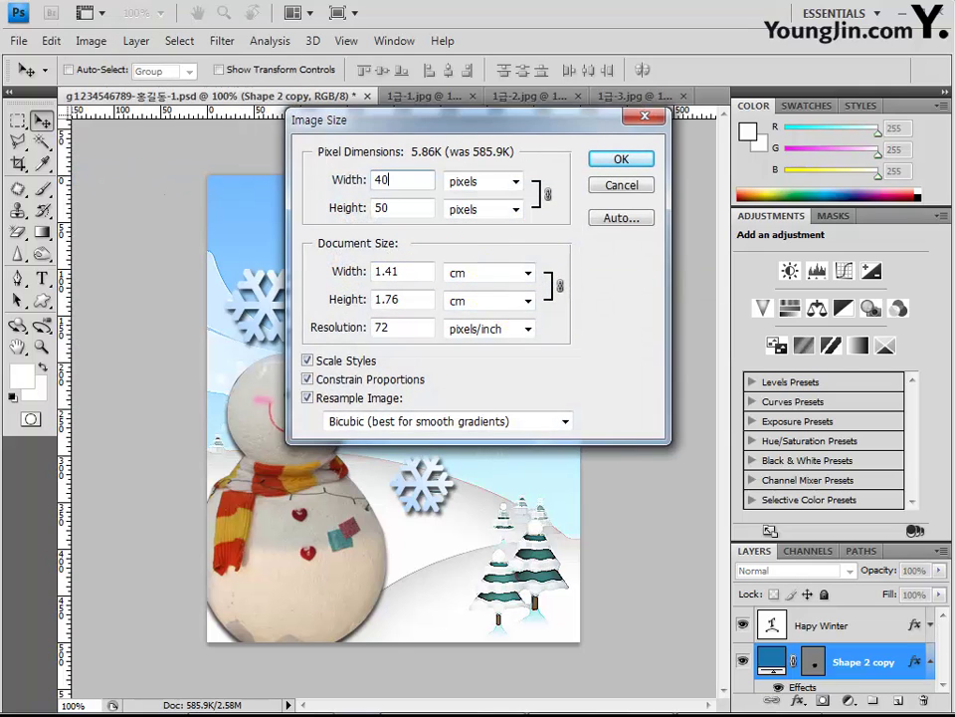
{"action": "left_click", "coordinate": [621, 160]}
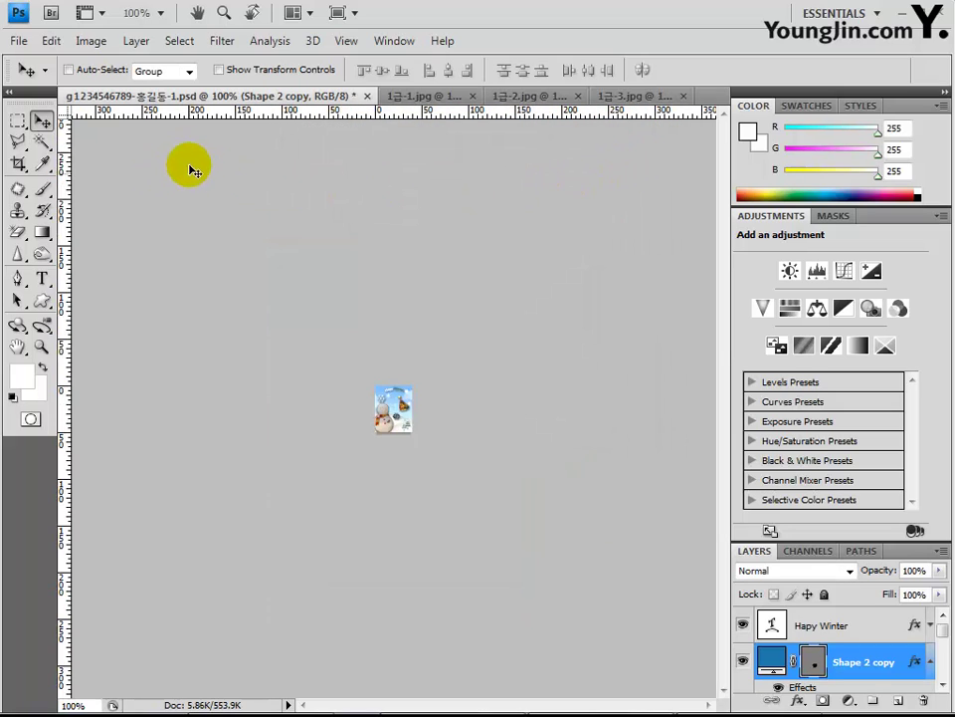
{"action": "left_click", "coordinate": [17, 41]}
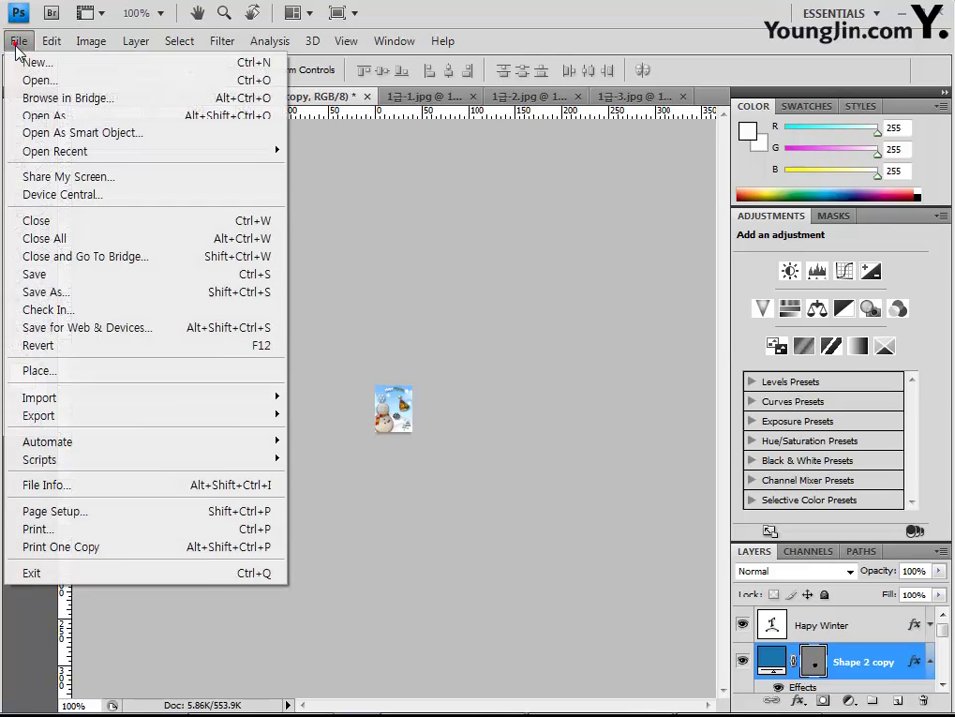
{"action": "left_click", "coordinate": [45, 291]}
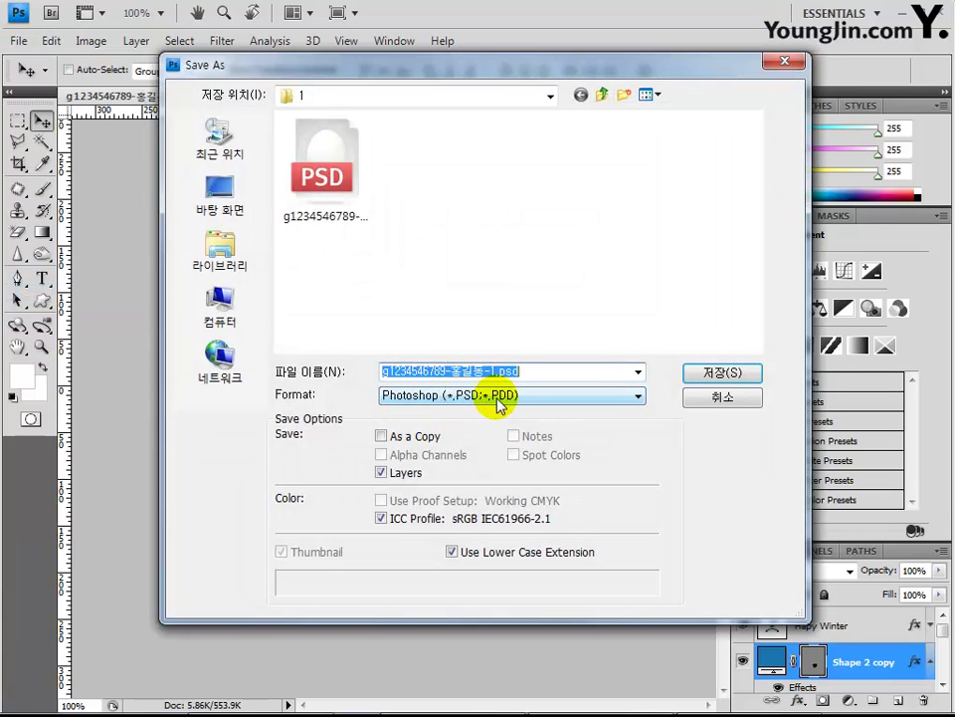
{"action": "left_click", "coordinate": [741, 376]}
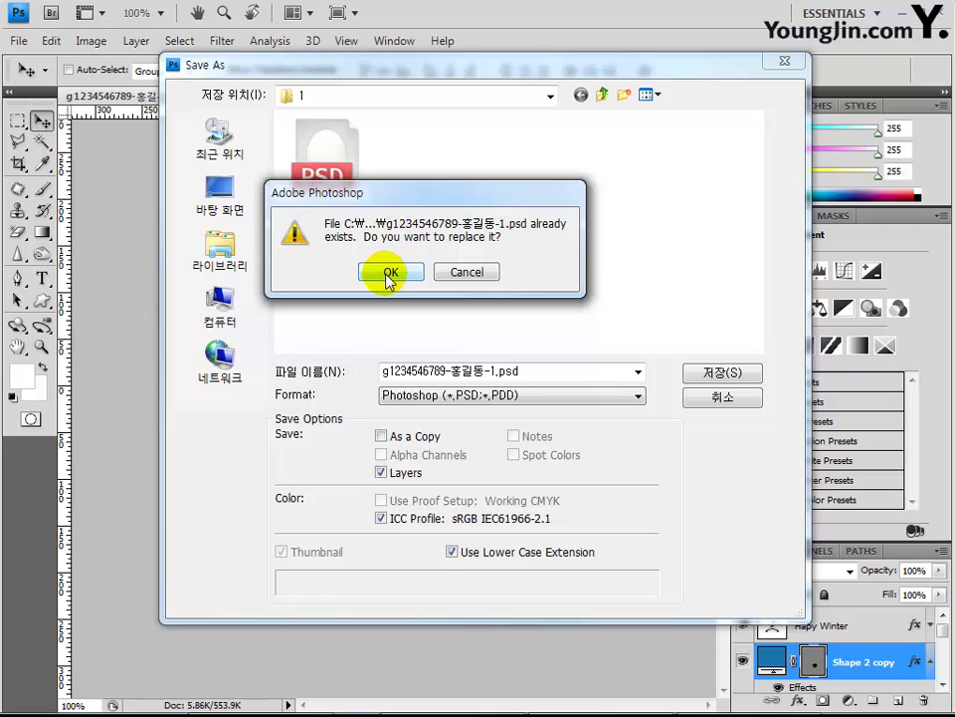
{"action": "left_click", "coordinate": [493, 279]}
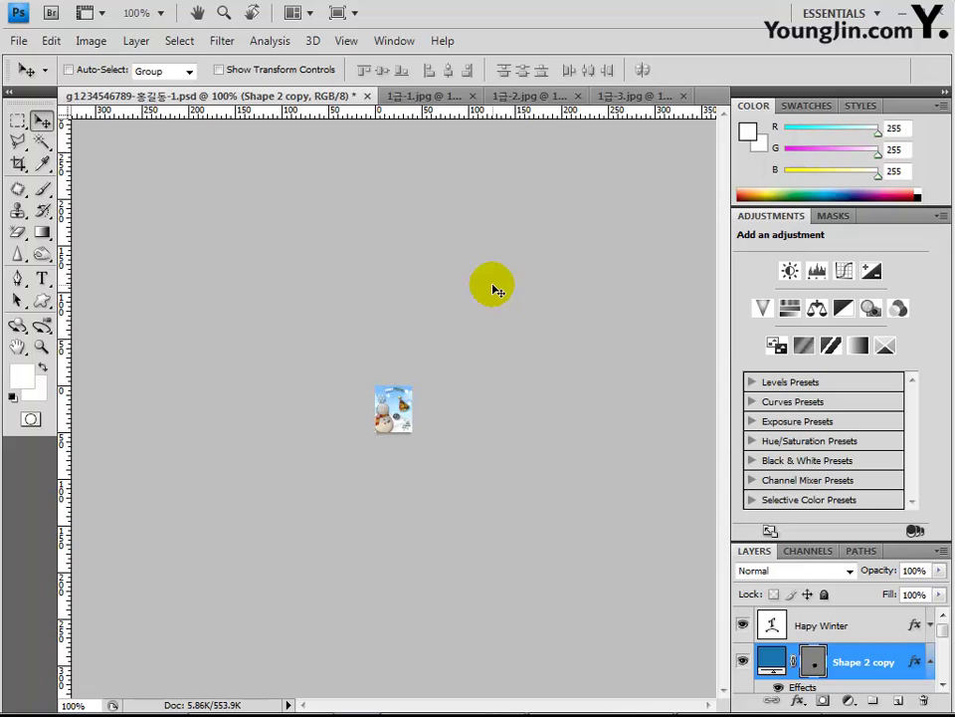
Select the Hapy Winter text layer and collapse the adjustment options to examine the full layer stack down to the Background
{"action": "left_click", "coordinate": [853, 636]}
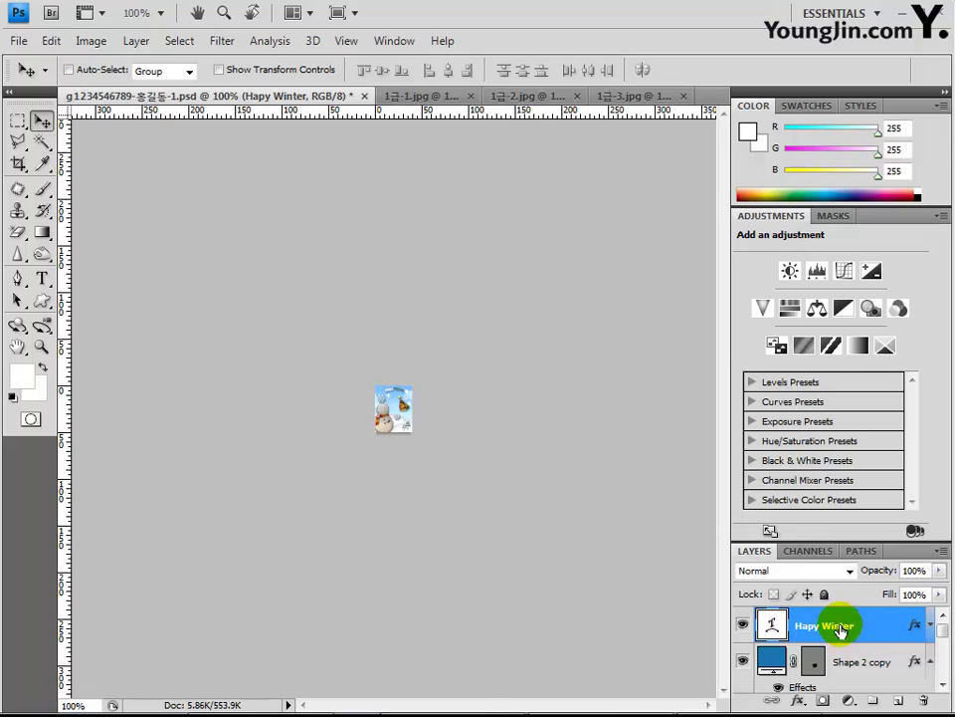
{"action": "double_click", "coordinate": [752, 217]}
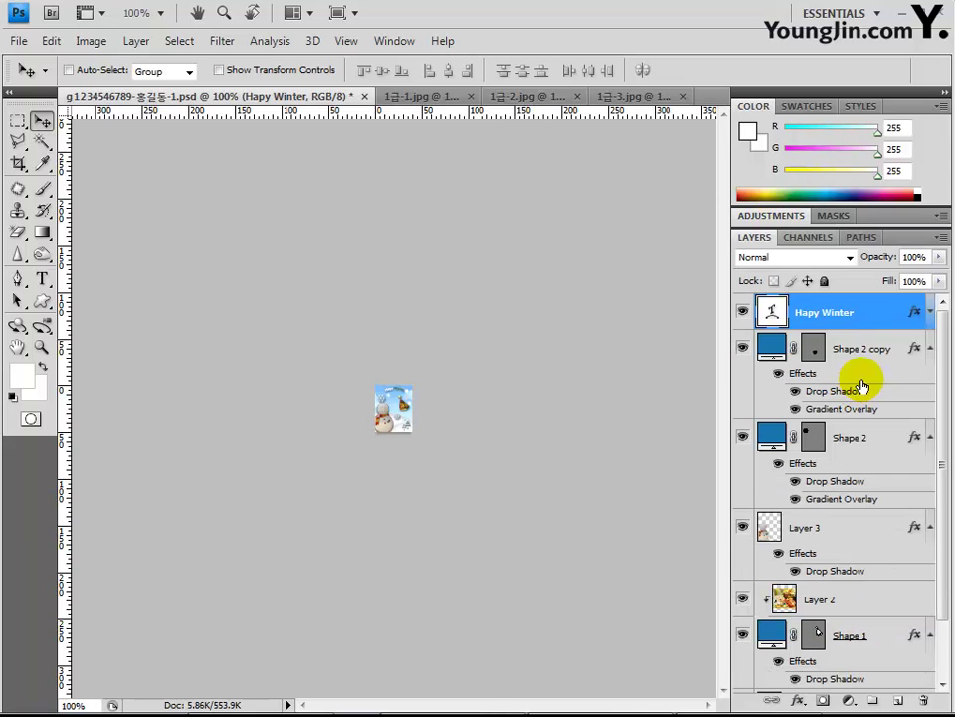
{"action": "scroll", "coordinate": [876, 583], "scroll_direction": "down", "scroll_amount": 2}
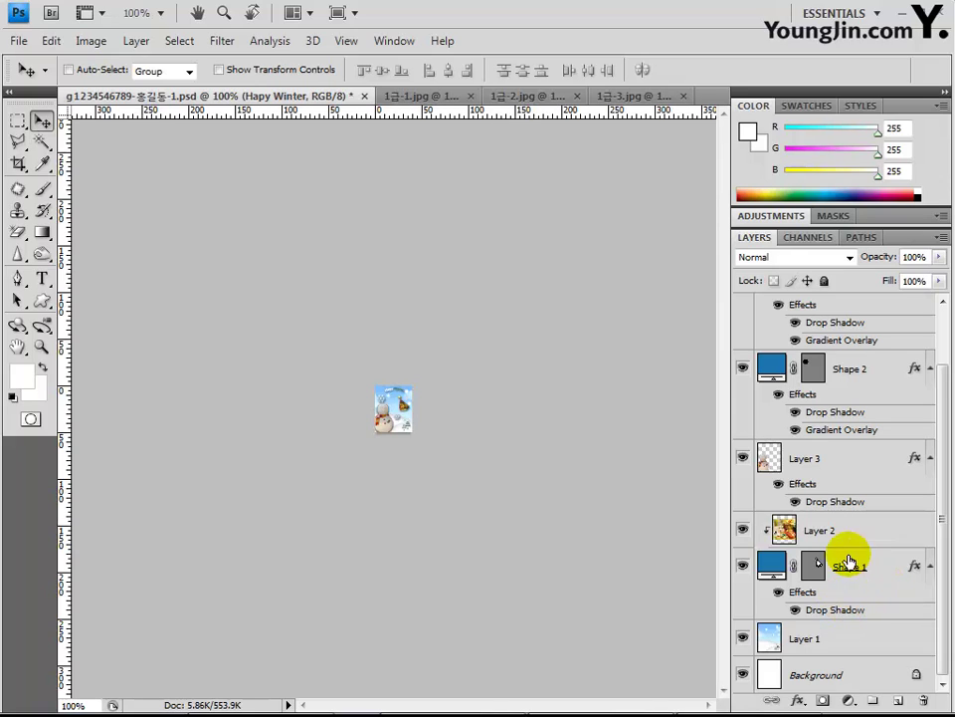
{"action": "scroll", "coordinate": [849, 515], "scroll_direction": "up", "scroll_amount": 2}
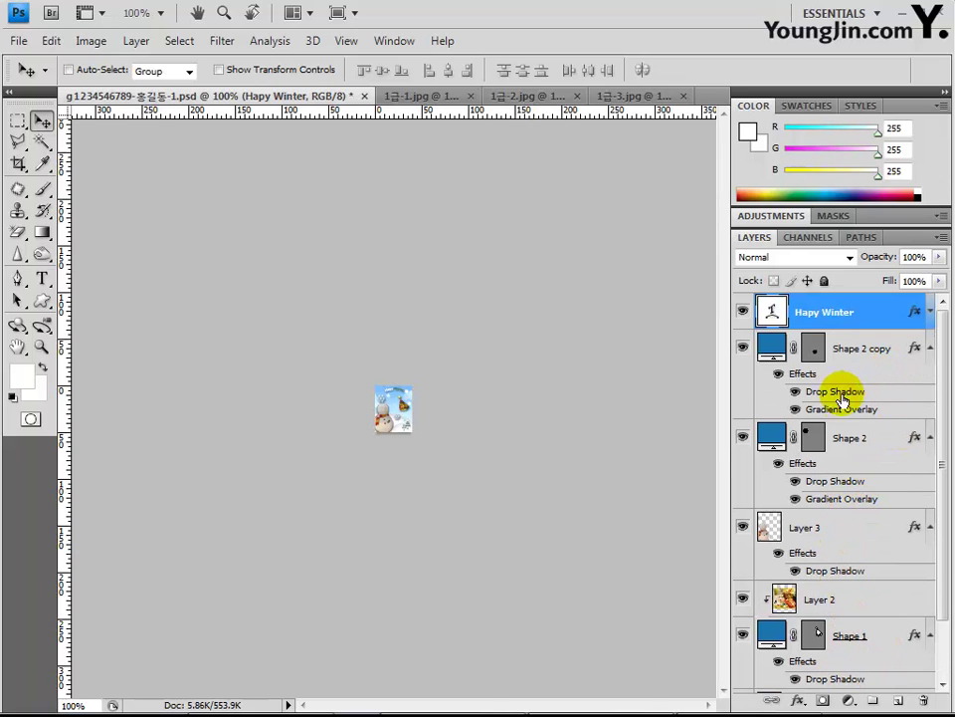